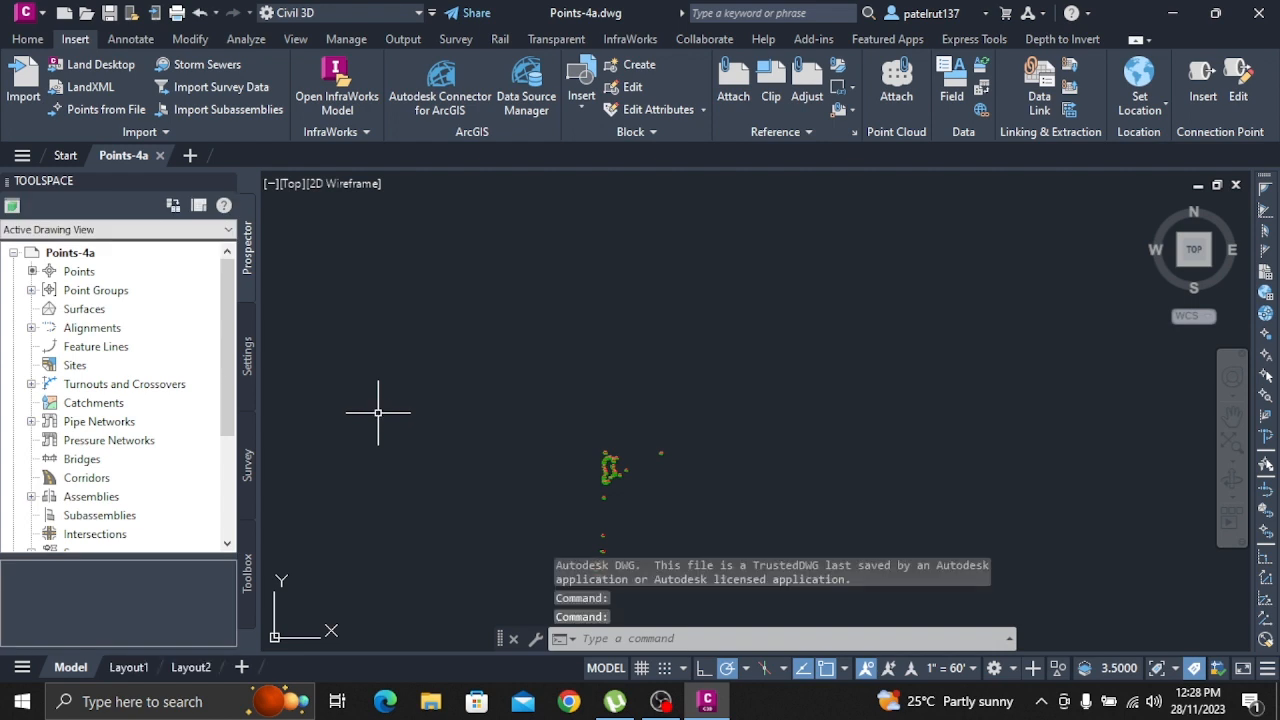
# Create a user-defined property classification for points named Manhole UDP in the drawing settings
pyautogui.click(249, 358)
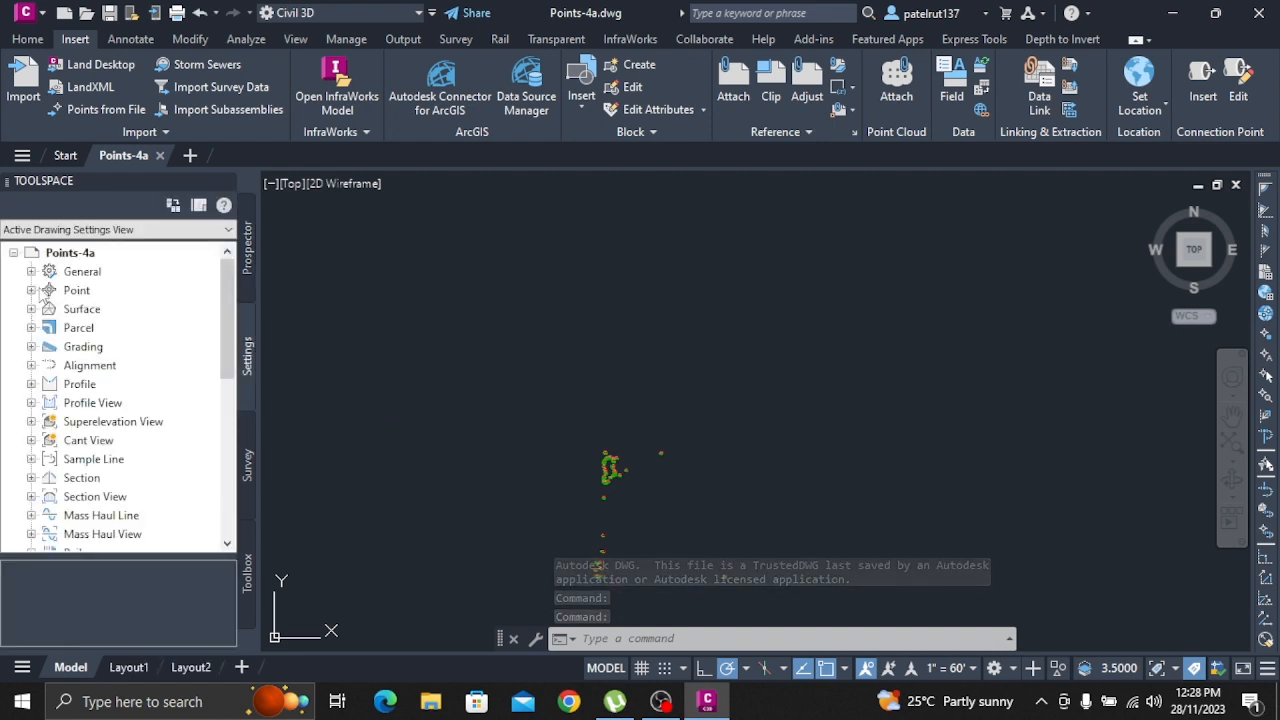
pyautogui.click(32, 290)
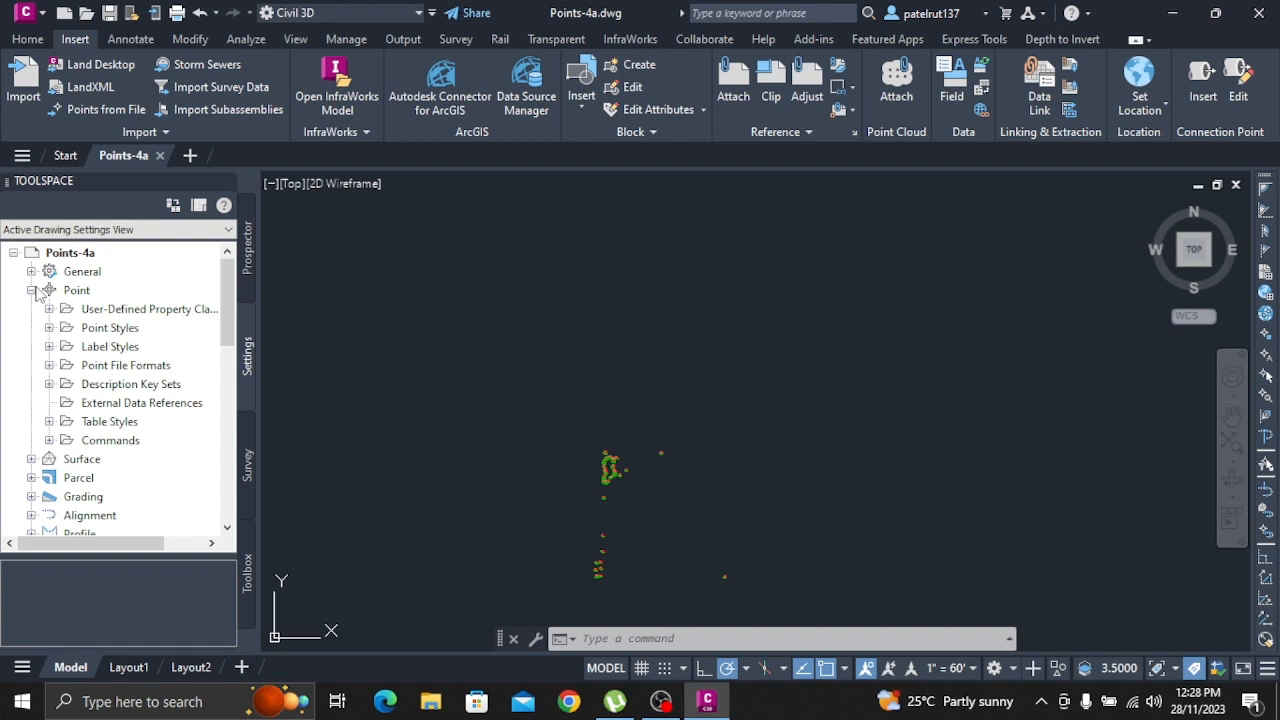
pyautogui.rightClick(130, 312)
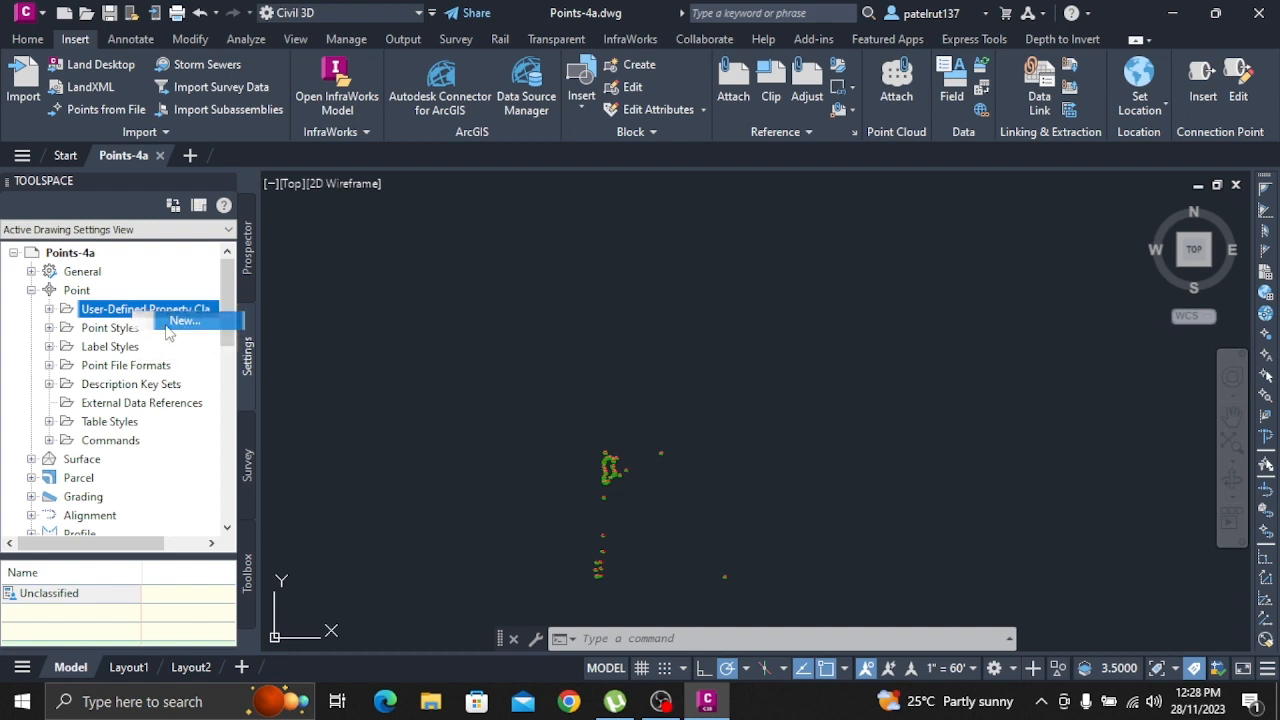
pyautogui.click(166, 321)
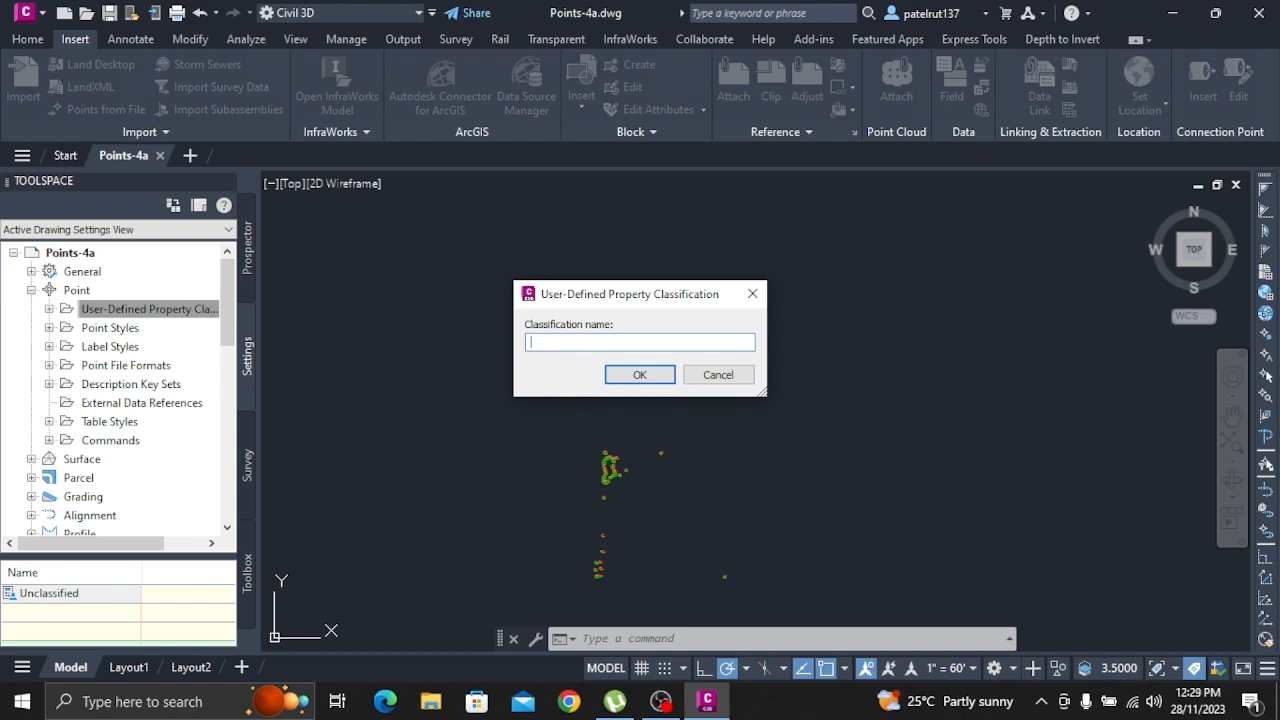
pyautogui.write('Manholr')
pyautogui.press('BackSpace')
pyautogui.write('e UDP')
pyautogui.press('Return')
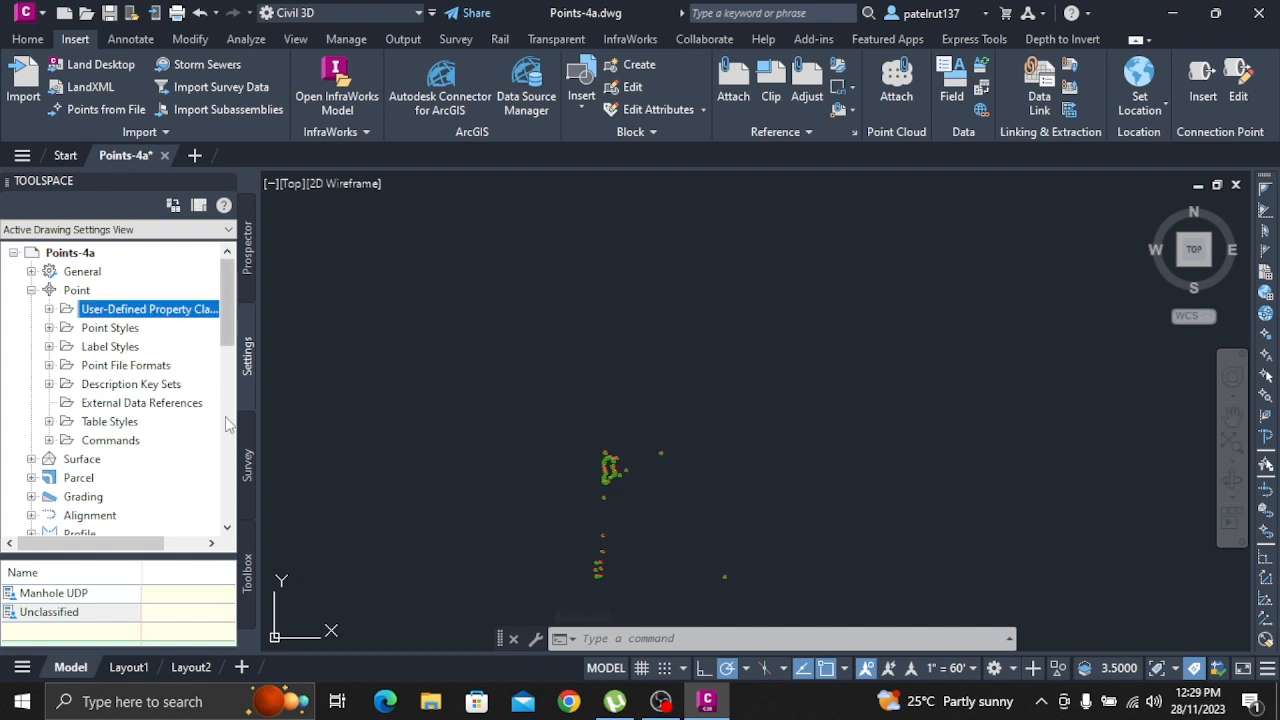
# Create a second user-defined property classification for points named Trees
pyautogui.rightClick(184, 309)
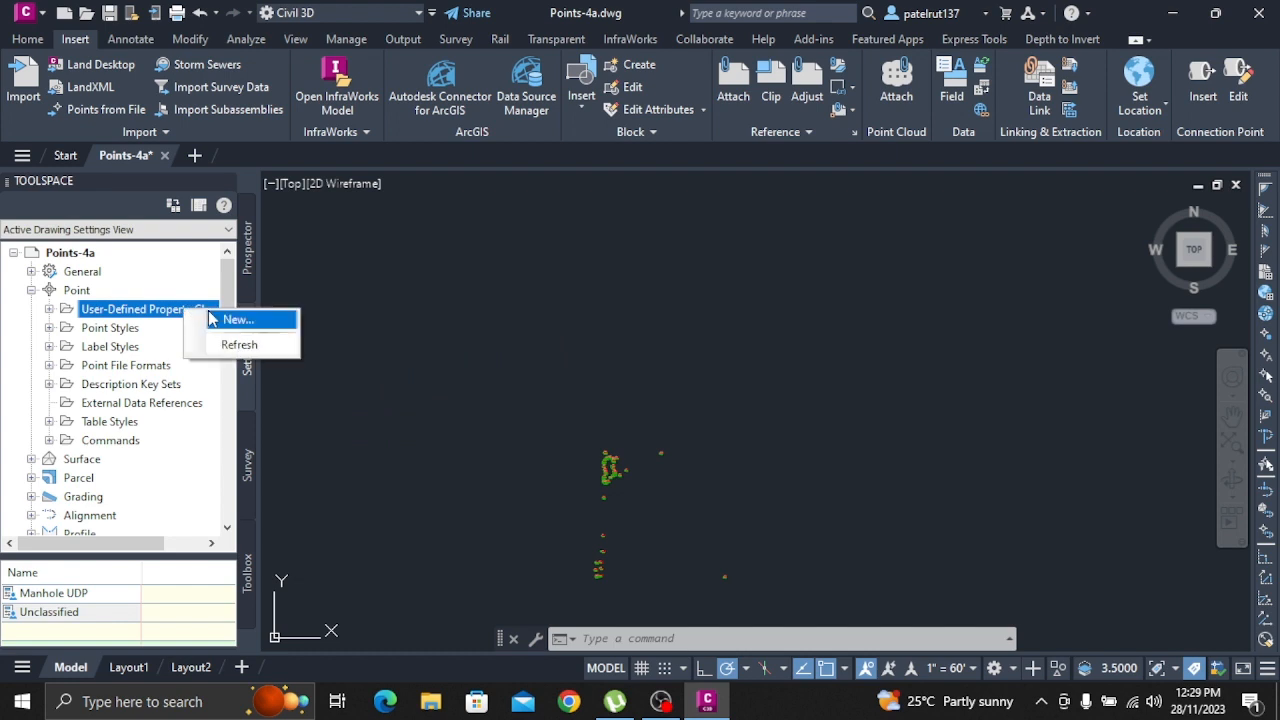
pyautogui.click(212, 318)
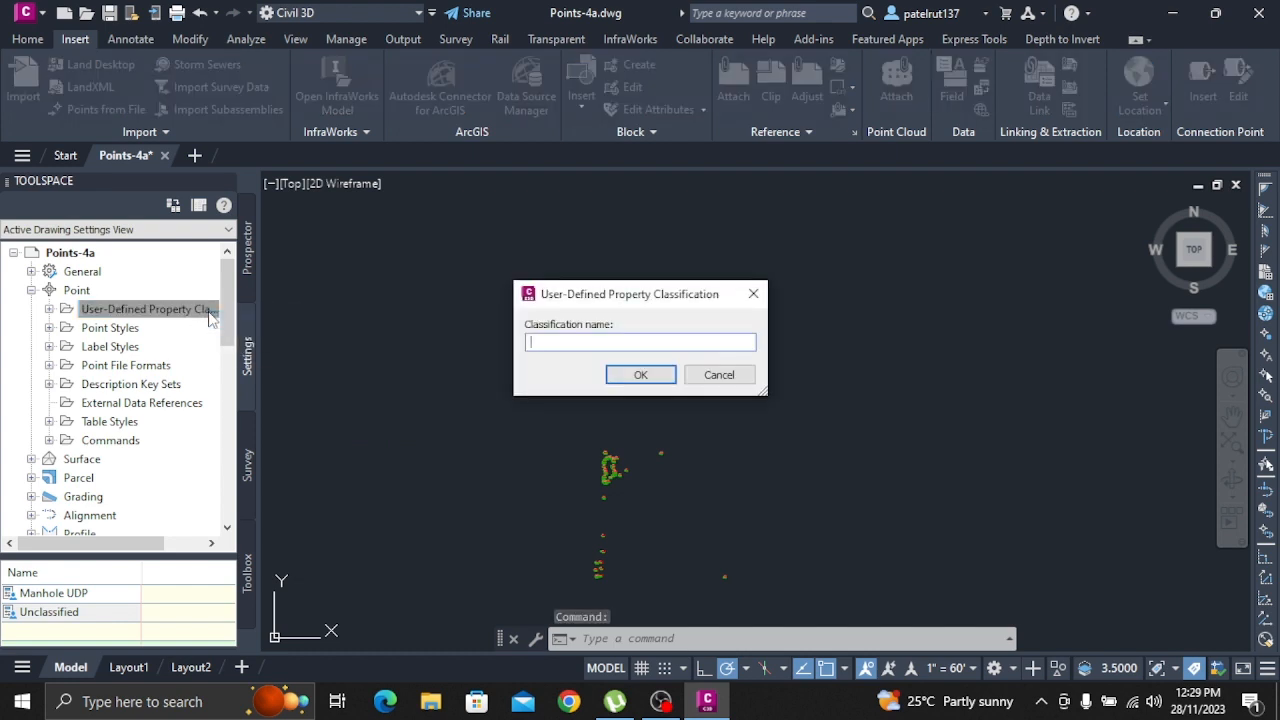
pyautogui.write('TR')
pyautogui.press('BackSpace')
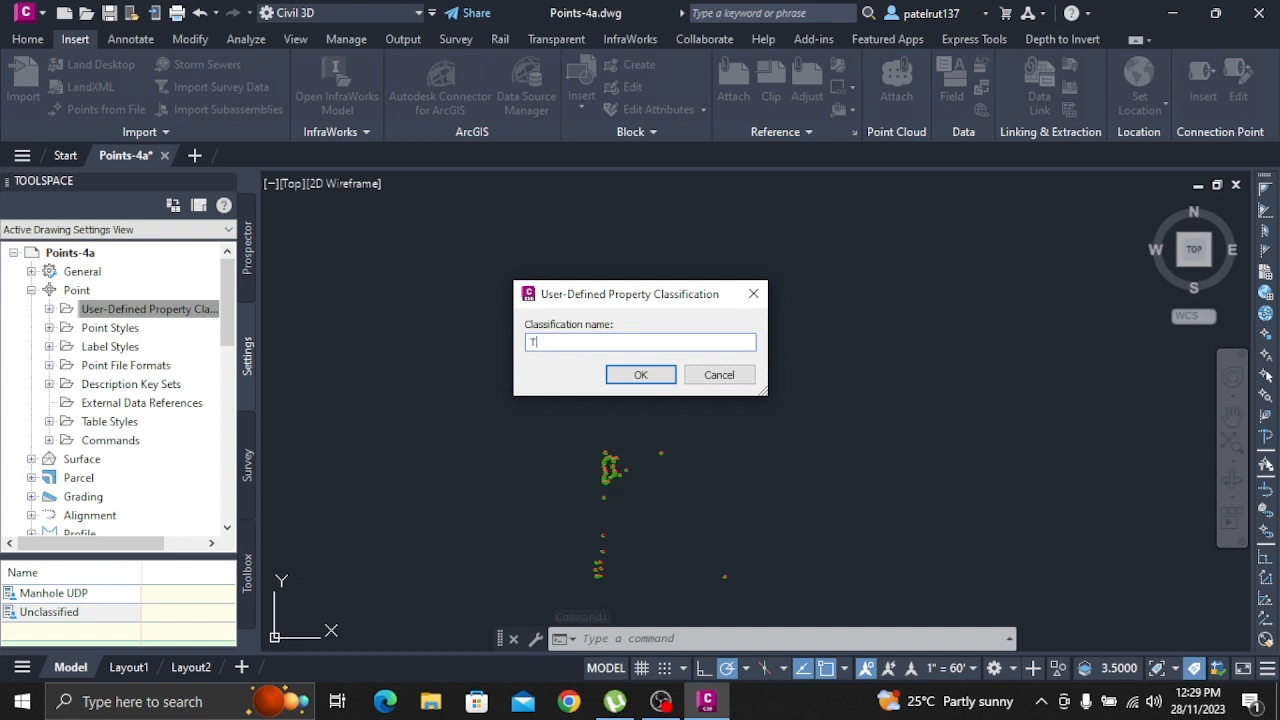
pyautogui.write('rees')
pyautogui.click(640, 375)
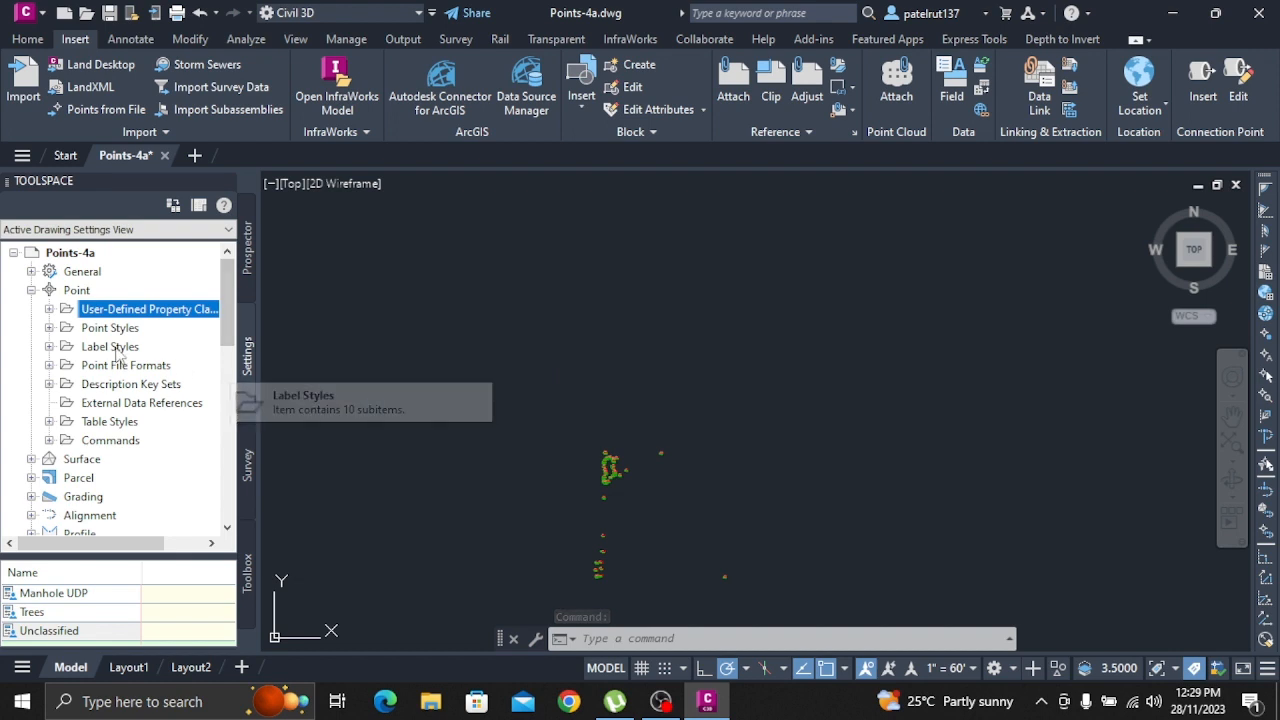
# Add a user-defined property named MH_Pipe In Invert with field type Elevation to the Manhole UDP classification
pyautogui.click(49, 309)
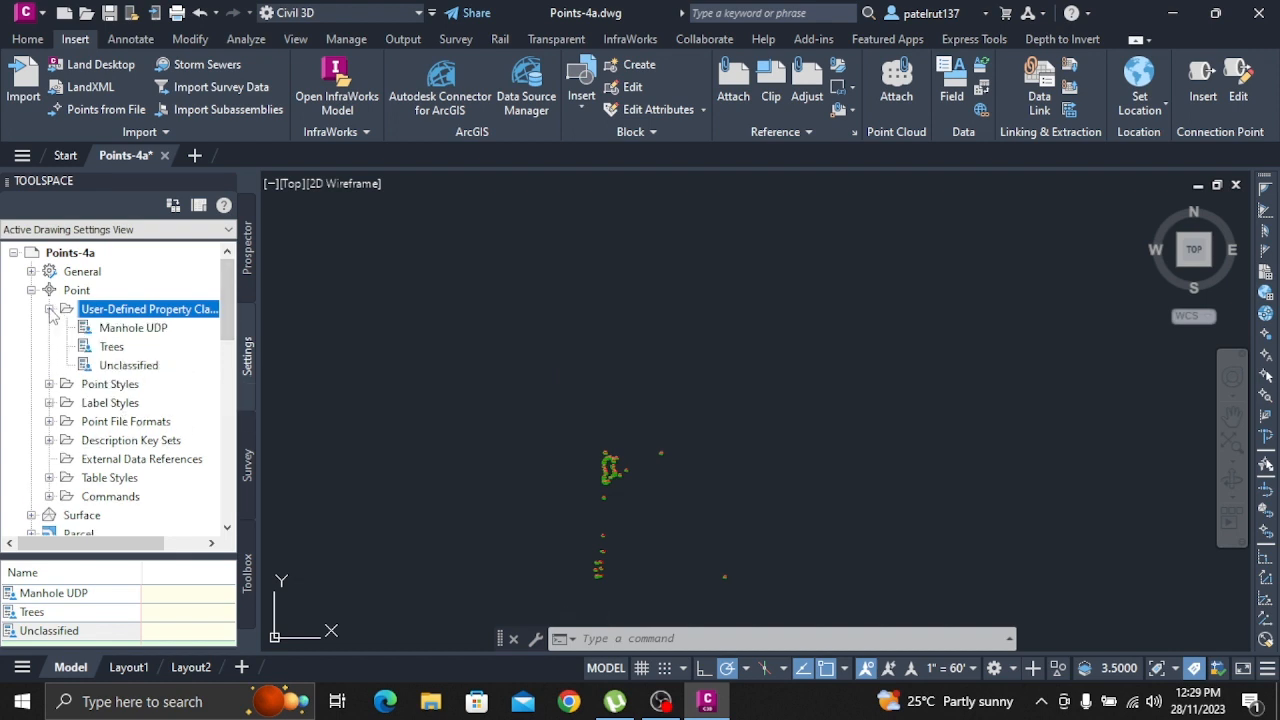
pyautogui.rightClick(145, 330)
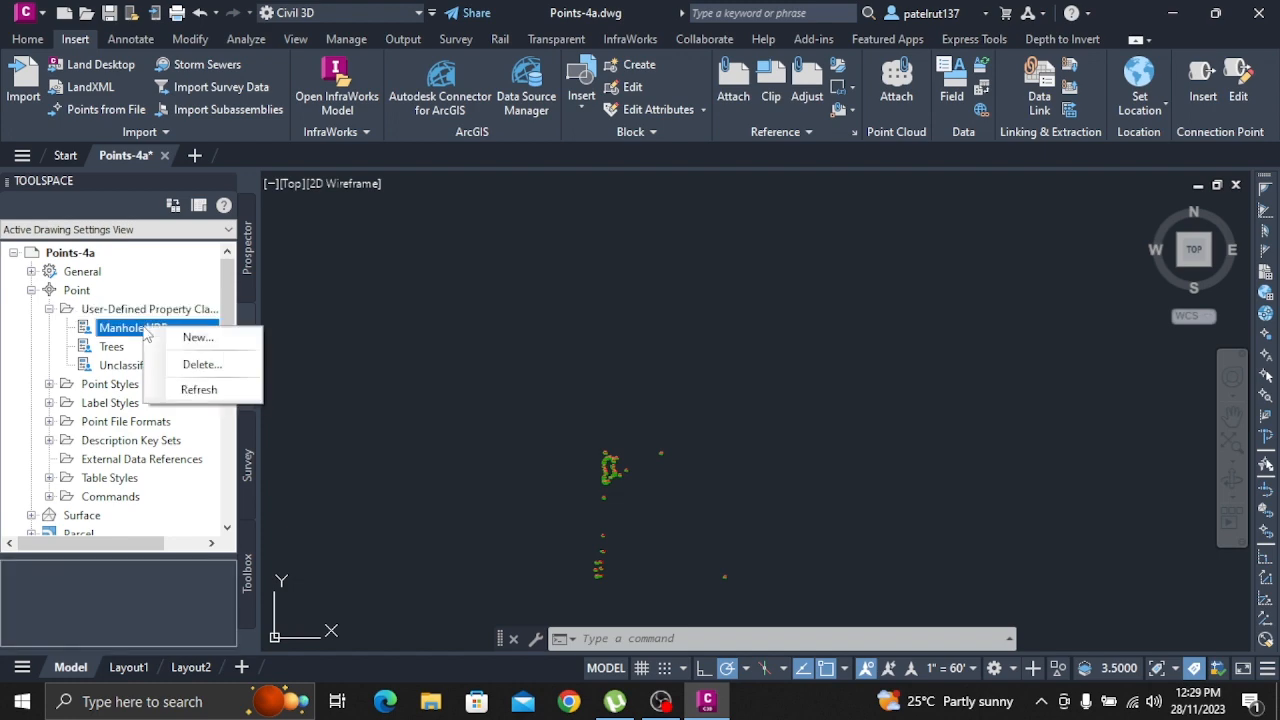
pyautogui.click(199, 337)
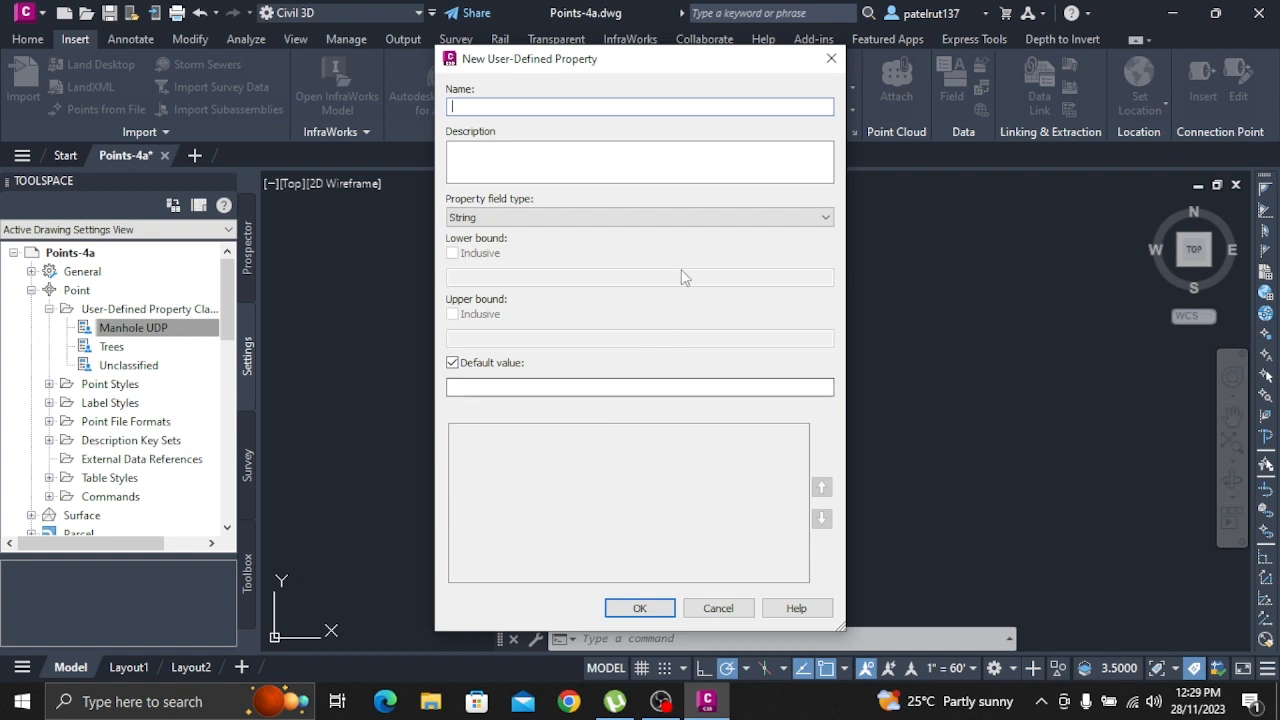
pyautogui.write('MH')
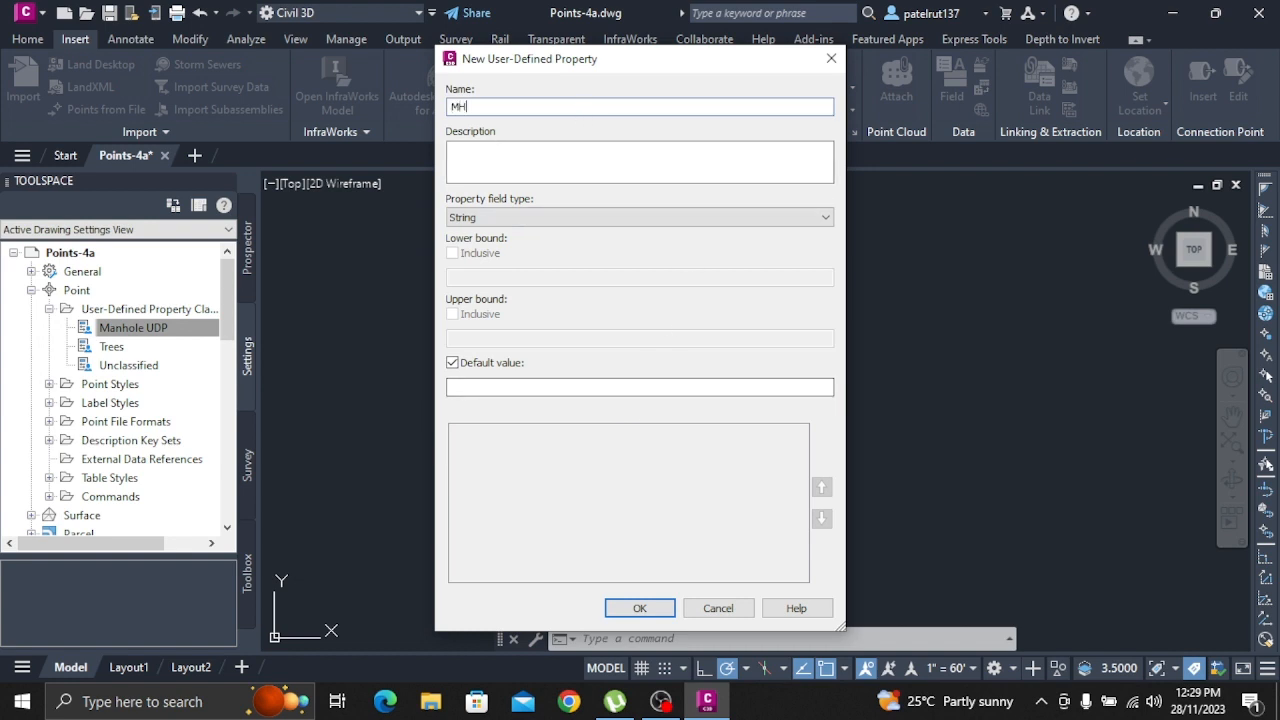
pyautogui.write('_Pipe In Invert')
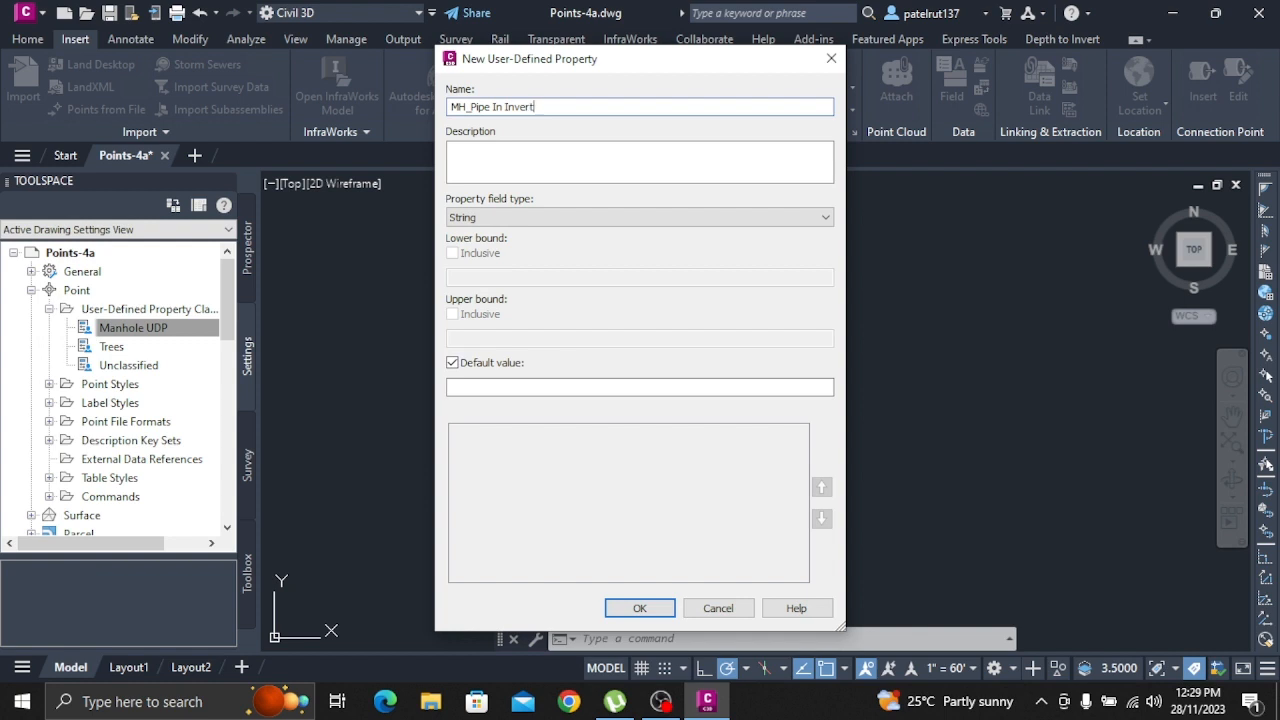
pyautogui.click(490, 218)
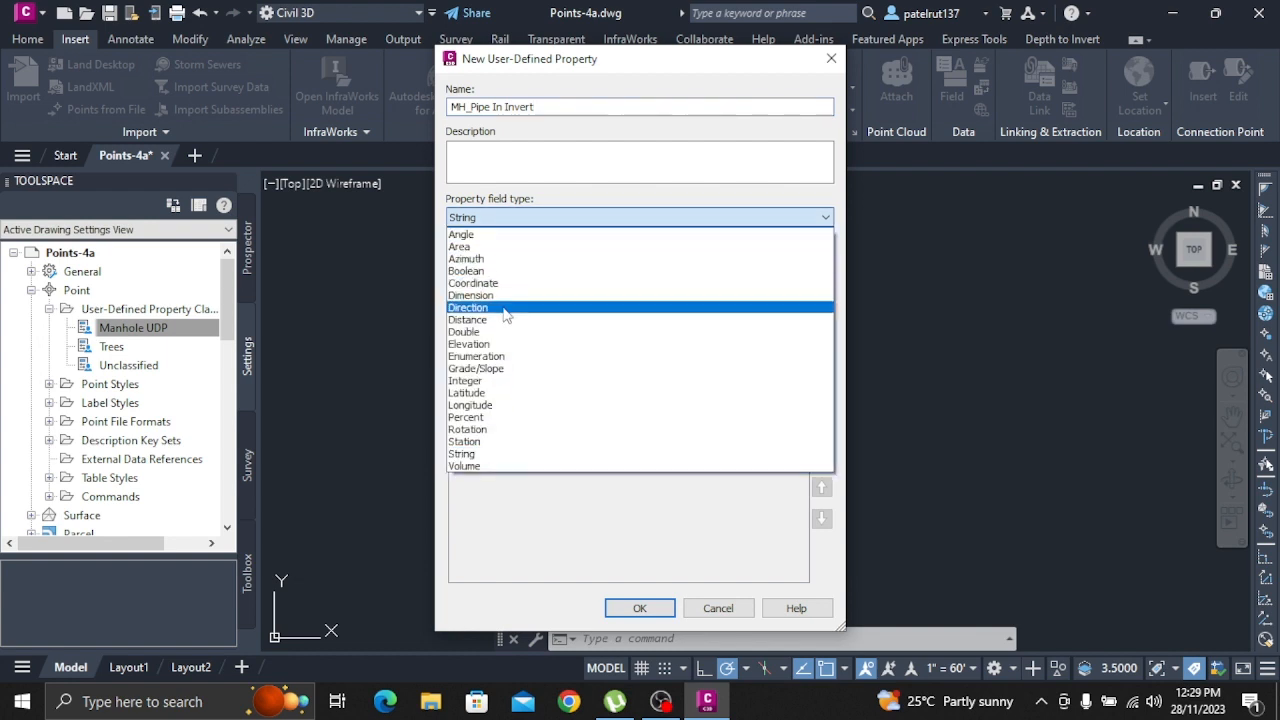
pyautogui.click(507, 344)
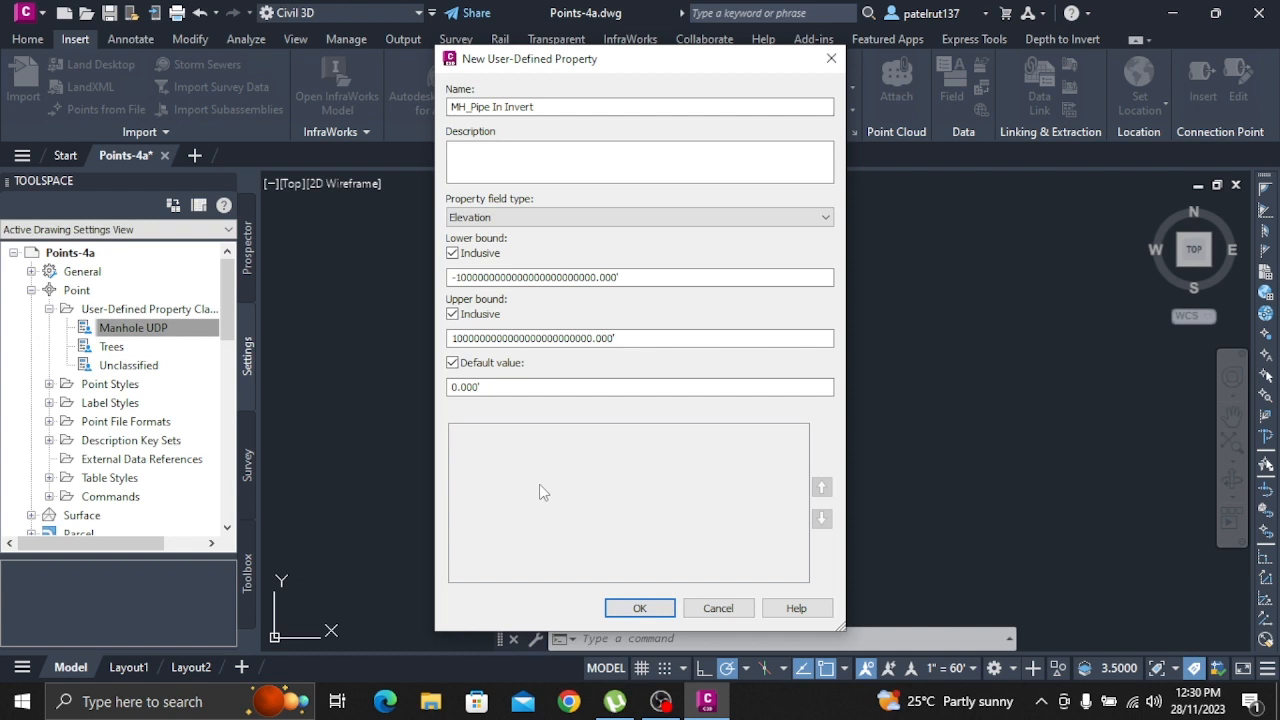
pyautogui.click(545, 394)
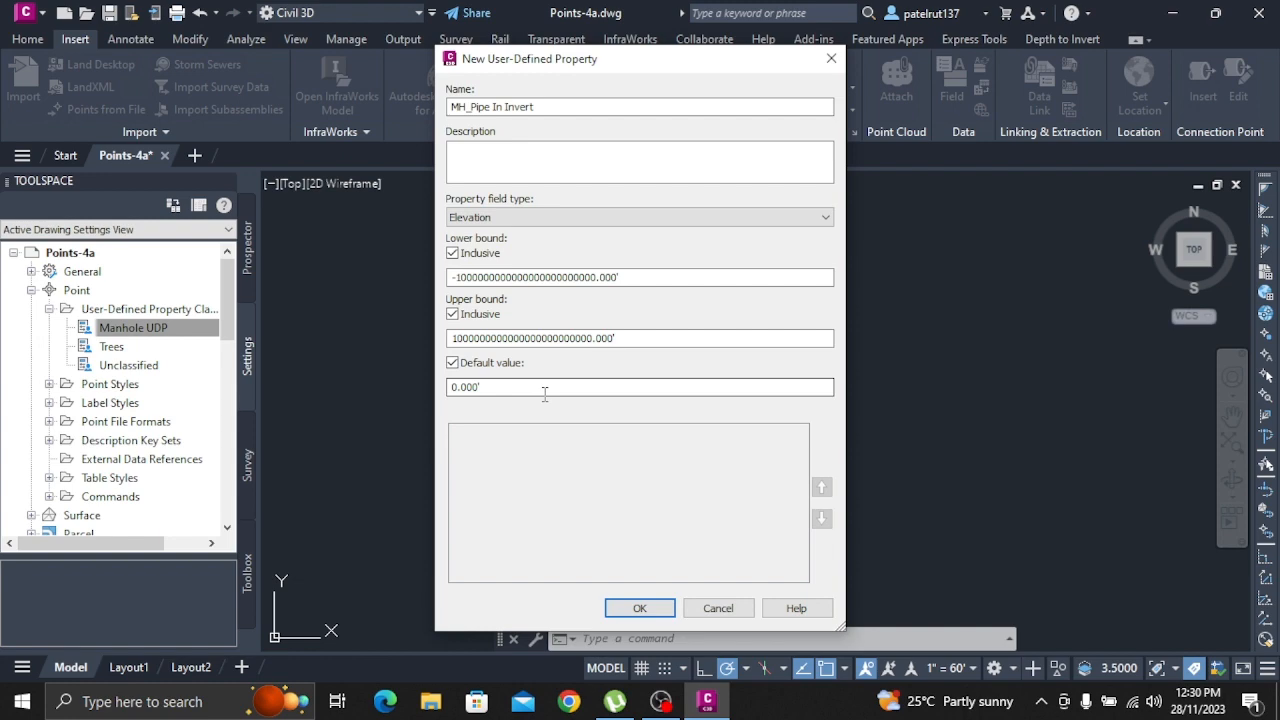
pyautogui.click(640, 608)
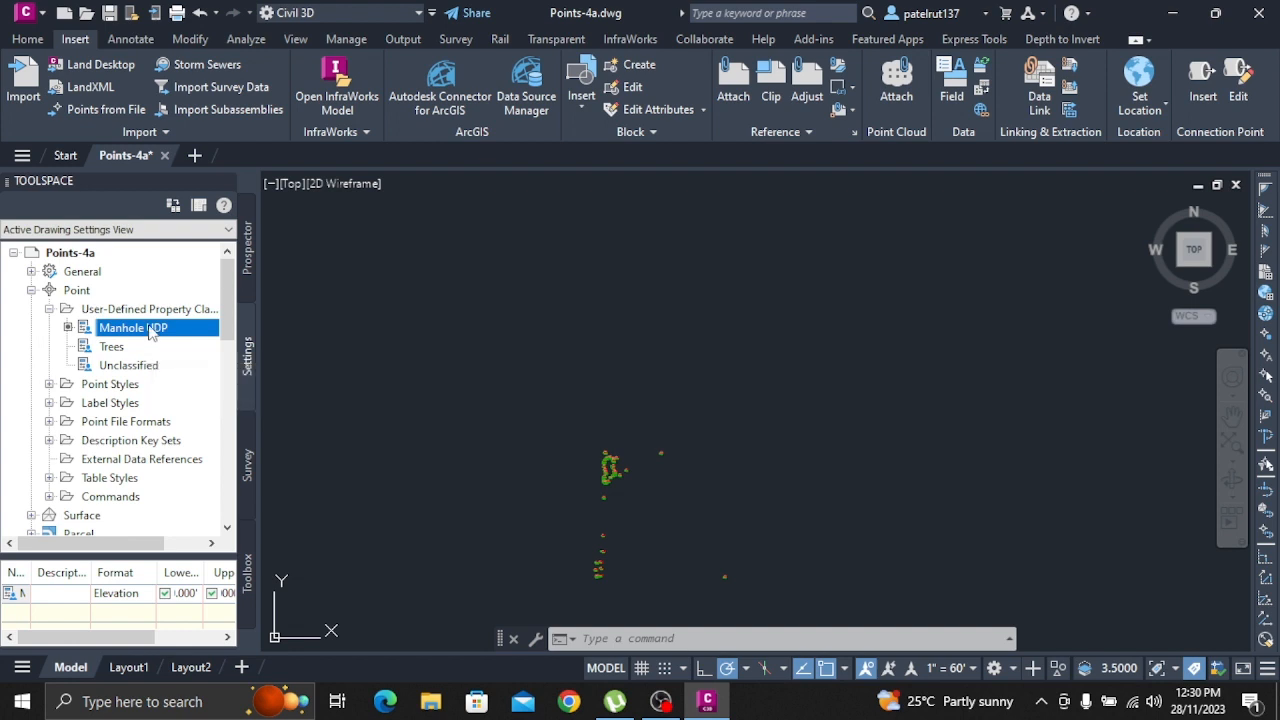
pyautogui.rightClick(150, 328)
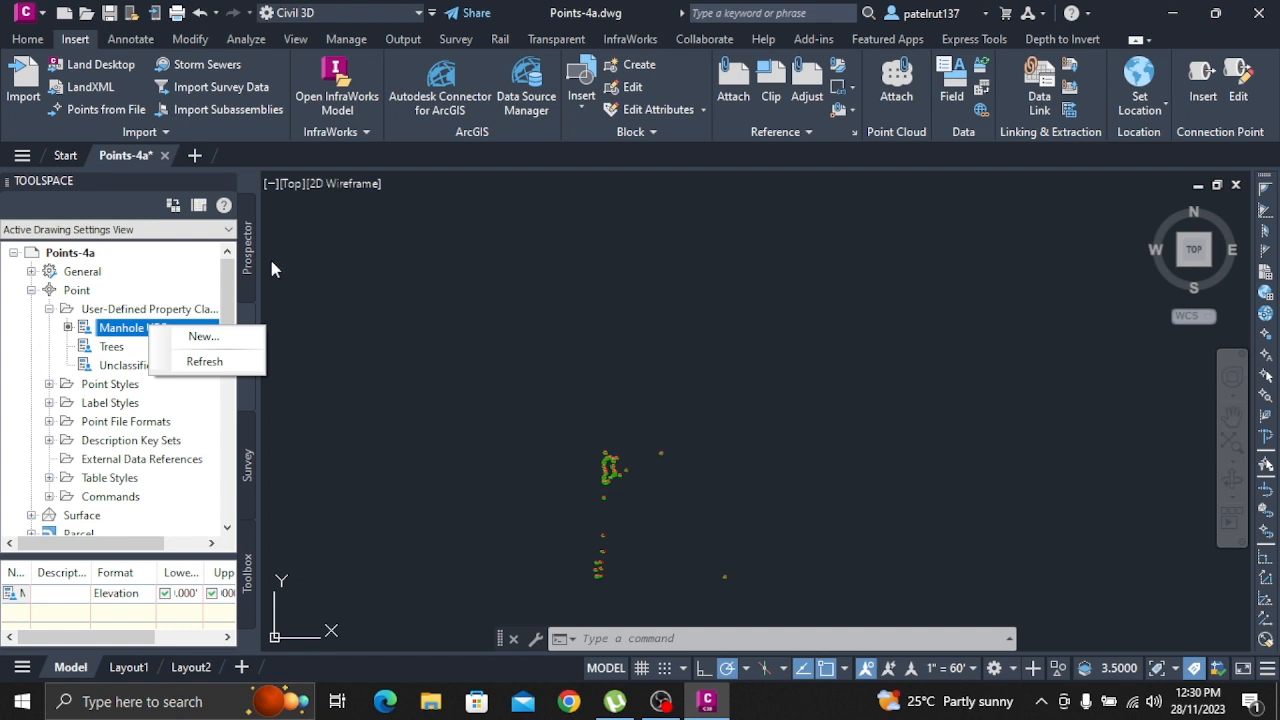
pyautogui.click(215, 337)
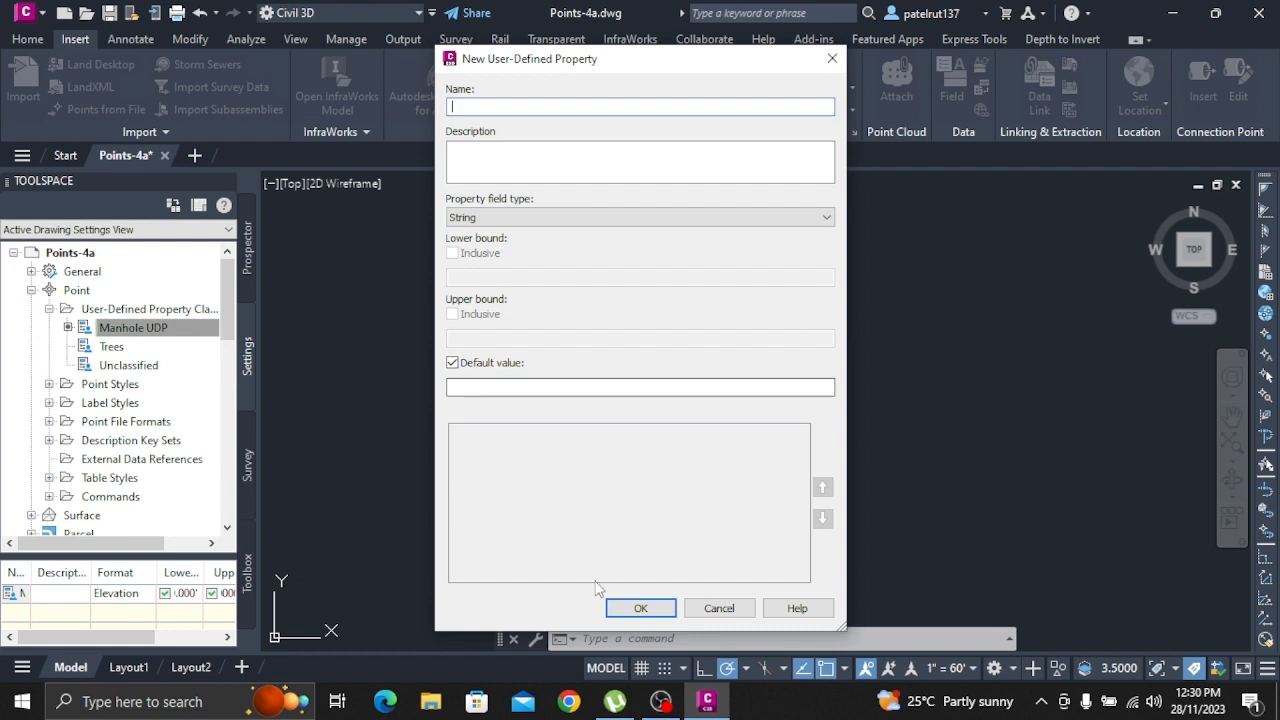
pyautogui.click(720, 608)
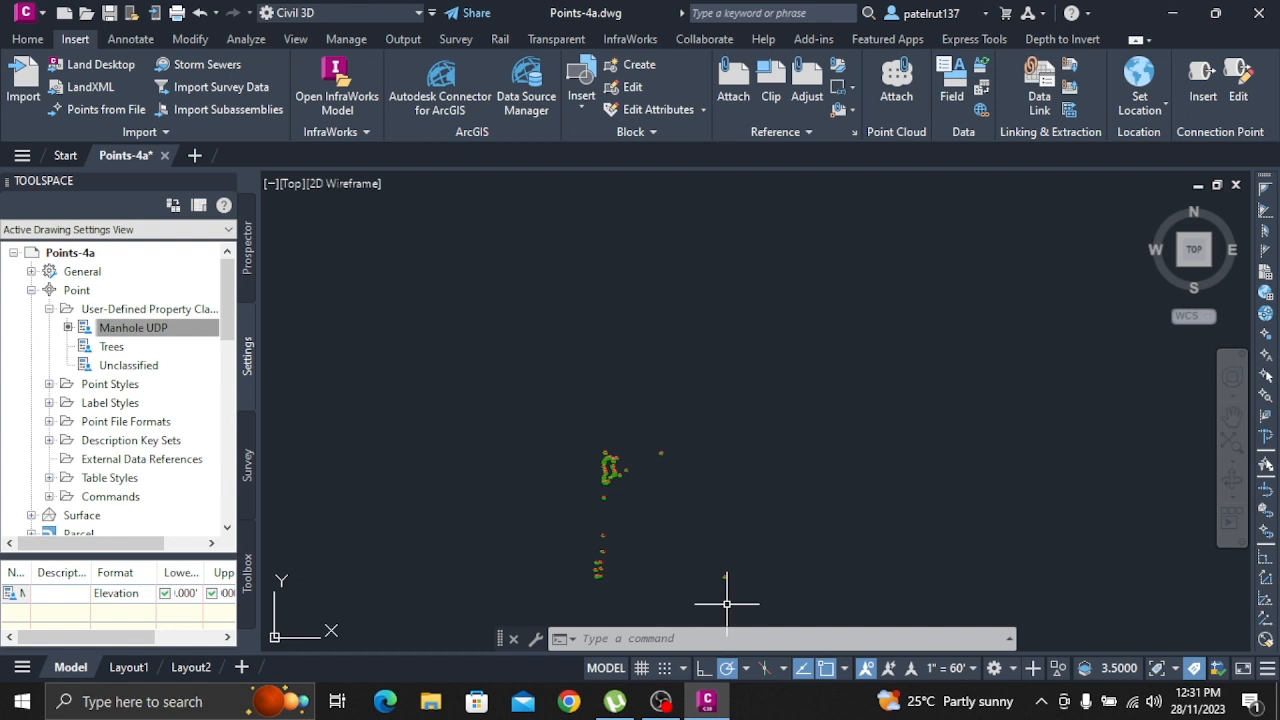
# Add a user-defined property named MH_Material with field type String to the Manhole UDP classification
pyautogui.click(118, 330)
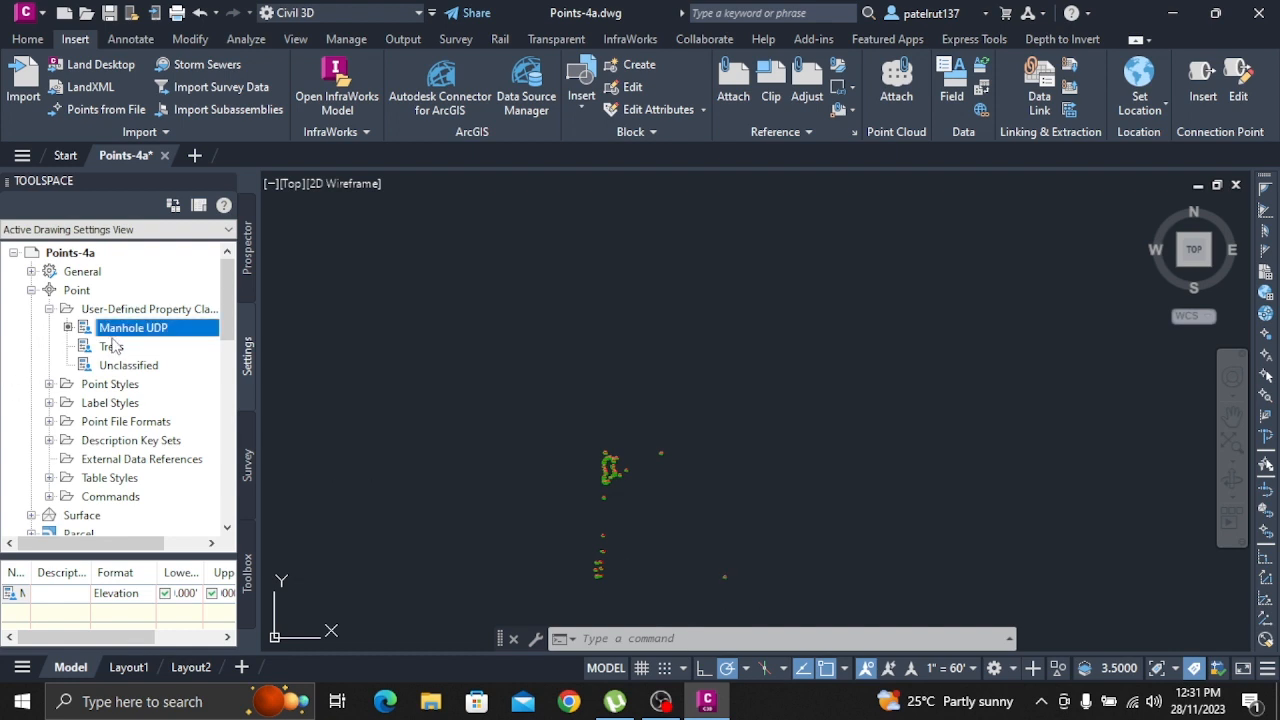
pyautogui.rightClick(132, 331)
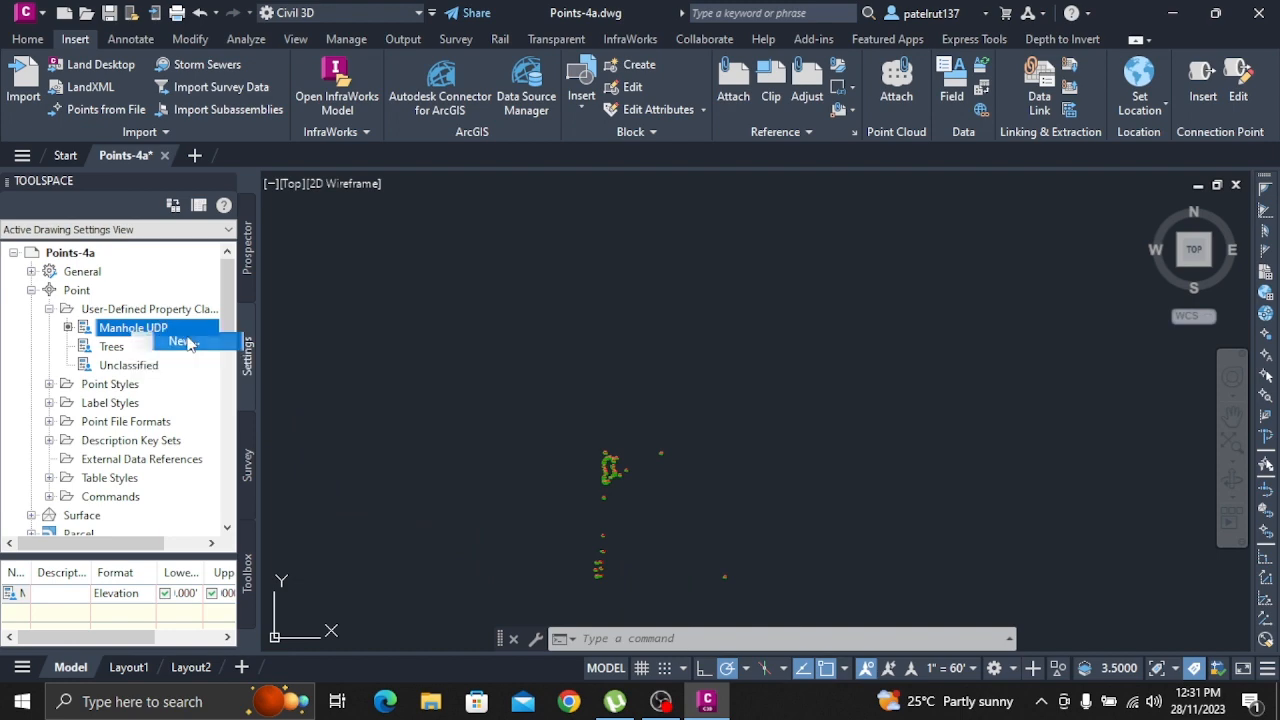
pyautogui.click(183, 341)
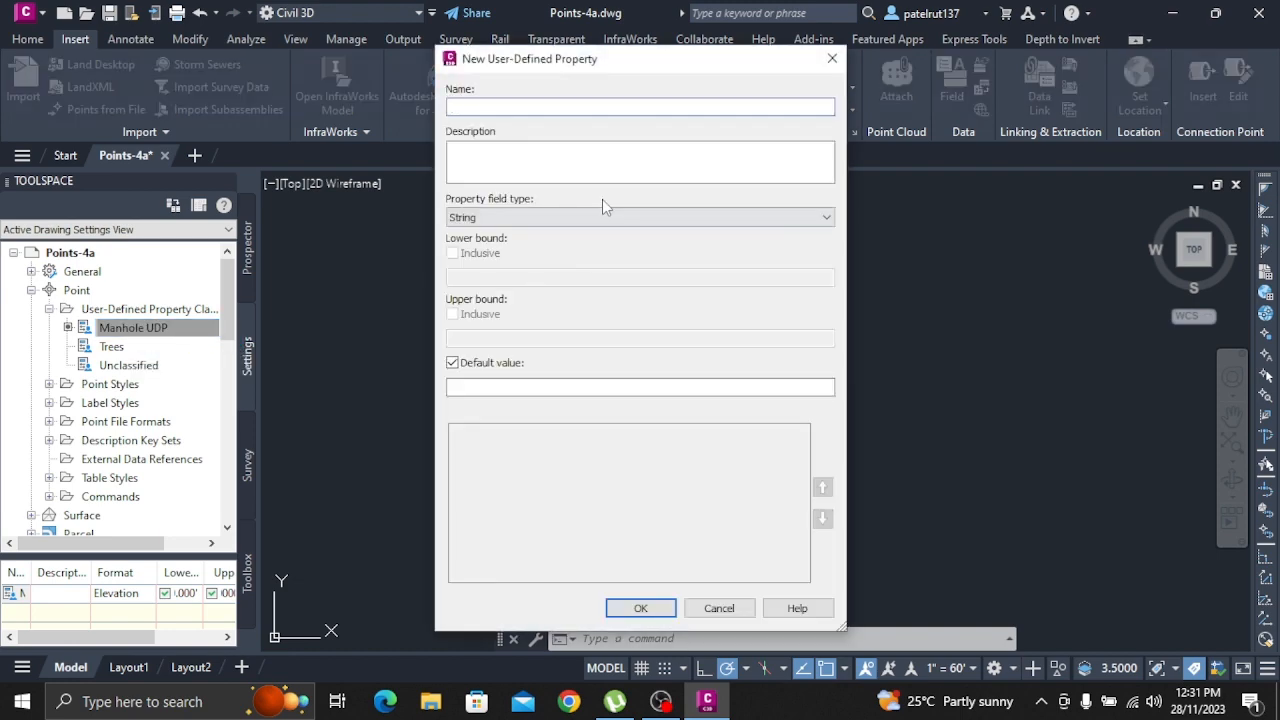
pyautogui.write('MH_Material')
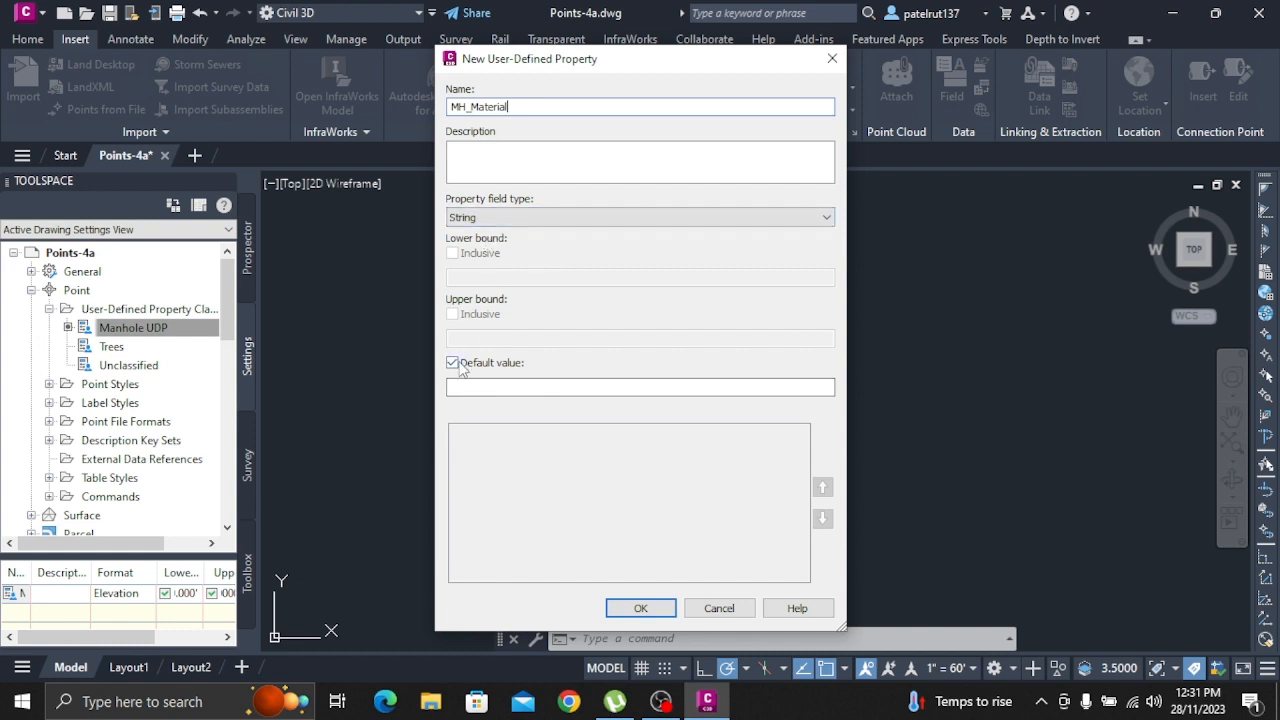
pyautogui.click(517, 220)
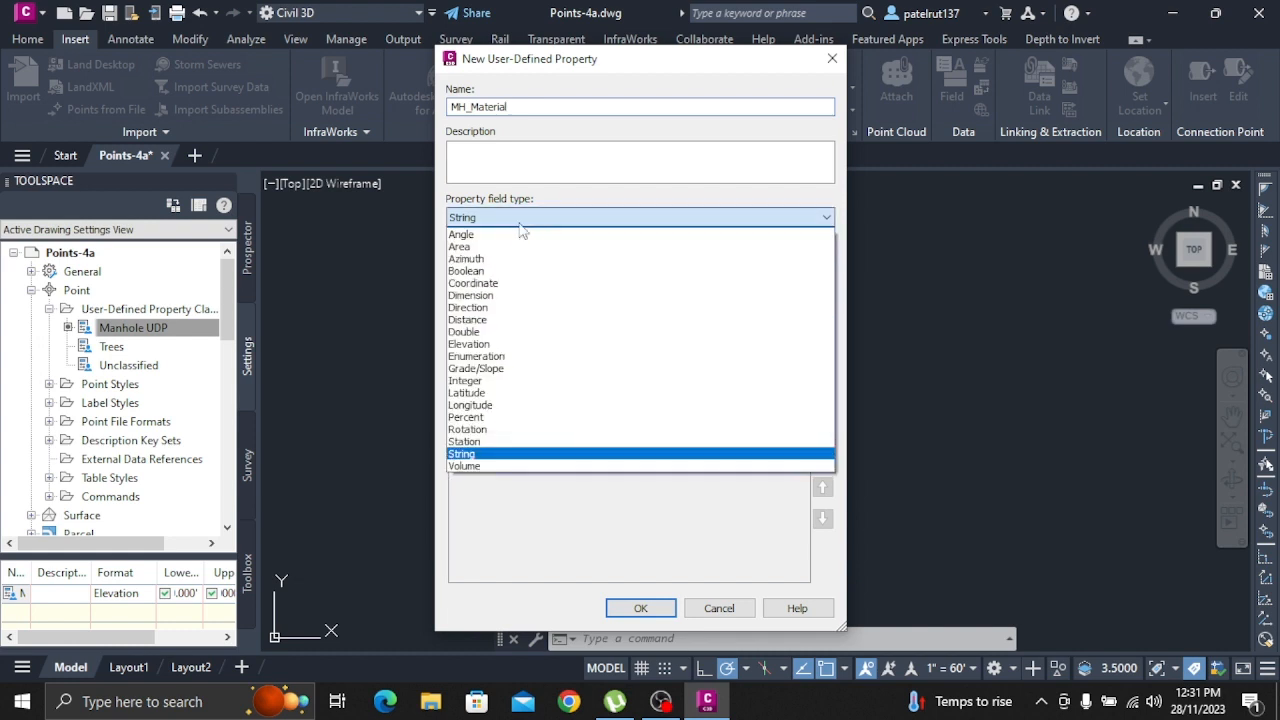
pyautogui.click(491, 454)
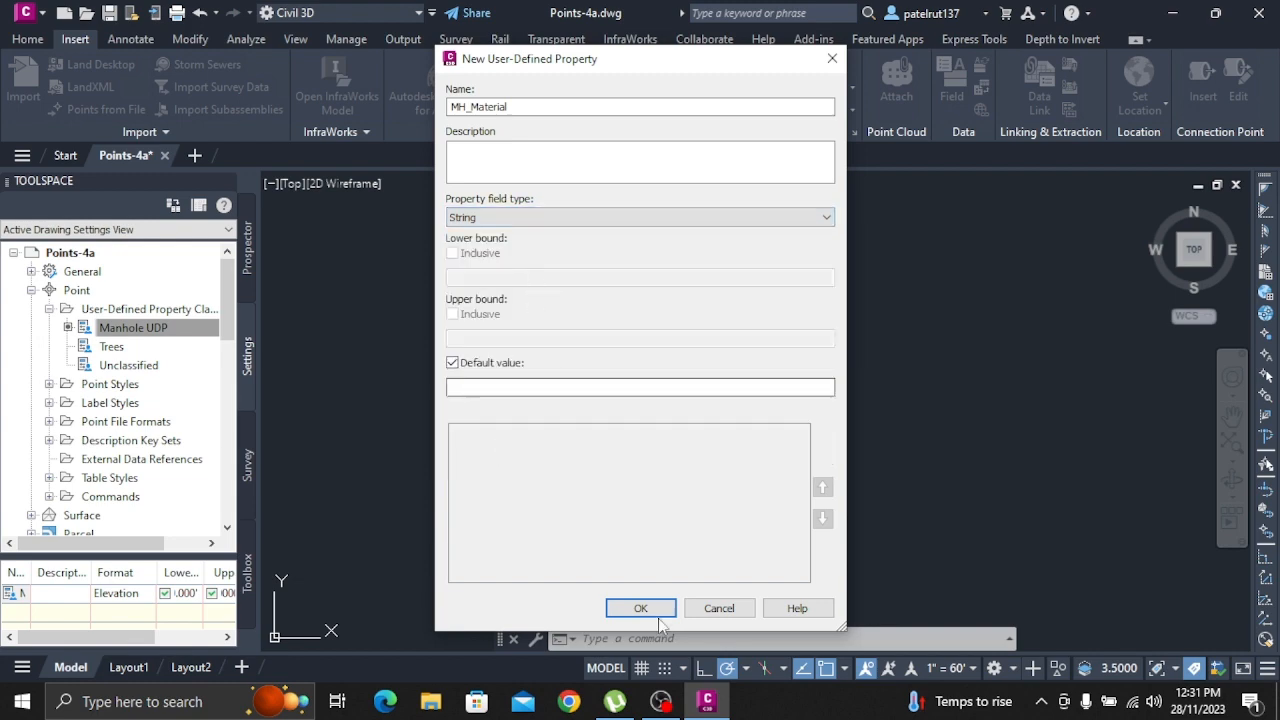
# Add a user-defined property named MH_Diameter with field type Dimension to the Manhole UDP classification
pyautogui.click(150, 328)
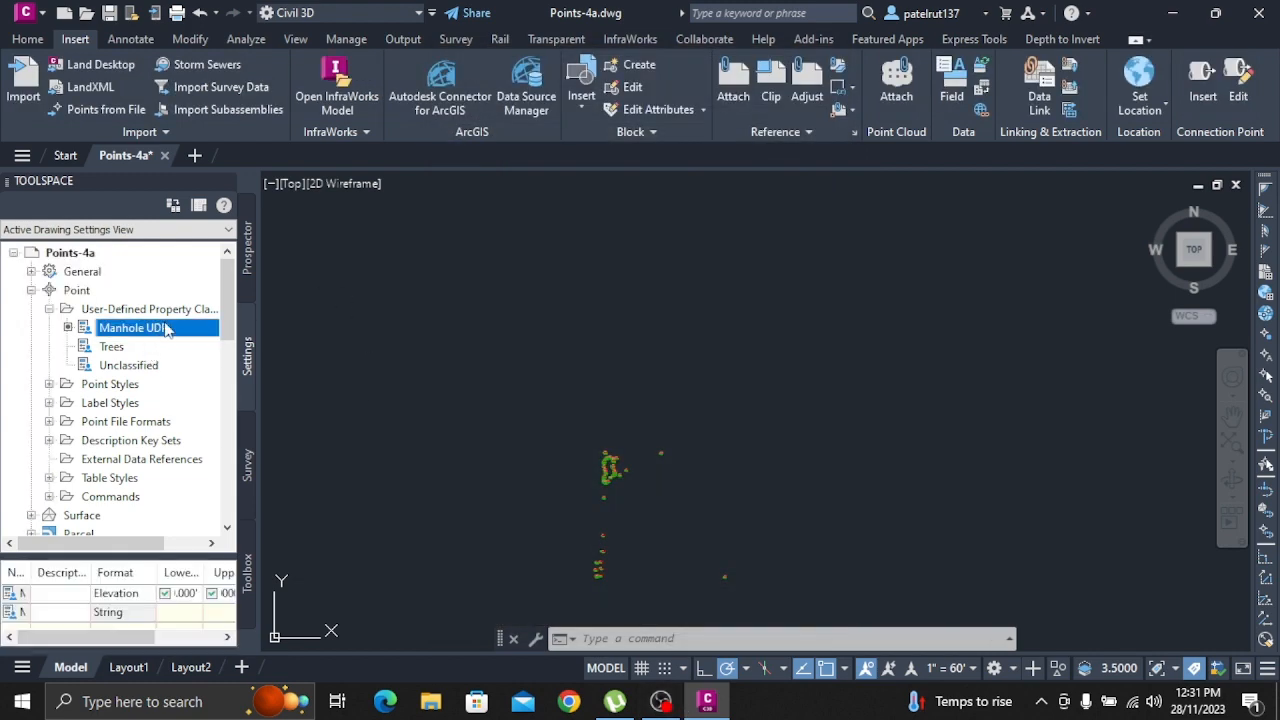
pyautogui.rightClick(185, 330)
pyautogui.click(205, 336)
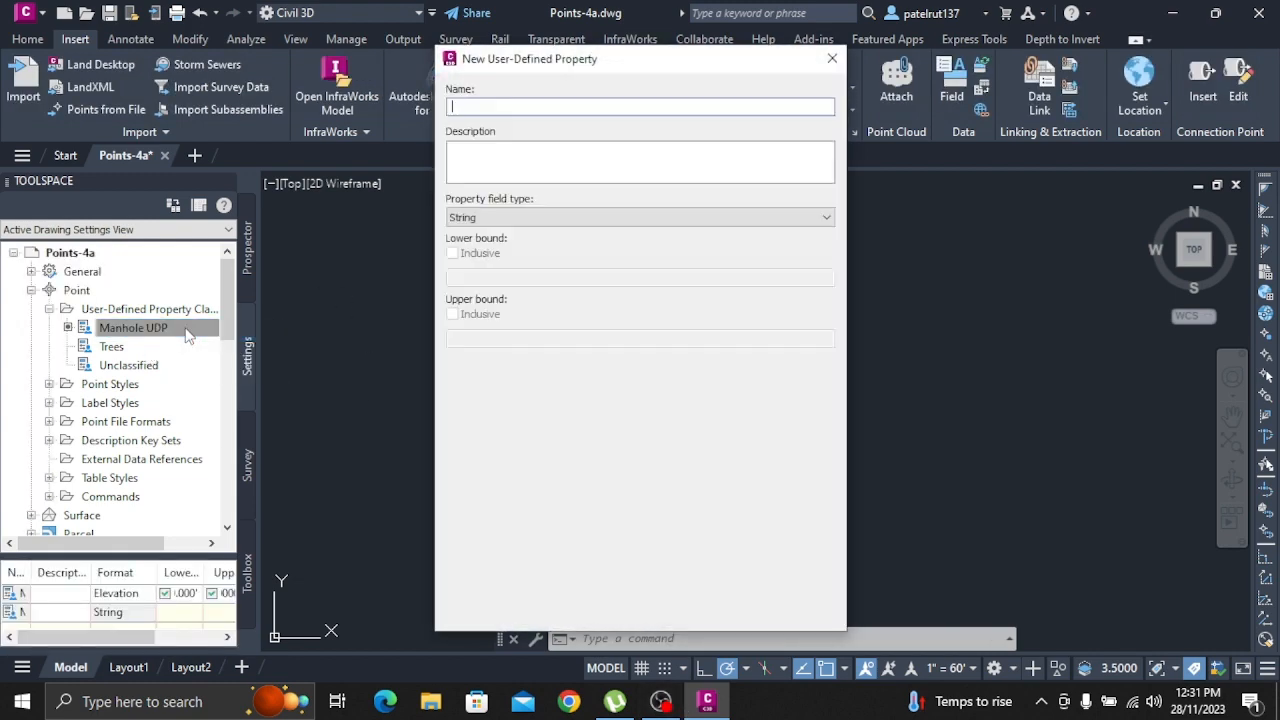
pyautogui.write('MH')
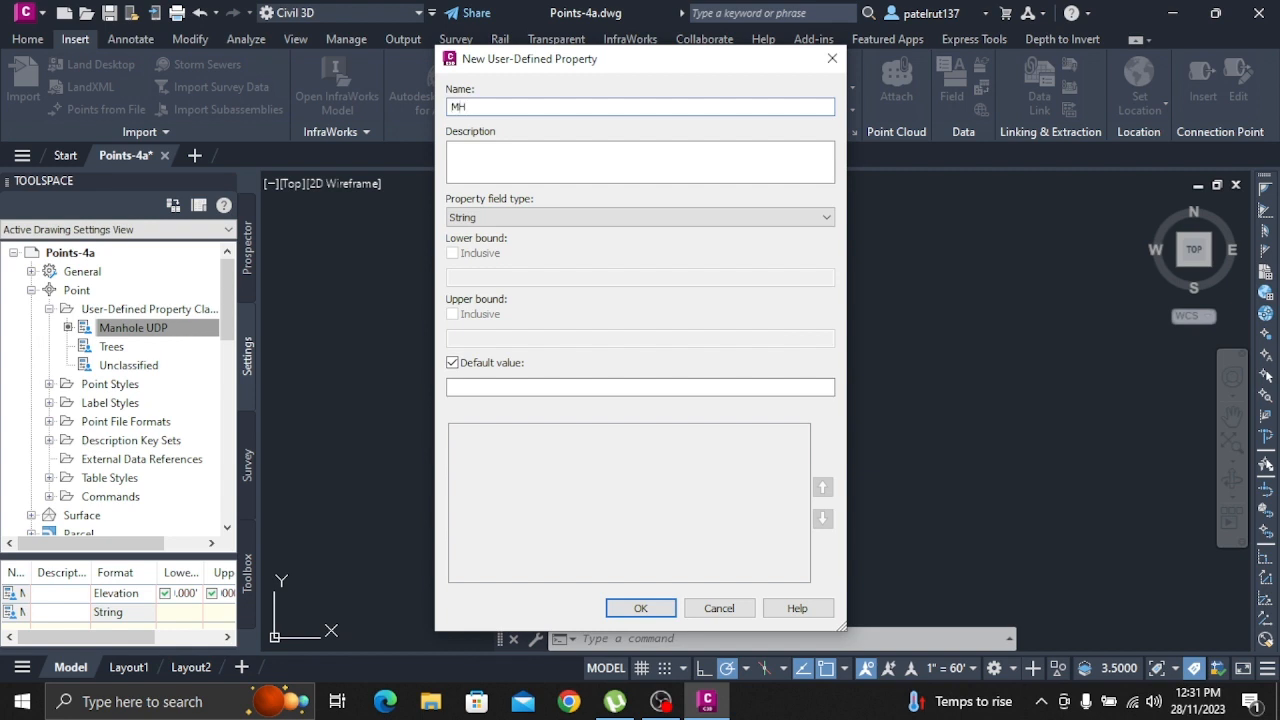
pyautogui.write('_Diameter')
pyautogui.click(533, 218)
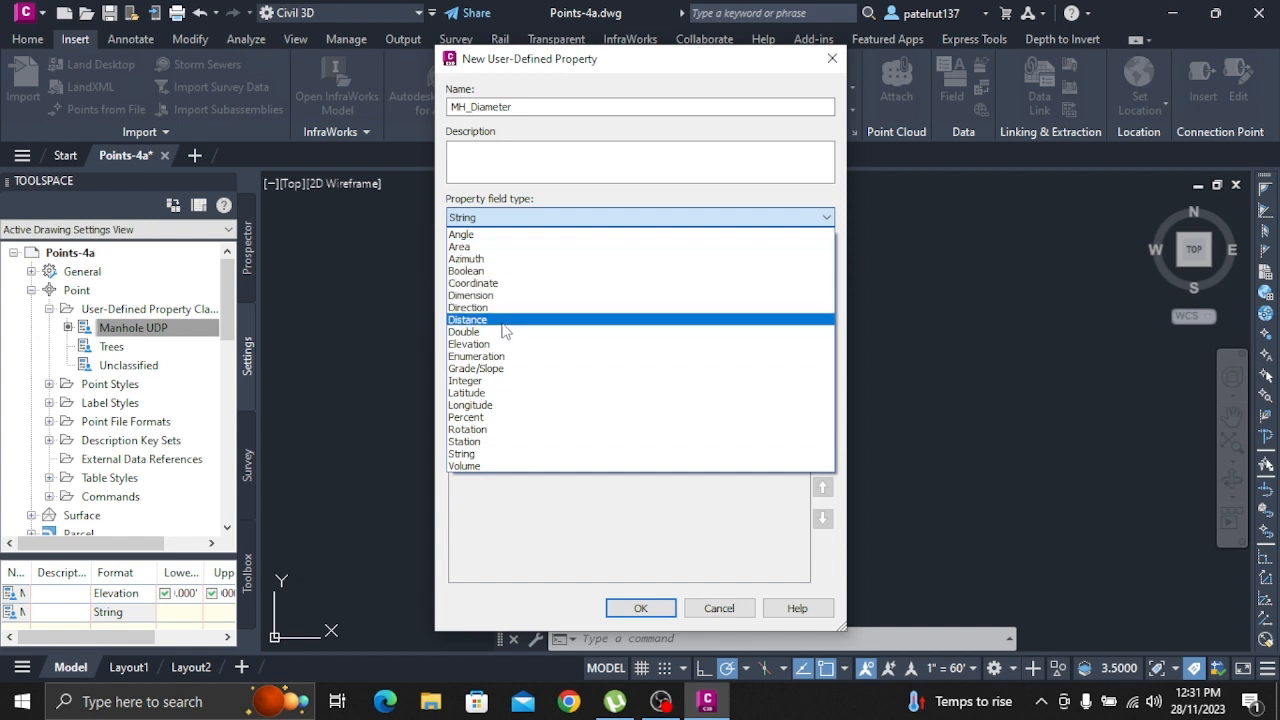
pyautogui.click(510, 296)
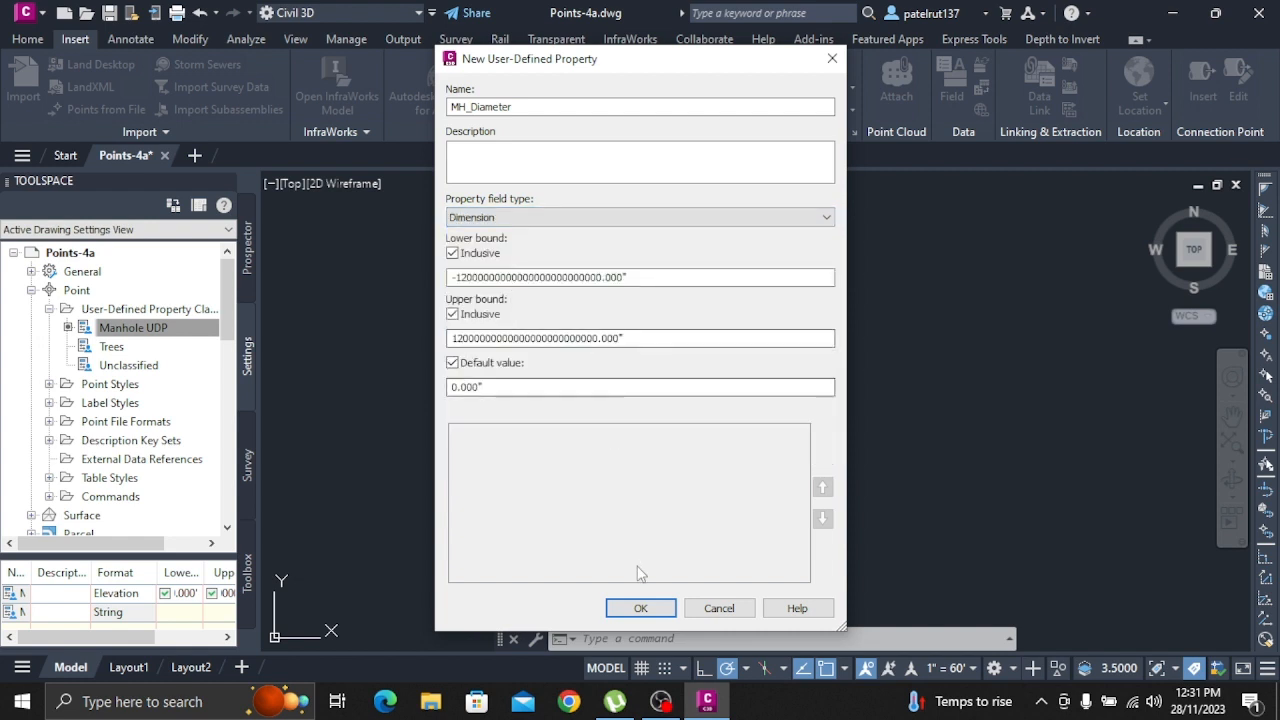
pyautogui.click(643, 608)
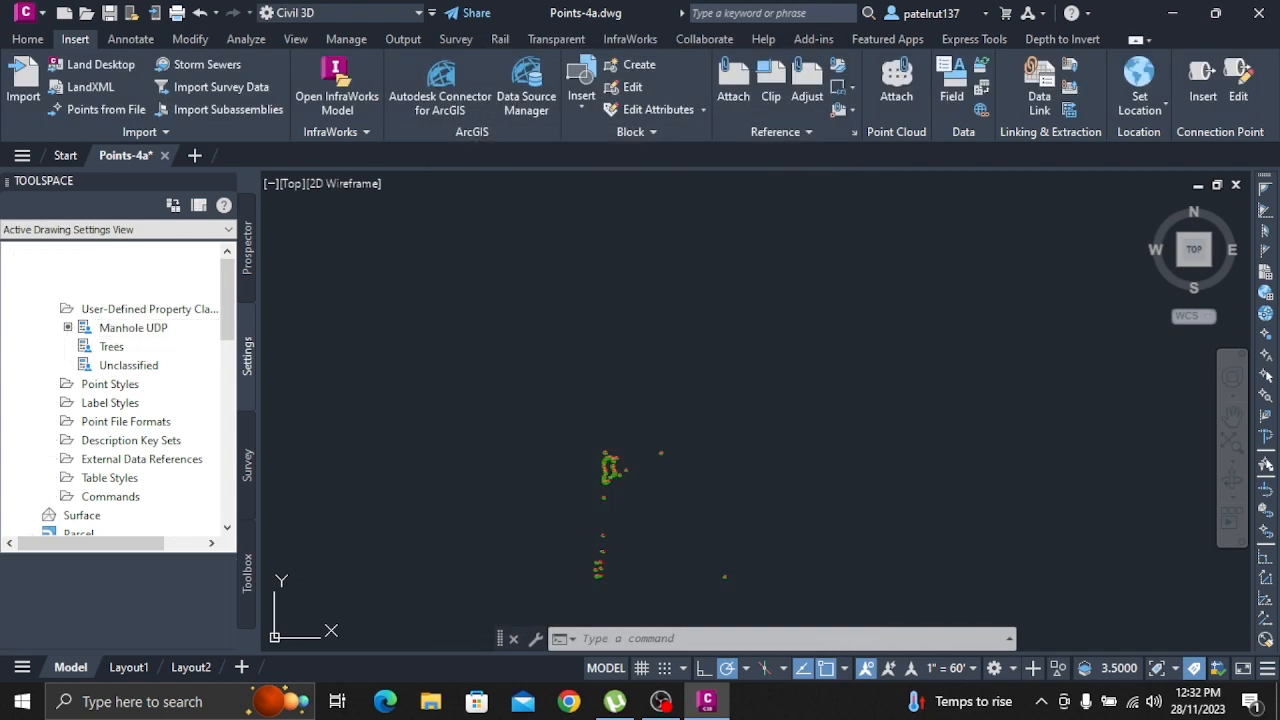
# Add a user-defined property named MH_Pipe In Diameter with field type Dimension to the Manhole UDP classification
pyautogui.rightClick(137, 330)
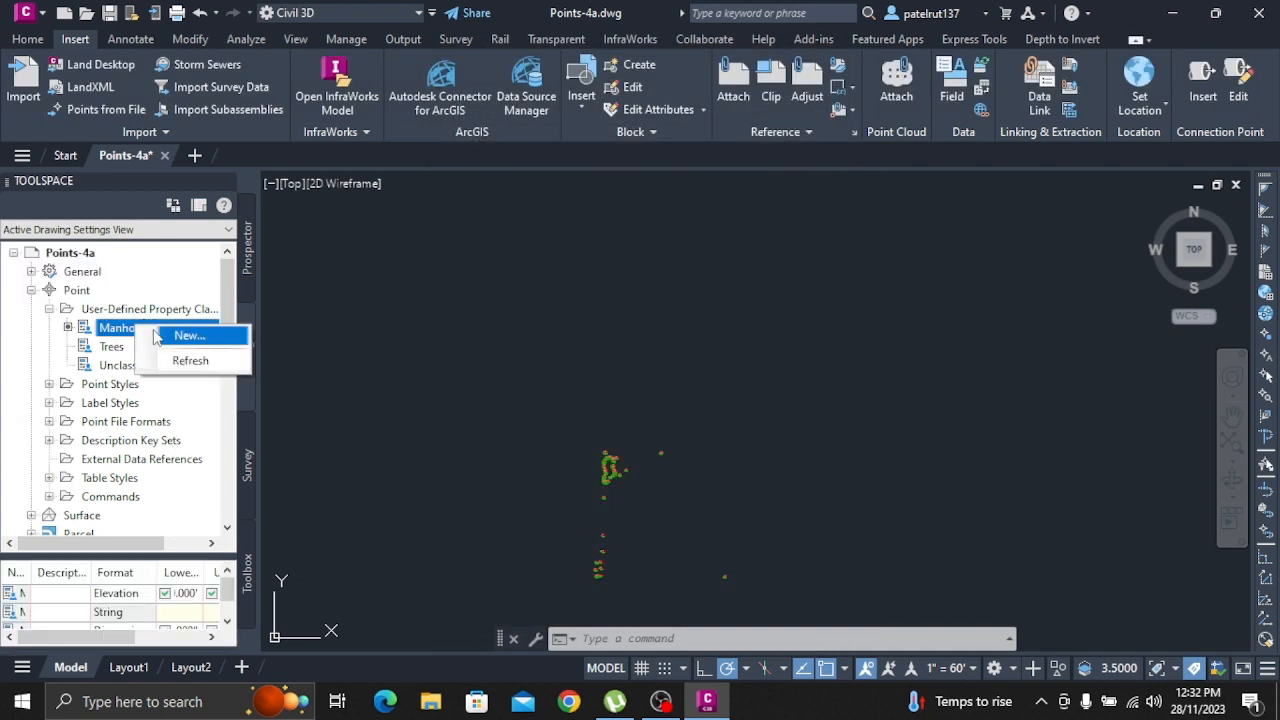
pyautogui.click(188, 335)
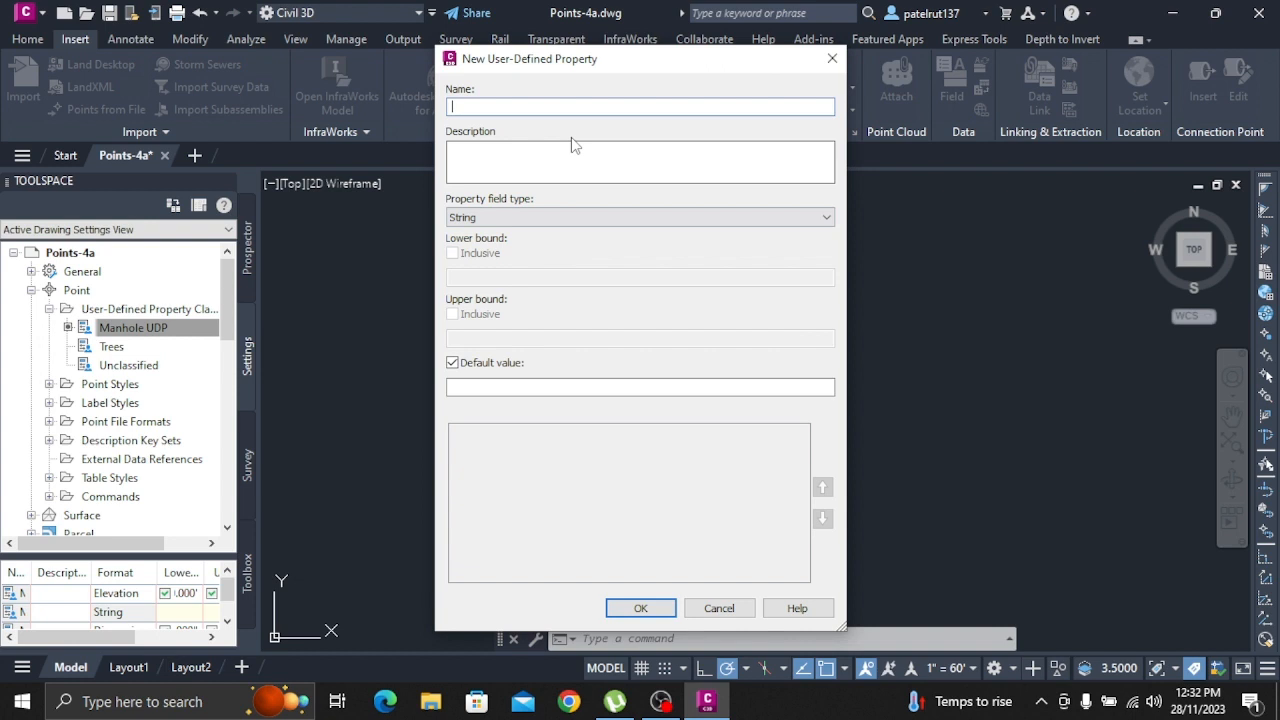
pyautogui.write('MH_Pipe In Diameter')
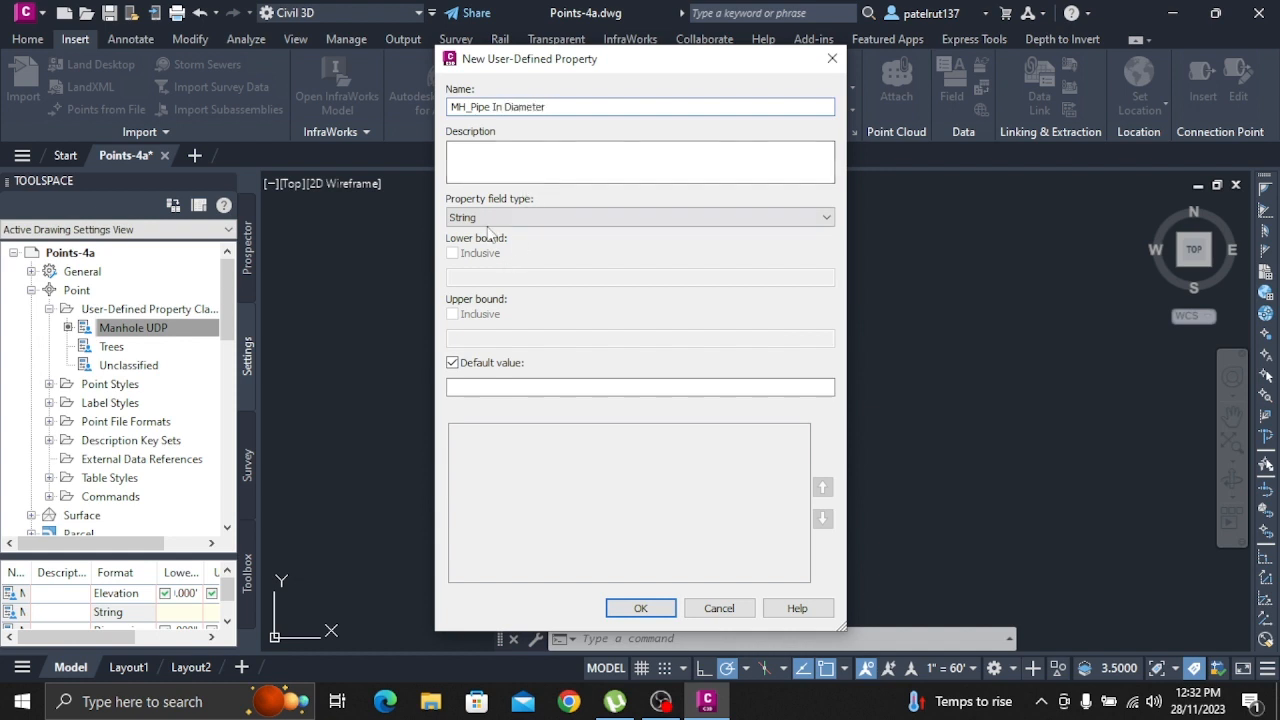
pyautogui.click(522, 217)
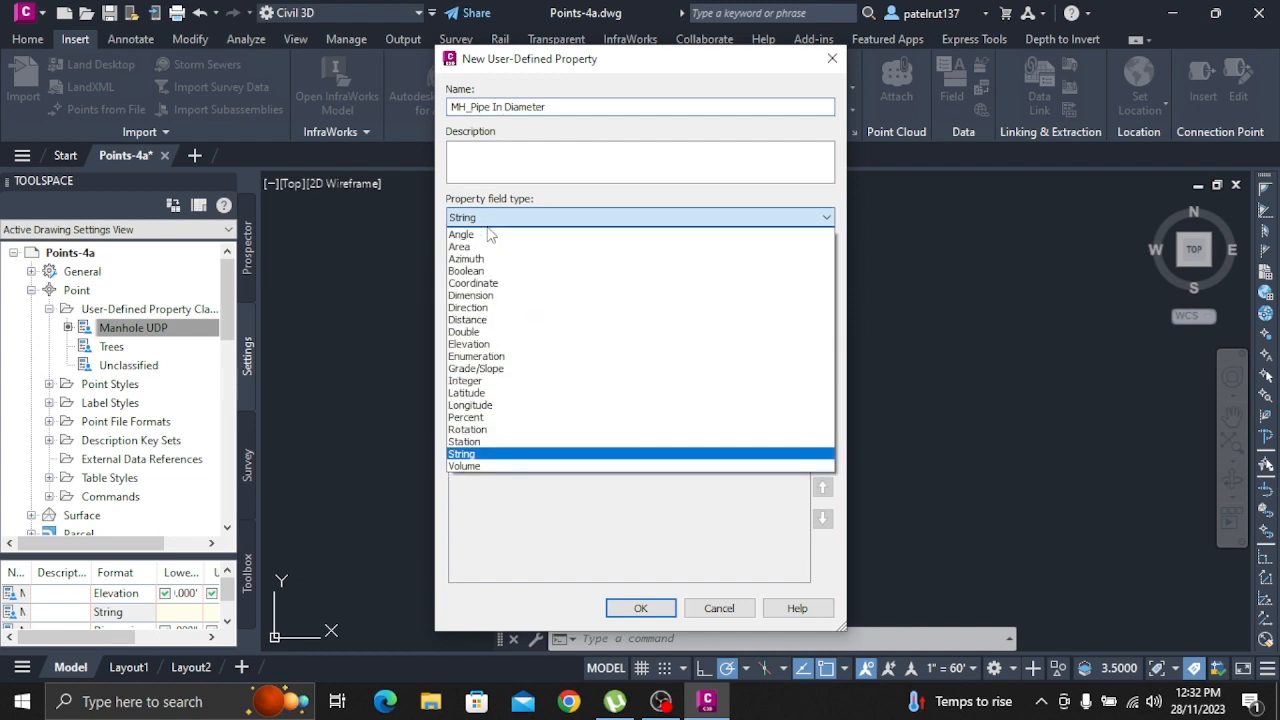
pyautogui.click(508, 296)
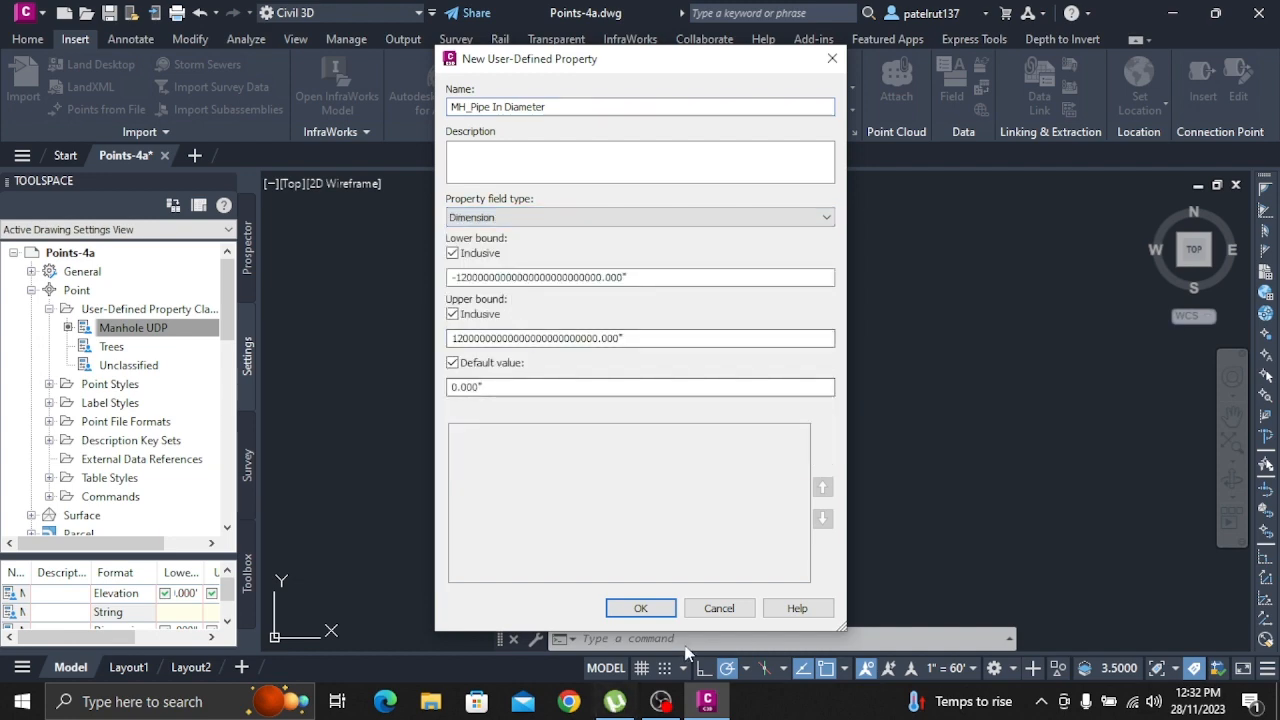
pyautogui.click(640, 608)
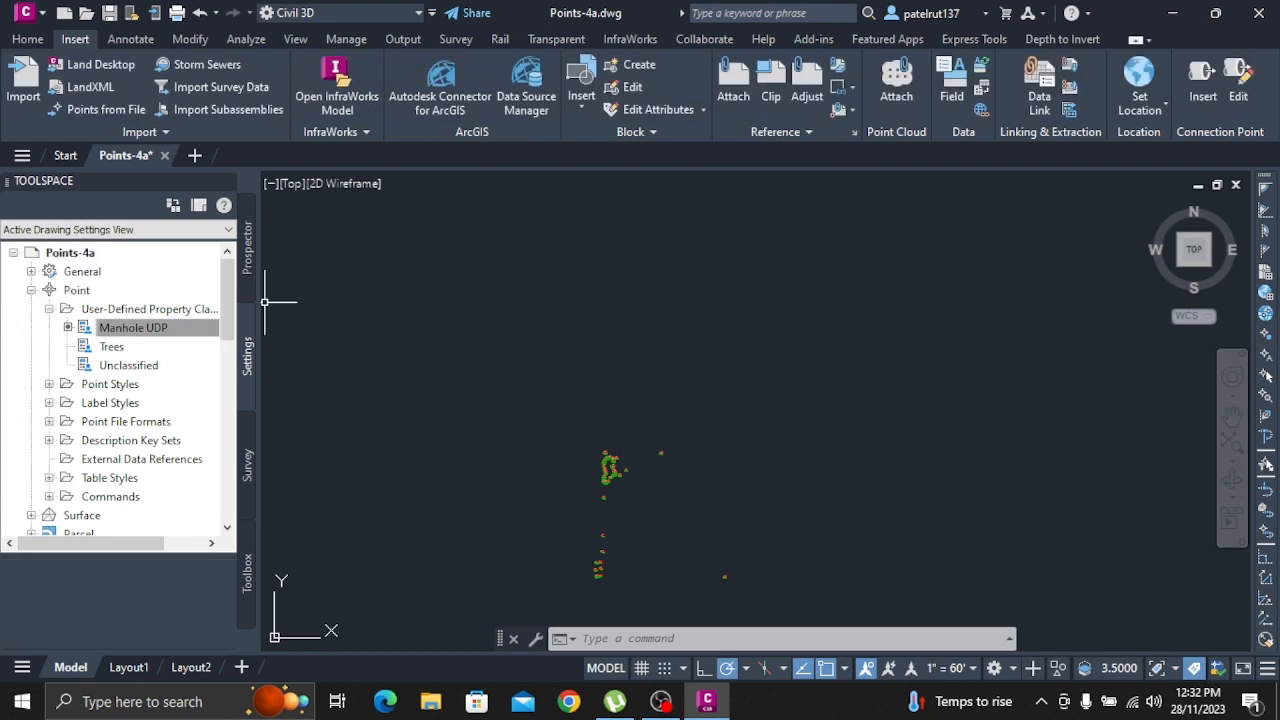
# Add a user-defined property named MH_Pipe In Material with field type String to the Manhole UDP classification
pyautogui.rightClick(209, 330)
pyautogui.click(260, 335)
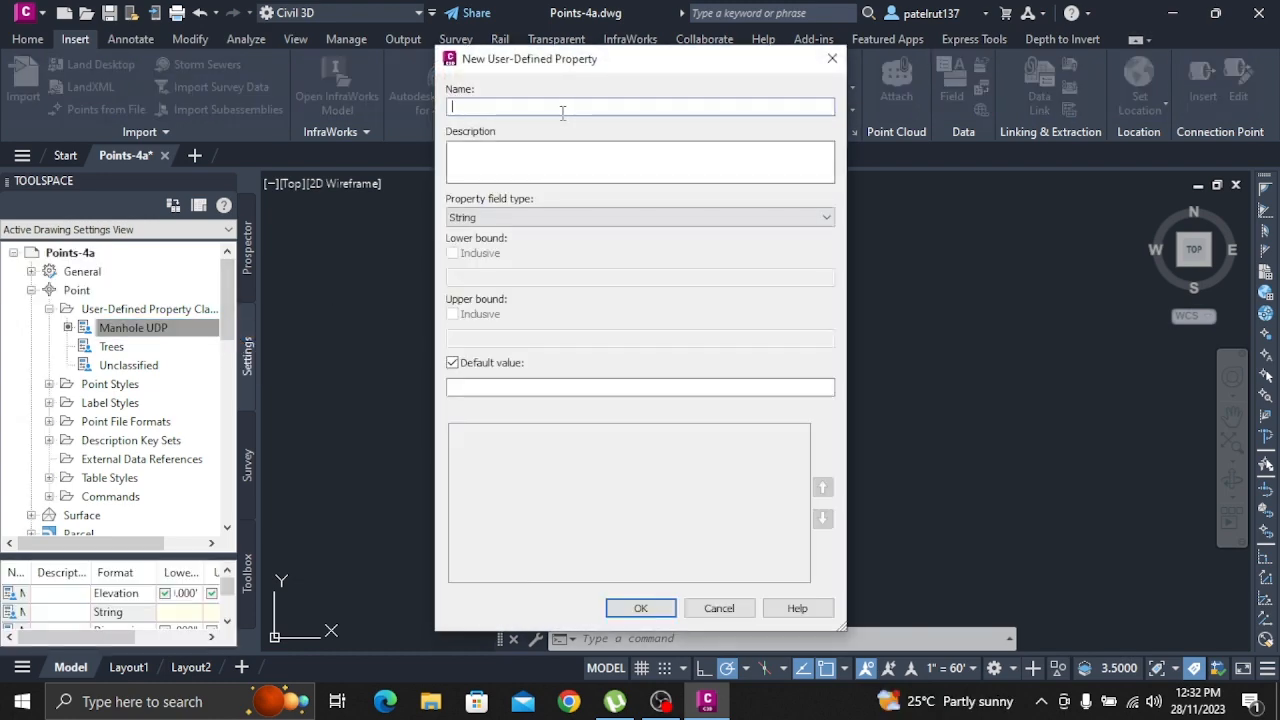
pyautogui.write('MH')
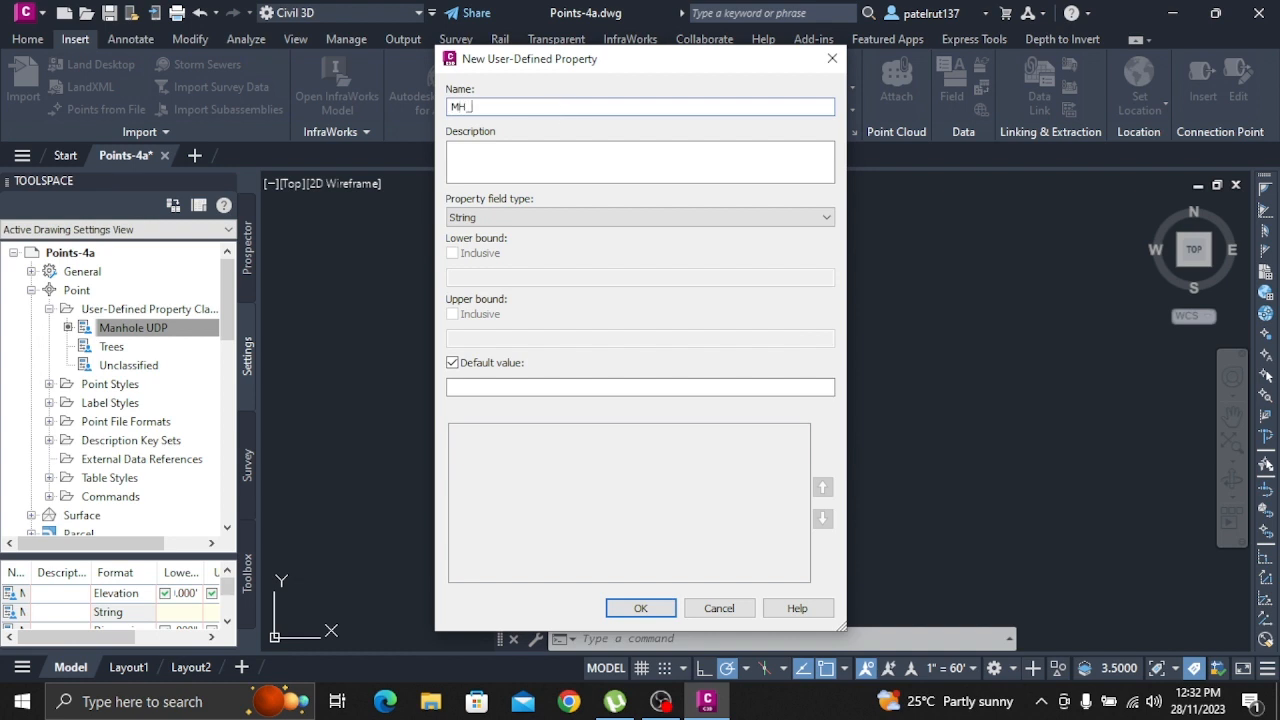
pyautogui.write('_Pipe In Material')
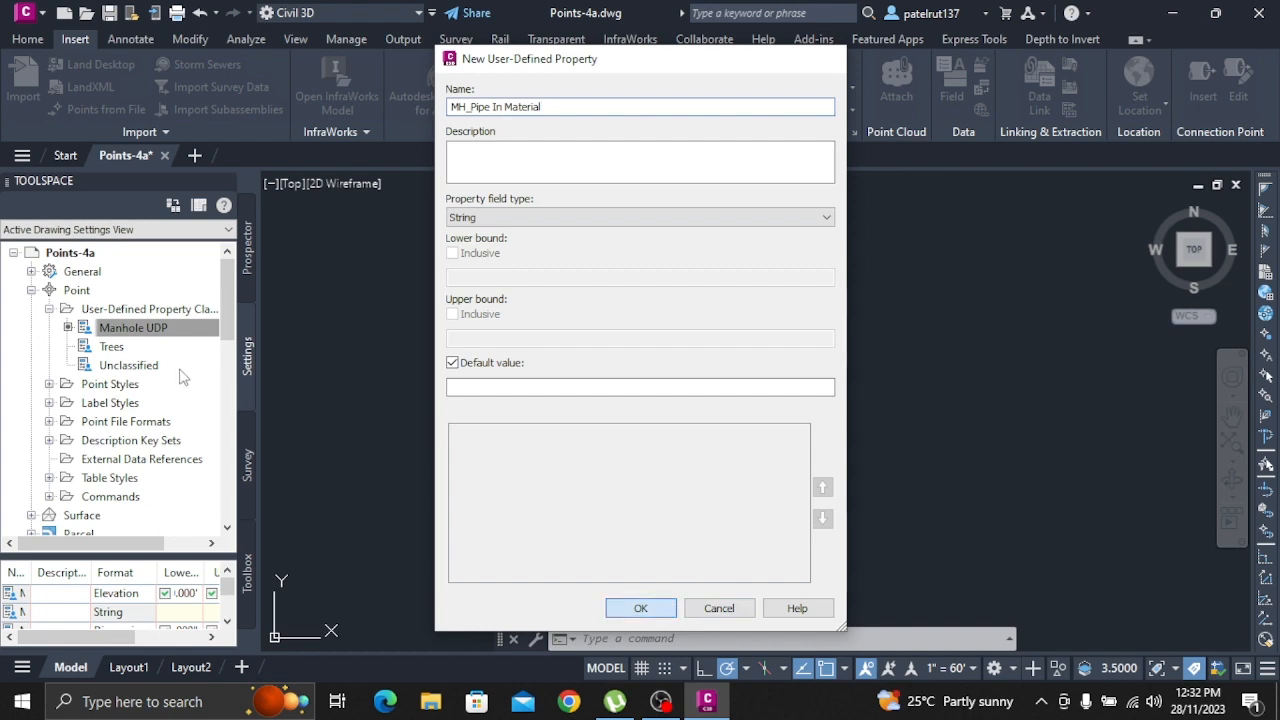
# Add a user-defined property named MH_Pipe Out Invert with field type Elevation to the Manhole UDP classification
pyautogui.rightClick(140, 330)
pyautogui.click(180, 340)
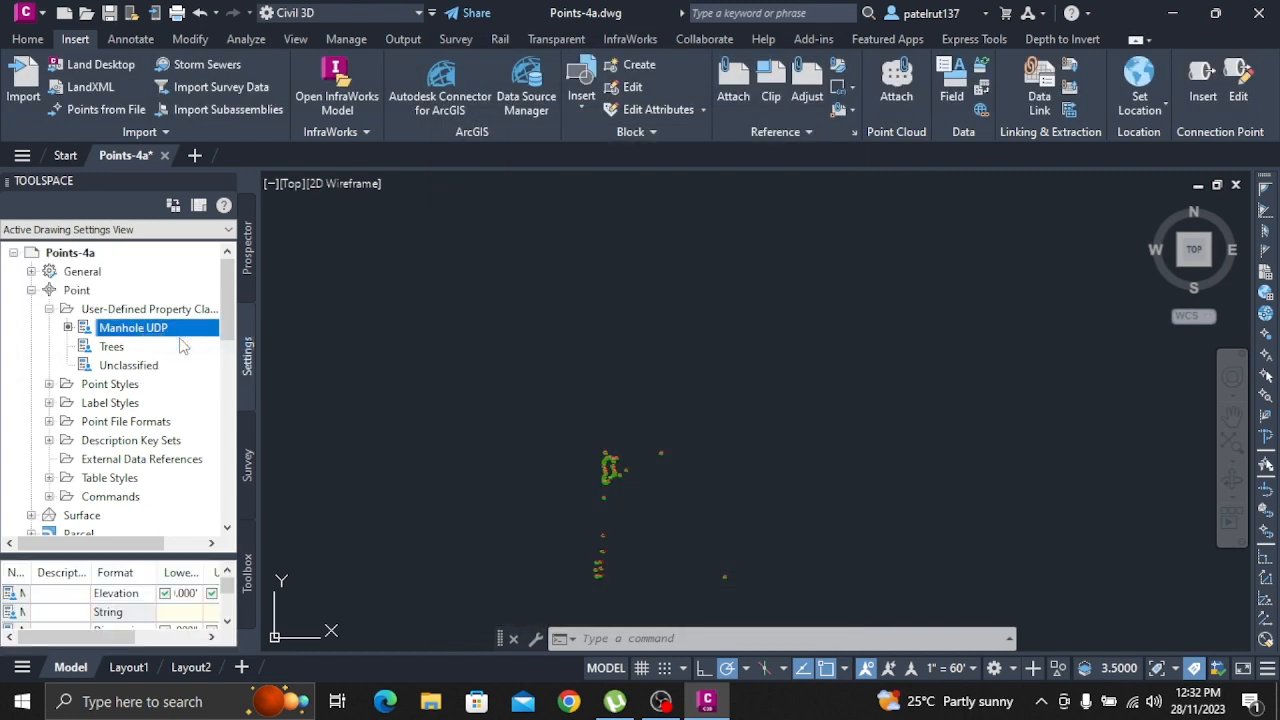
pyautogui.write('M')
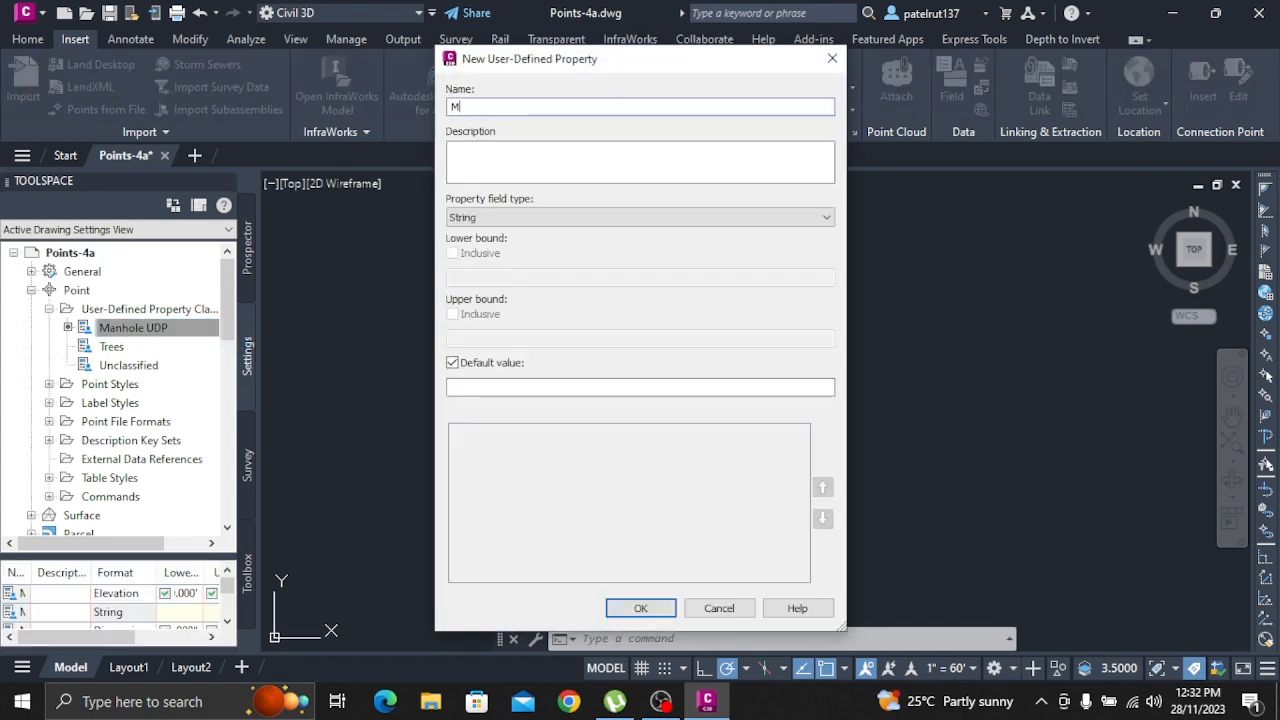
pyautogui.write('H_Pipe Out')
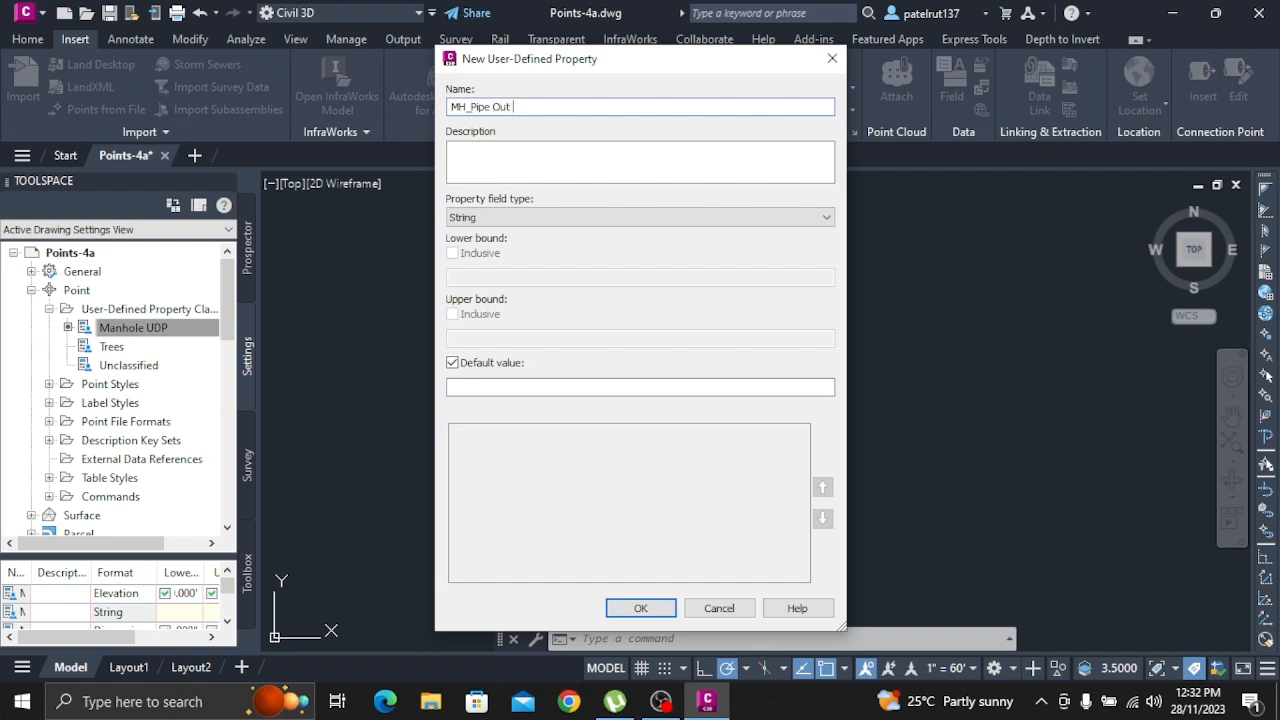
pyautogui.write(' inver')
pyautogui.press('BackSpace')
pyautogui.press('BackSpace')
pyautogui.press('BackSpace')
pyautogui.press('BackSpace')
pyautogui.press('BackSpace')
pyautogui.write('Invert')
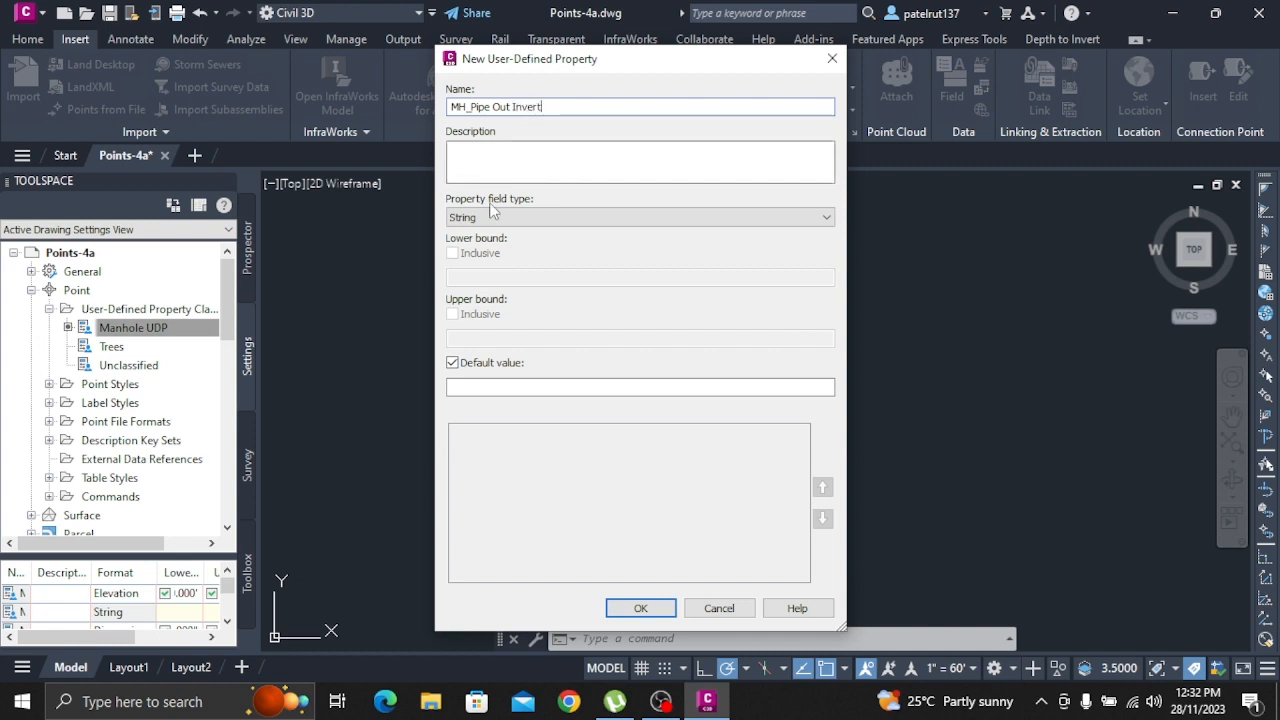
pyautogui.click(510, 218)
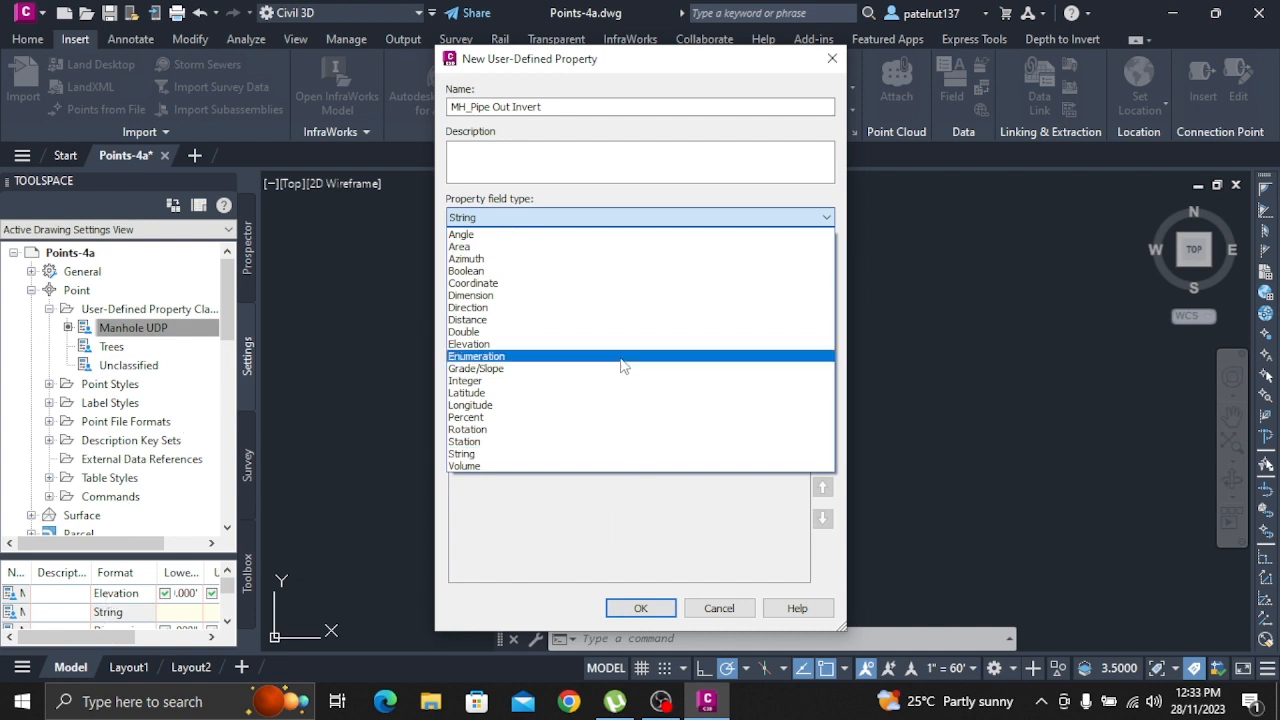
pyautogui.click(535, 346)
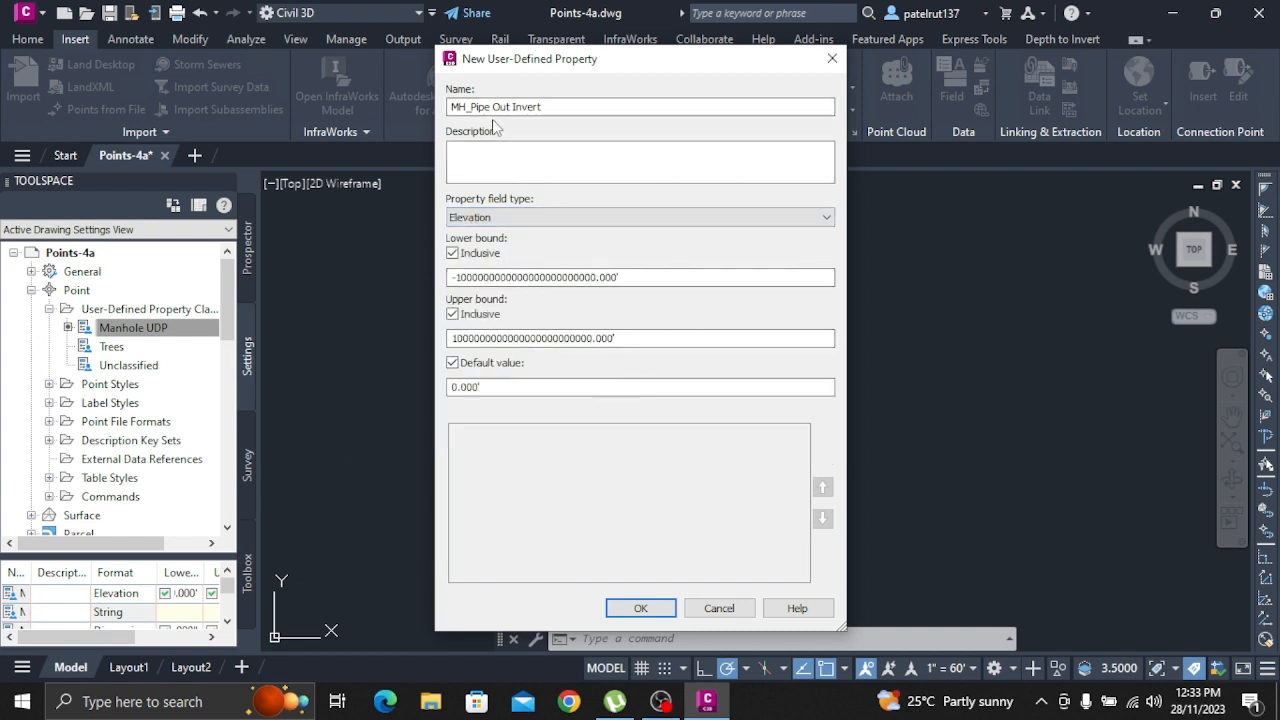
pyautogui.click(640, 608)
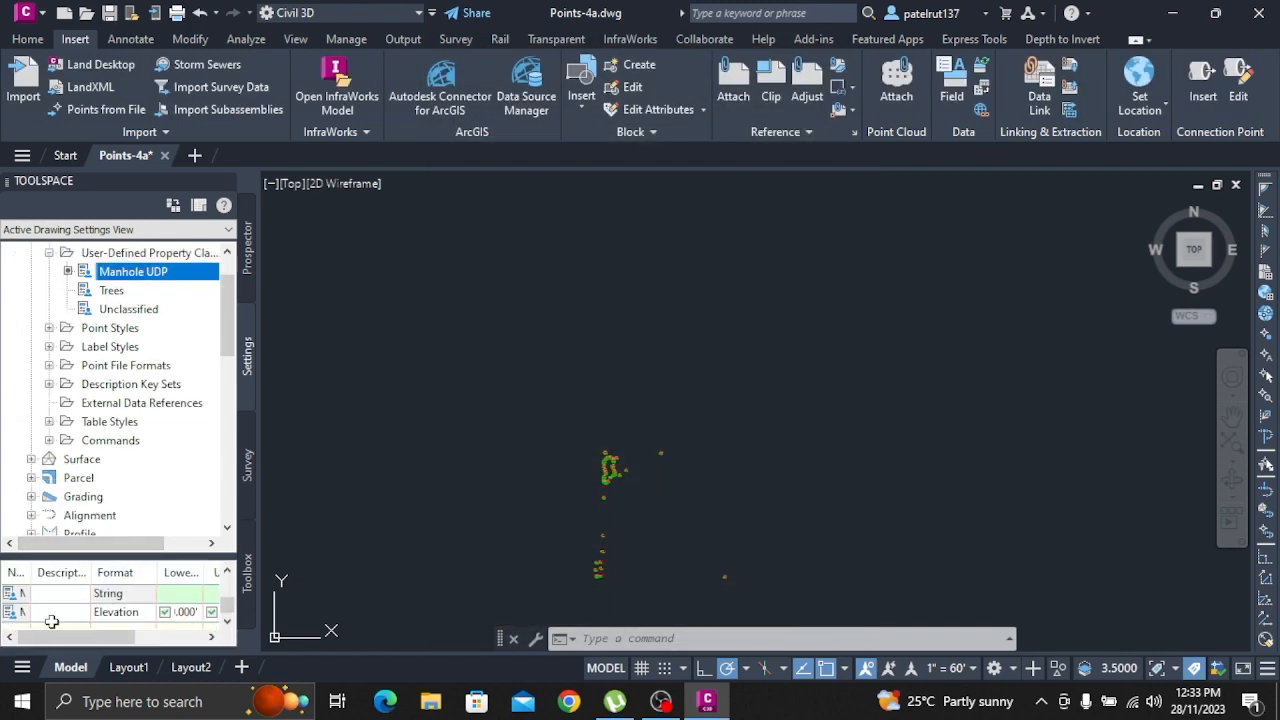
# Widen the Name column of the Manhole UDP property list so the full property names can be read
pyautogui.click(28, 637)
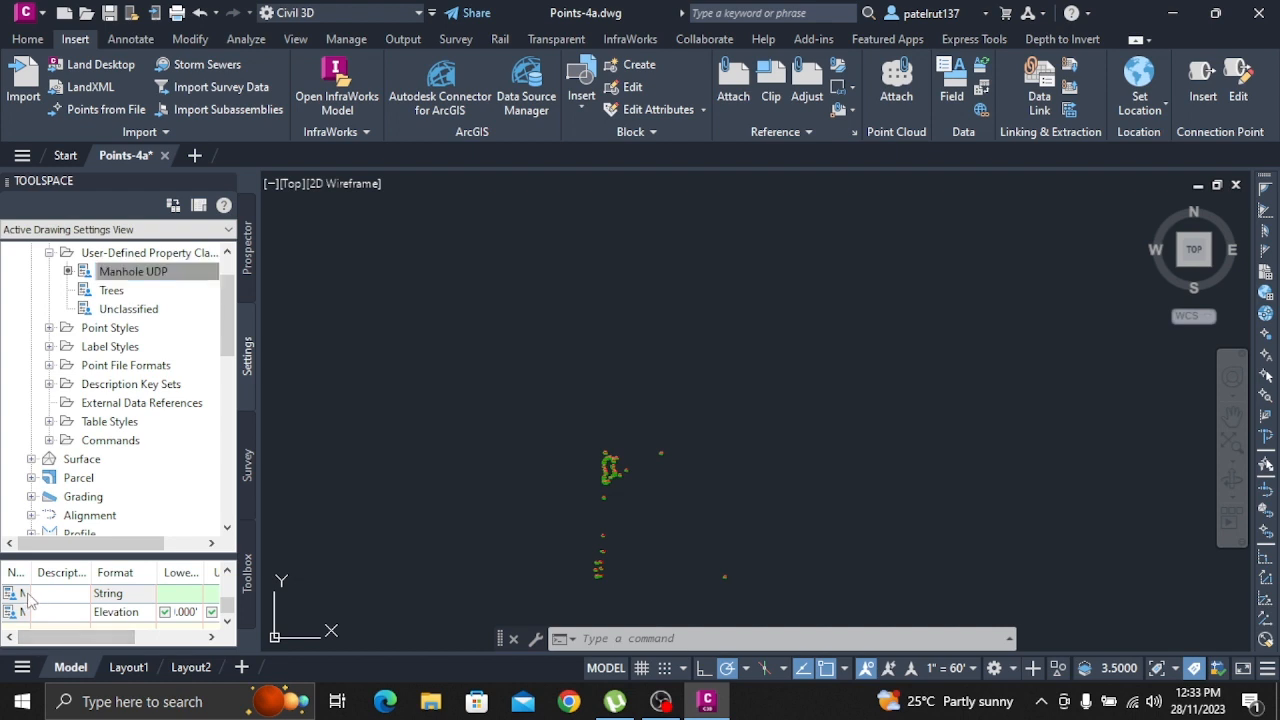
pyautogui.click(28, 597)
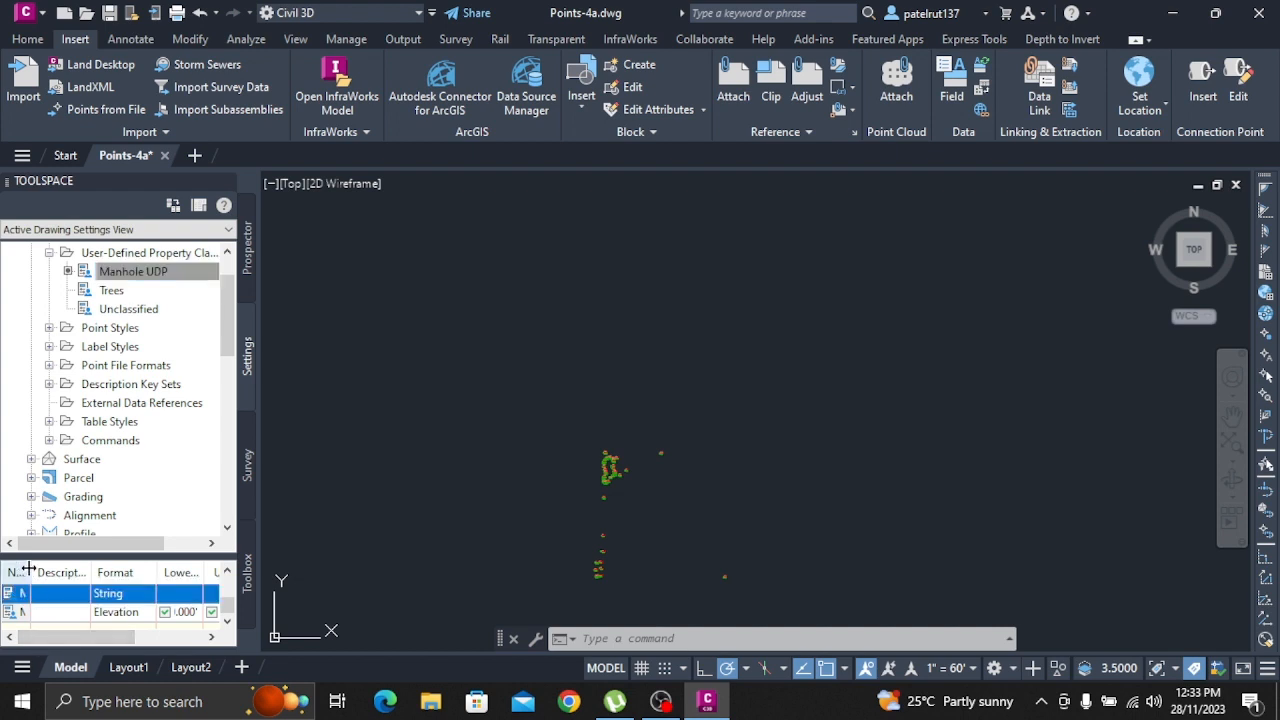
pyautogui.moveTo(31, 572); pyautogui.dragTo(142, 573)
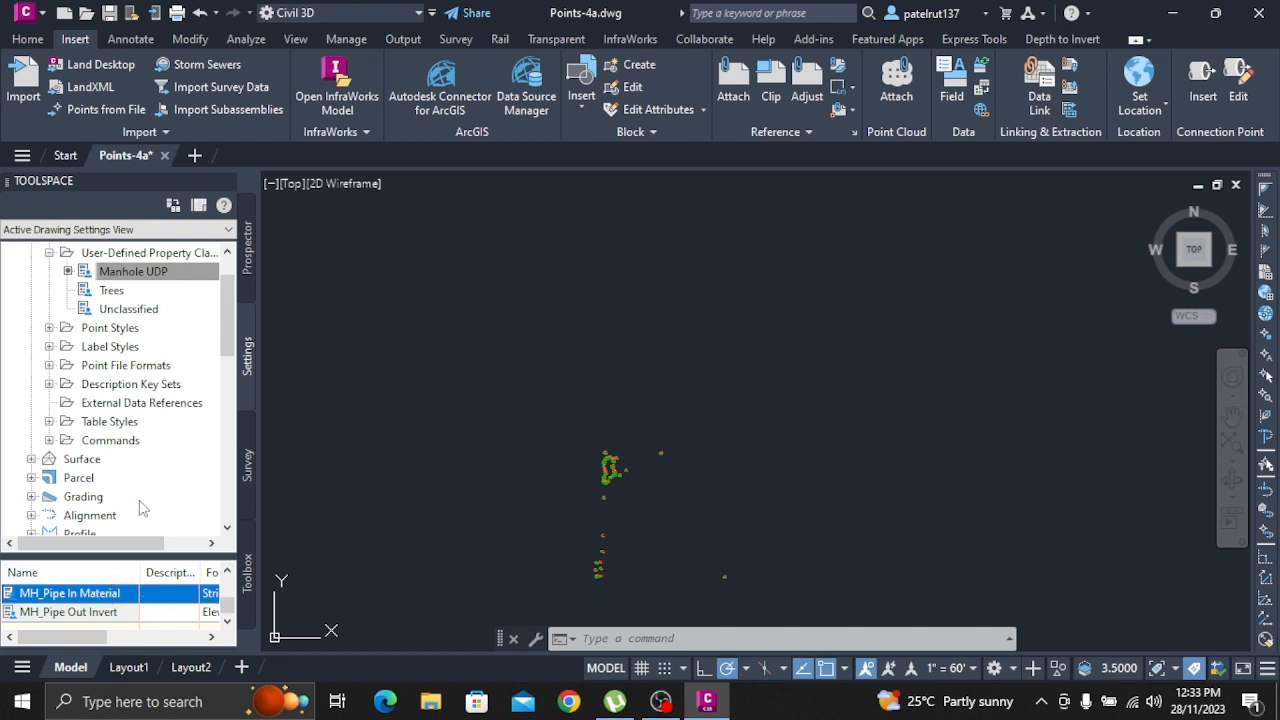
# Add a user-defined property named MH_Pipe Out Diameter with field type Dimension to the Manhole UDP classification
pyautogui.click(146, 272)
pyautogui.rightClick(146, 272)
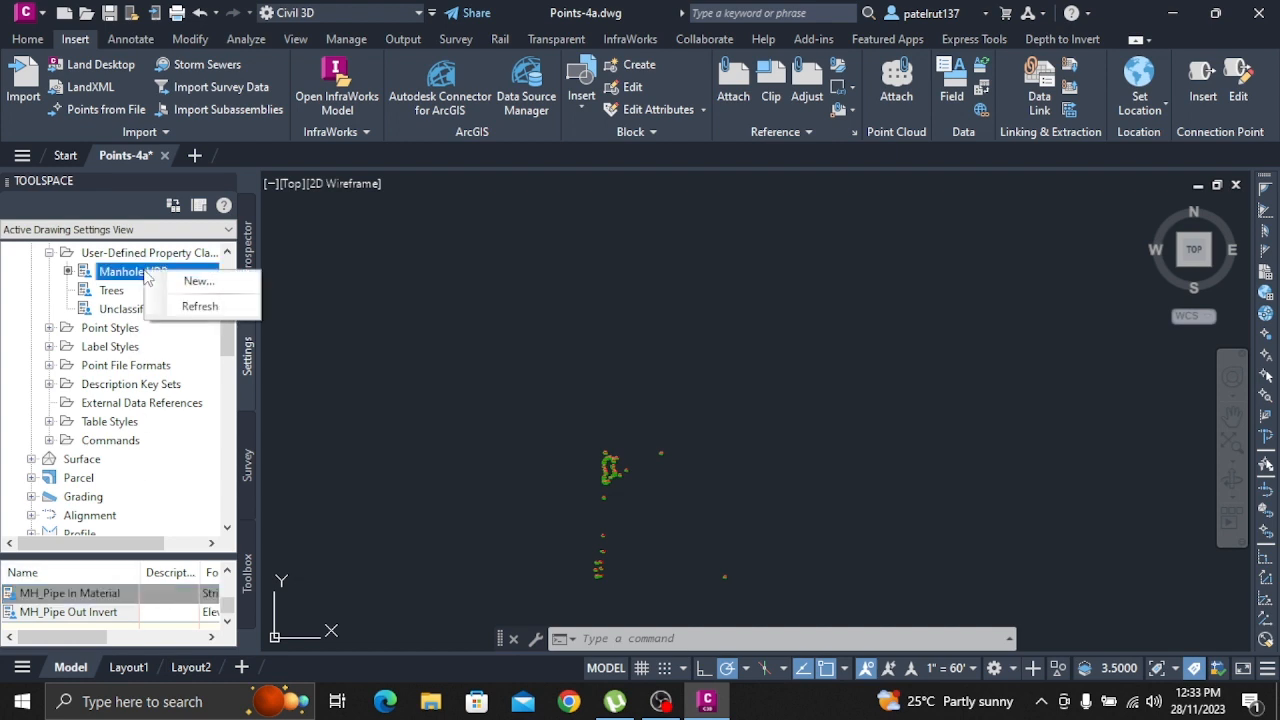
pyautogui.click(199, 281)
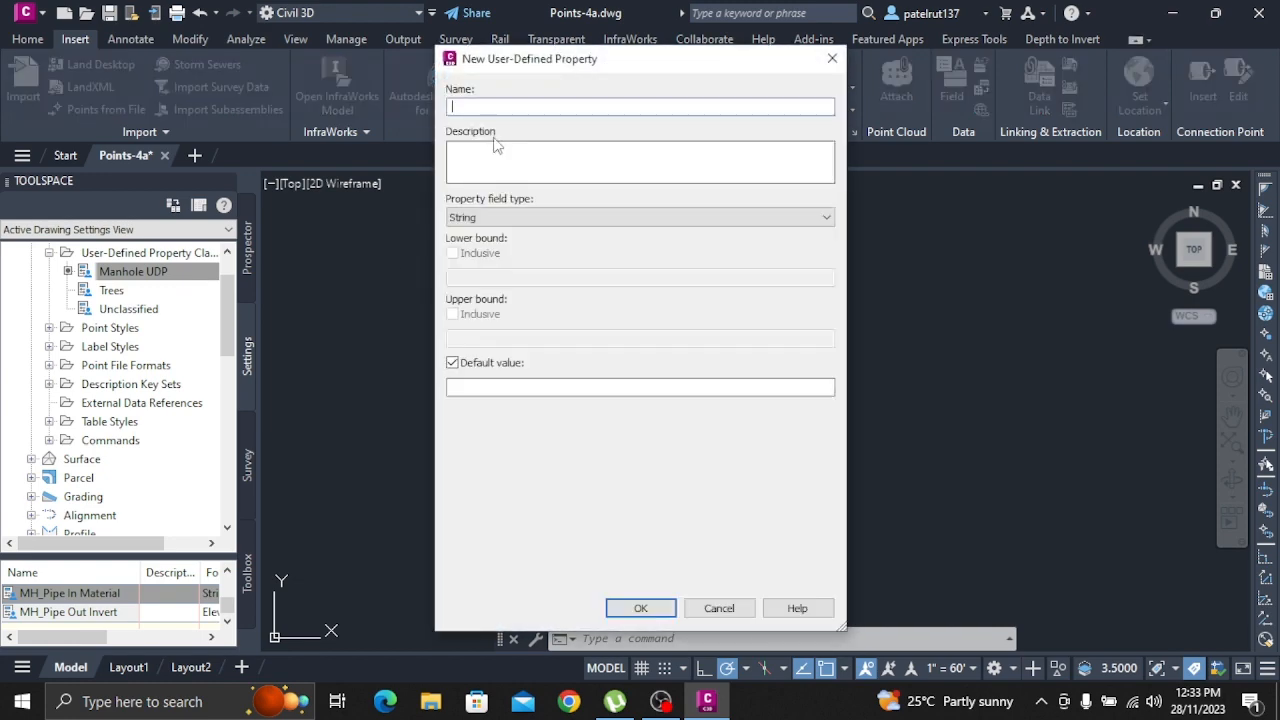
pyautogui.write('MH')
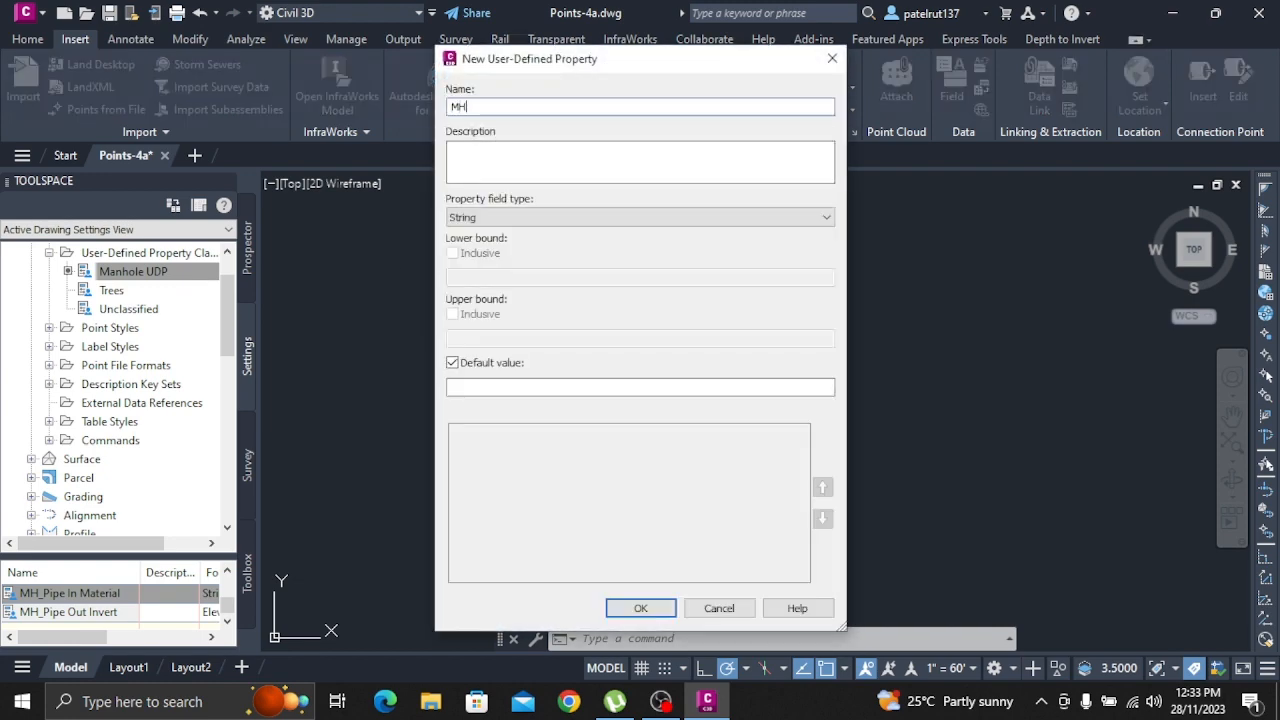
pyautogui.write('_Pipe Out')
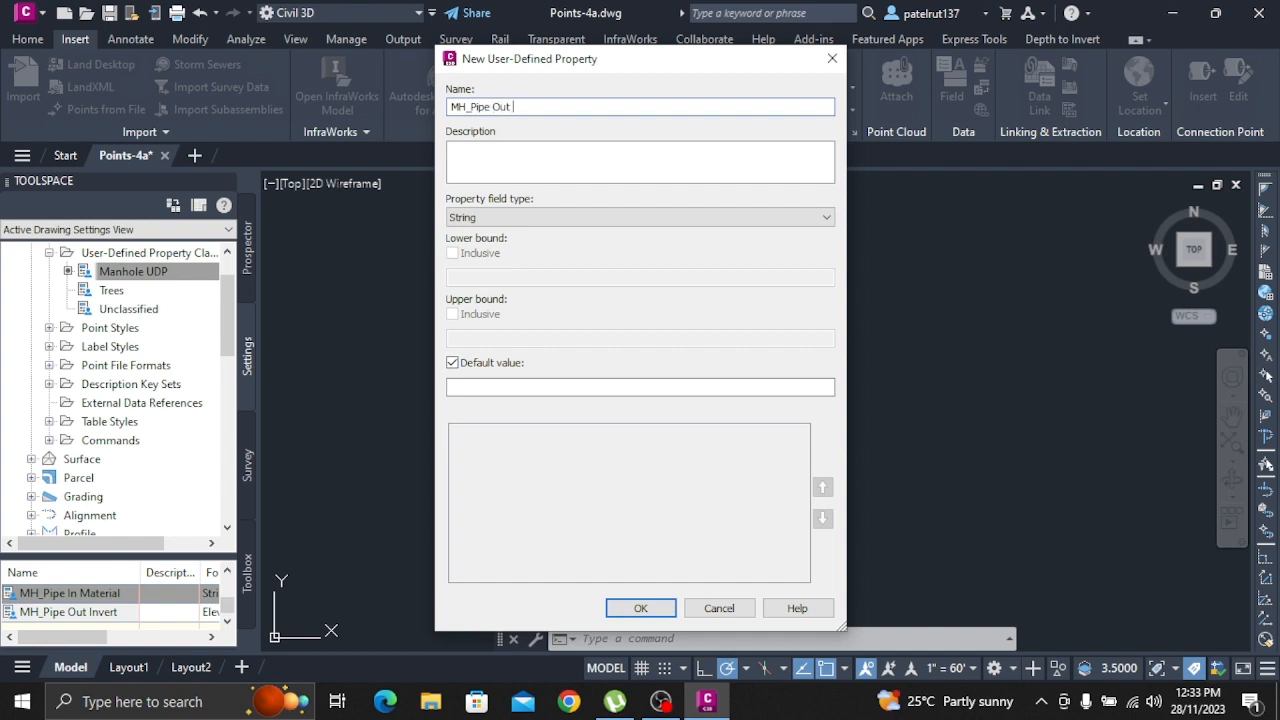
pyautogui.write(' Diameter')
pyautogui.click(490, 220)
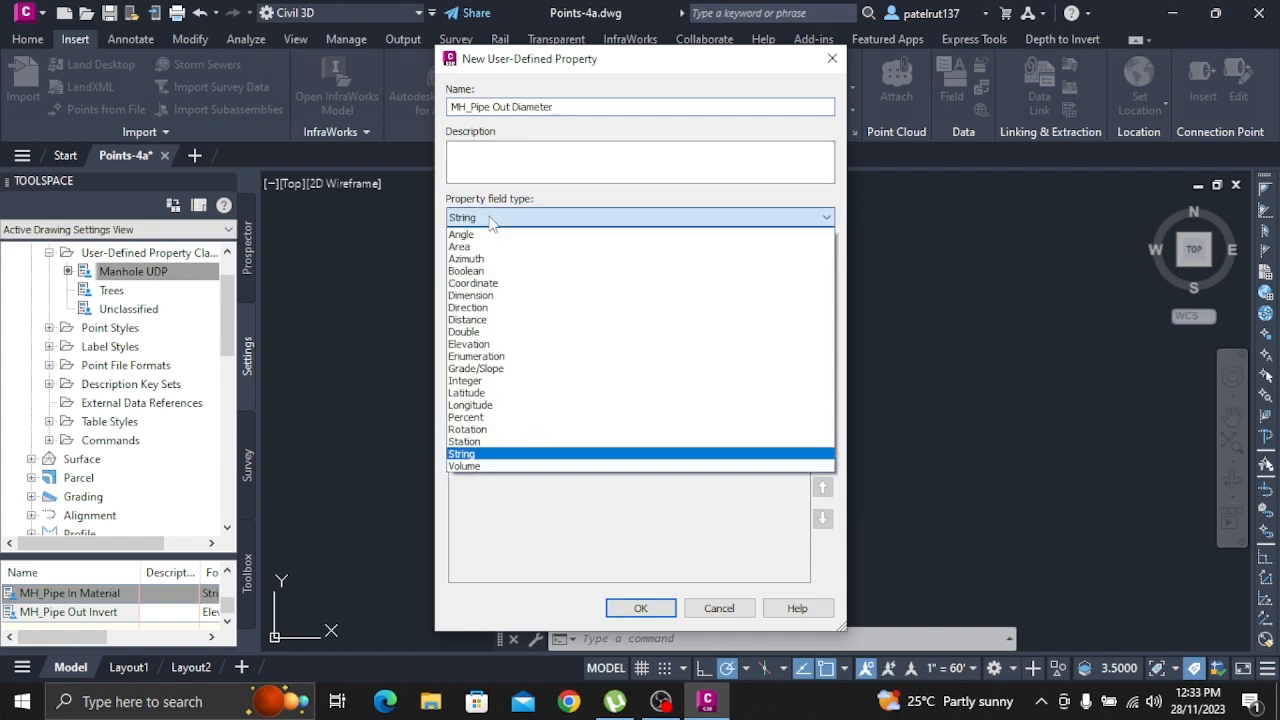
pyautogui.click(512, 297)
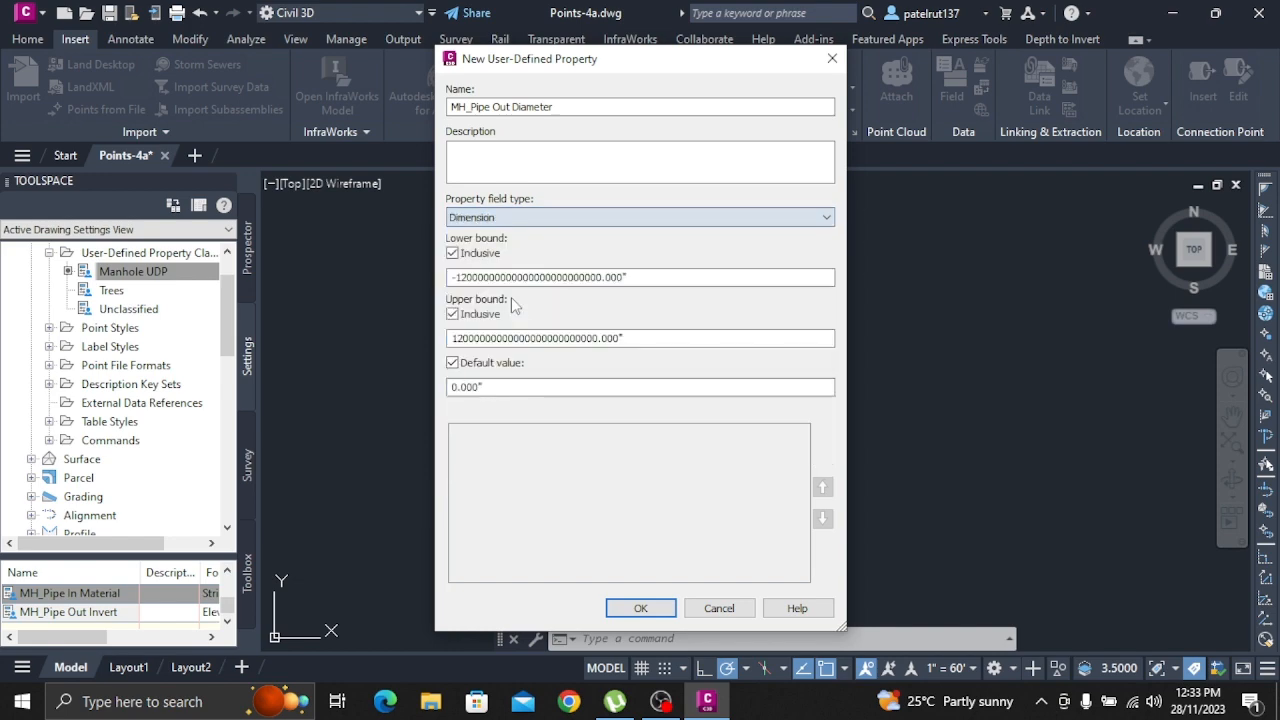
pyautogui.click(625, 607)
# Add a user-defined property named MH_Pipe Out Material with field type String to the Manhole UDP classification
pyautogui.rightClick(200, 270)
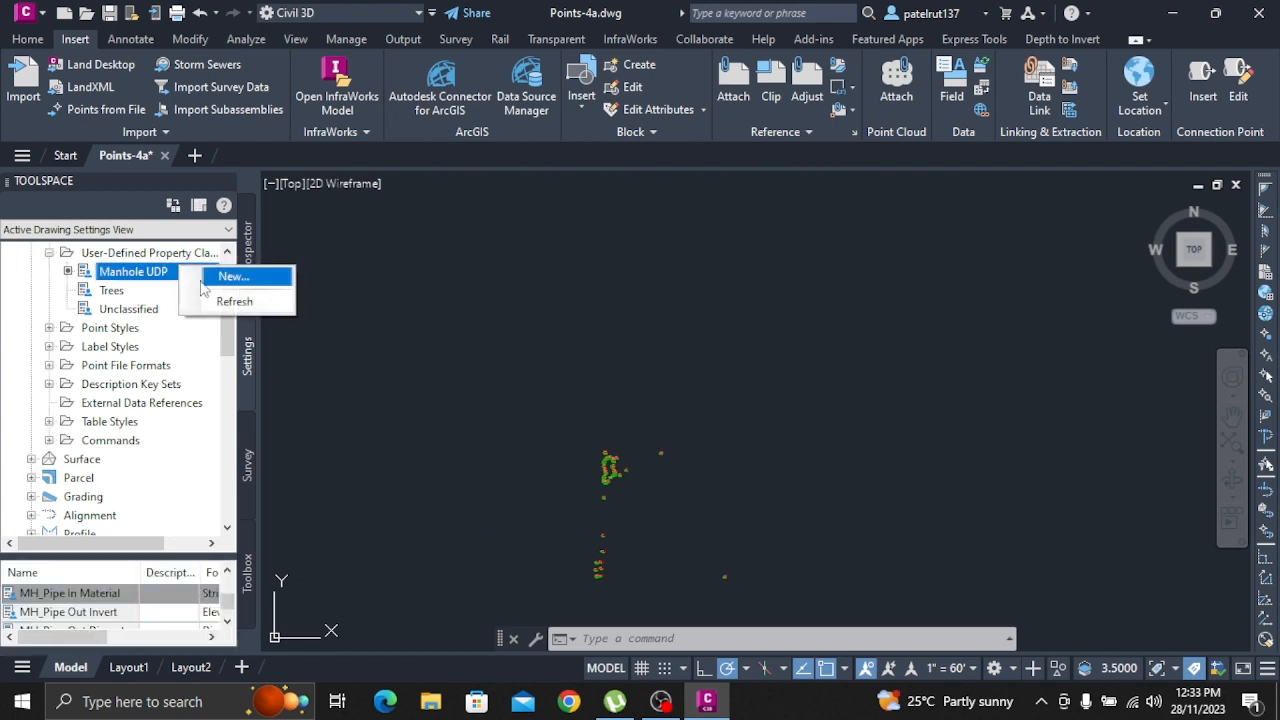
pyautogui.click(235, 276)
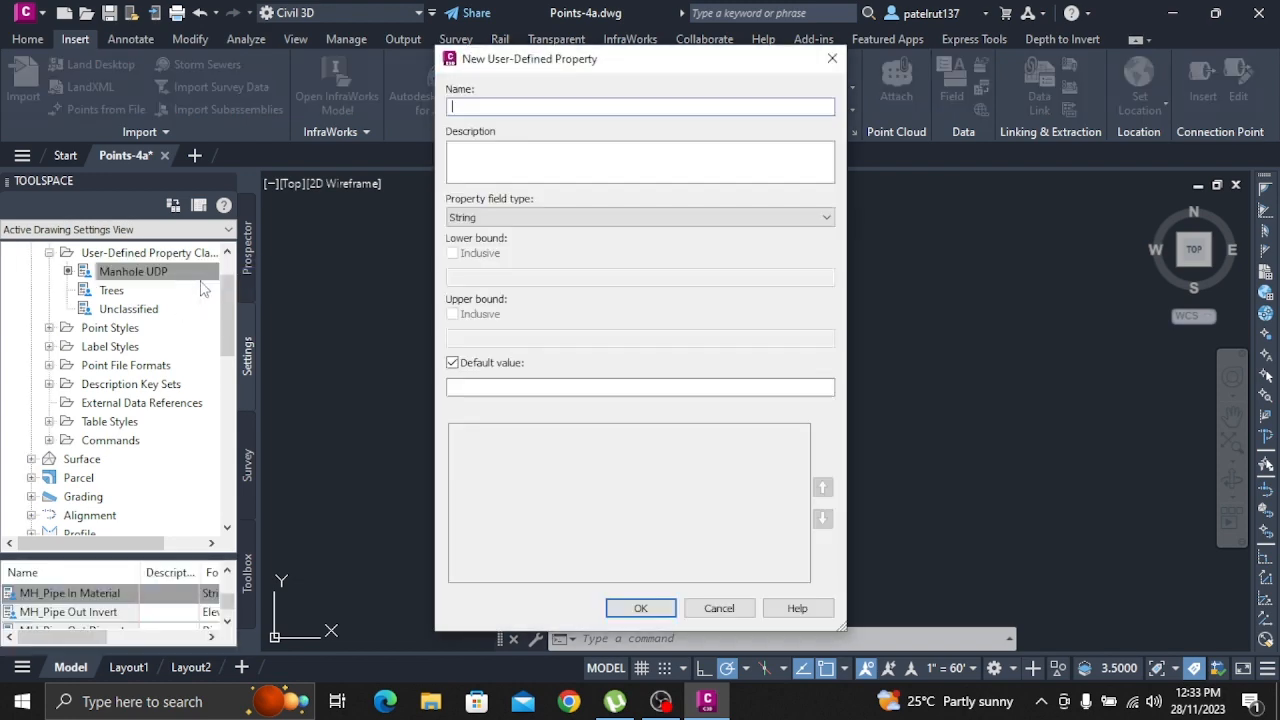
pyautogui.write('MH_Pipe Out Material')
pyautogui.click(641, 608)
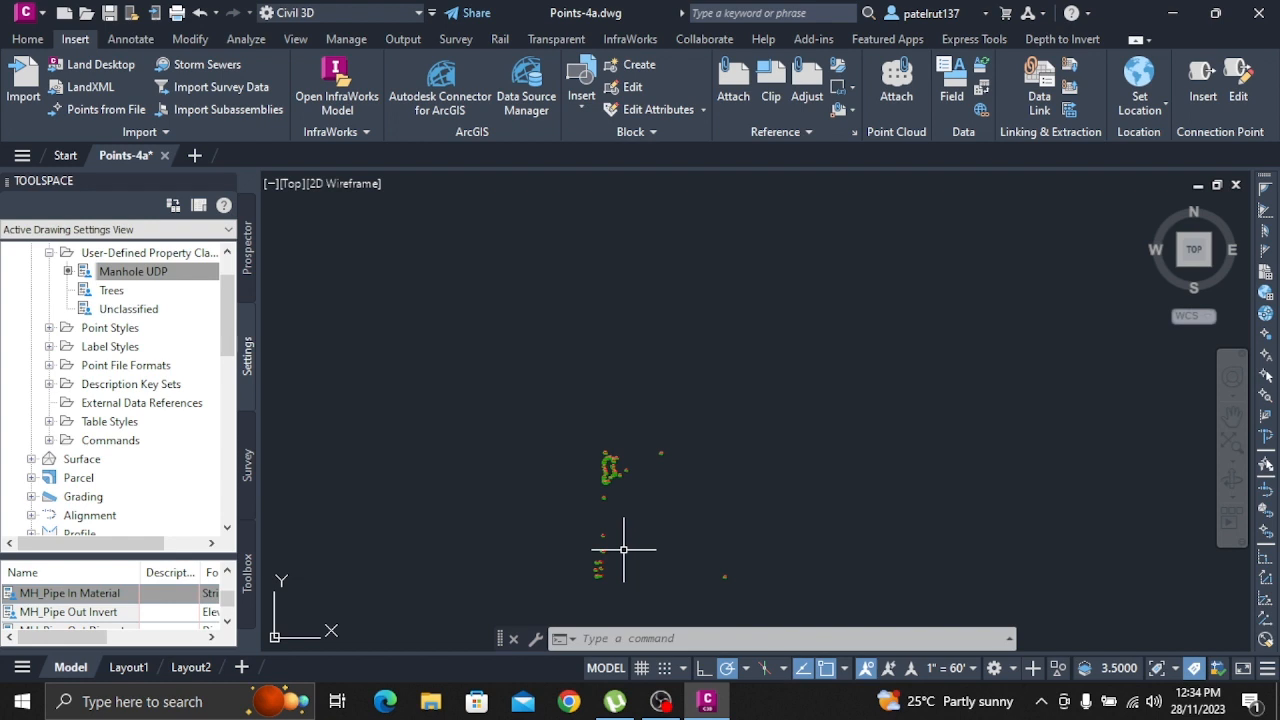
# Add a user-defined property named Tree_Common Name with field type String to the Trees classification
pyautogui.click(112, 292)
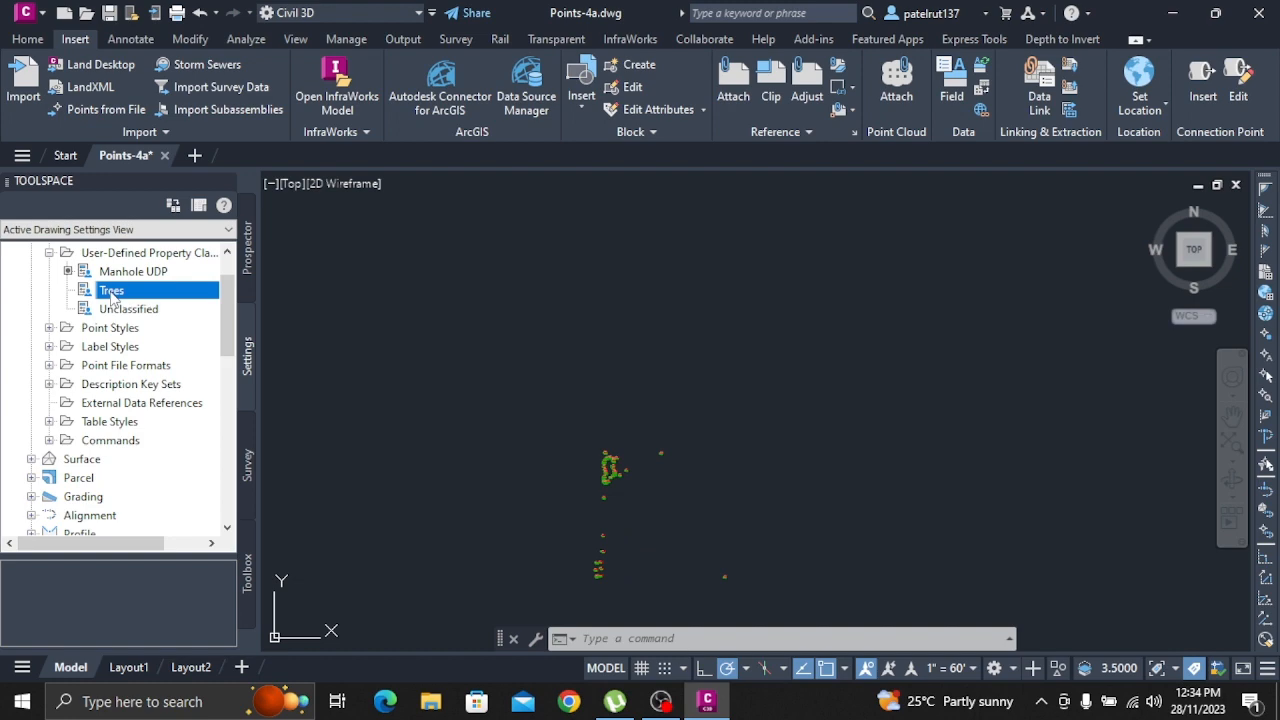
pyautogui.rightClick(112, 293)
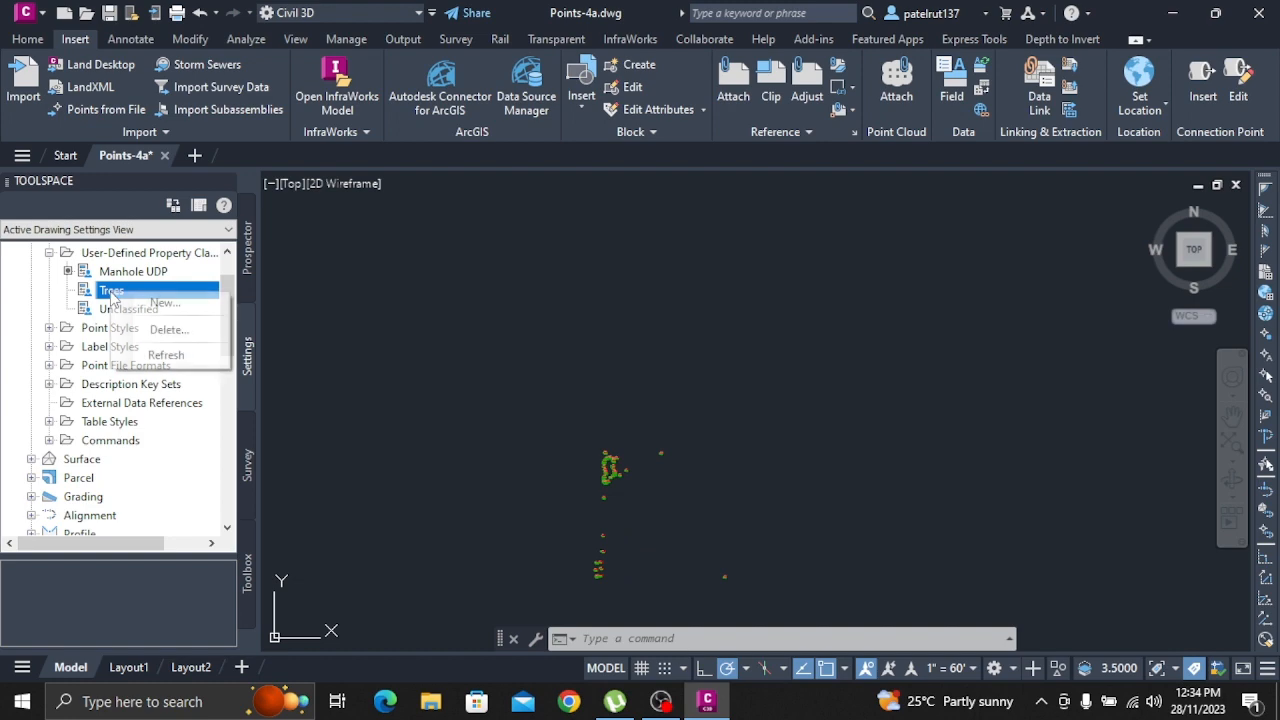
pyautogui.click(157, 308)
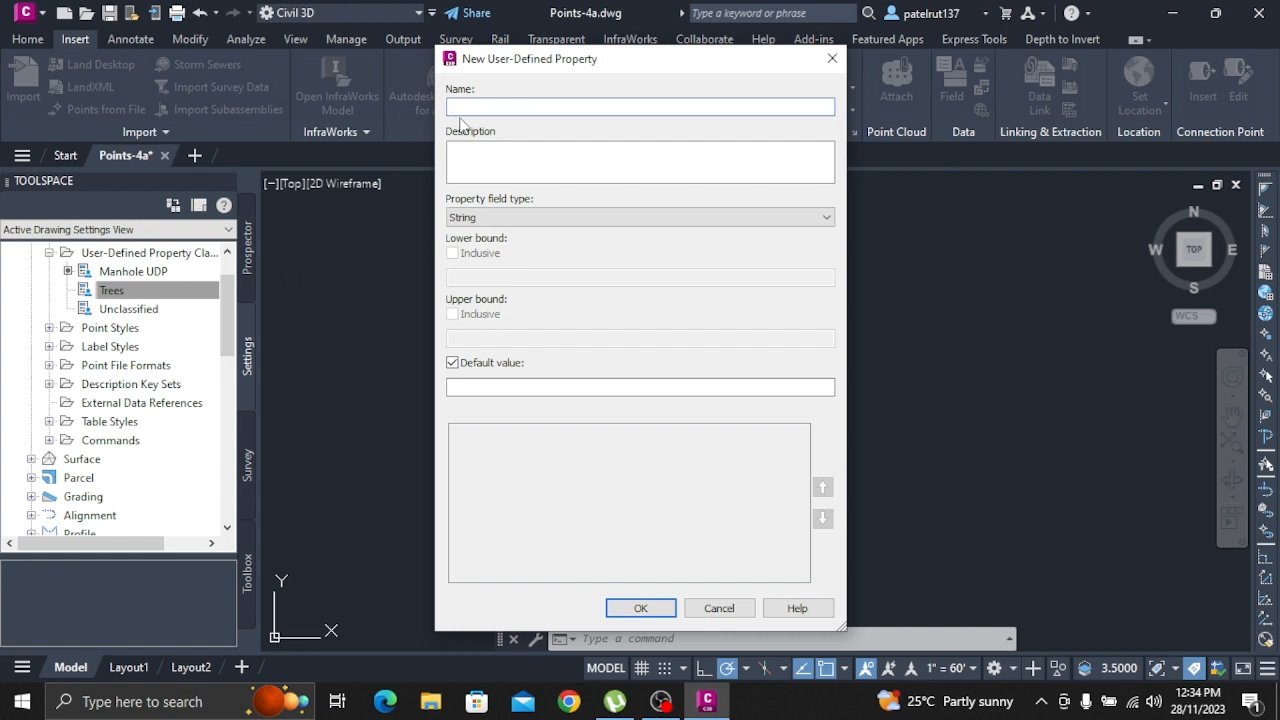
pyautogui.write('Tree_CommoneName')
pyautogui.click(641, 608)
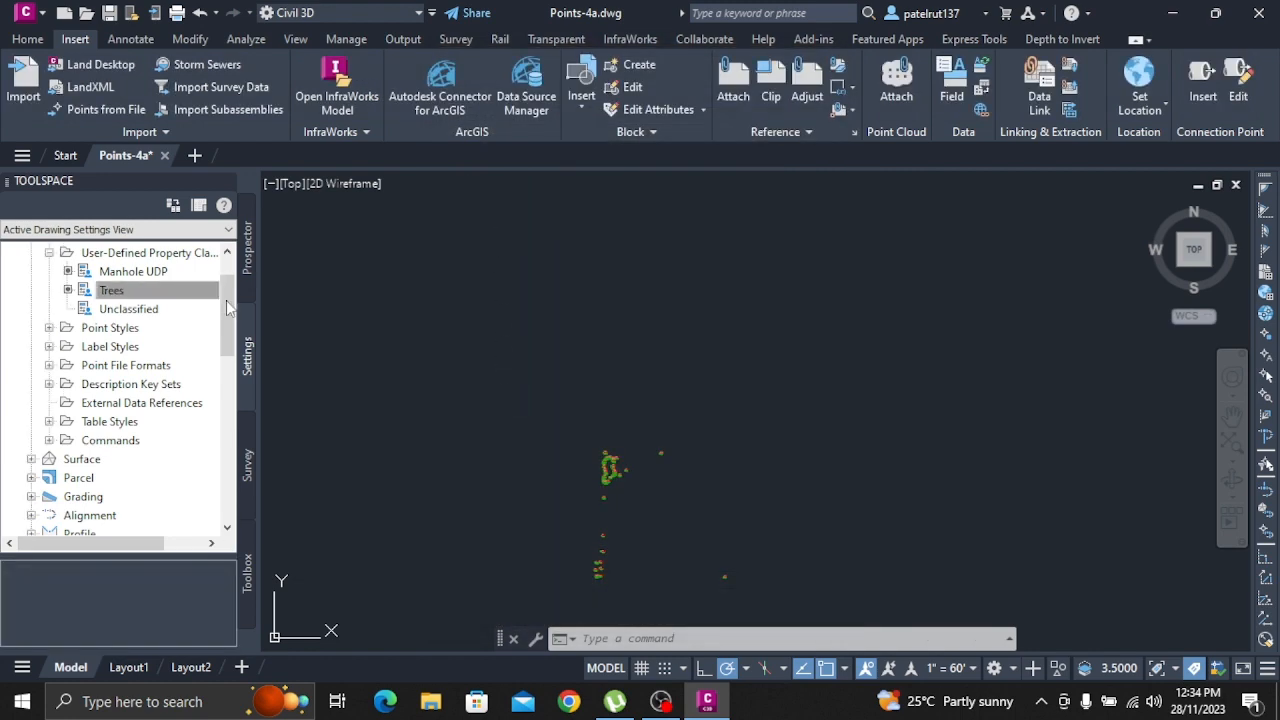
# Add a user-defined property named Tree_Genus with field type String to the Trees classification
pyautogui.rightClick(175, 290)
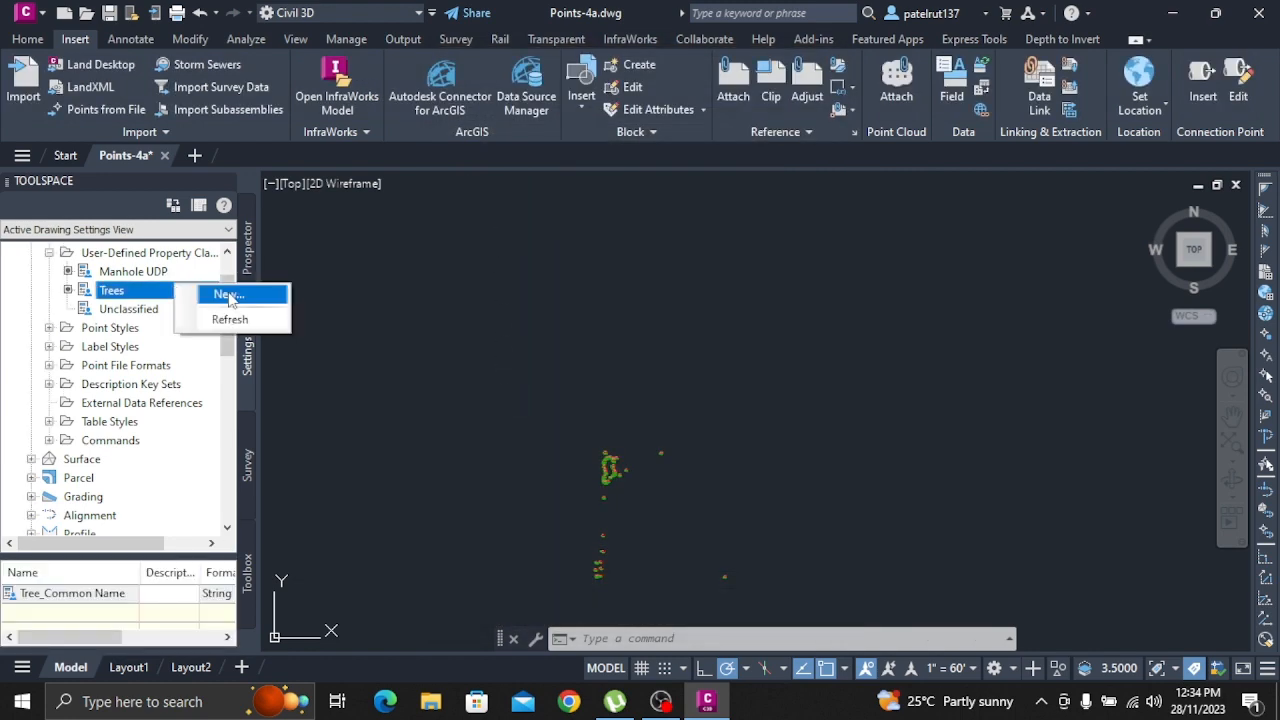
pyautogui.click(228, 296)
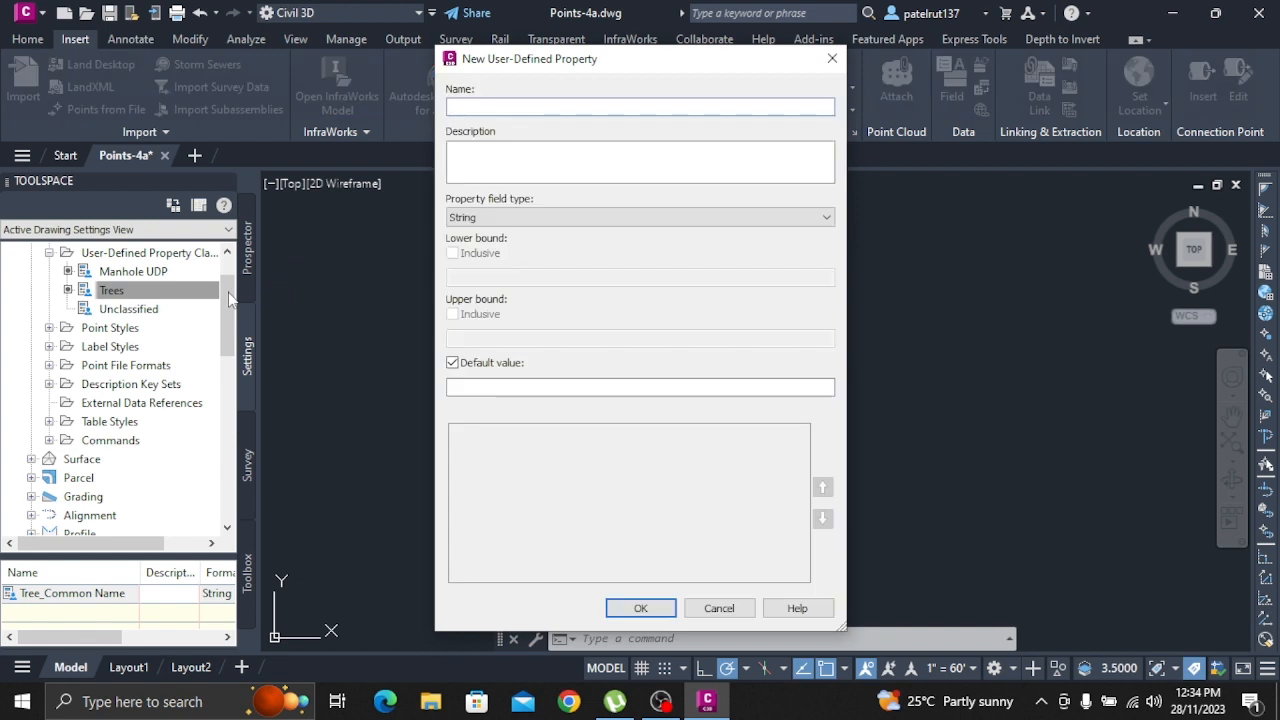
pyautogui.write('Tree_Genus')
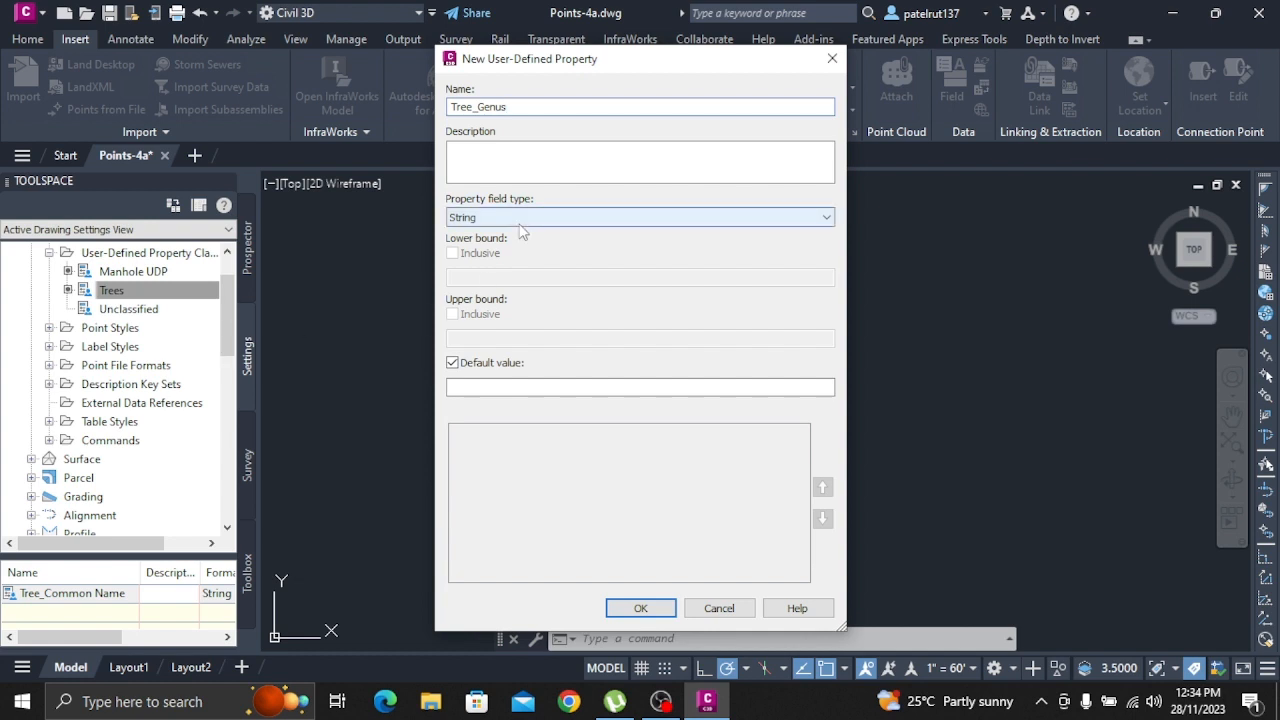
pyautogui.click(640, 608)
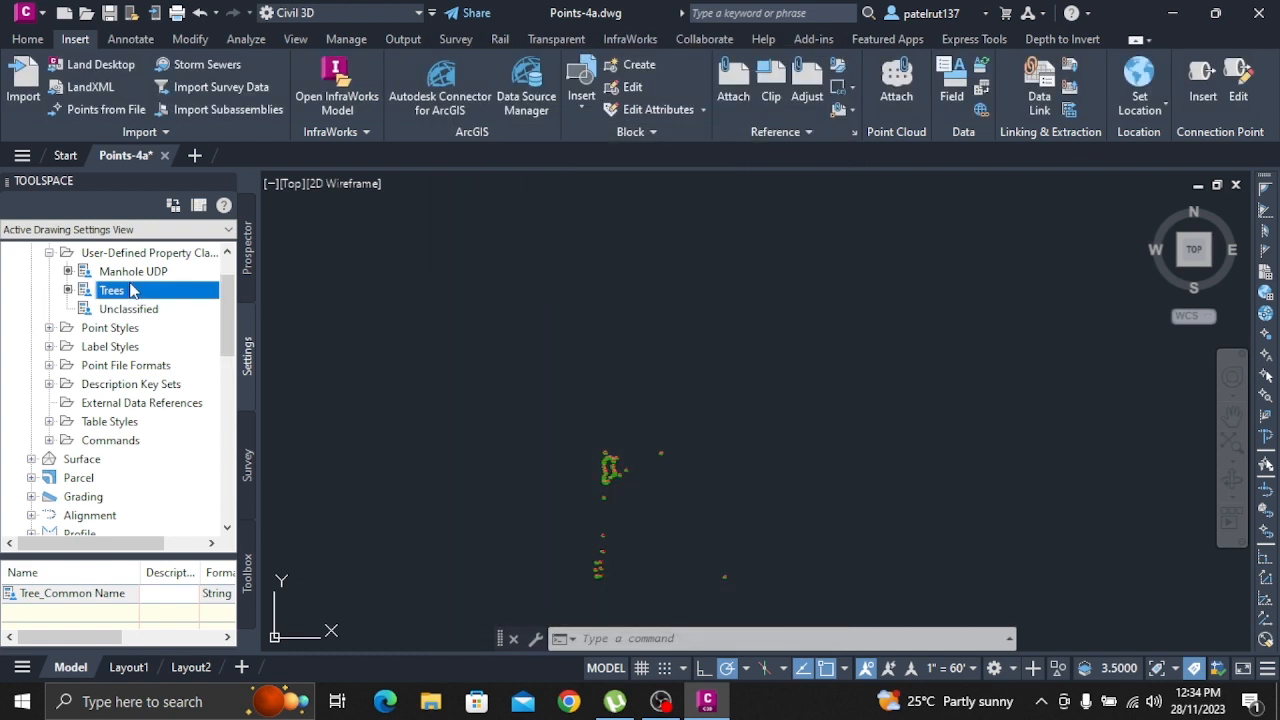
# Add a user-defined property named Tree_Species with field type String to the Trees classification
pyautogui.rightClick(135, 291)
pyautogui.click(180, 306)
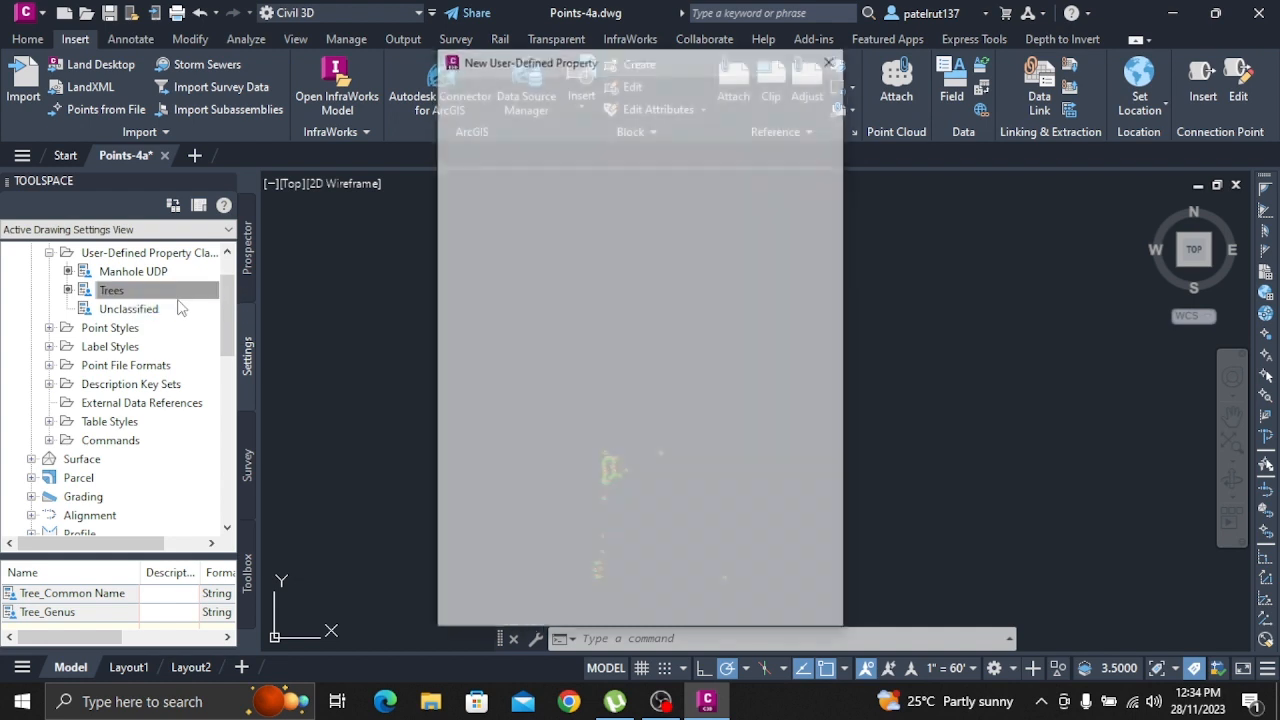
pyautogui.write('TREE')
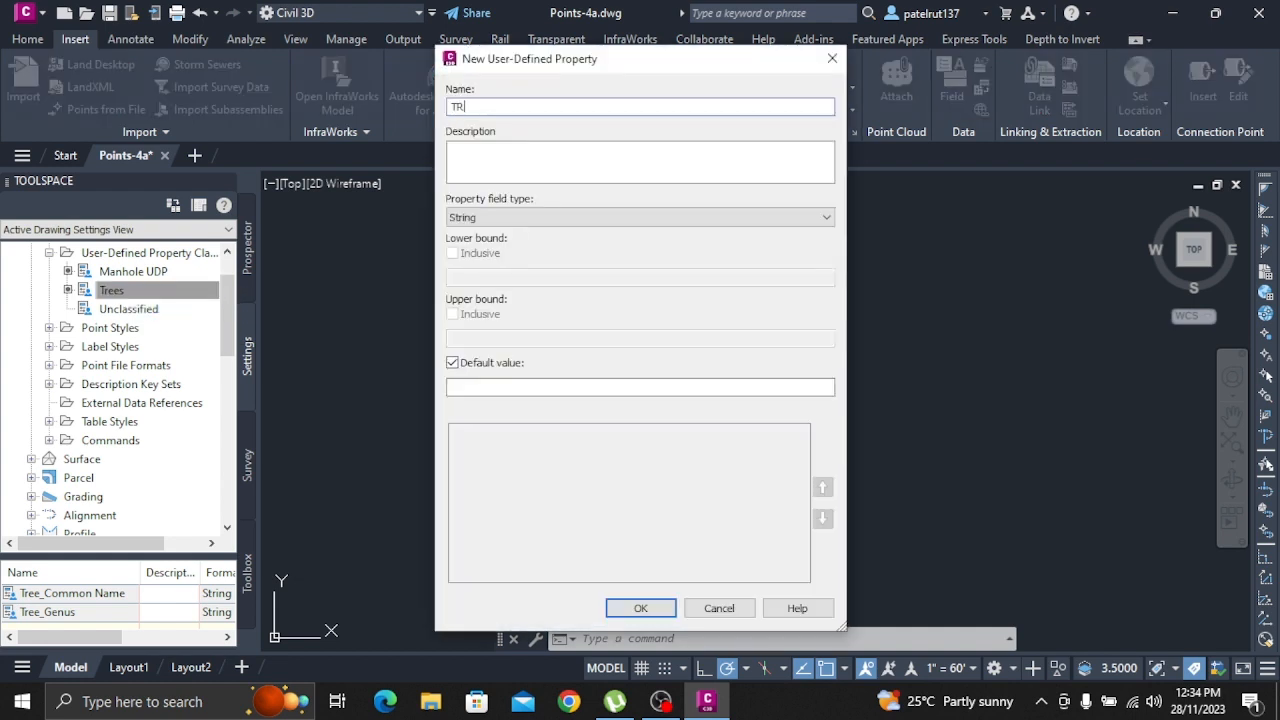
pyautogui.press('BackSpace')
pyautogui.press('BackSpace')
pyautogui.press('BackSpace')
pyautogui.write('REE')
pyautogui.press('BackSpace')
pyautogui.press('BackSpace')
pyautogui.press('BackSpace')
pyautogui.write('ree Specia')
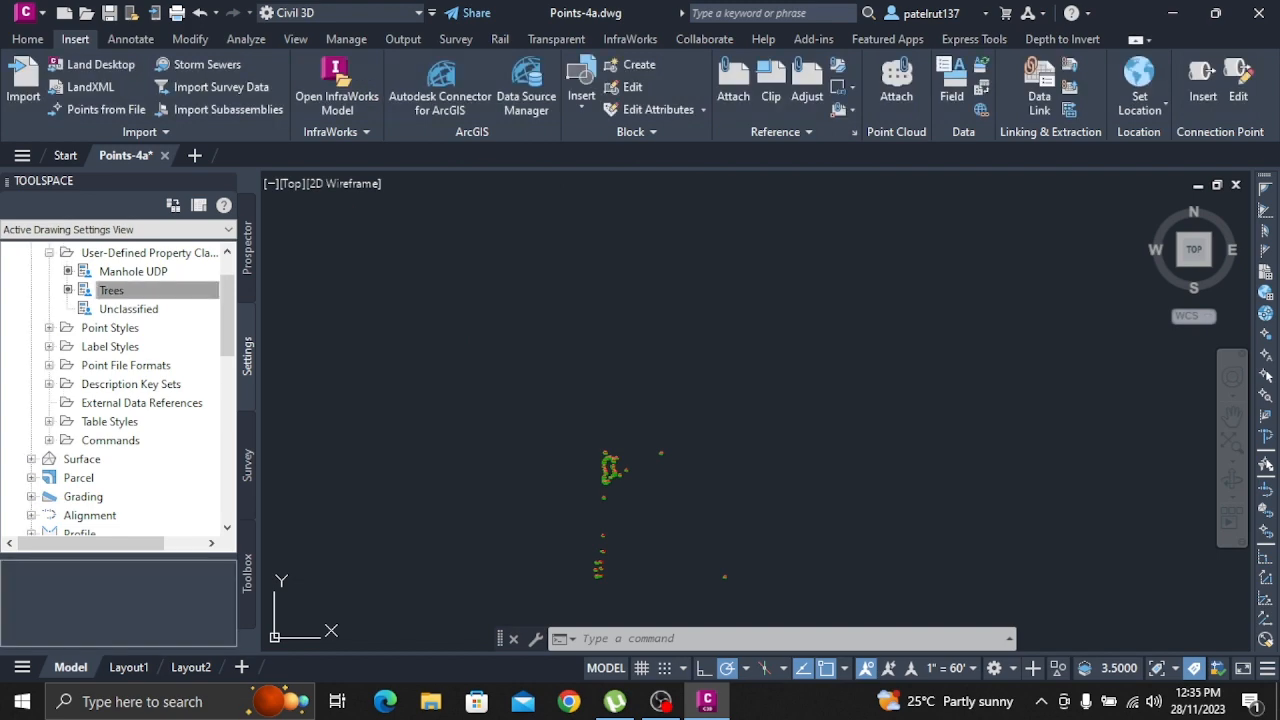
# Add a user-defined property named Tree_Diameter with field type Dimension to the Trees classification
pyautogui.click(180, 290)
pyautogui.rightClick(182, 291)
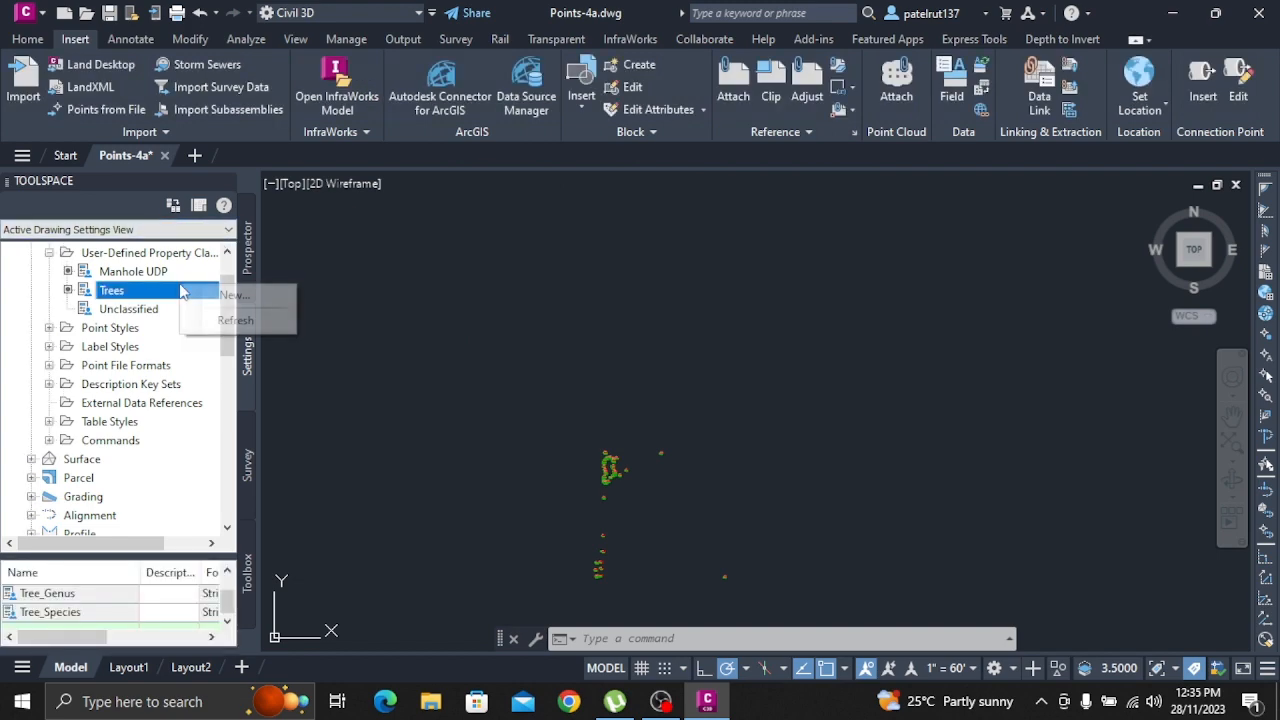
pyautogui.click(250, 295)
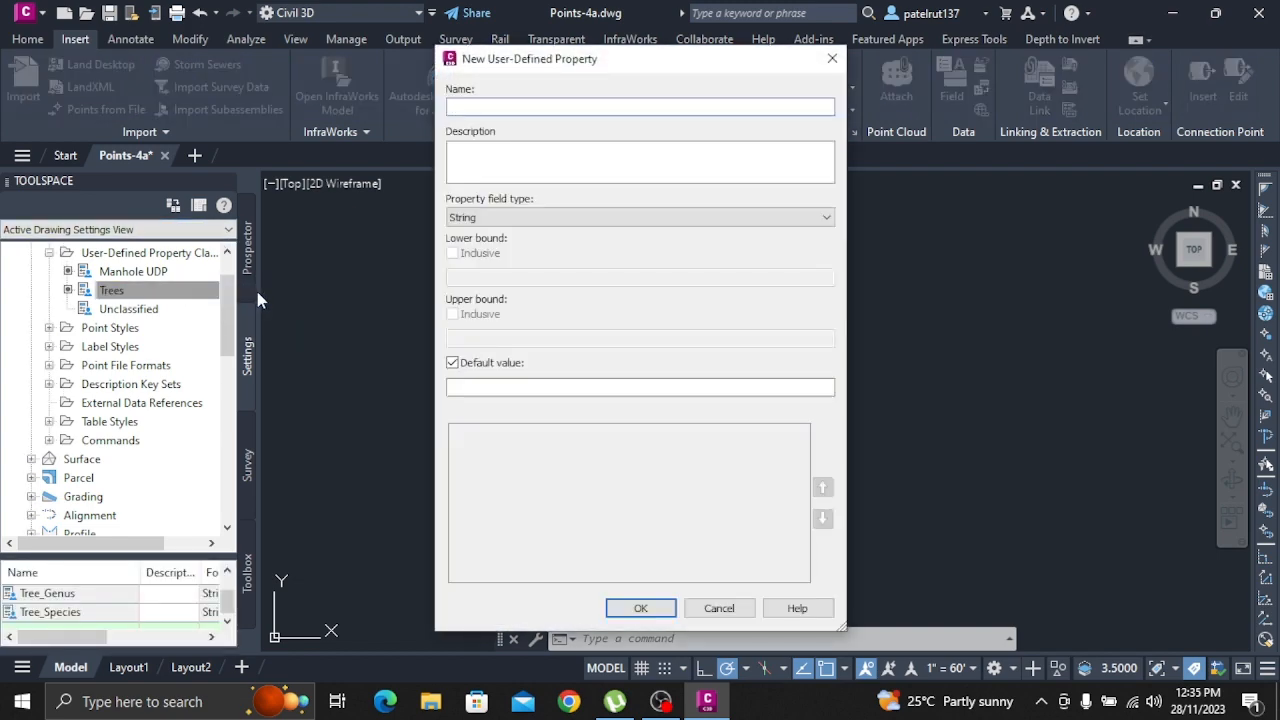
pyautogui.write('Tree_Diameter')
pyautogui.click(506, 218)
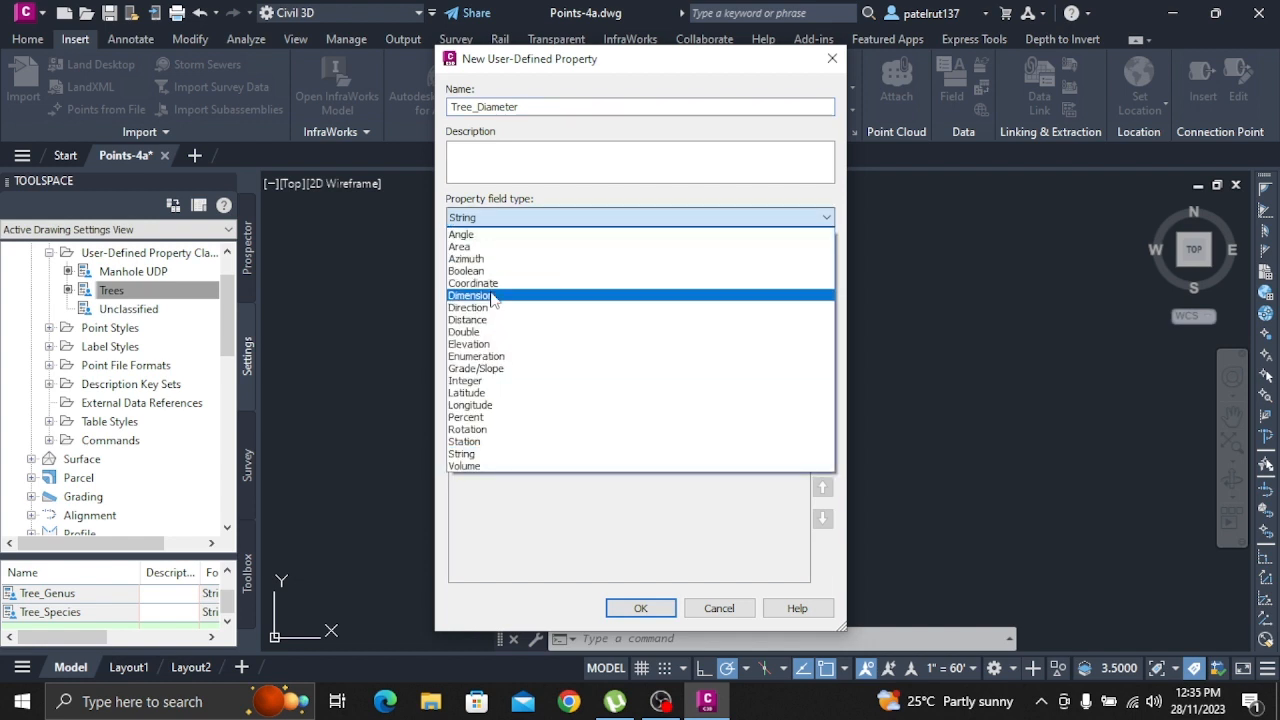
pyautogui.click(493, 298)
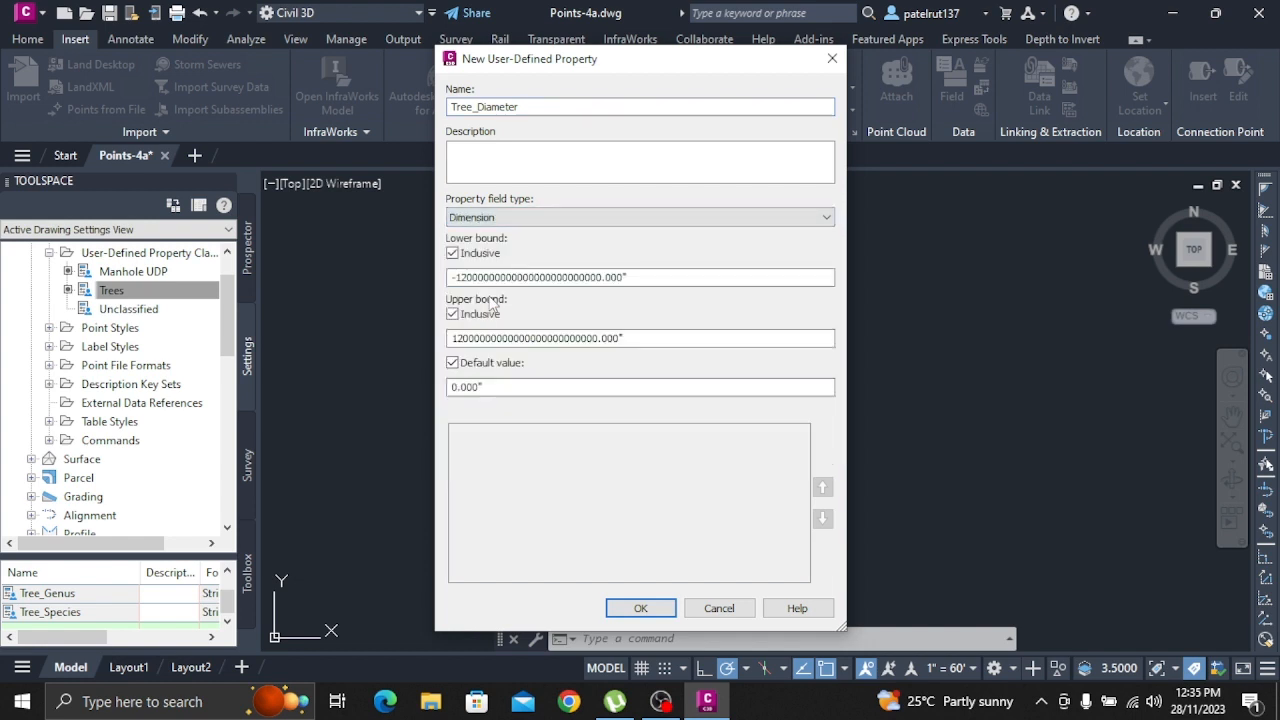
pyautogui.click(640, 608)
# Add a user-defined property named Tree_Height with field type Distance to the Trees classification
pyautogui.click(163, 291)
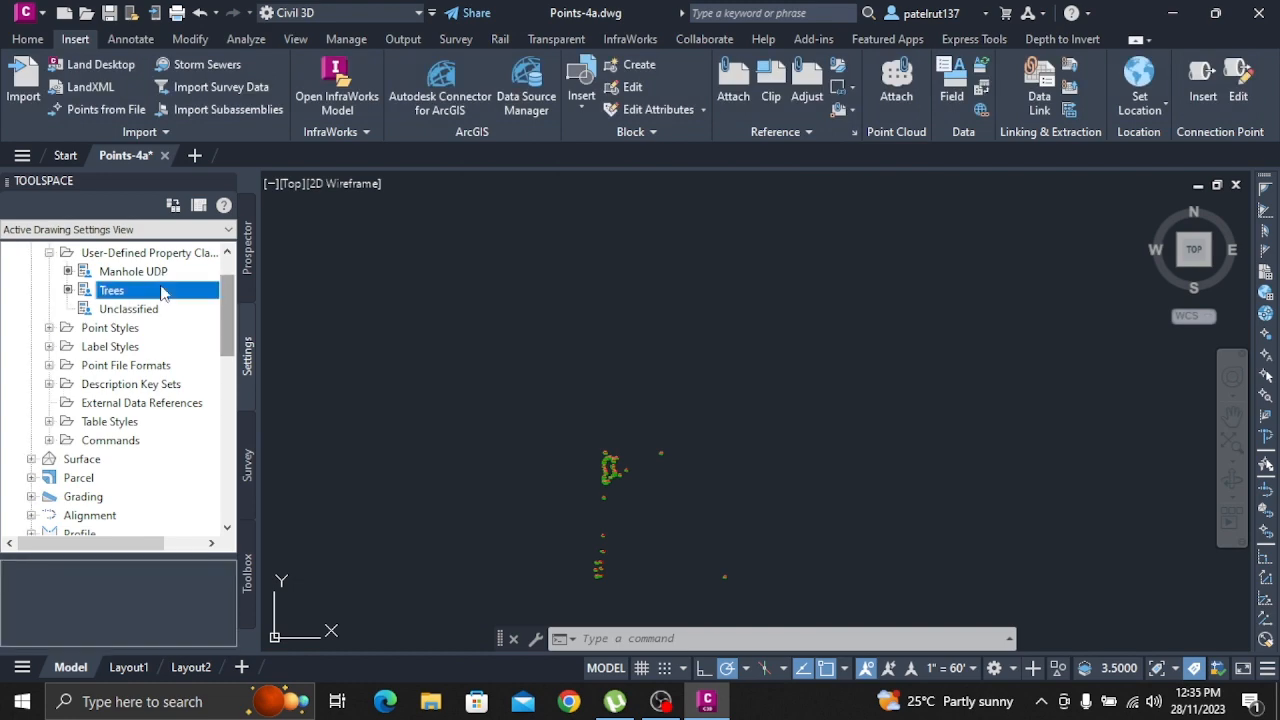
pyautogui.rightClick(163, 291)
pyautogui.click(196, 293)
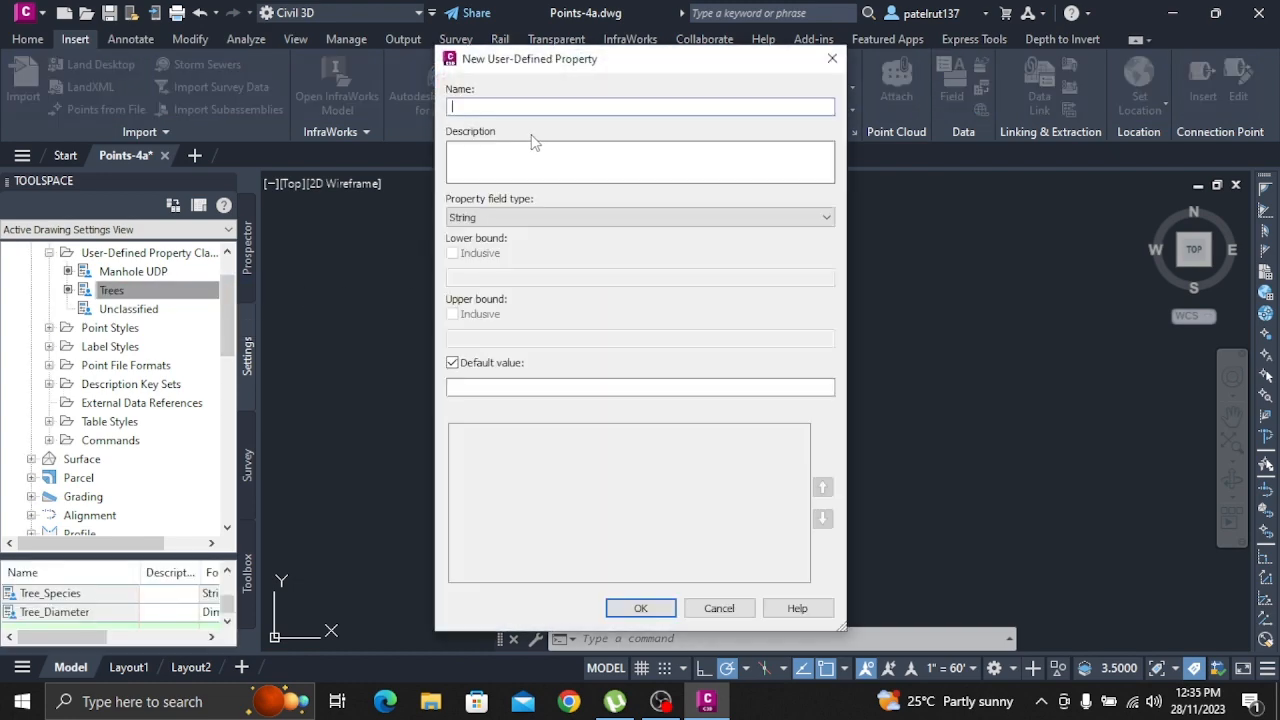
pyautogui.write('Y')
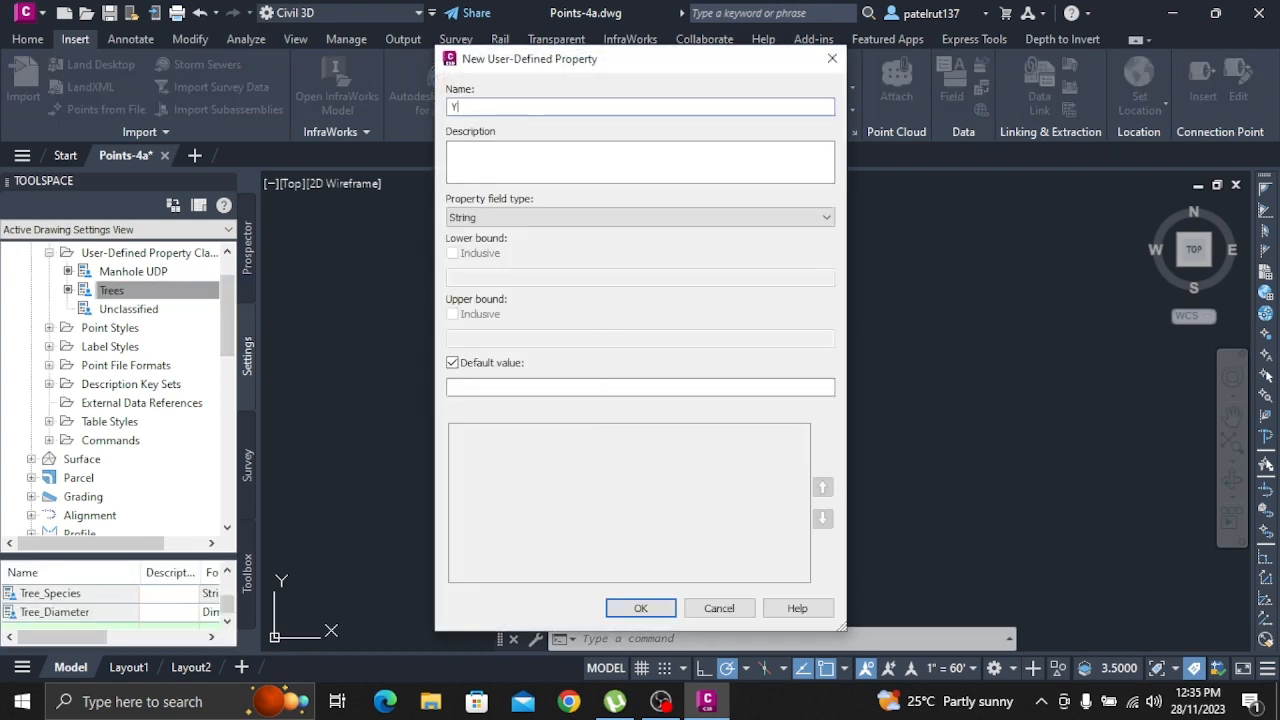
pyautogui.press('BackSpace')
pyautogui.write('Tree Diameter')
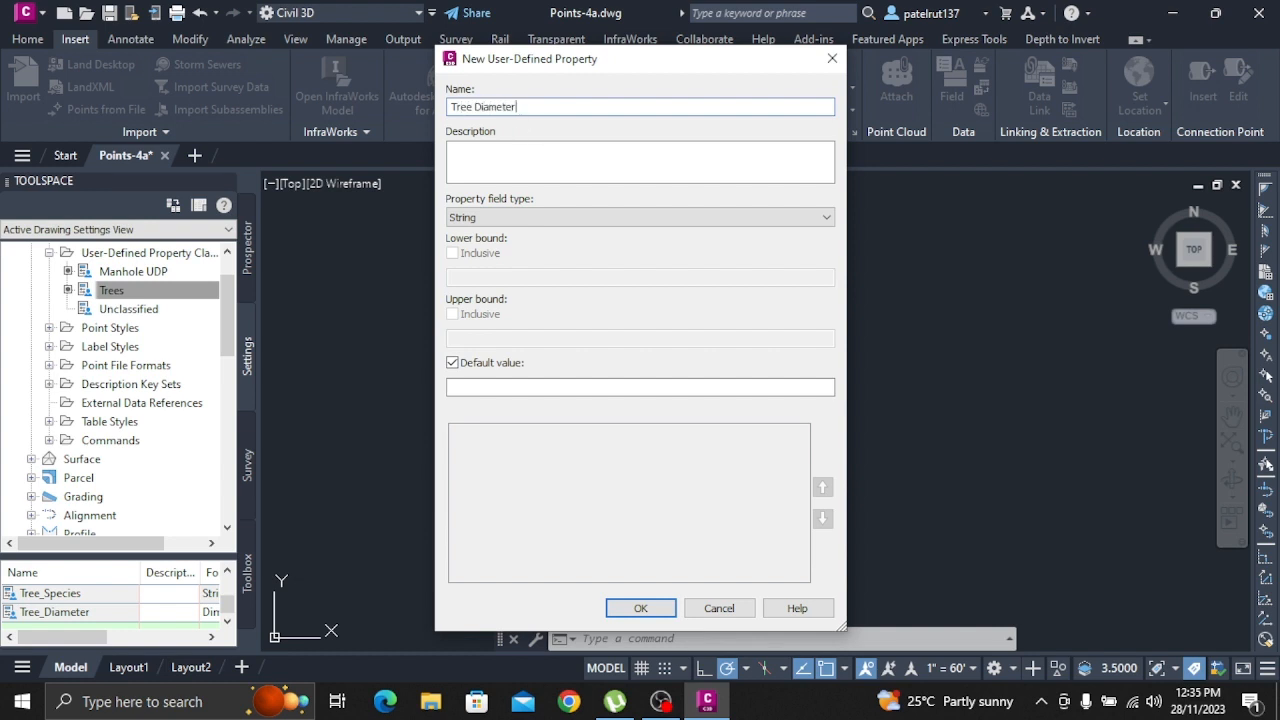
pyautogui.click(493, 217)
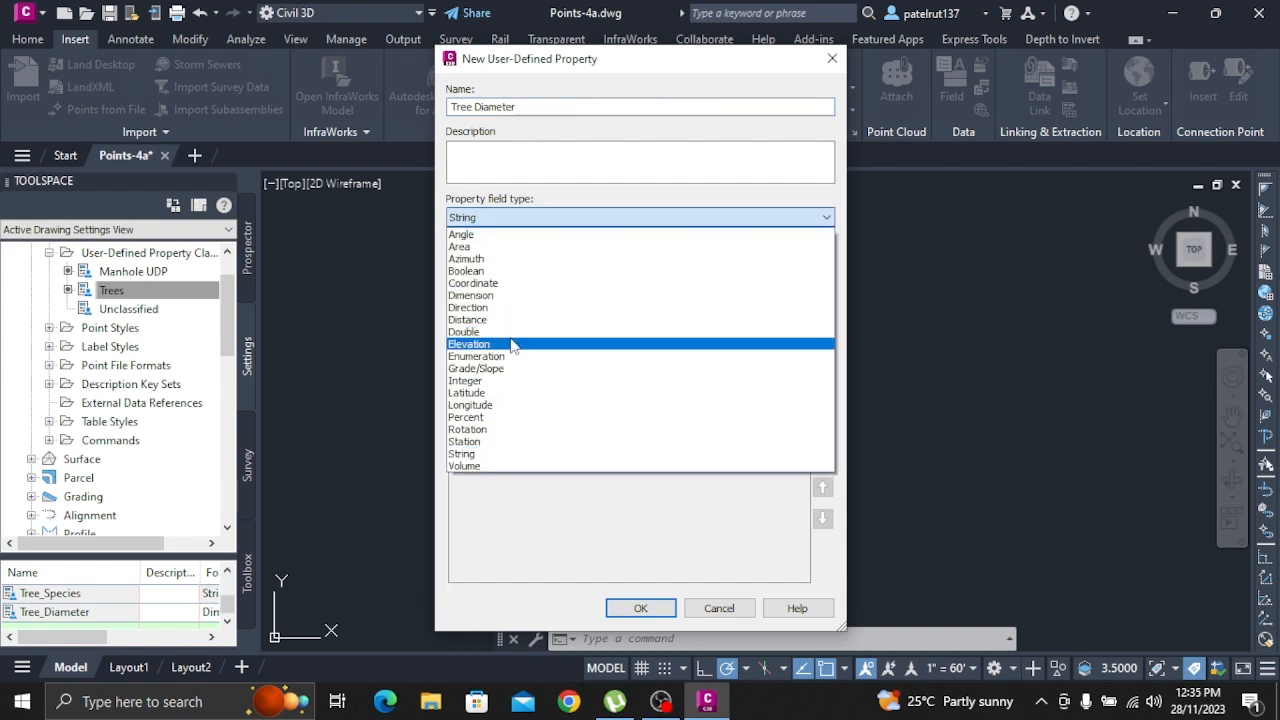
pyautogui.click(519, 106)
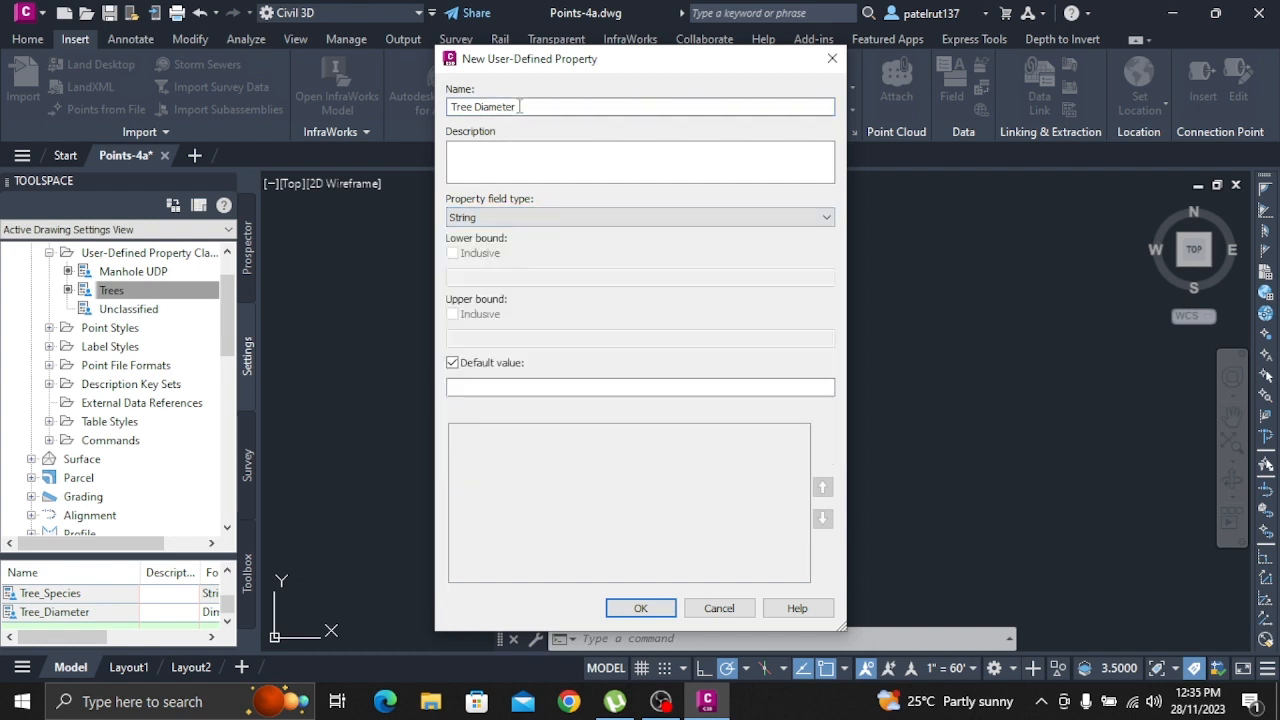
pyautogui.press('BackSpace')
pyautogui.press('BackSpace')
pyautogui.press('BackSpace')
pyautogui.press('BackSpace')
pyautogui.press('BackSpace')
pyautogui.press('BackSpace')
pyautogui.press('BackSpace')
pyautogui.press('BackSpace')
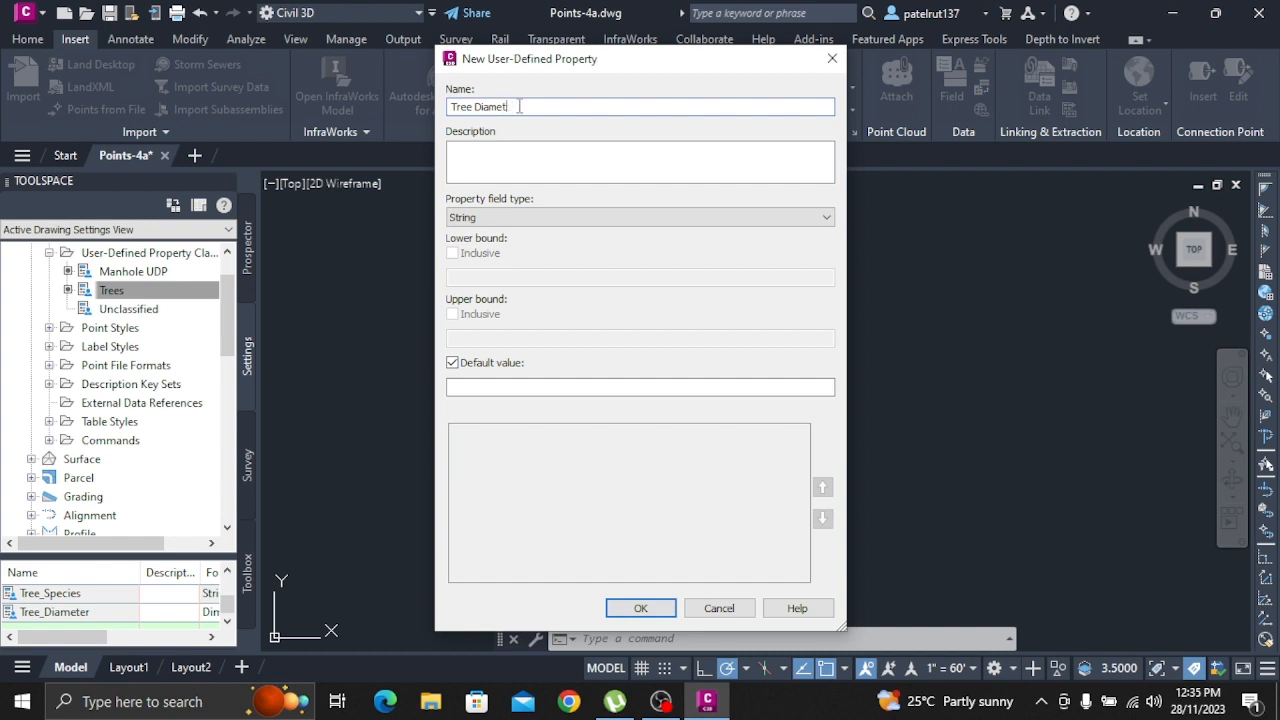
pyautogui.press('BackSpace')
pyautogui.write('_Height')
pyautogui.click(500, 217)
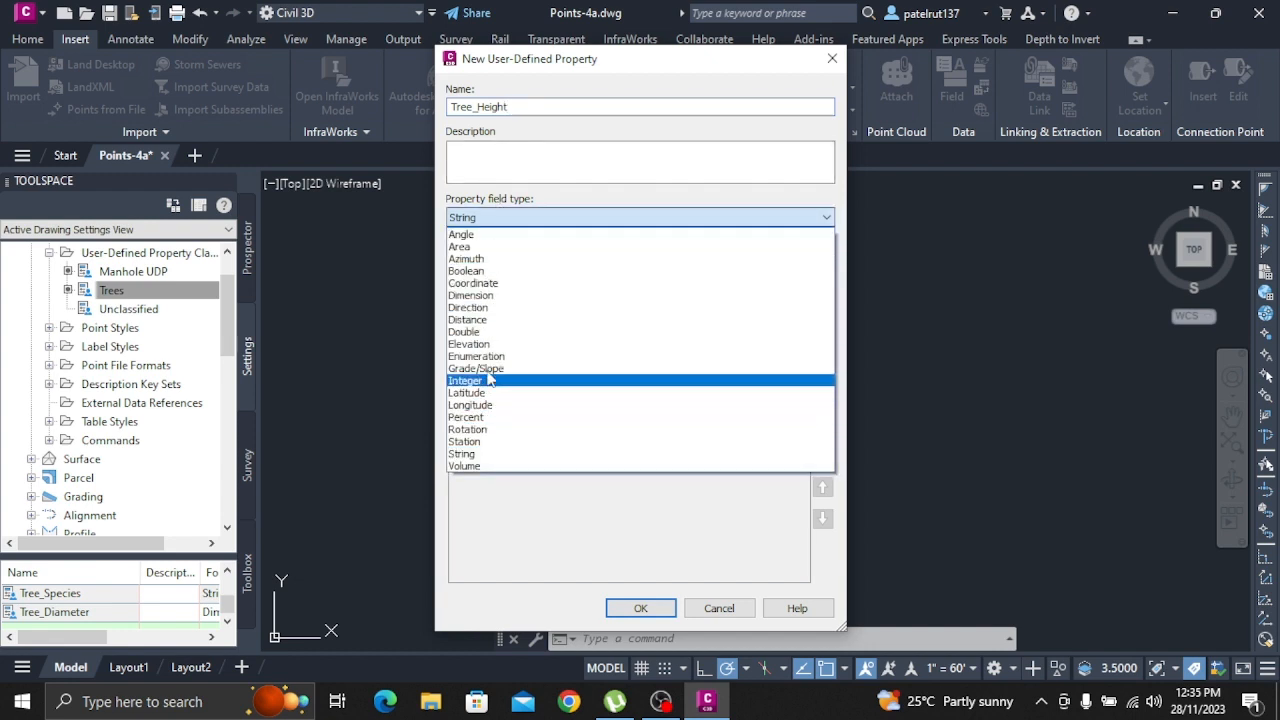
pyautogui.click(490, 319)
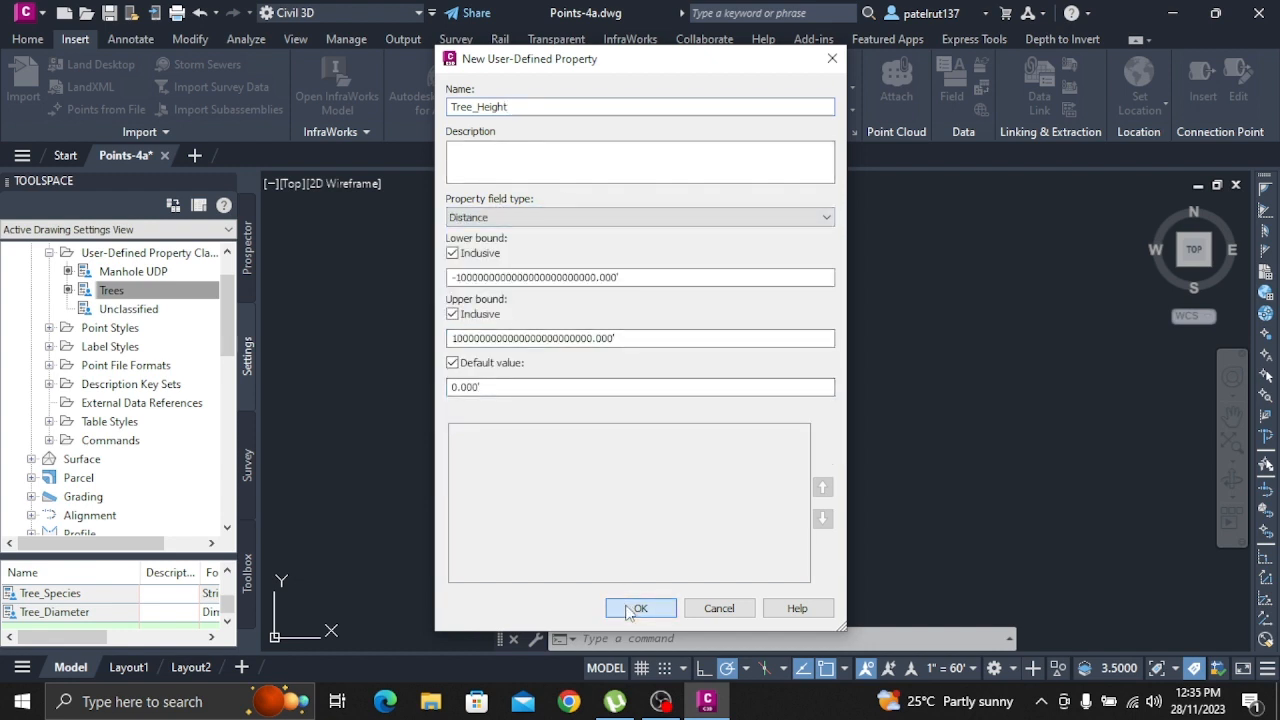
pyautogui.click(634, 608)
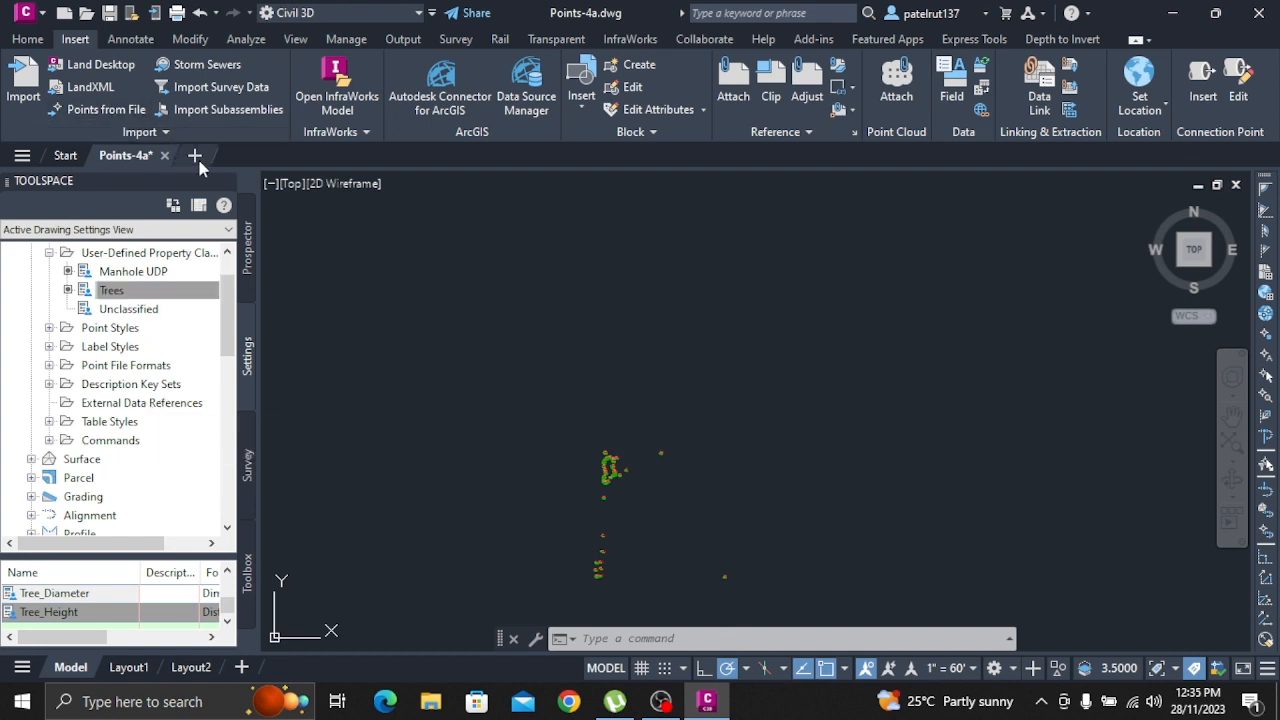
# Start a new blank drawing and open the existing drawing Points-4b from the Drawings folder
pyautogui.click(195, 156)
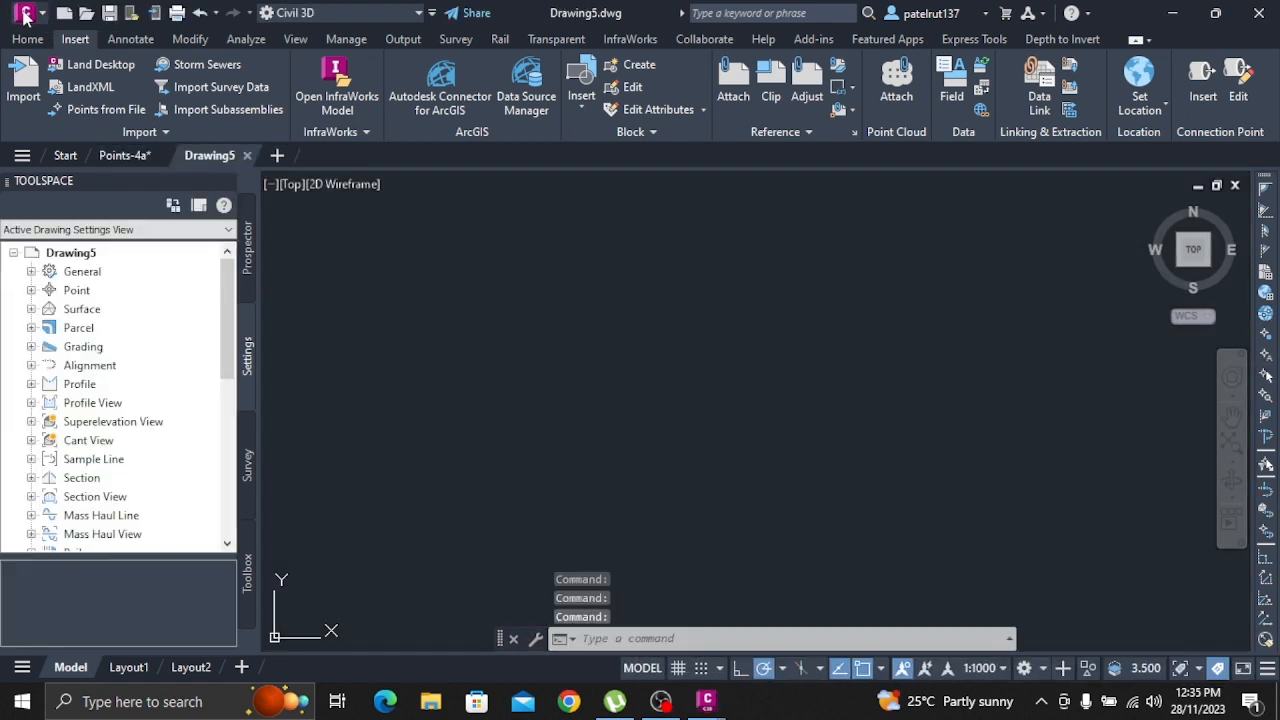
pyautogui.click(25, 14)
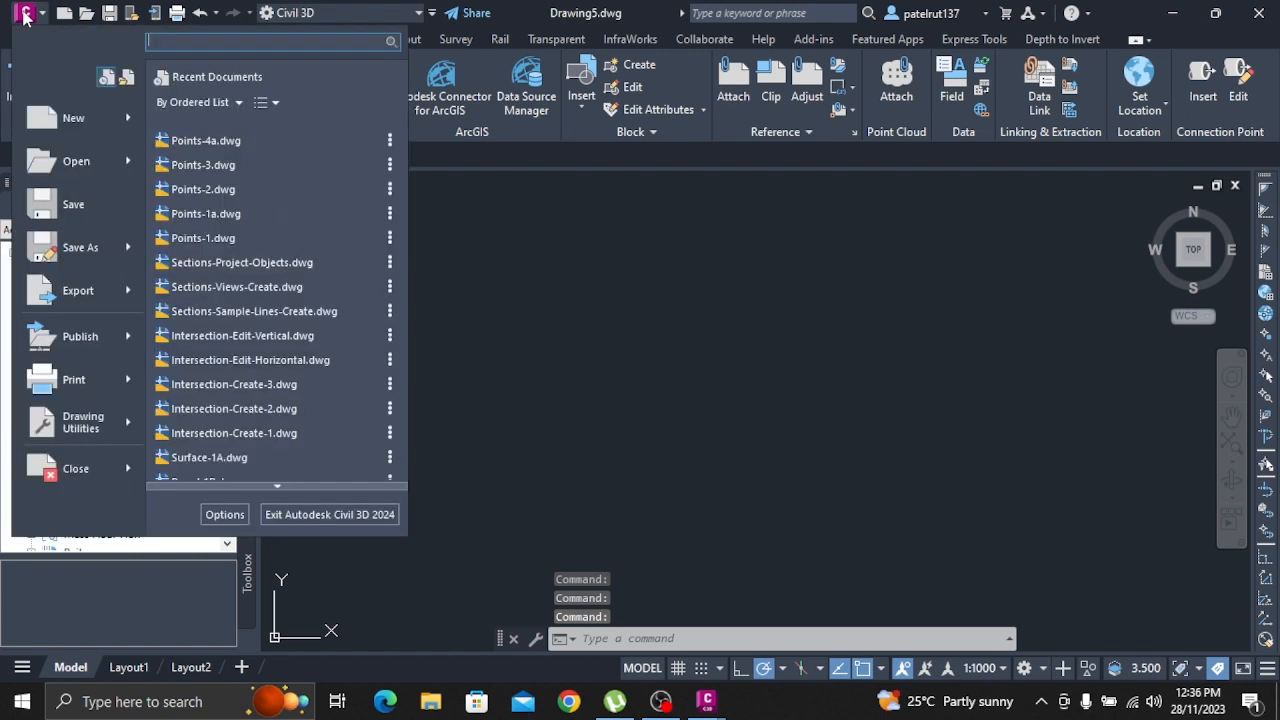
pyautogui.click(75, 172)
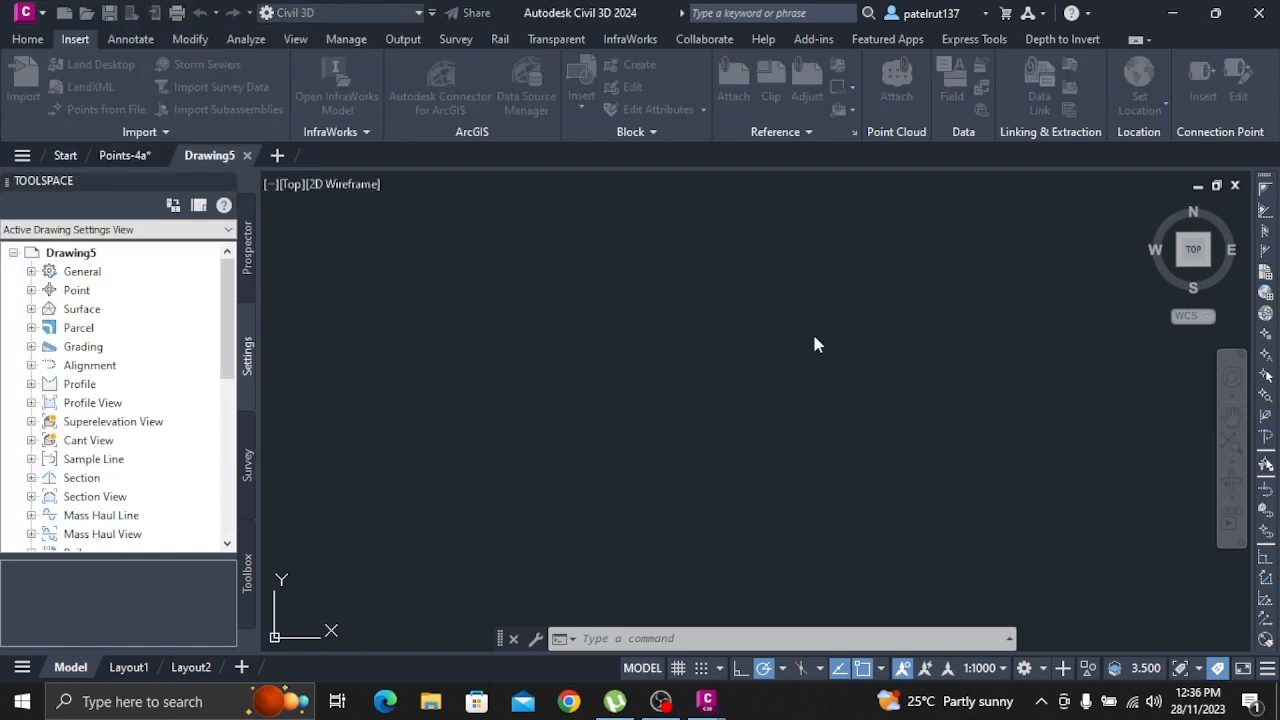
pyautogui.scroll(-1, 950, 465)
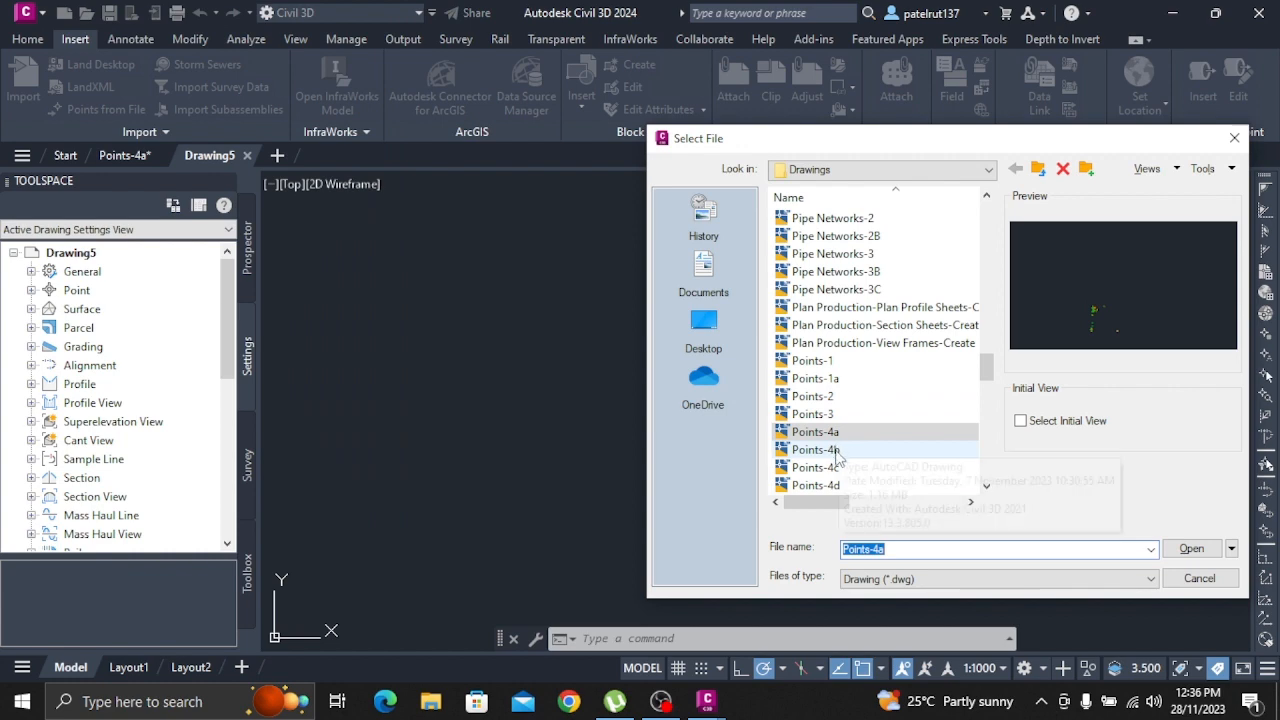
pyautogui.click(831, 449)
pyautogui.click(1191, 548)
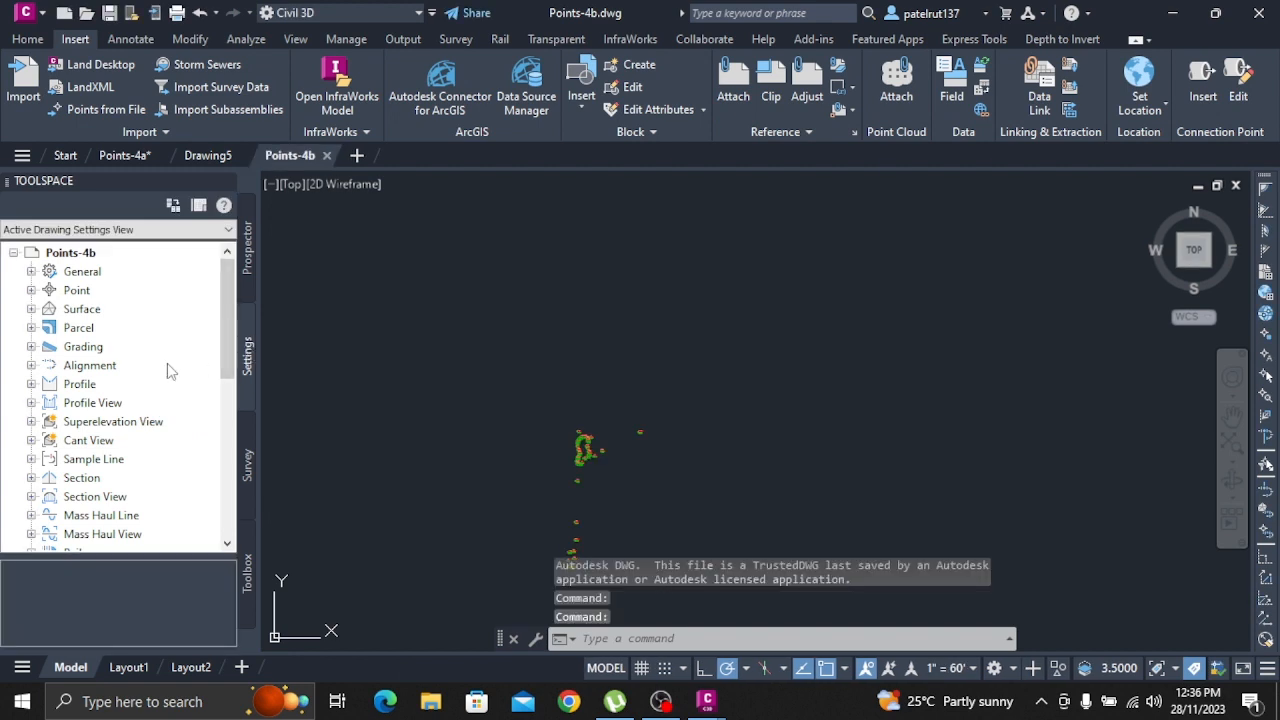
# Copy the Standard point label style in Points-4b and name the copy Manhole UDP
pyautogui.click(31, 290)
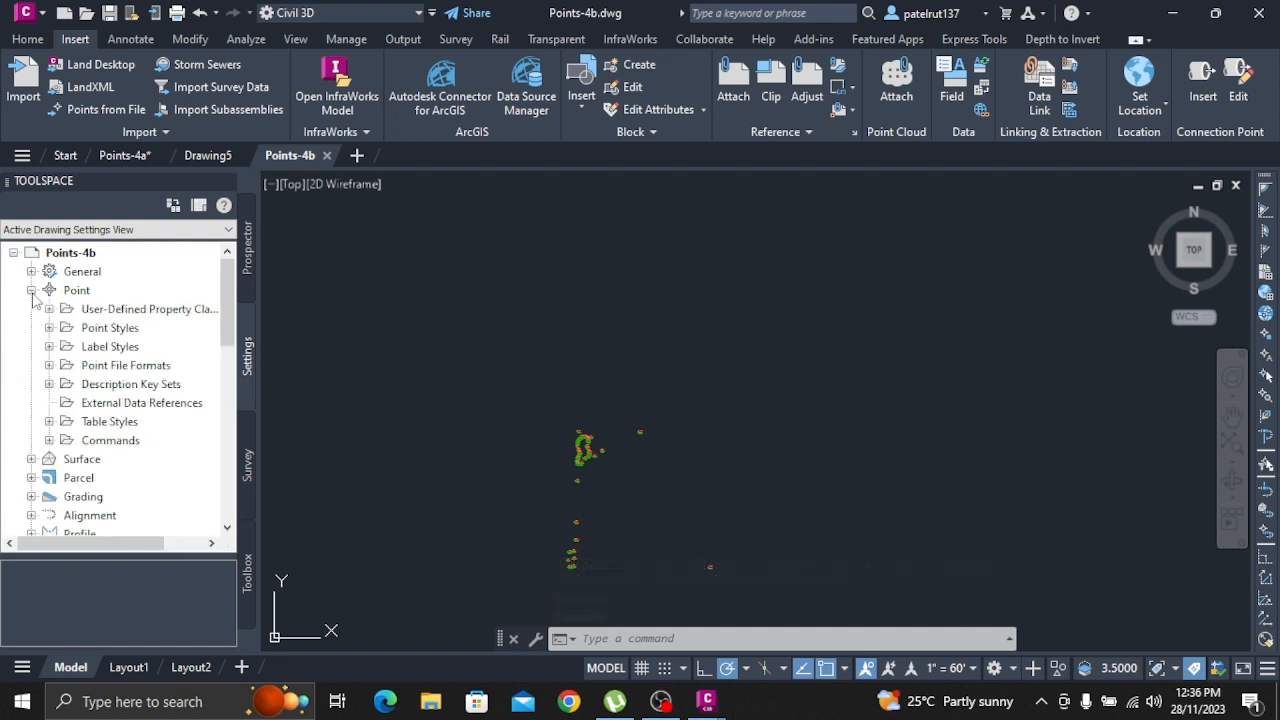
pyautogui.click(49, 346)
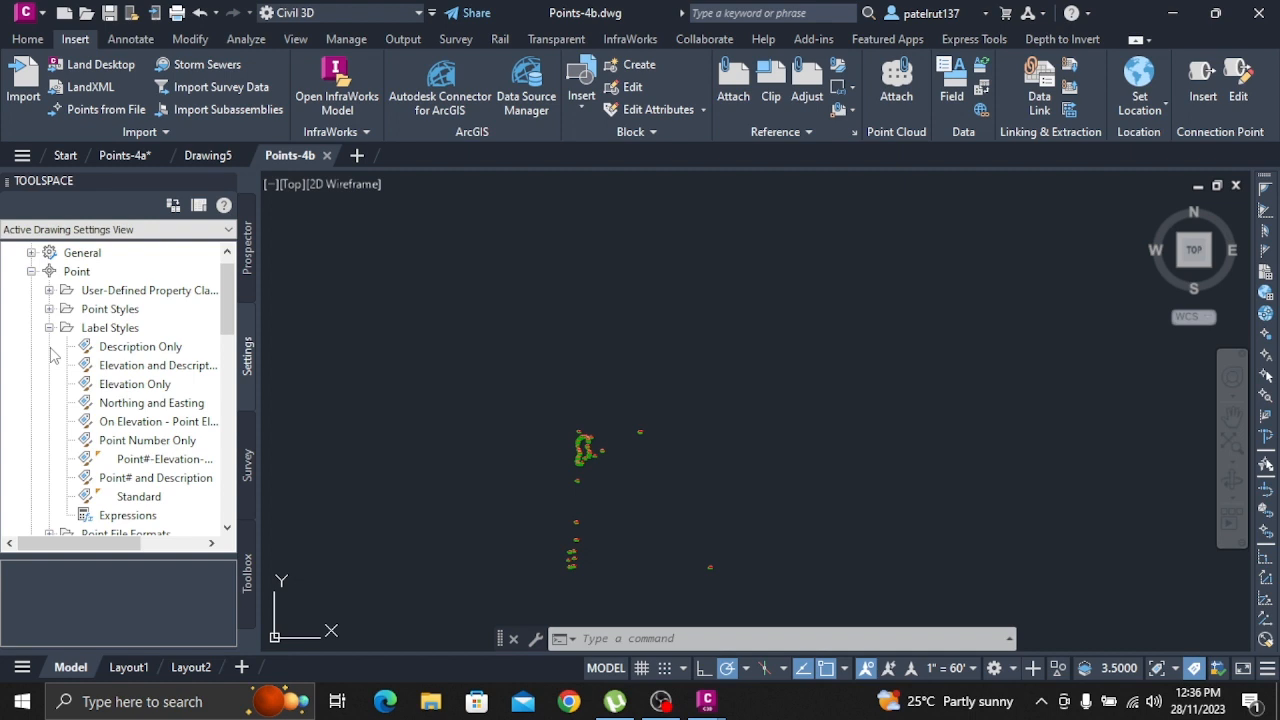
pyautogui.click(136, 497)
pyautogui.rightClick(136, 500)
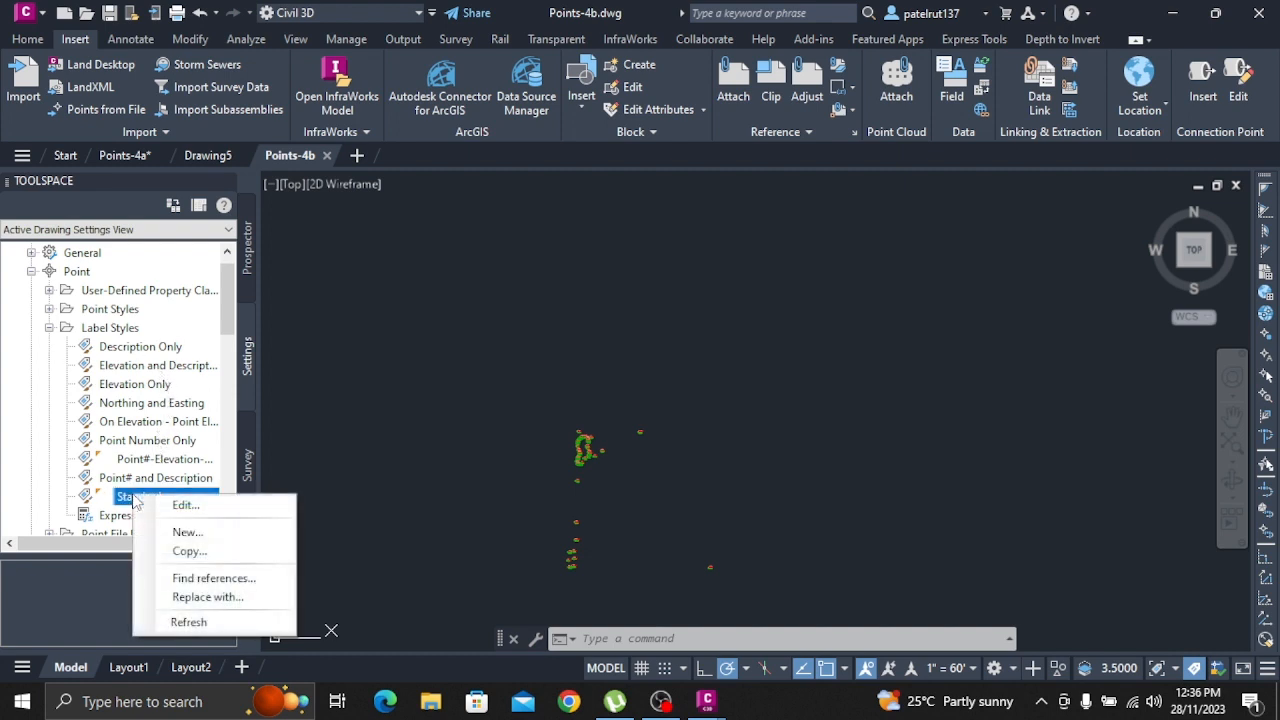
pyautogui.click(189, 551)
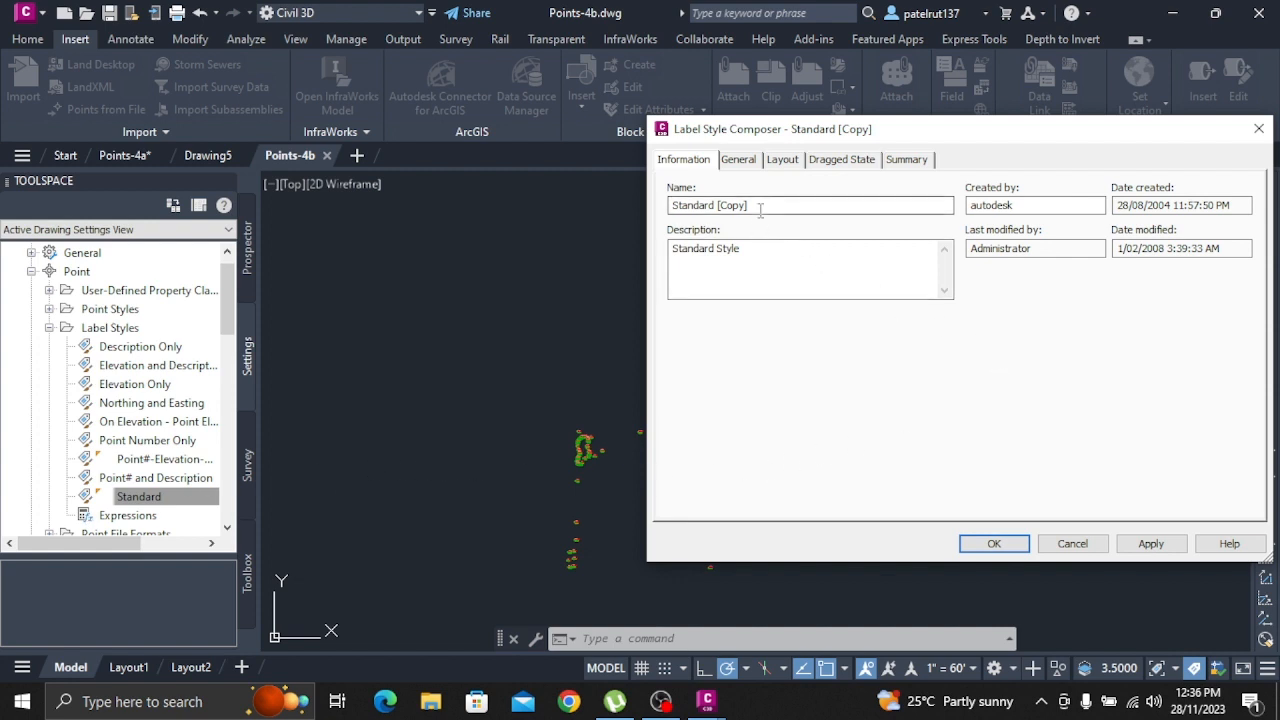
pyautogui.moveTo(757, 209); pyautogui.dragTo(623, 208)
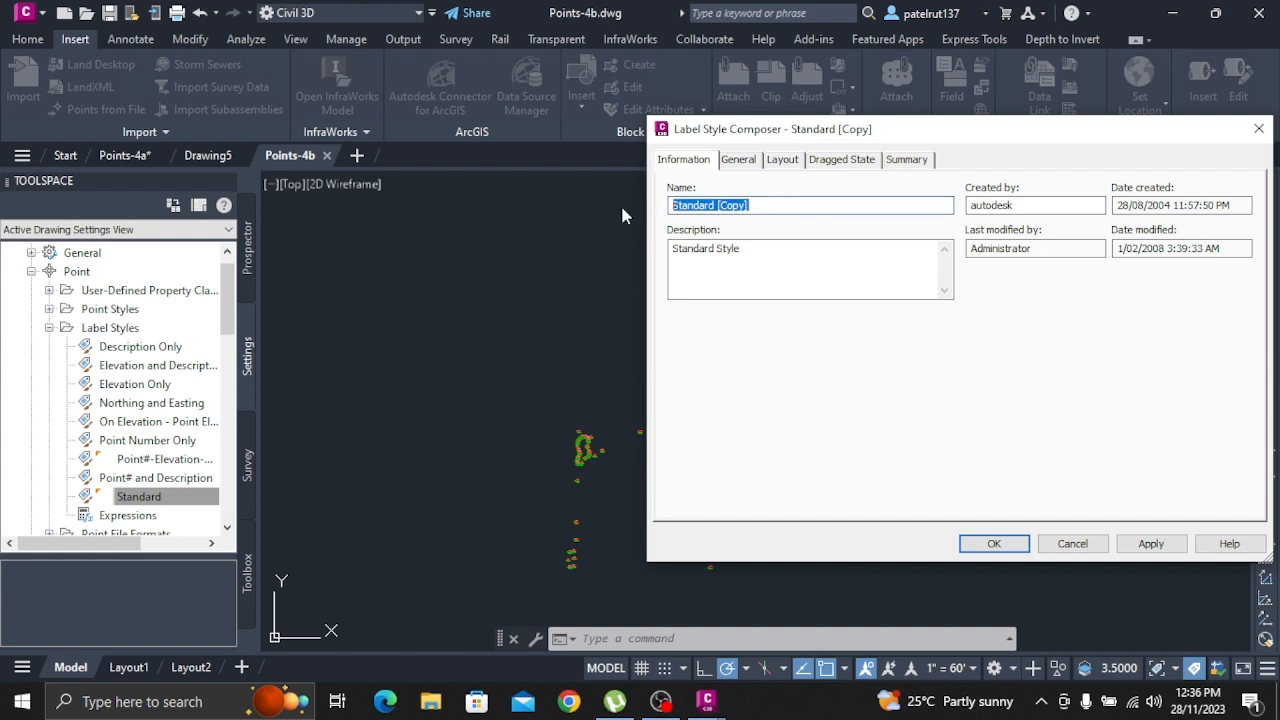
pyautogui.write('Manholr')
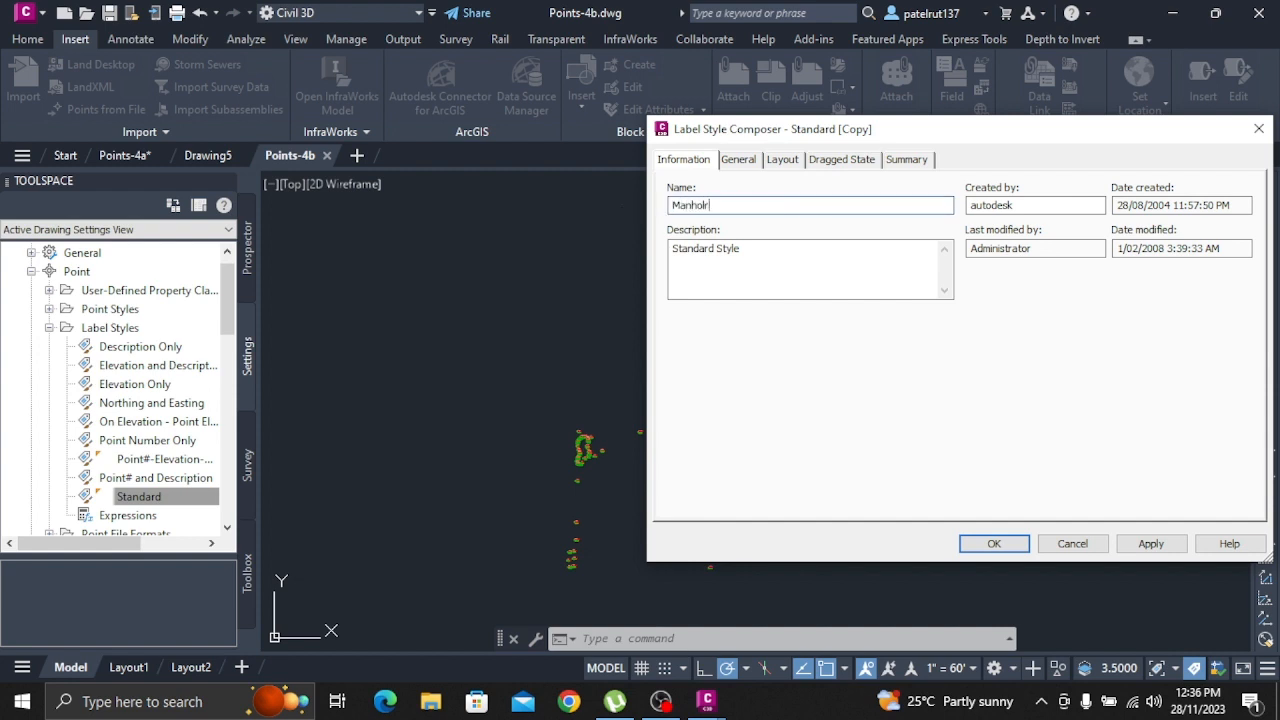
pyautogui.press('BackSpace')
pyautogui.write('e UDP')
# Examine the Manhole UDP style's layout properties, its existing label components and the label preview
pyautogui.click(800, 164)
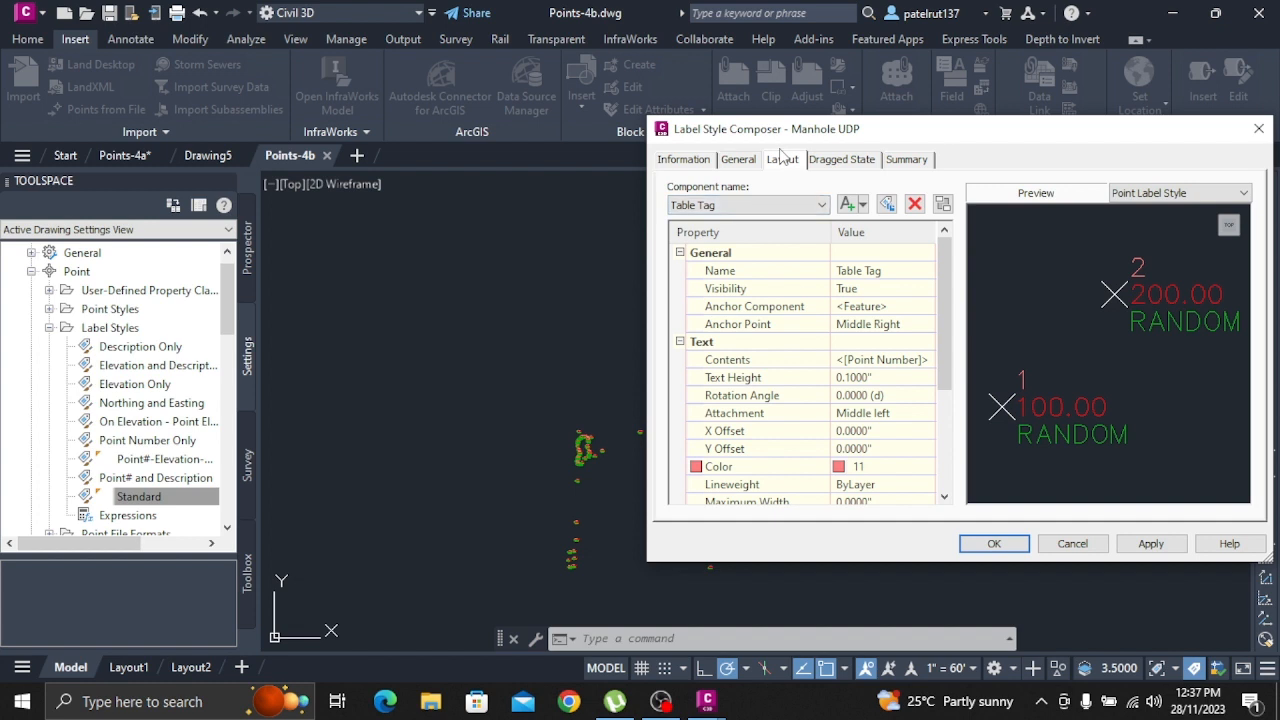
pyautogui.scroll(-3, 790, 400)
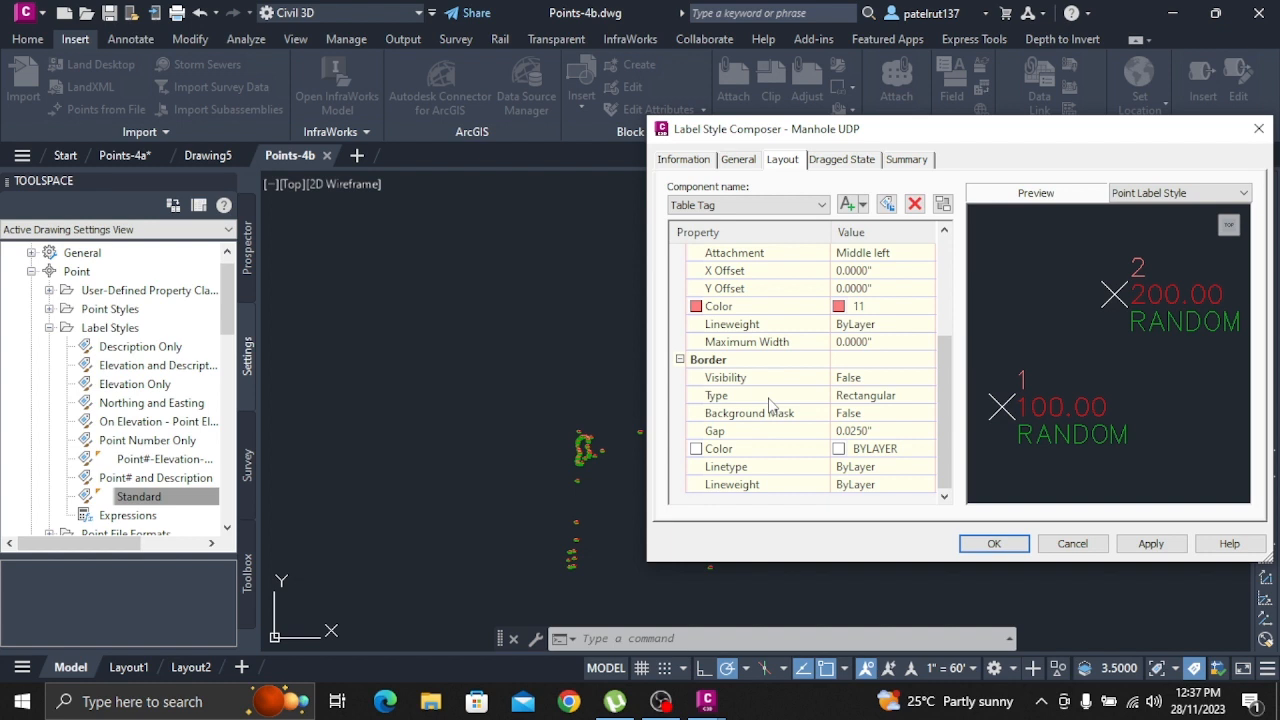
pyautogui.scroll(3, 770, 403)
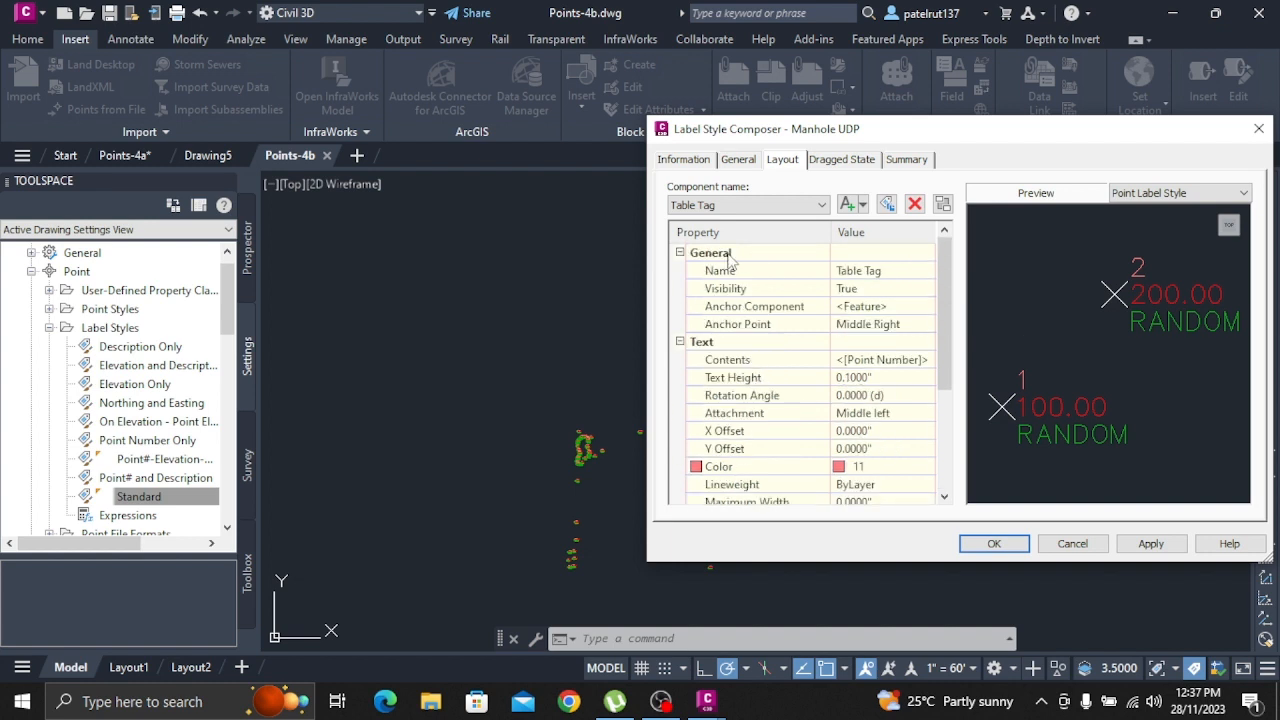
pyautogui.scroll(-3, 730, 262)
pyautogui.scroll(3, 762, 282)
pyautogui.click(815, 206)
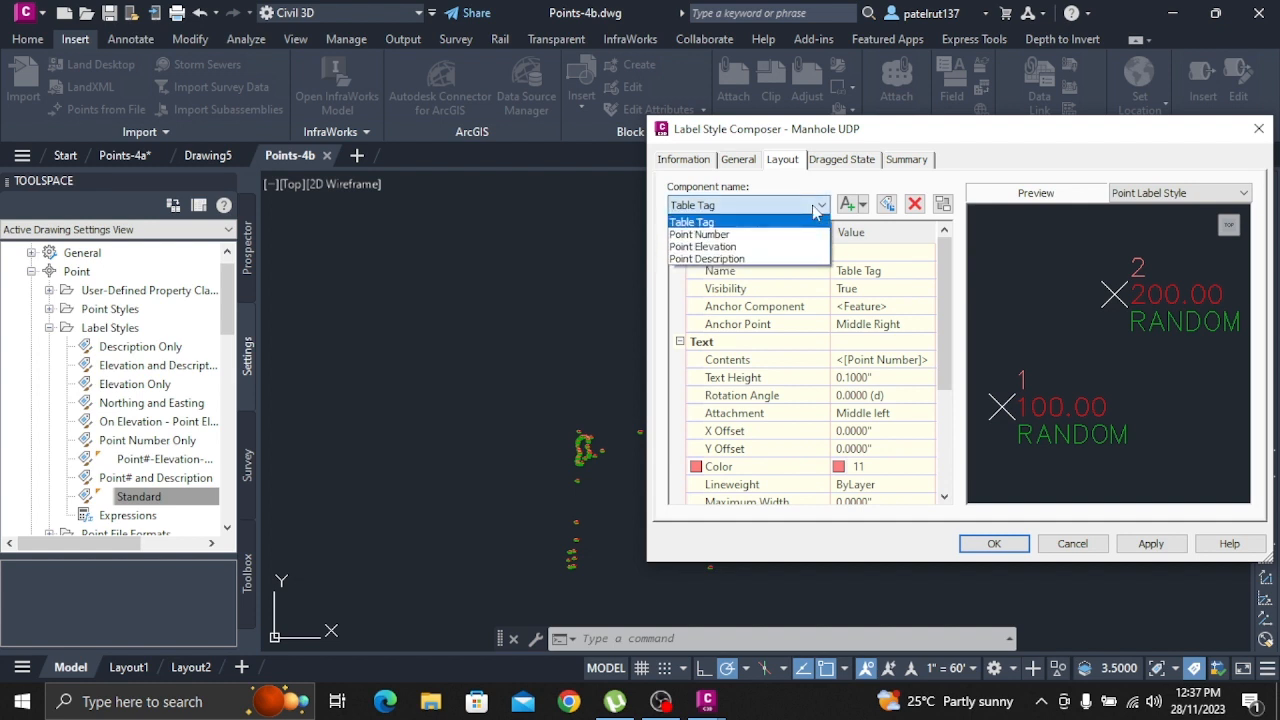
pyautogui.click(815, 207)
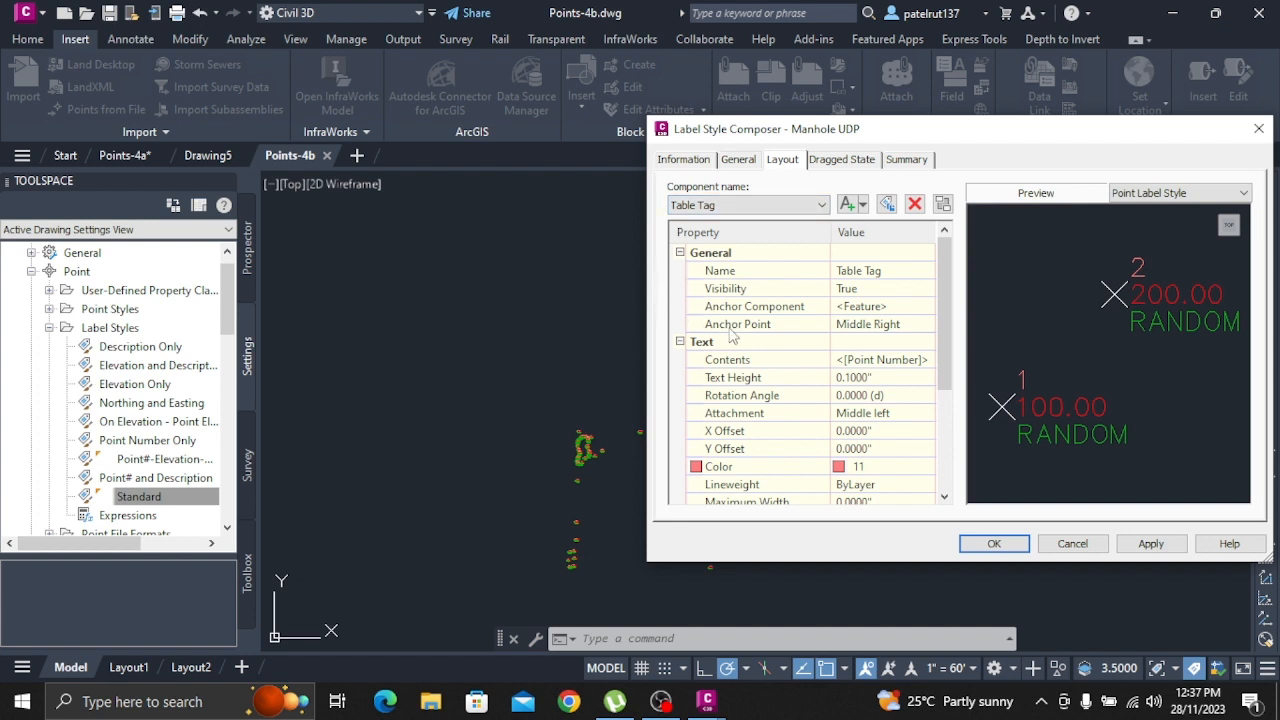
pyautogui.click(1150, 196)
pyautogui.click(1145, 209)
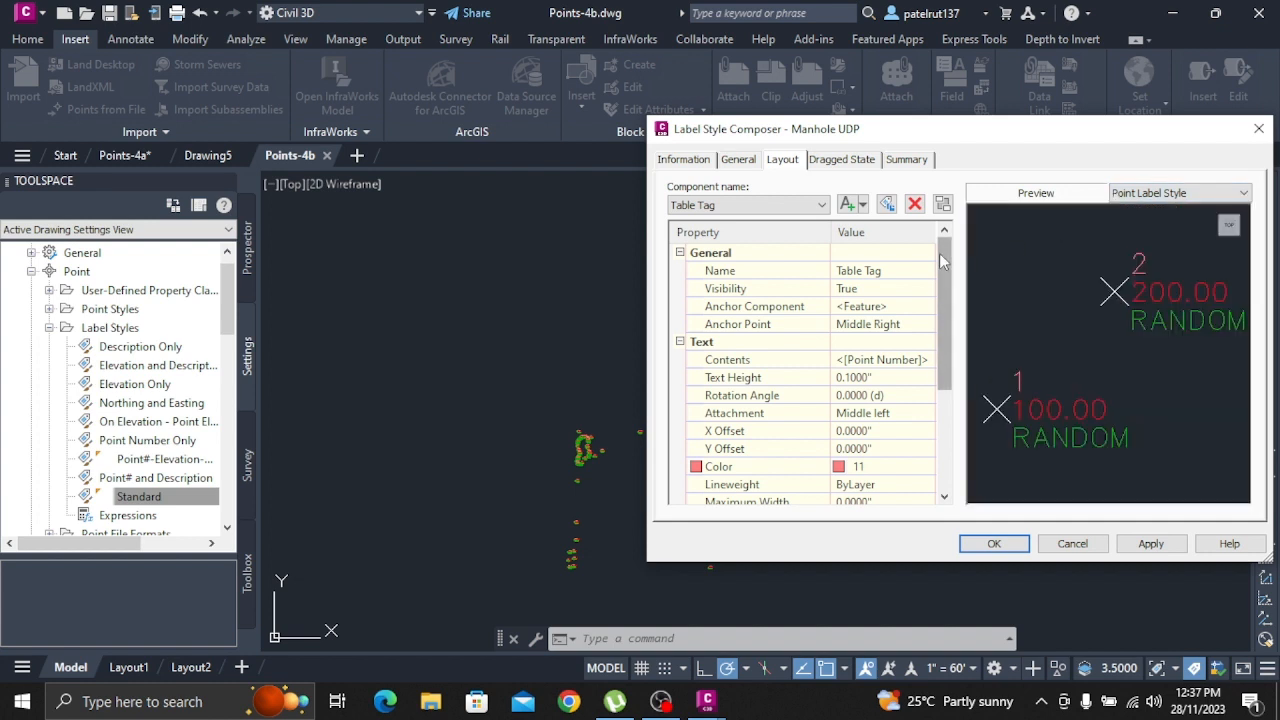
# Add a new text component to the Manhole UDP label style and check it in the component list
pyautogui.click(848, 204)
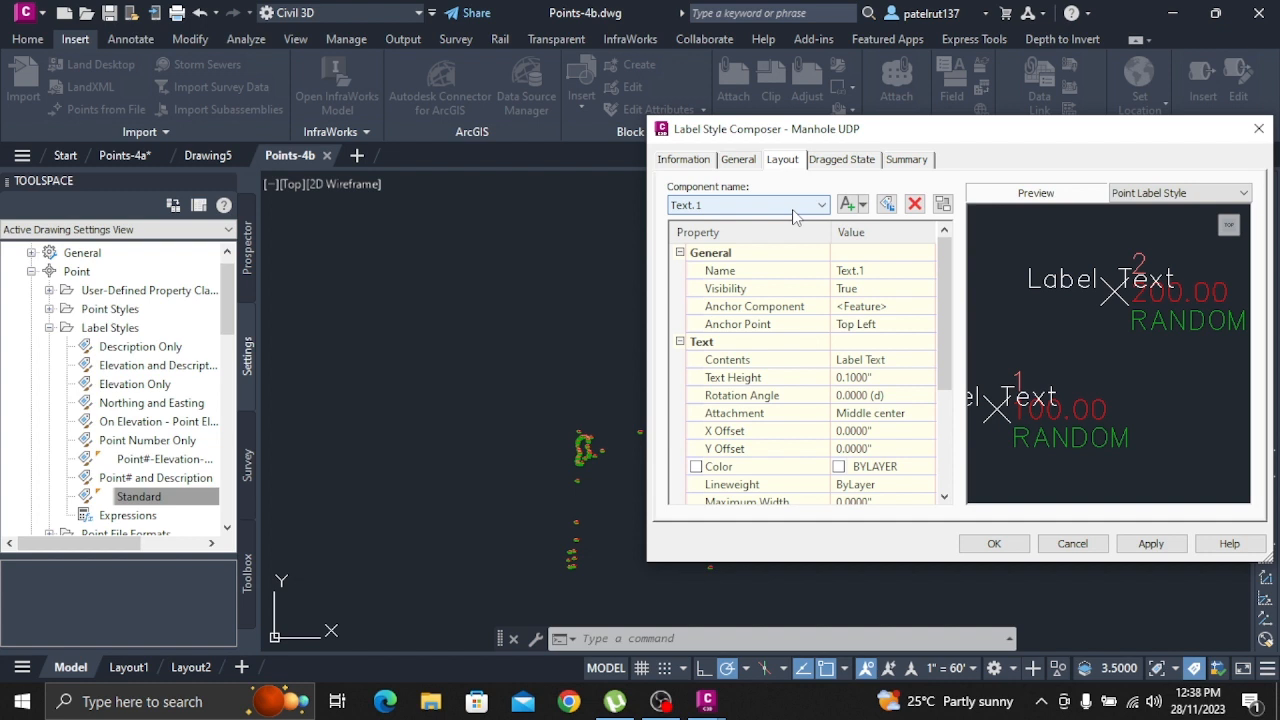
pyautogui.scroll(-3, 768, 406)
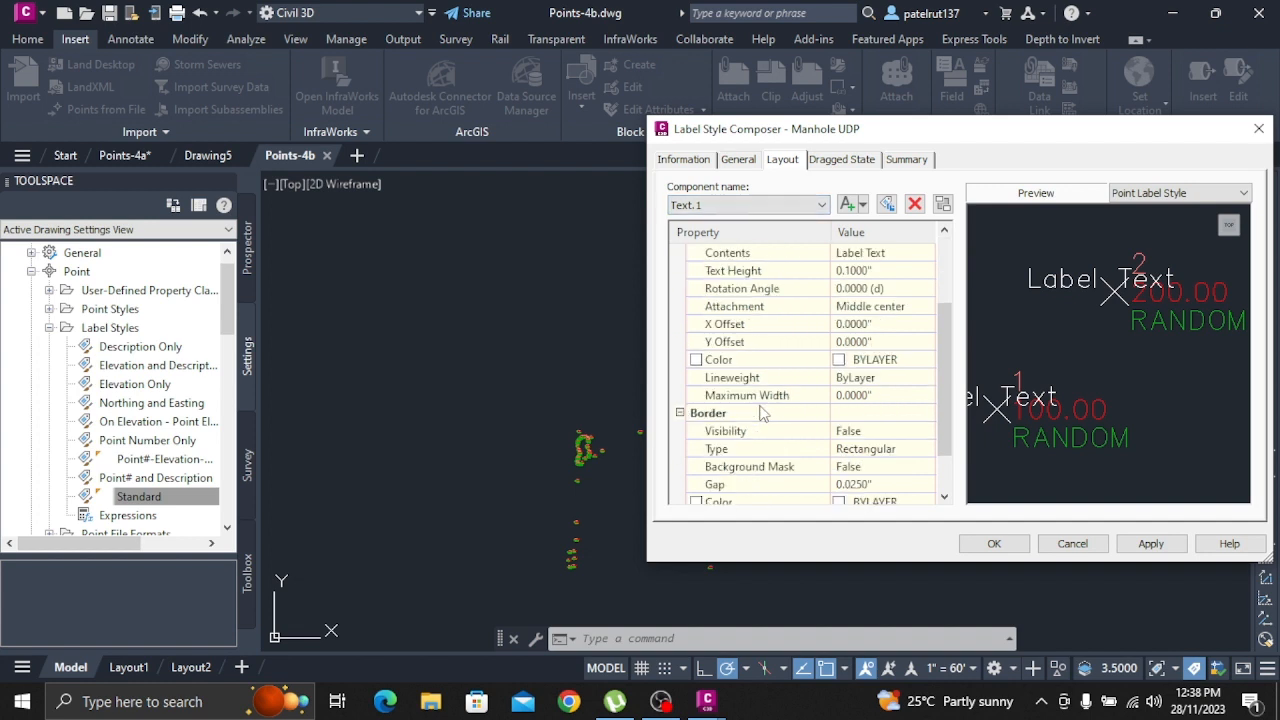
pyautogui.scroll(5, 760, 413)
pyautogui.click(752, 206)
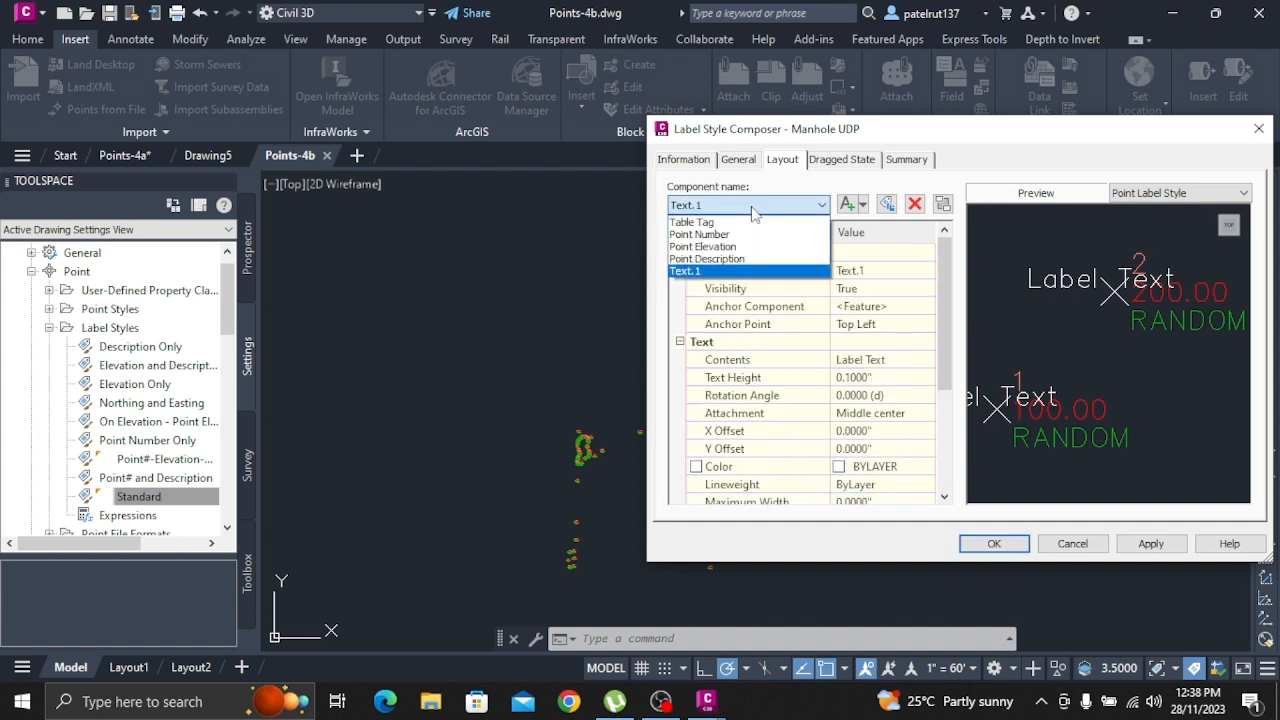
pyautogui.click(754, 210)
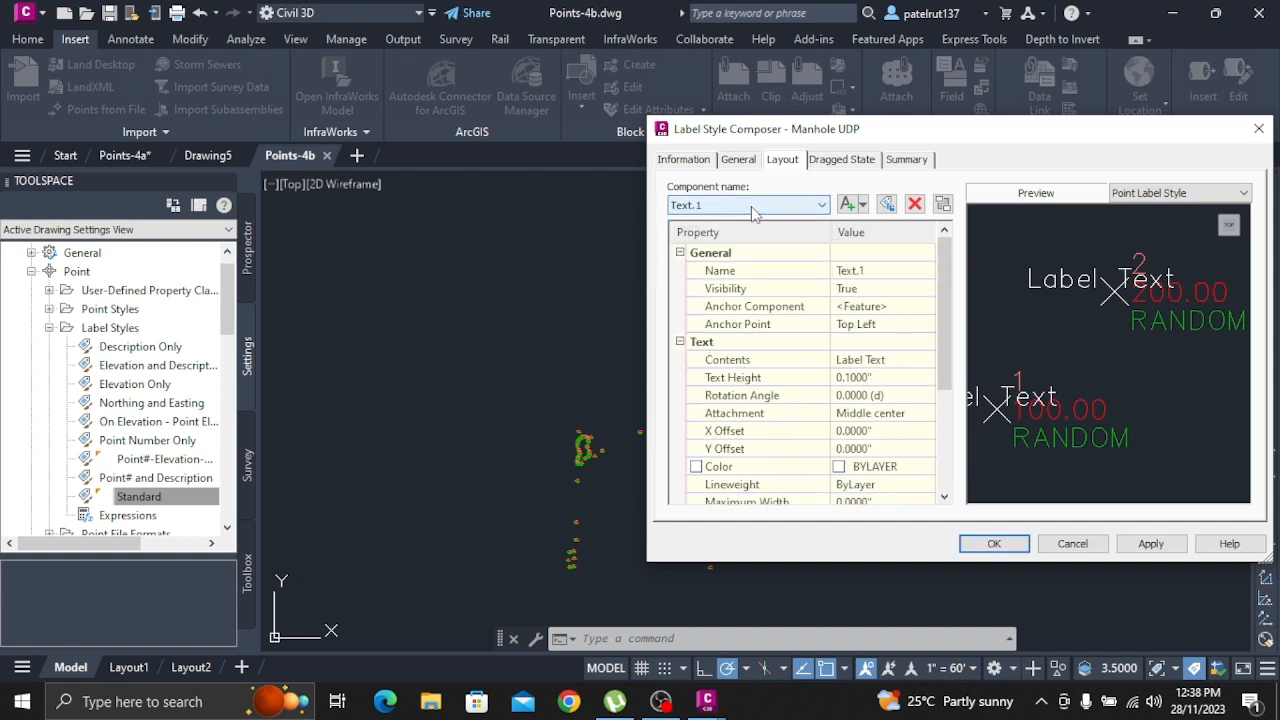
pyautogui.click(754, 210)
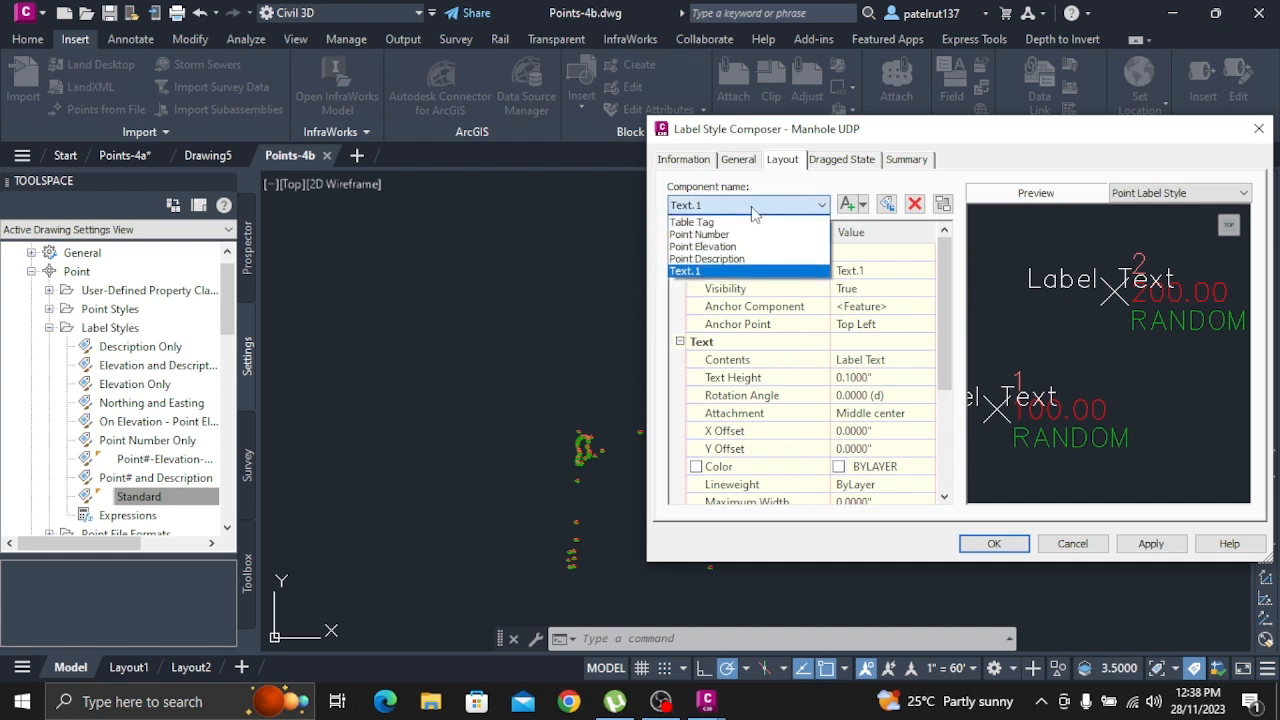
pyautogui.click(754, 210)
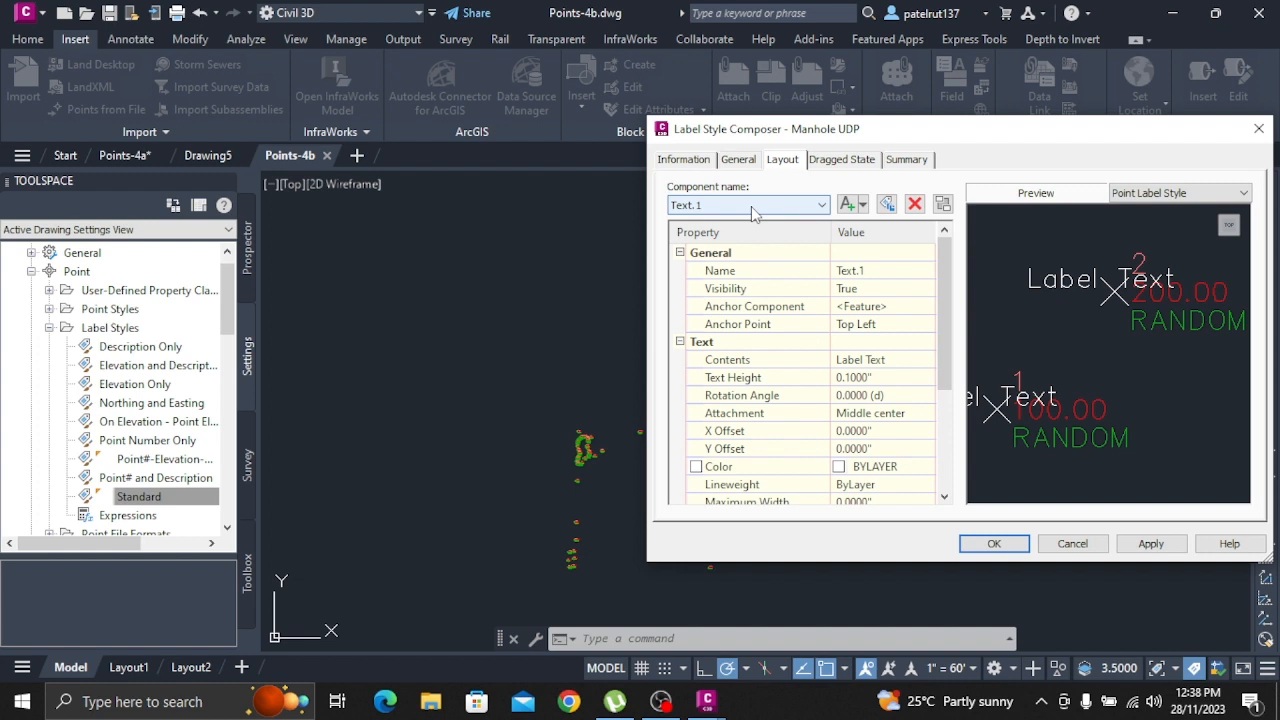
# Name the new text component Invert In
pyautogui.click(878, 364)
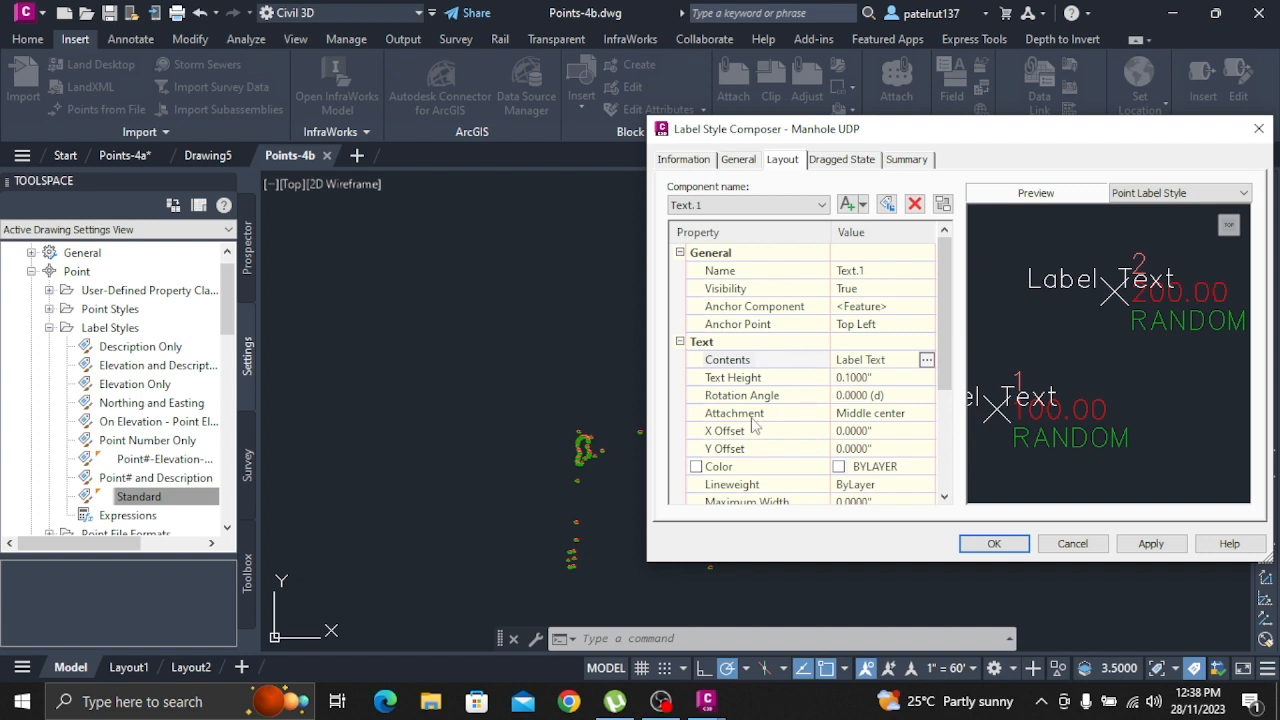
pyautogui.scroll(-1, 755, 425)
pyautogui.scroll(1, 755, 425)
pyautogui.click(866, 271)
pyautogui.click(871, 271)
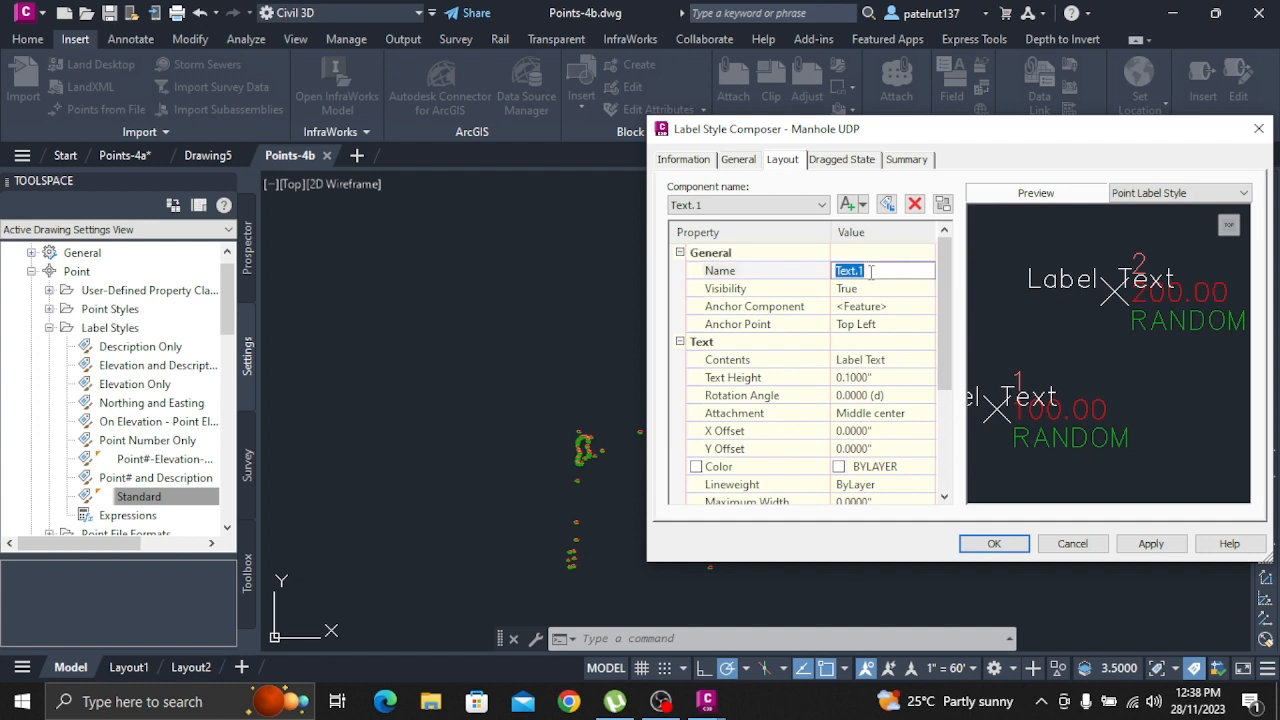
pyautogui.write('Invert In')
pyautogui.click(884, 376)
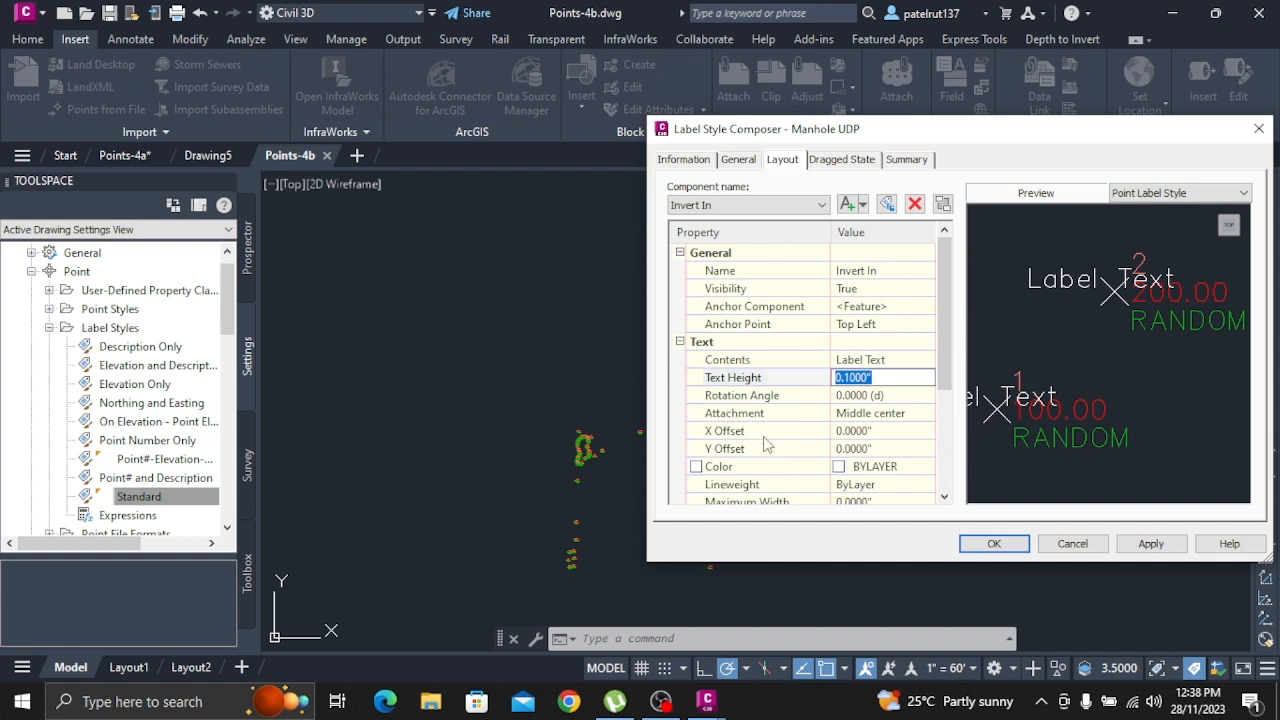
# Anchor the Invert In component to the Point Description component at its Bottom Left anchor point
pyautogui.click(846, 308)
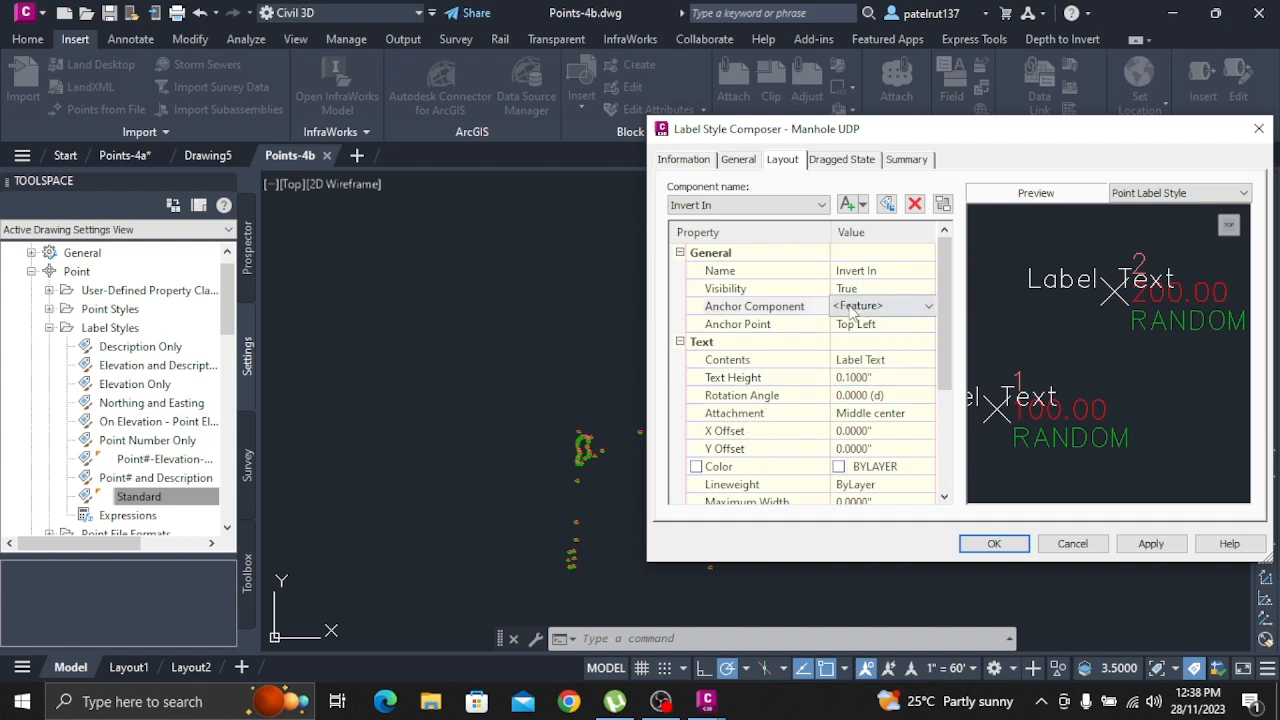
pyautogui.click(929, 307)
pyautogui.click(896, 343)
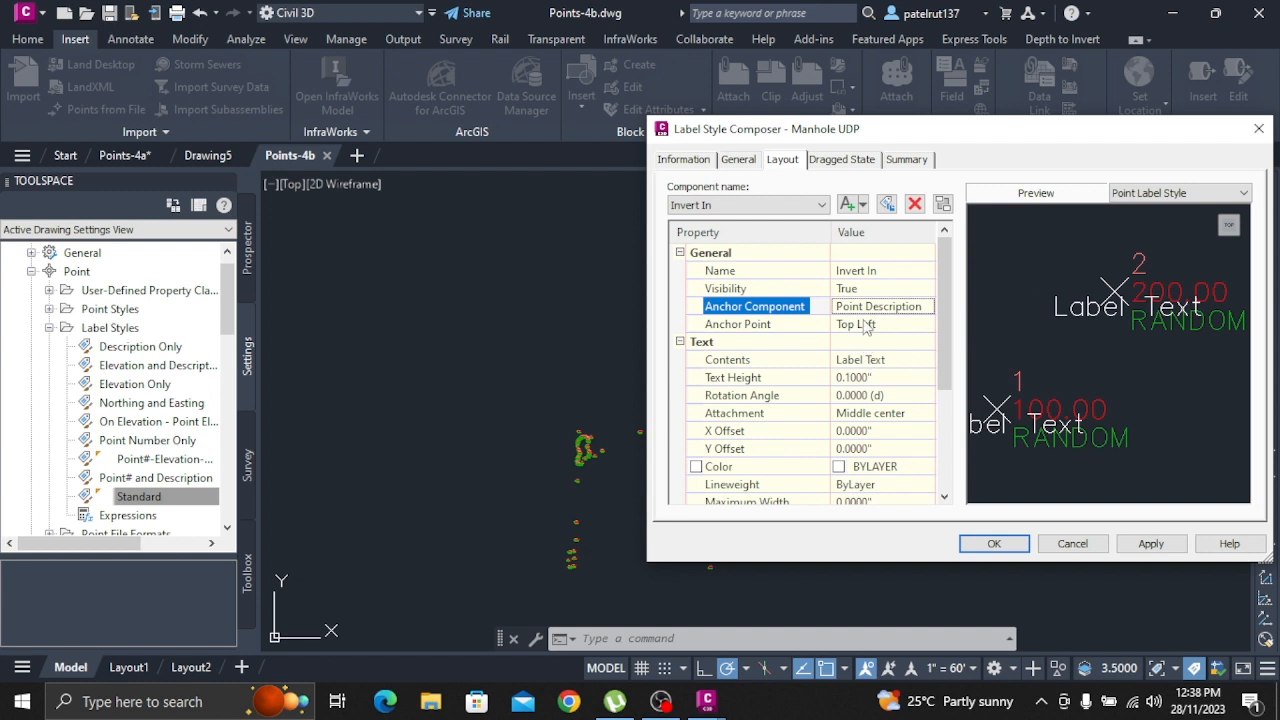
pyautogui.click(866, 326)
pyautogui.click(866, 325)
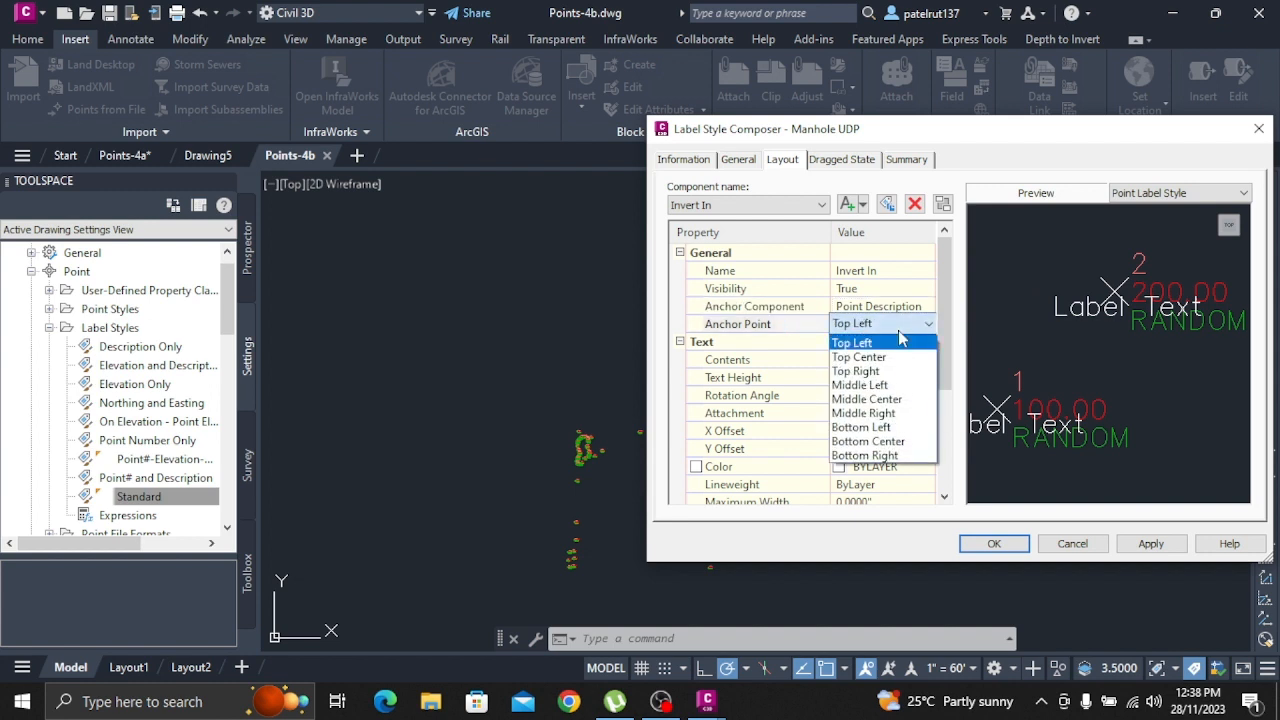
pyautogui.click(862, 431)
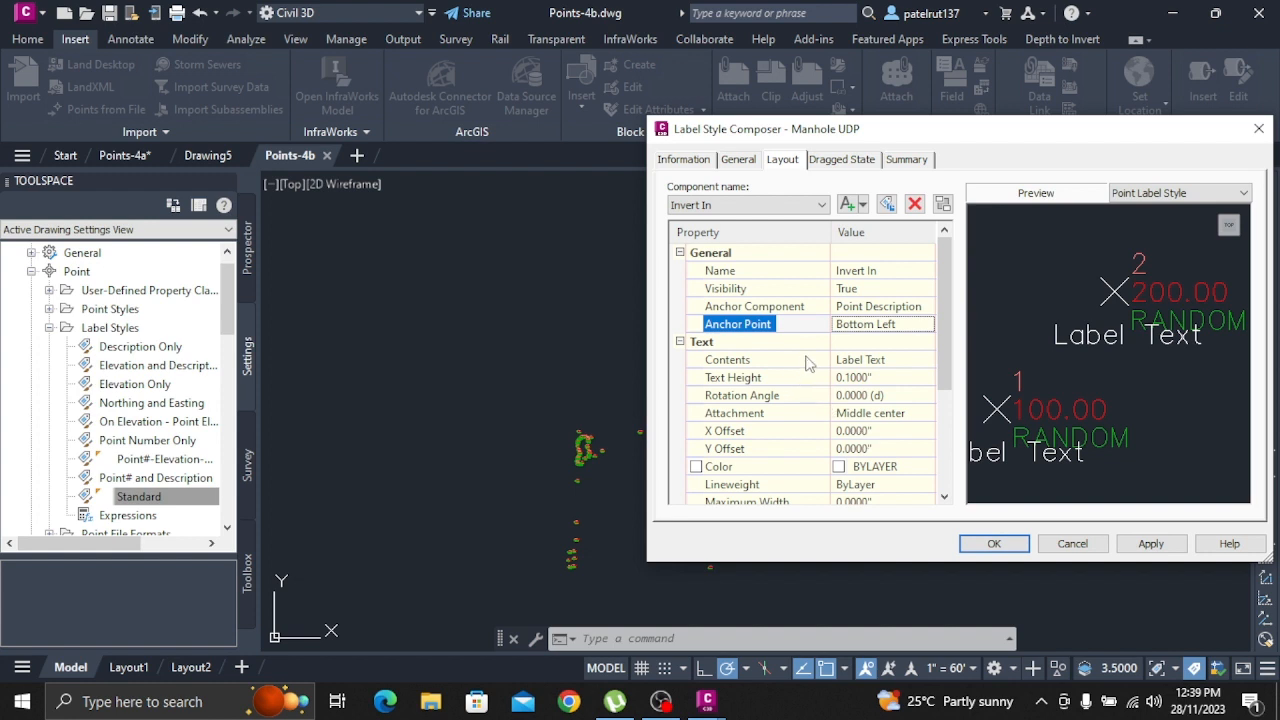
# Insert the MH_Pipe In Invert property, in feet with precision 0.001, into the contents of the Invert In component
pyautogui.click(879, 362)
pyautogui.click(928, 360)
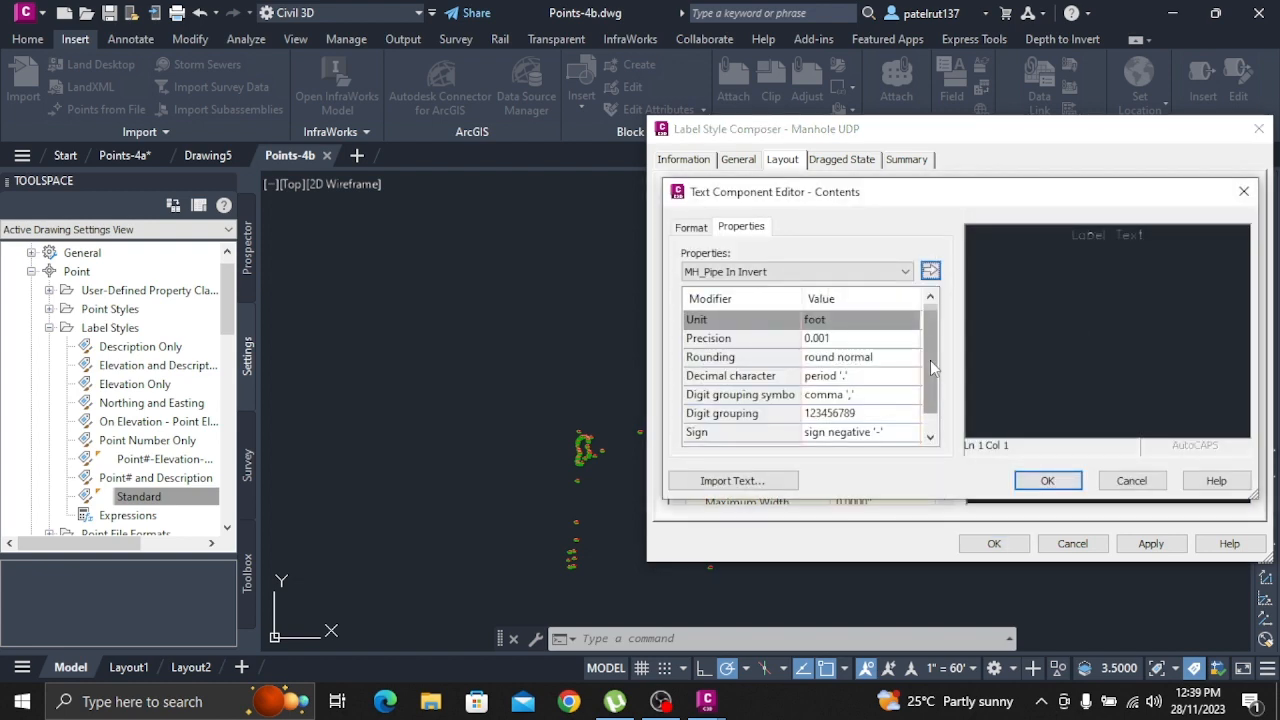
pyautogui.click(797, 272)
pyautogui.click(797, 272)
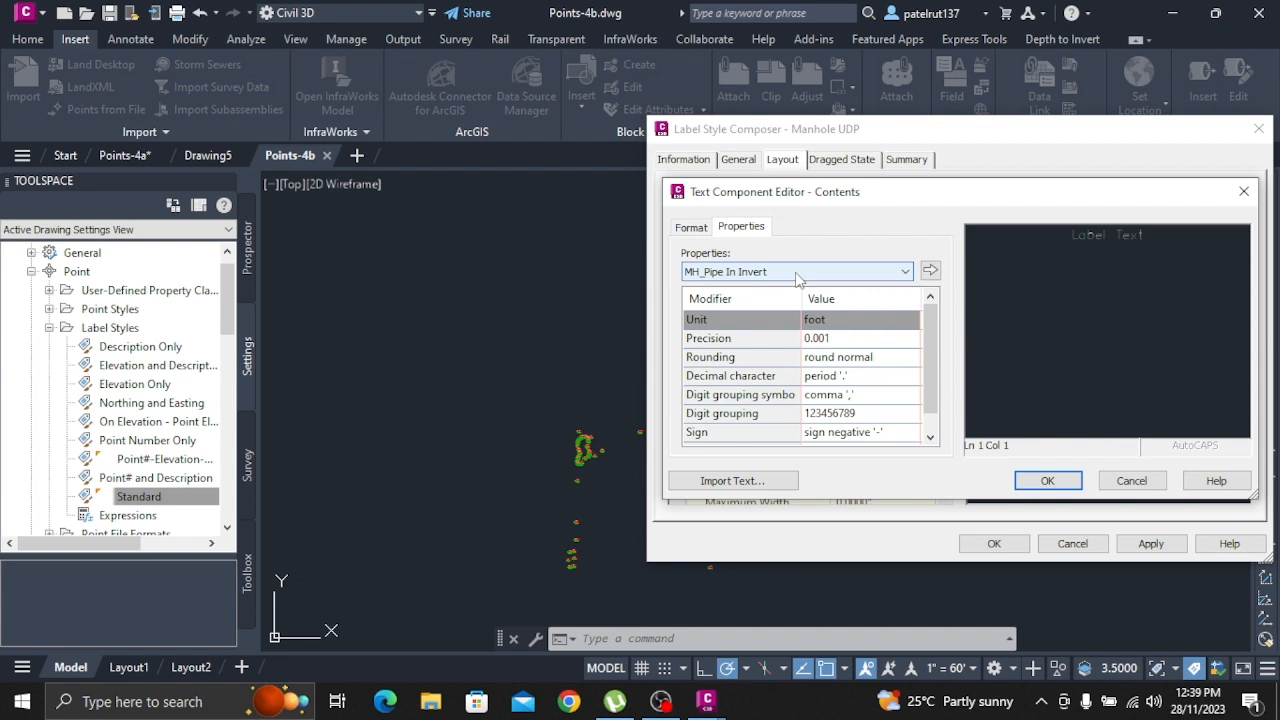
pyautogui.click(930, 270)
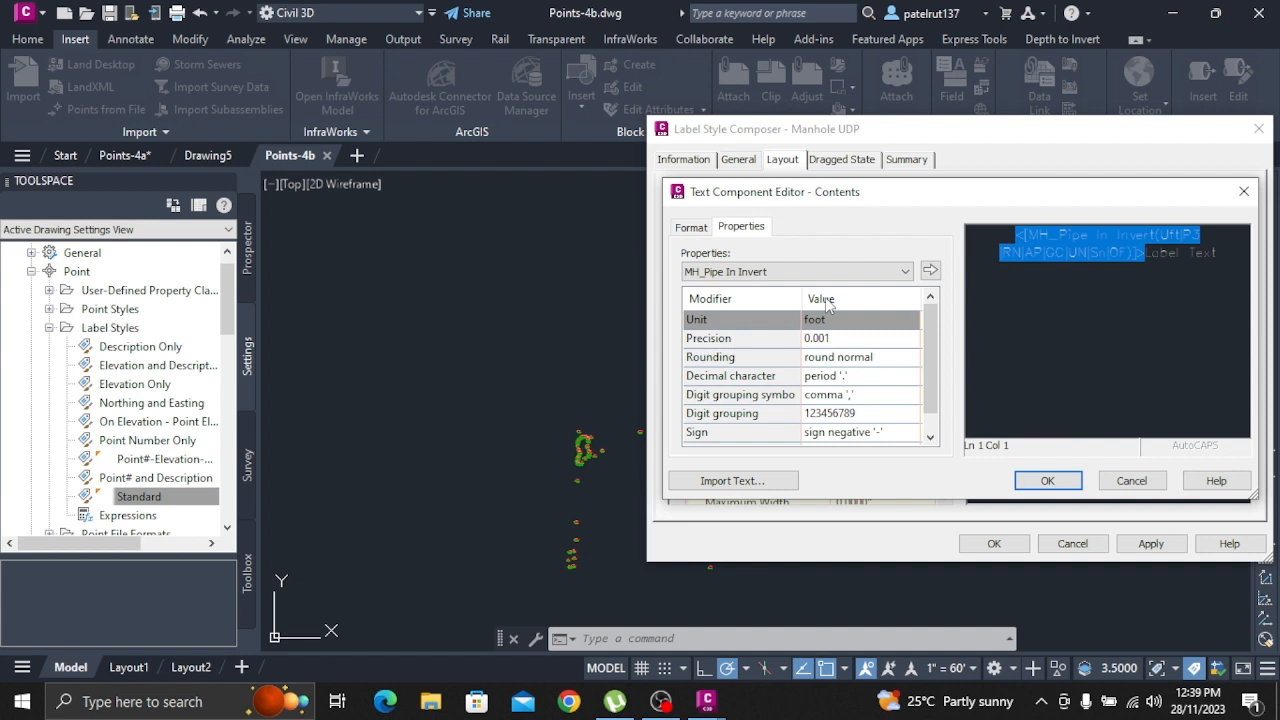
# Replace the Label Text placeholder after the property with "Invert In" and accept the contents and the Manhole UDP style
pyautogui.click(1214, 254)
pyautogui.moveTo(1216, 253); pyautogui.dragTo(1146, 258)
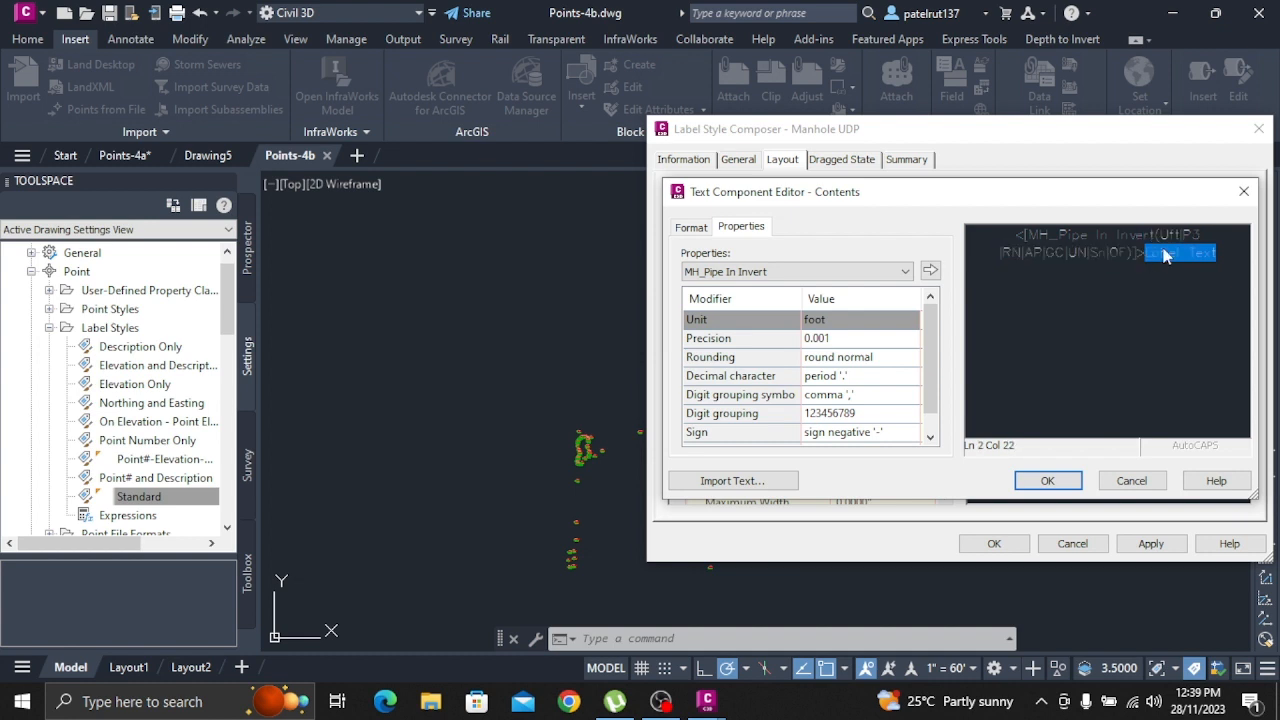
pyautogui.write('Inver')
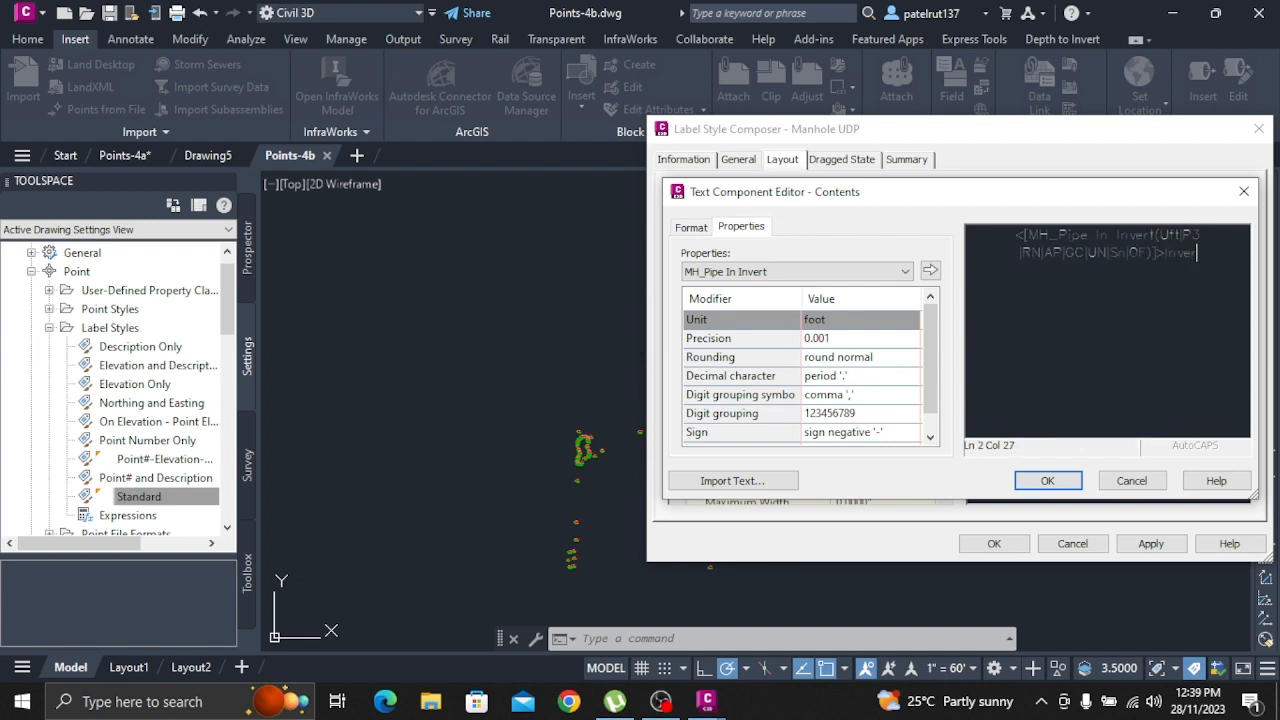
pyautogui.write('t In')
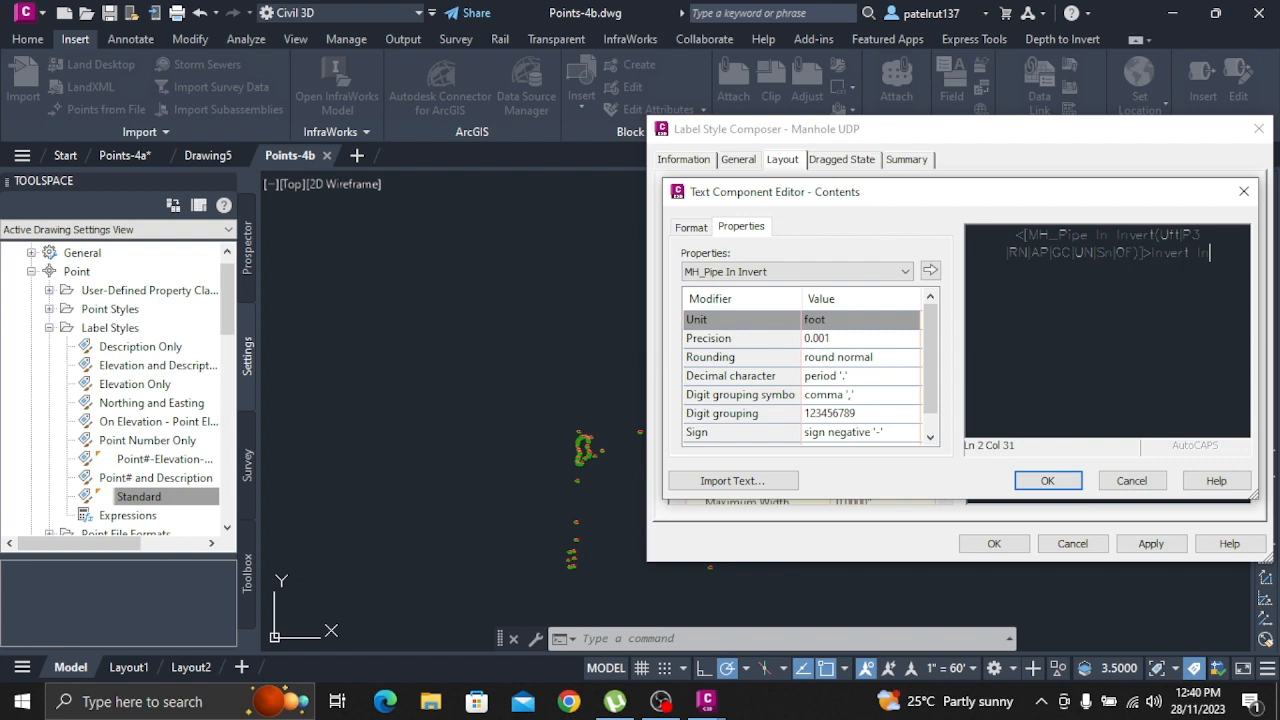
pyautogui.click(1047, 480)
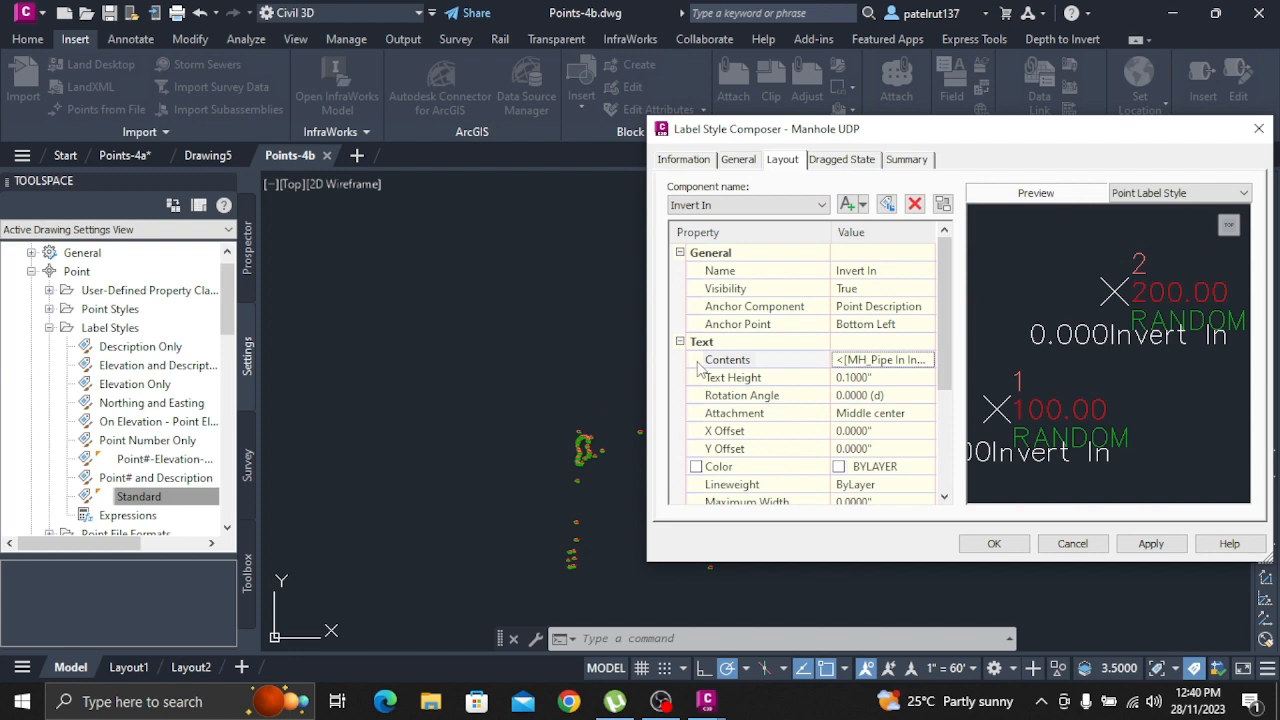
pyautogui.click(993, 543)
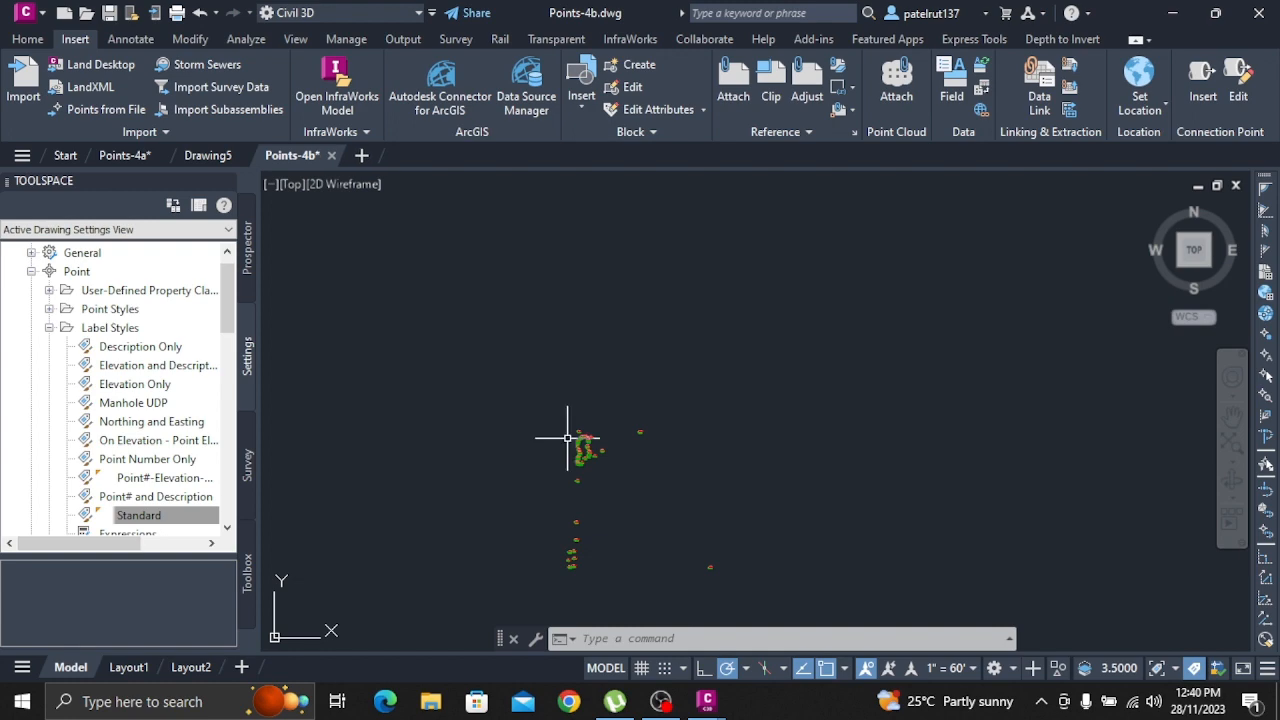
# Inspect the point details at the northern point cluster in Points-4b
pyautogui.scroll(5, 567, 437)
pyautogui.scroll(-4, 461, 444)
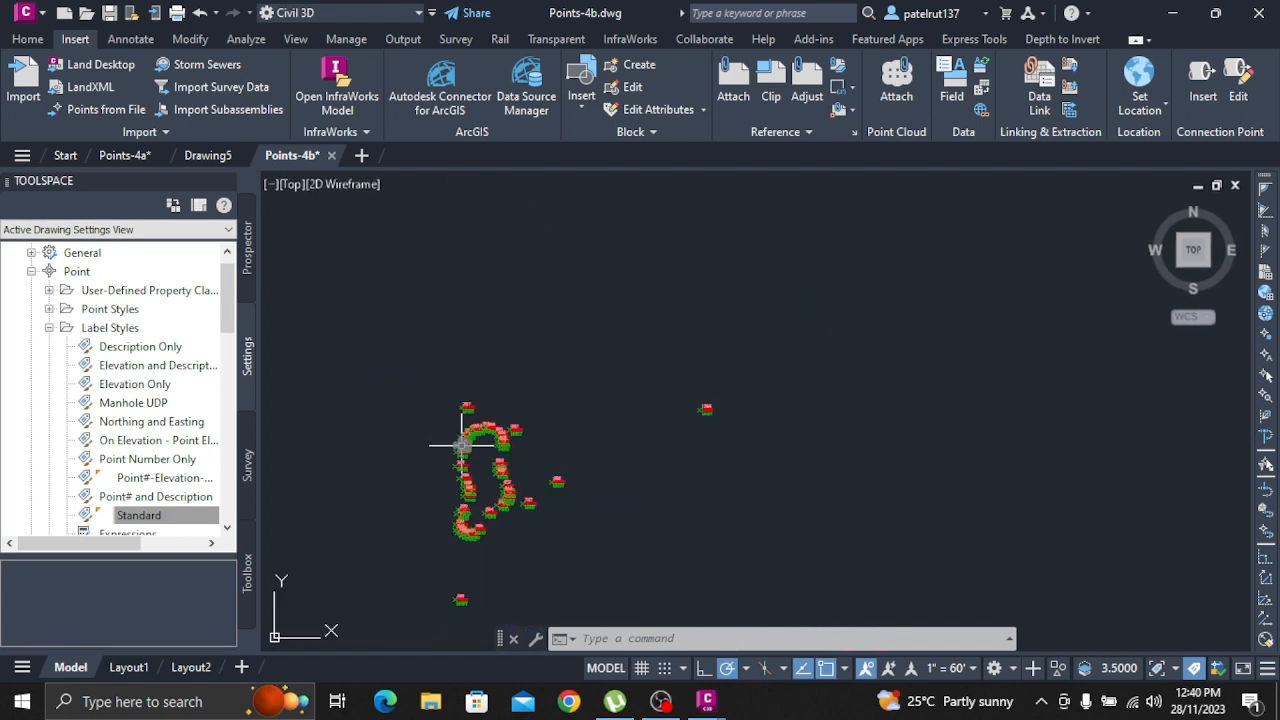
pyautogui.moveTo(461, 444)
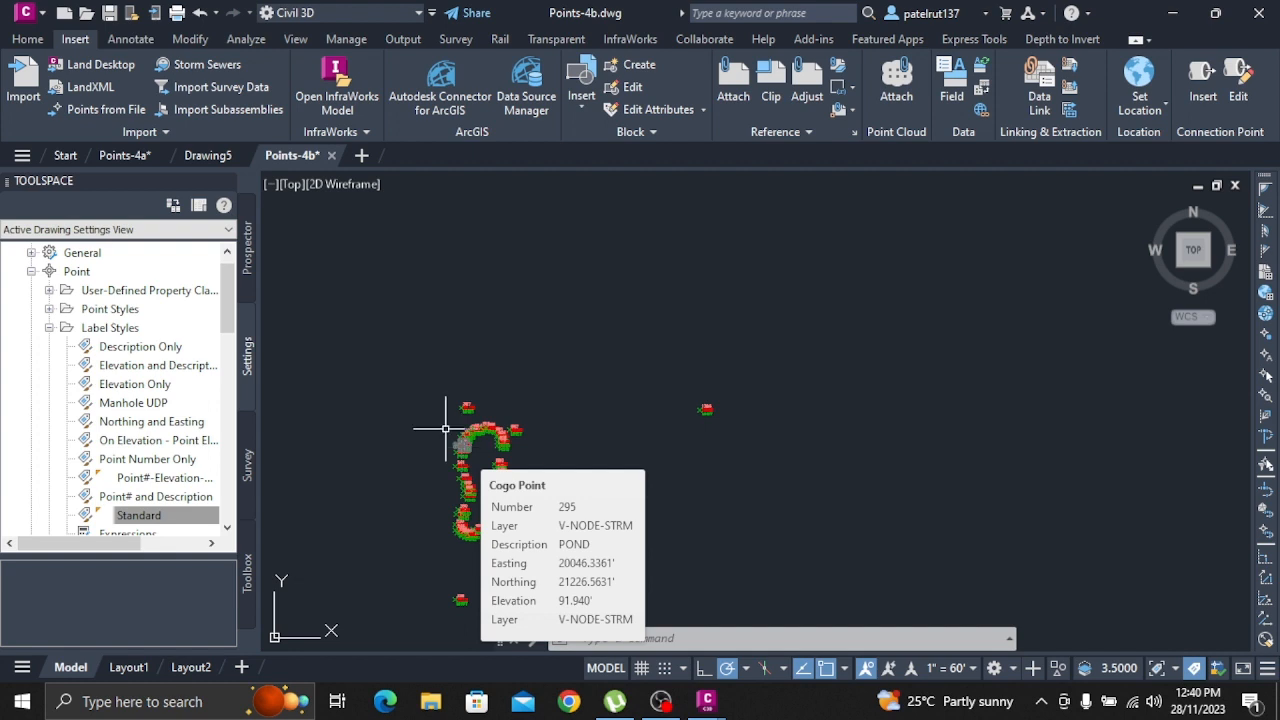
# Start a new blank drawing, open the existing drawing Points-4c from the Drawings folder and show its Prospector tree
pyautogui.click(363, 155)
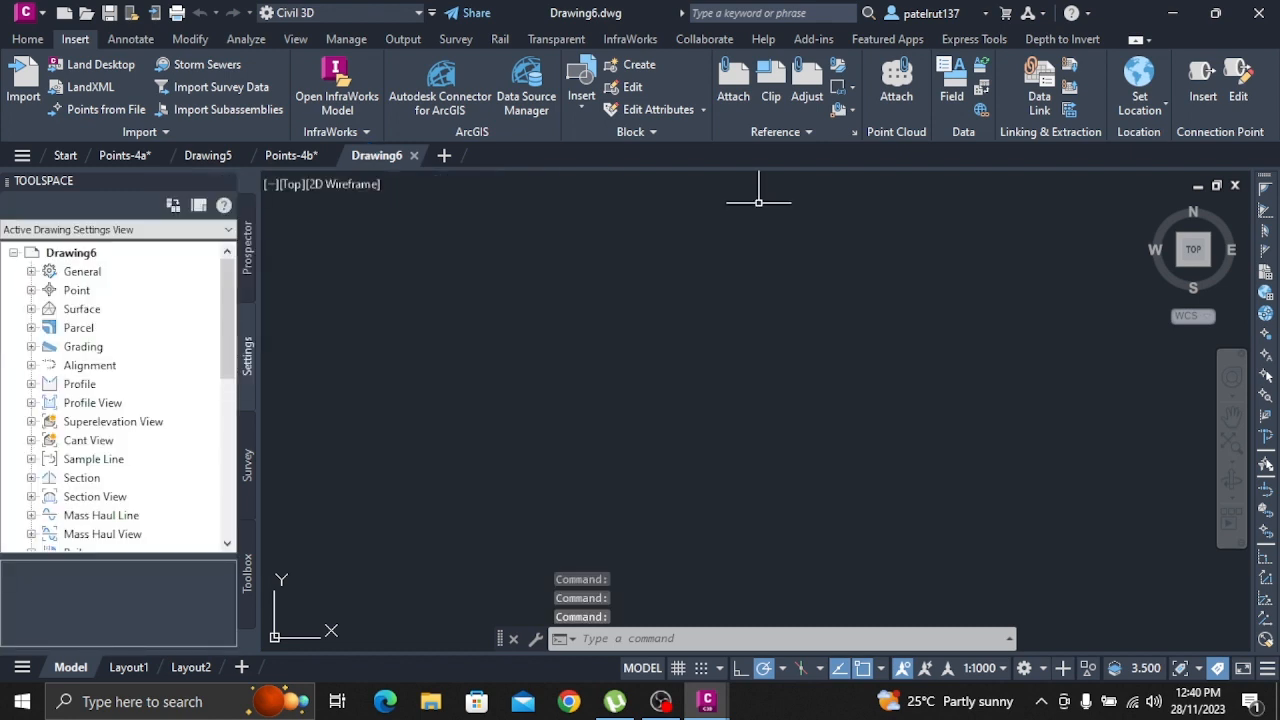
pyautogui.click(24, 12)
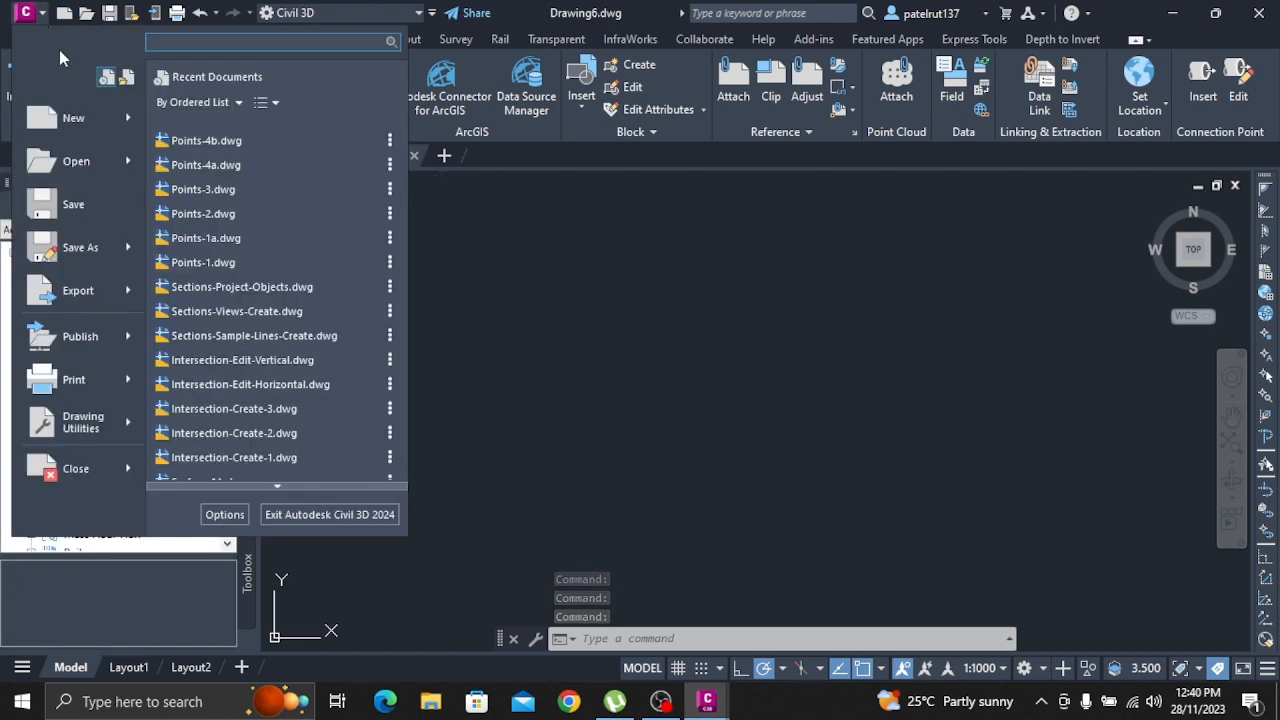
pyautogui.click(74, 161)
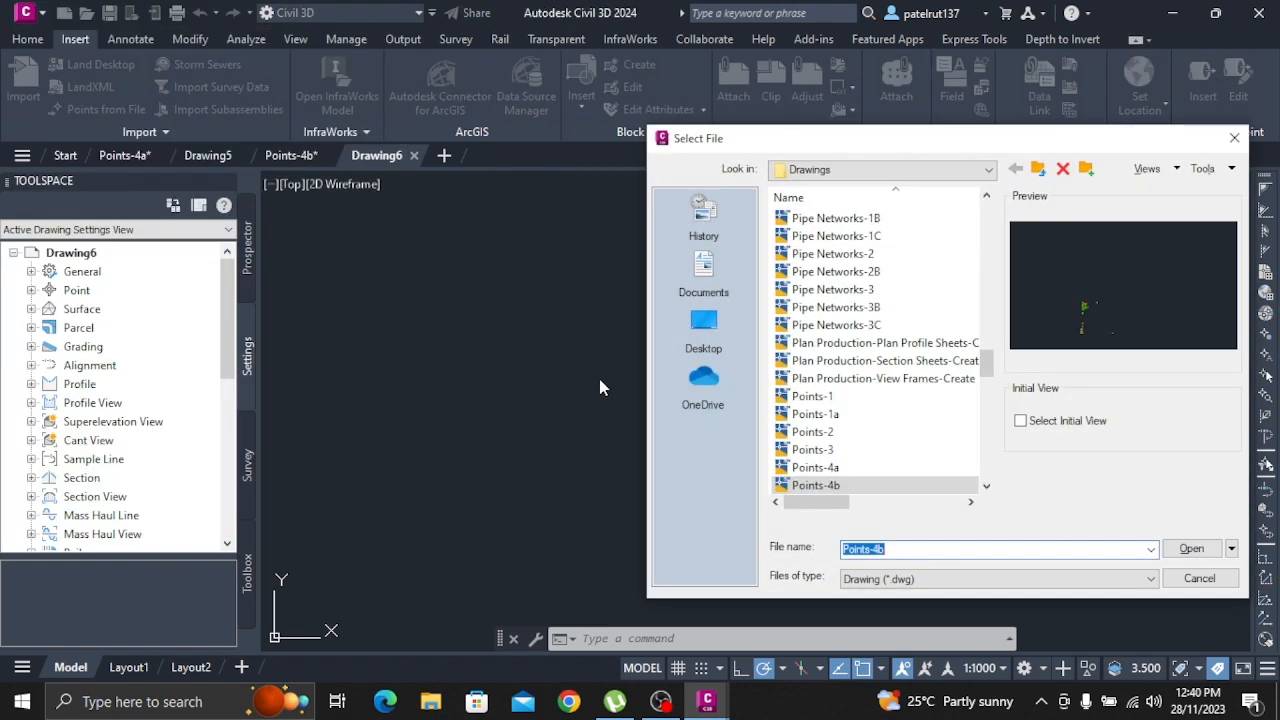
pyautogui.scroll(-1, 894, 420)
pyautogui.click(830, 449)
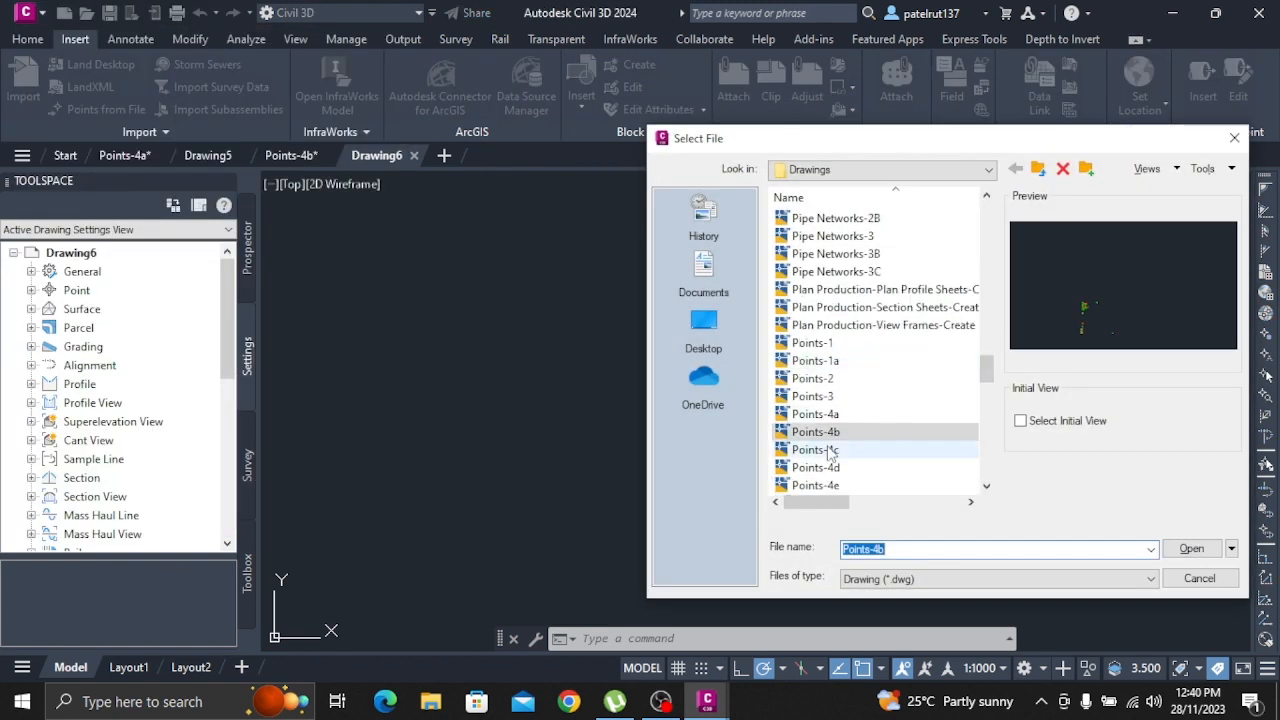
pyautogui.click(1190, 548)
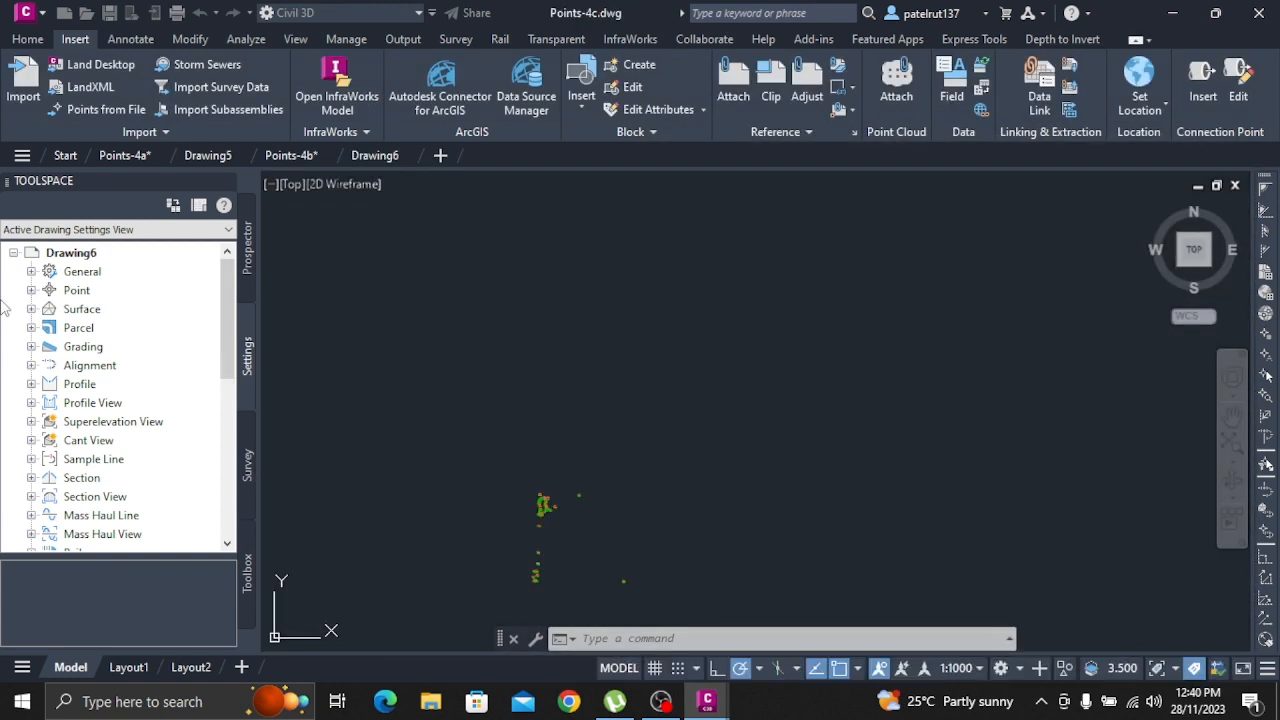
pyautogui.click(249, 254)
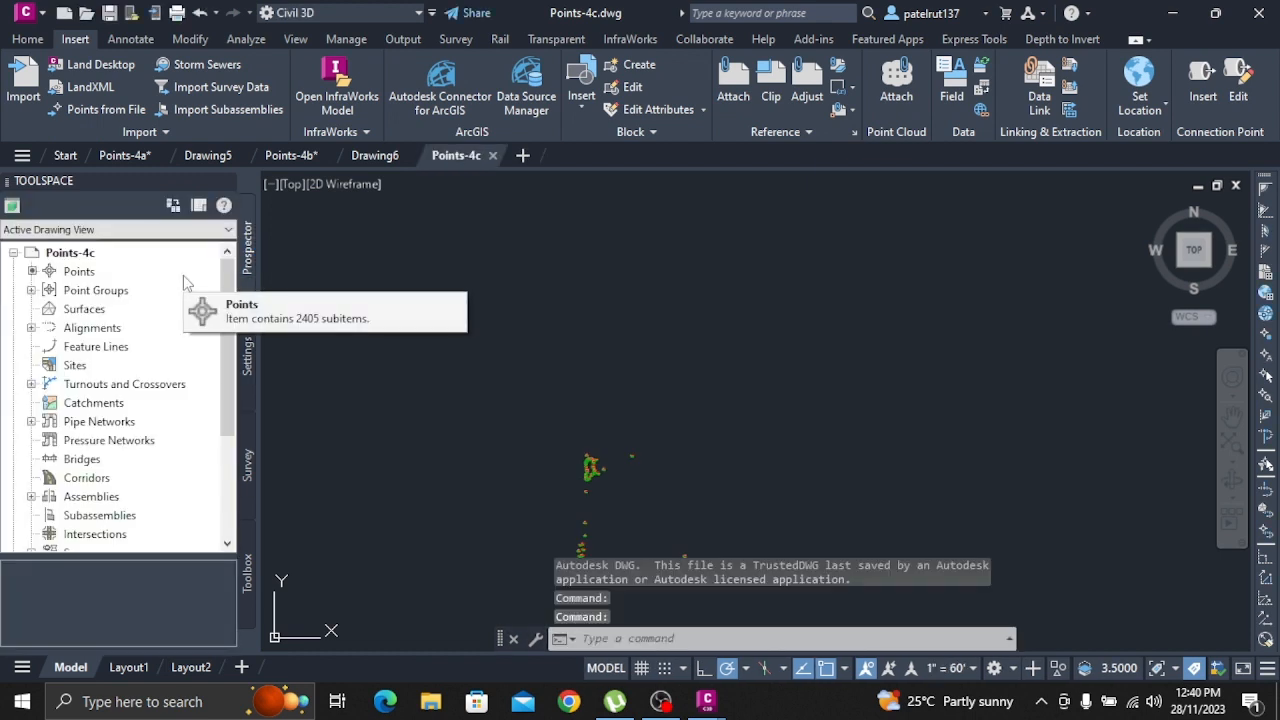
# Expand the point groups of Points-4c and examine the points listed in the Storm Manholes group
pyautogui.click(88, 289)
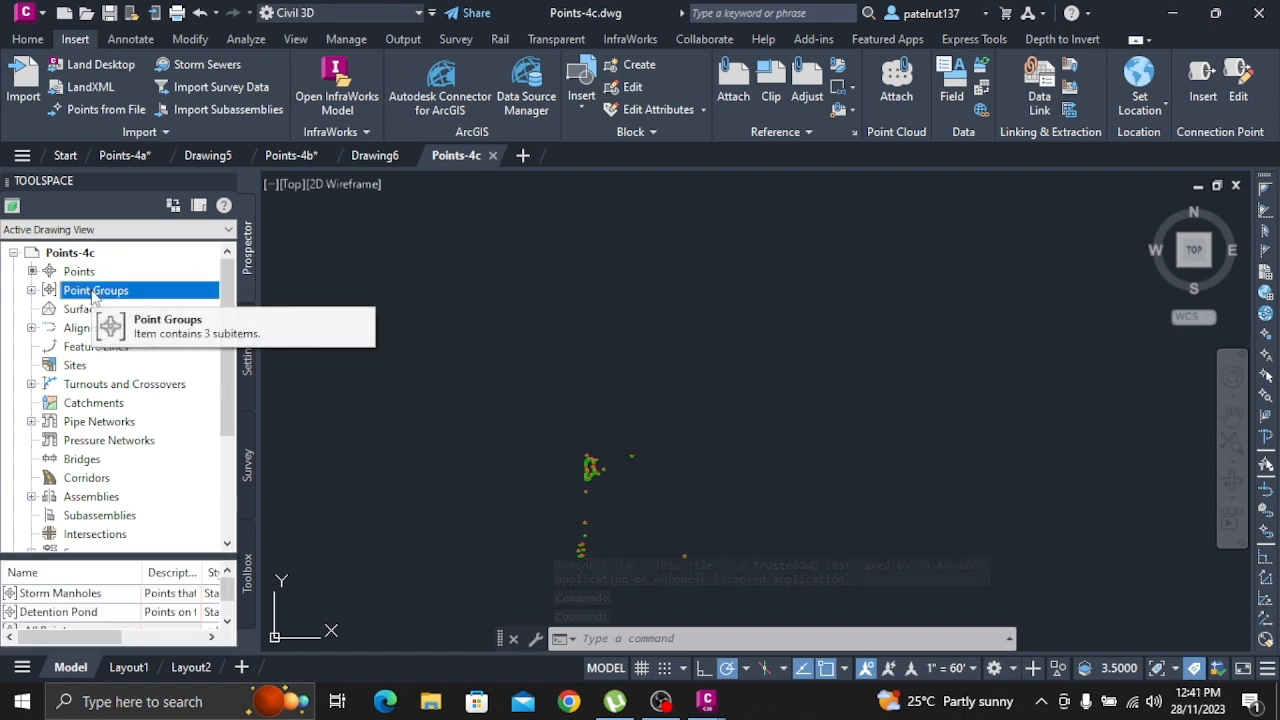
pyautogui.click(32, 290)
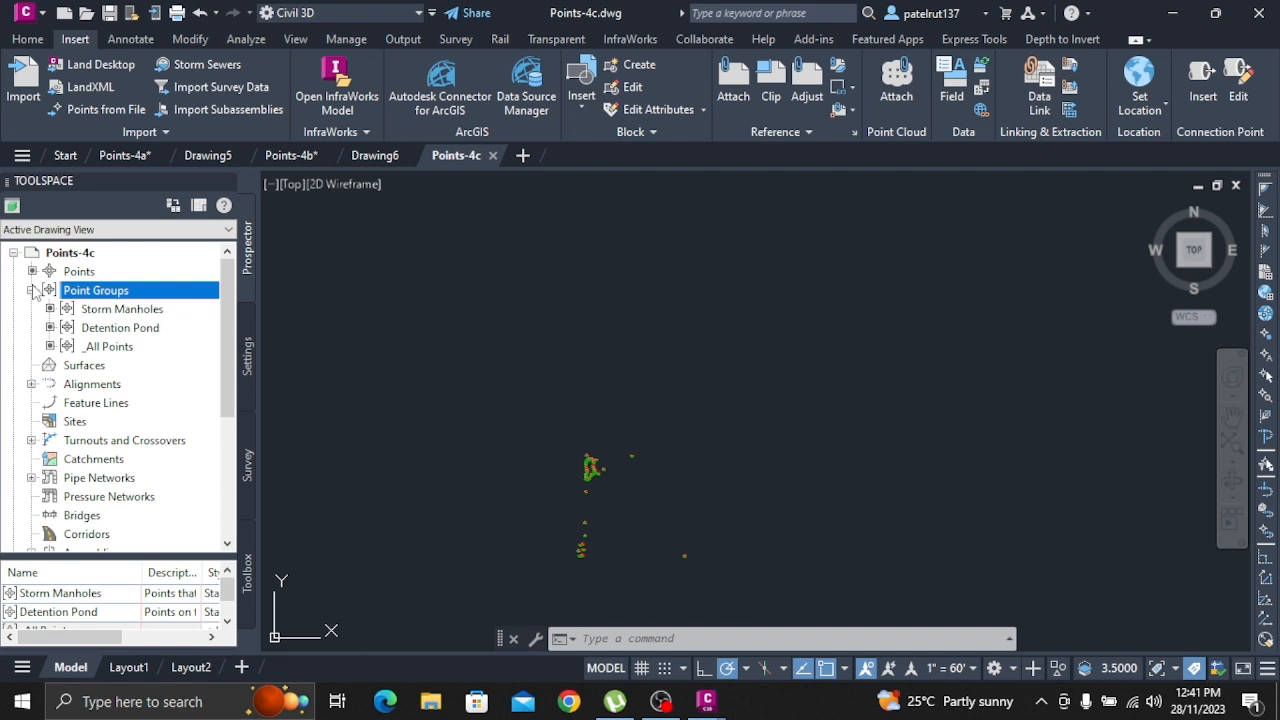
pyautogui.click(142, 310)
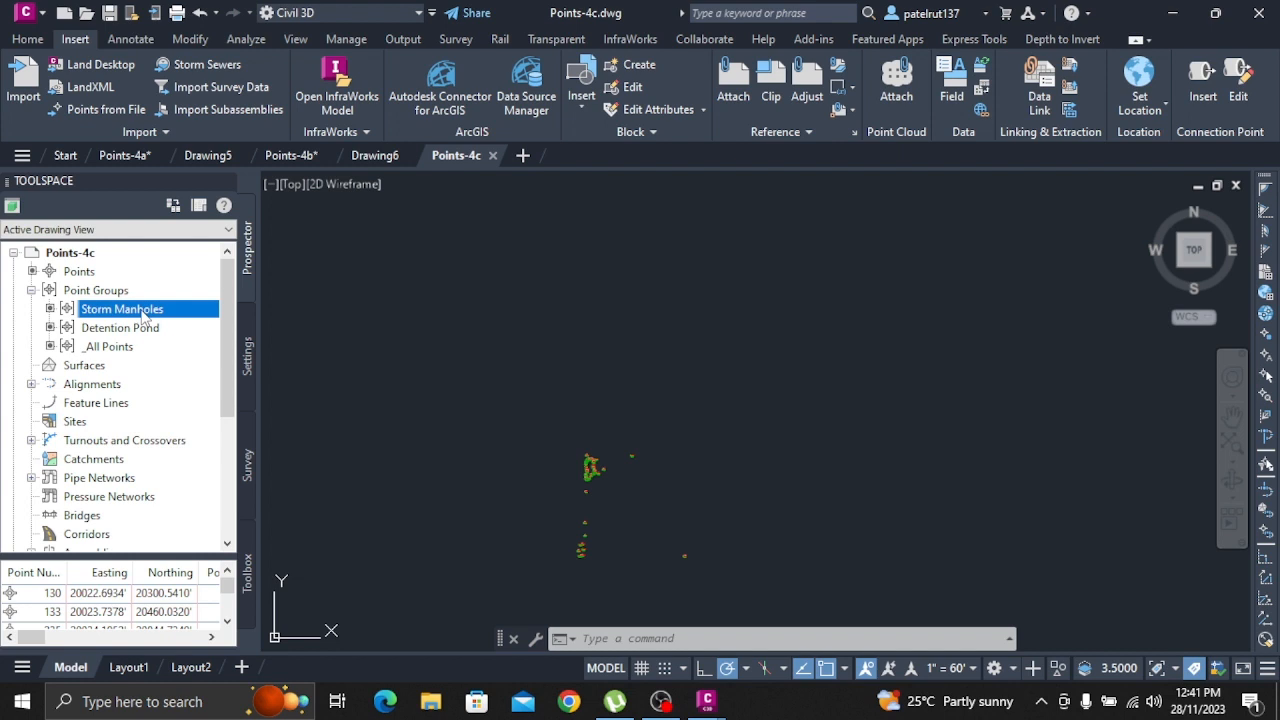
pyautogui.rightClick(145, 316)
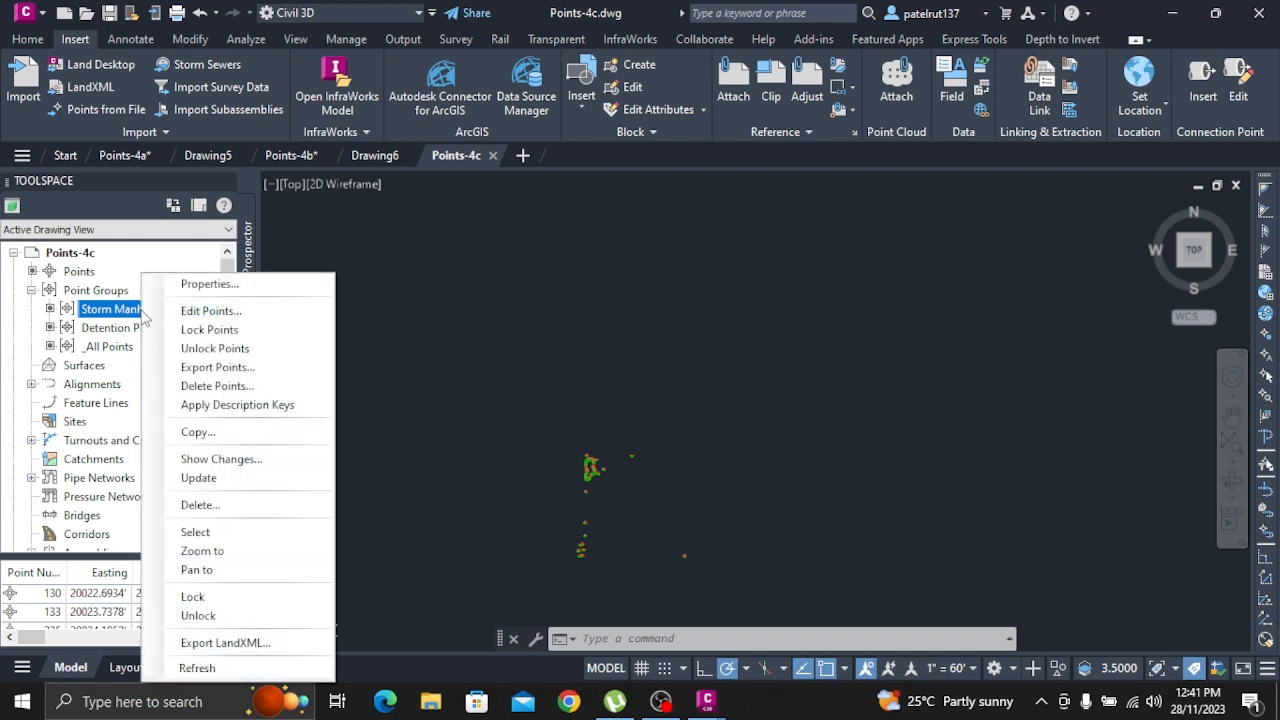
pyautogui.click(128, 318)
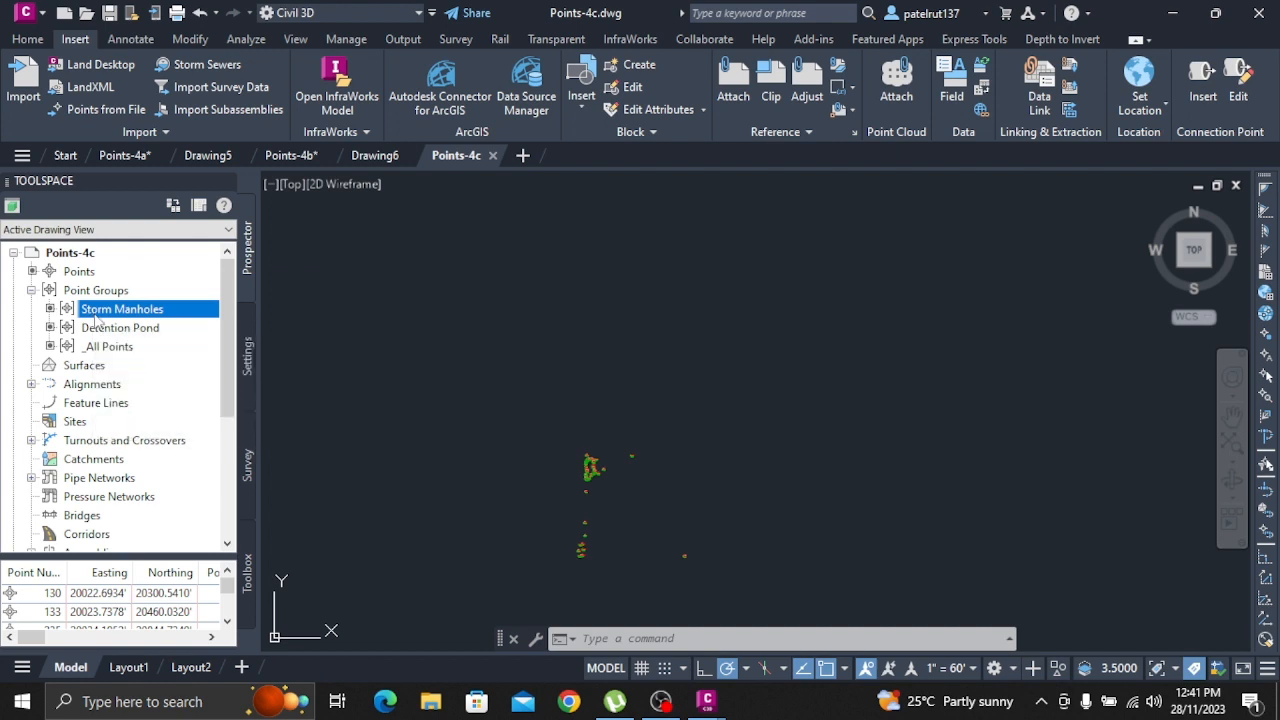
pyautogui.rightClick(97, 316)
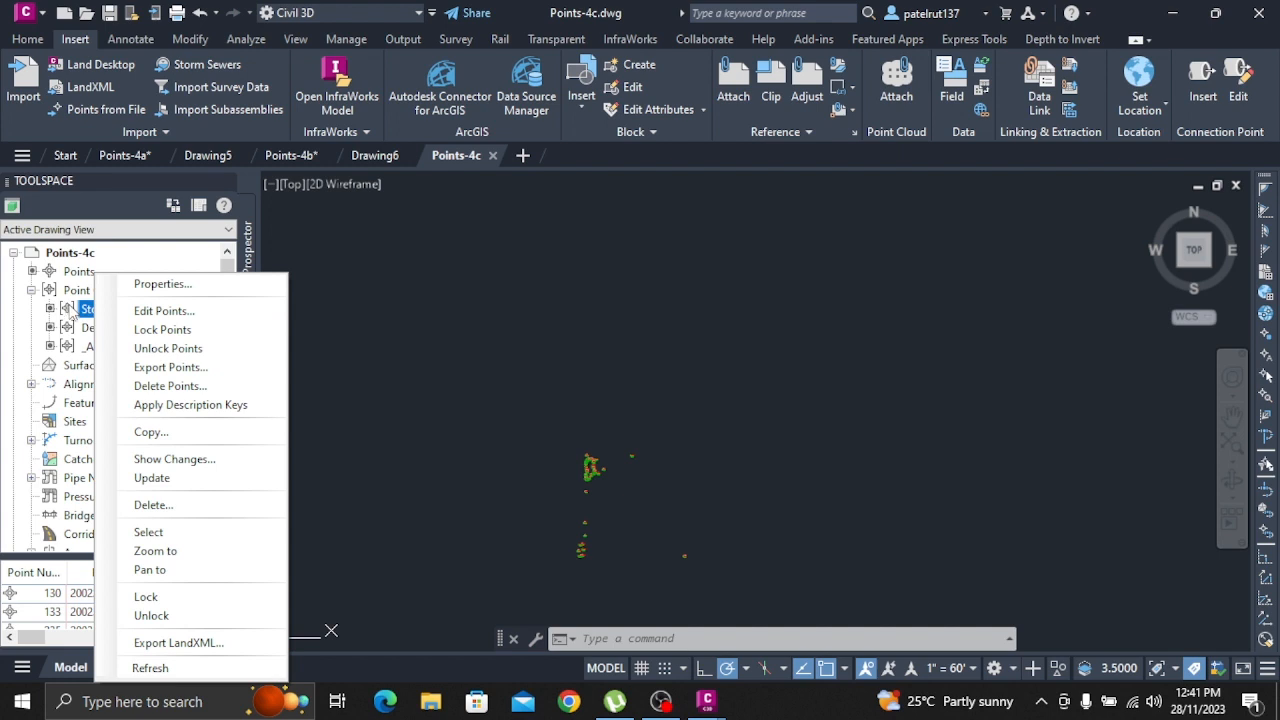
pyautogui.click(72, 313)
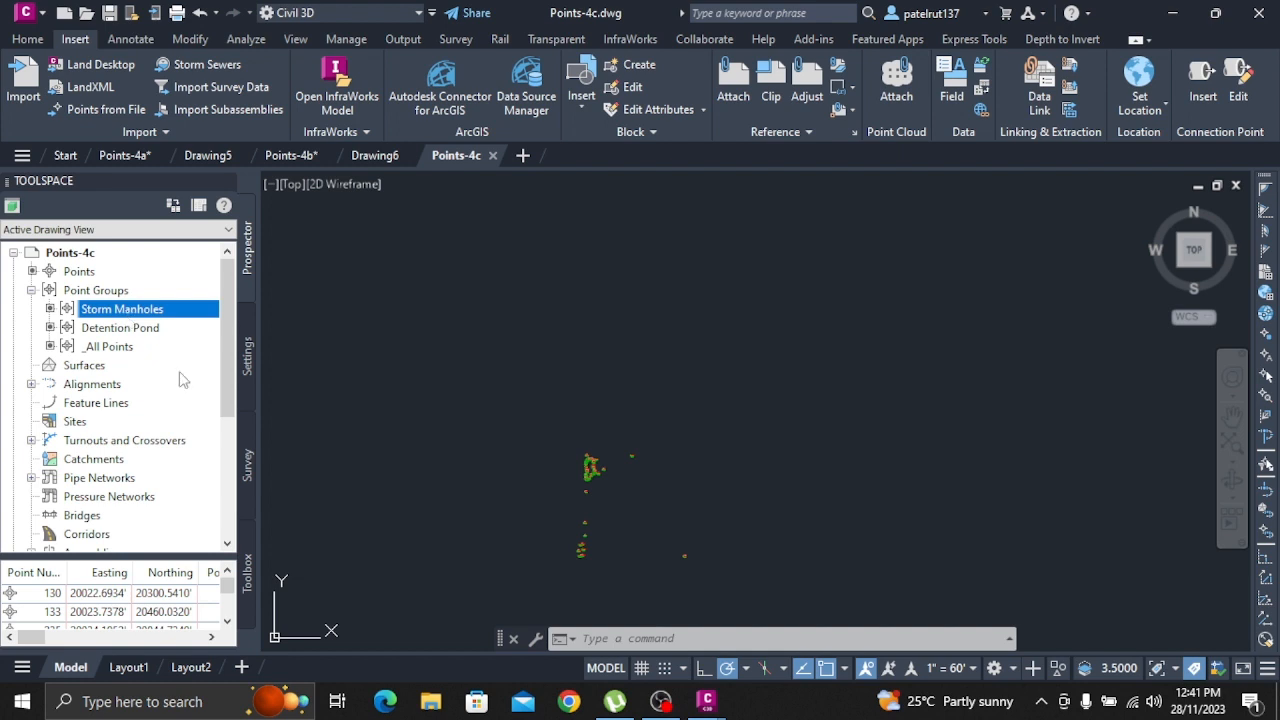
pyautogui.moveTo(34, 639); pyautogui.dragTo(7, 636)
pyautogui.scroll(-1, 98, 598)
pyautogui.scroll(1, 100, 598)
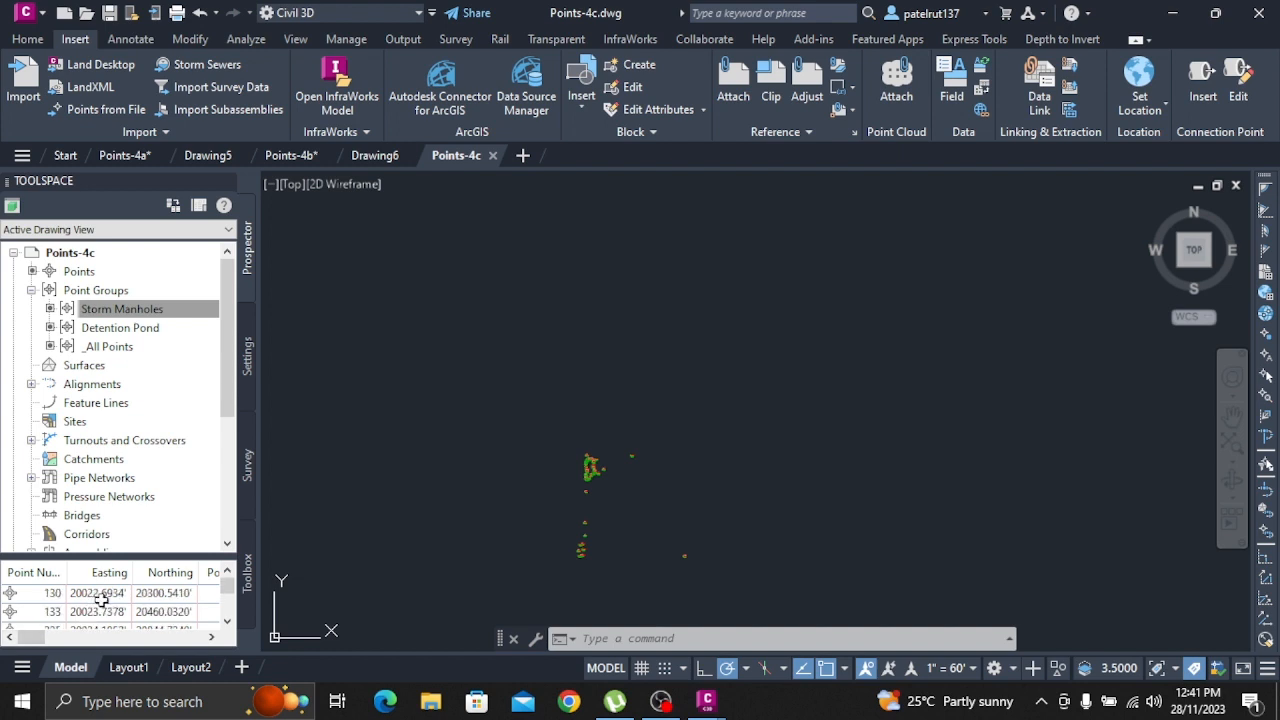
# Examine the general information and default styles in the Storm Manholes point group properties, and cancel out of them
pyautogui.moveTo(168, 318)
pyautogui.rightClick(166, 316)
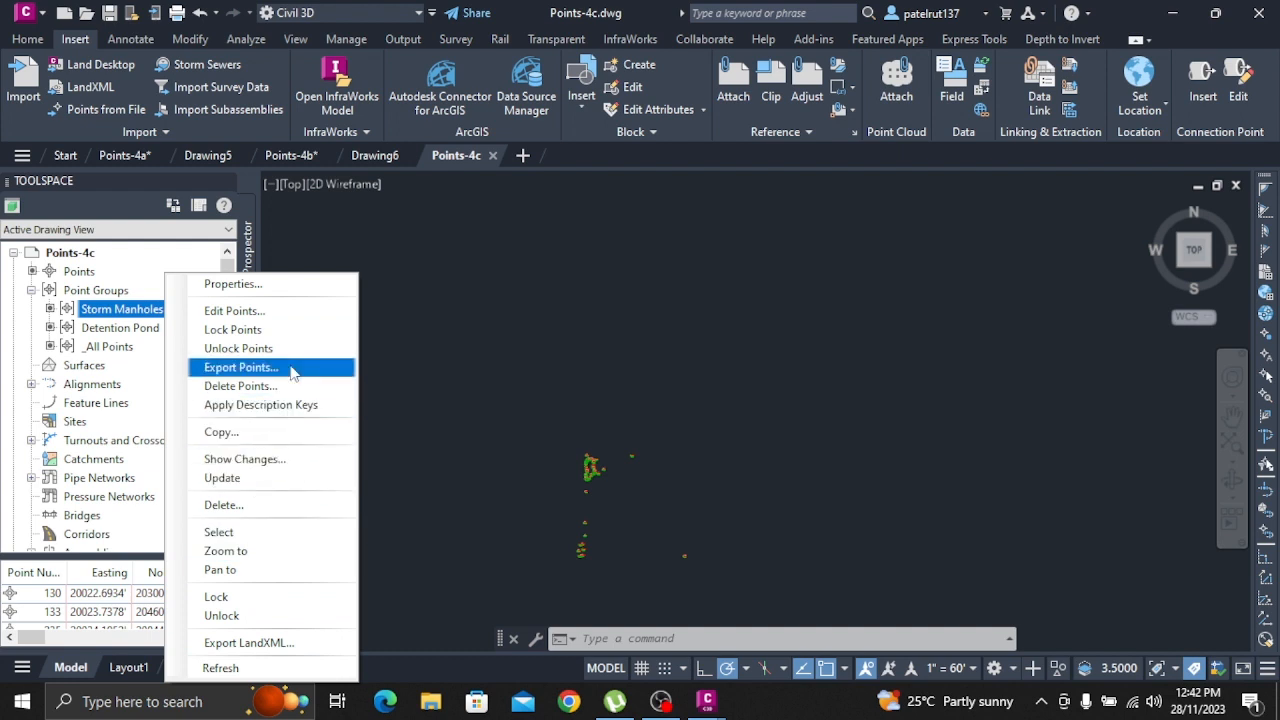
pyautogui.click(324, 290)
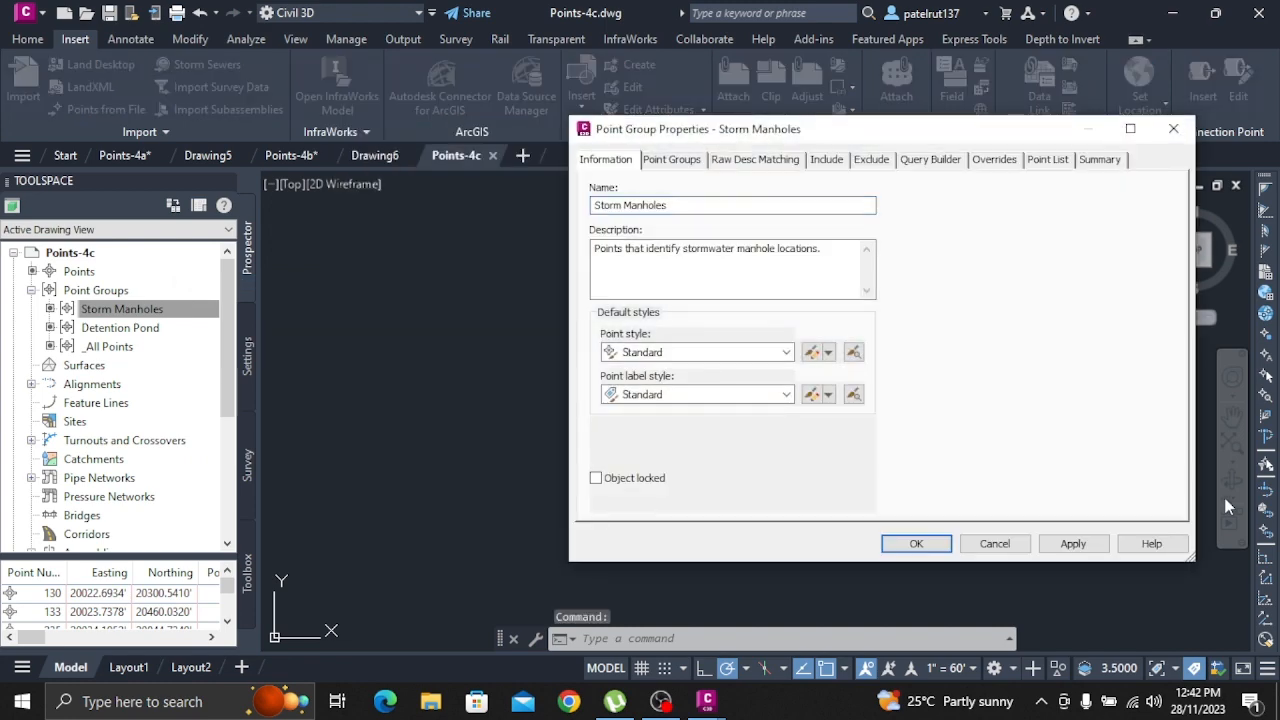
pyautogui.click(990, 536)
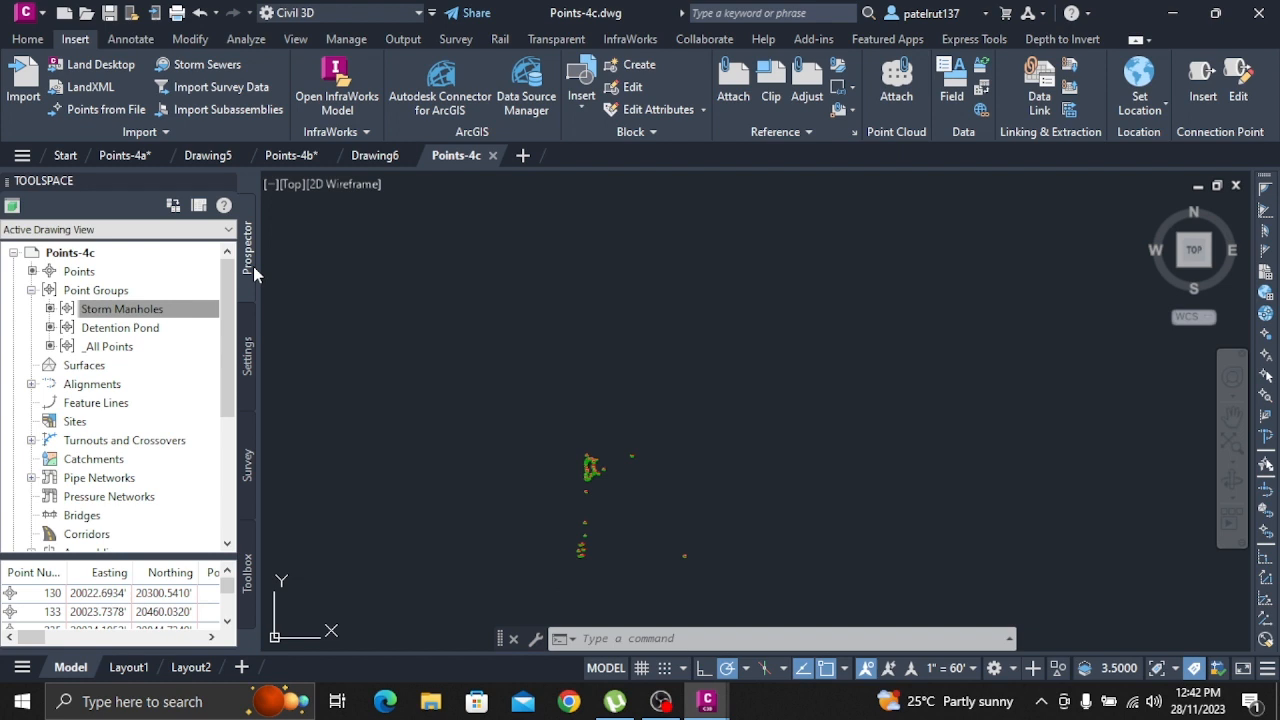
# List the Detention Pond group's points, reopen the properties of the Storm Manholes point group and close them
pyautogui.click(118, 309)
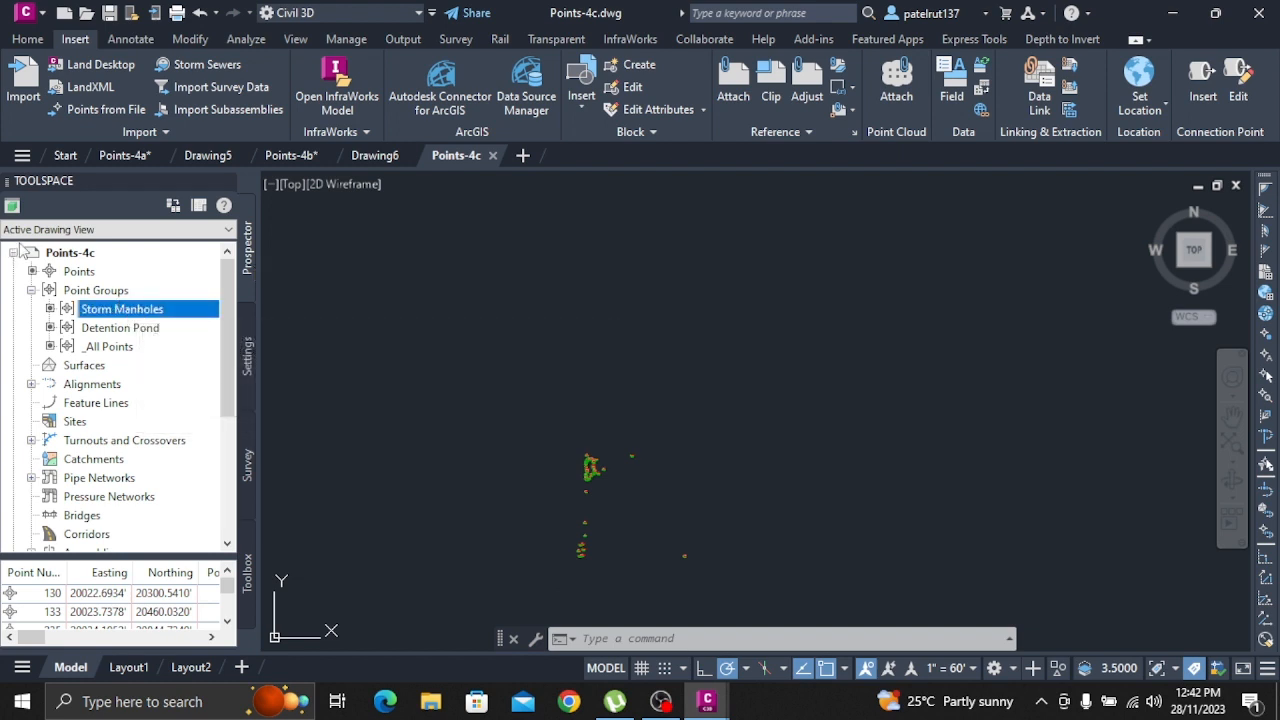
pyautogui.moveTo(118, 312)
pyautogui.click(157, 330)
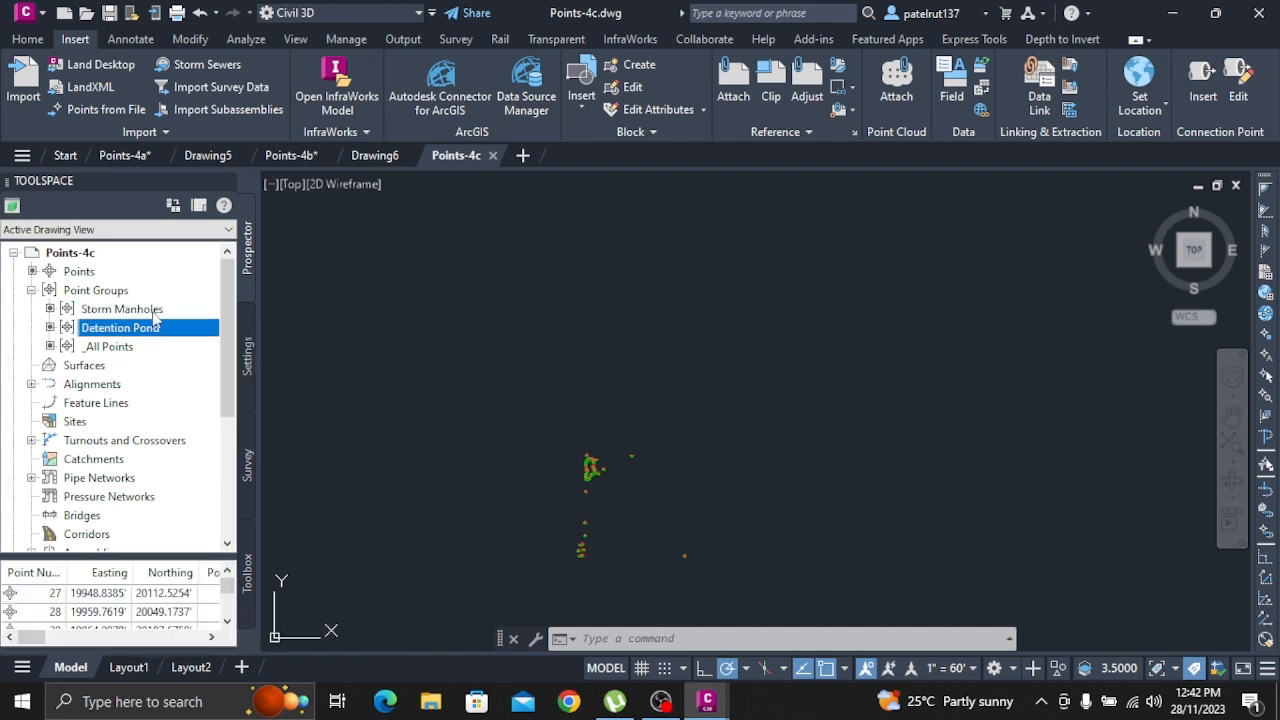
pyautogui.click(155, 311)
pyautogui.rightClick(156, 314)
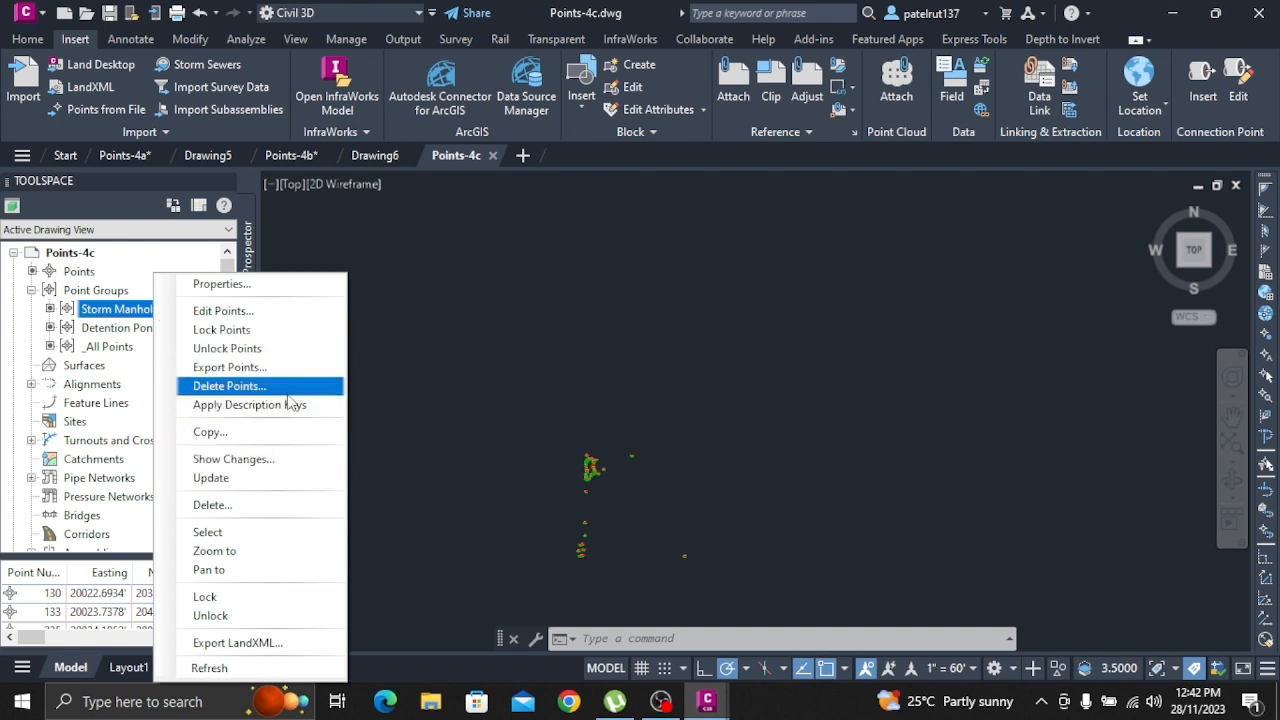
pyautogui.click(318, 290)
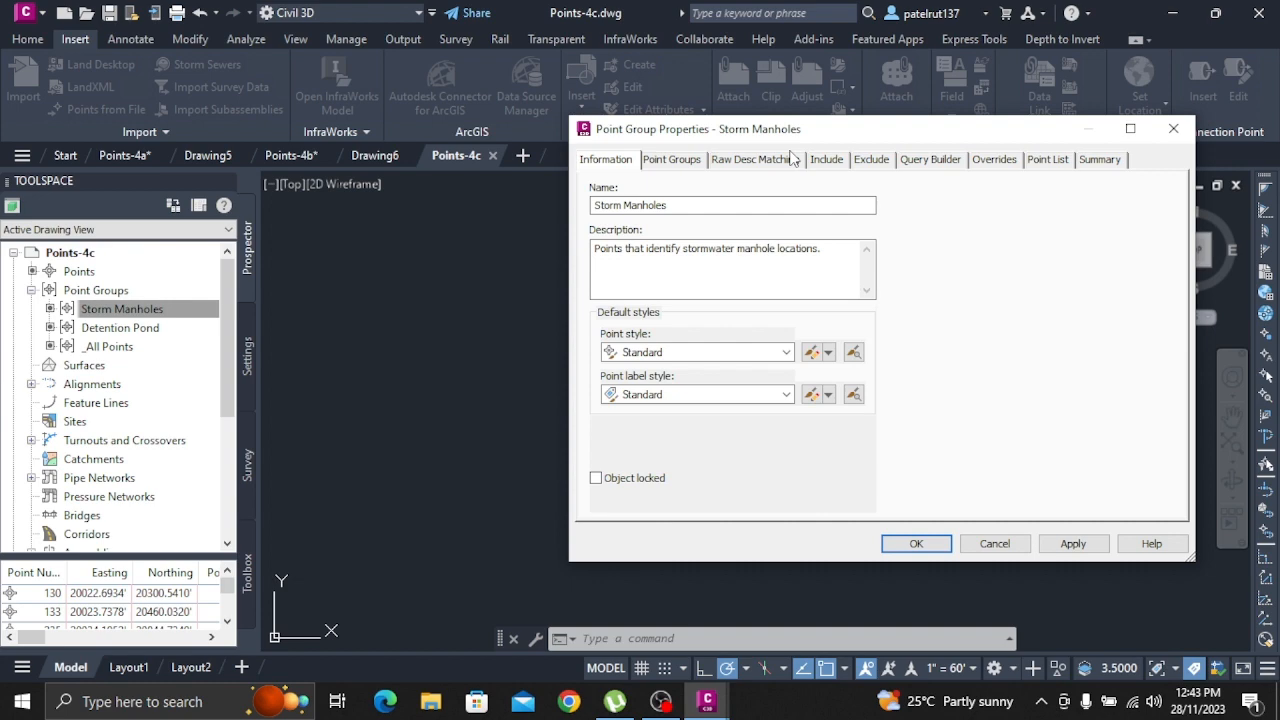
pyautogui.click(1173, 128)
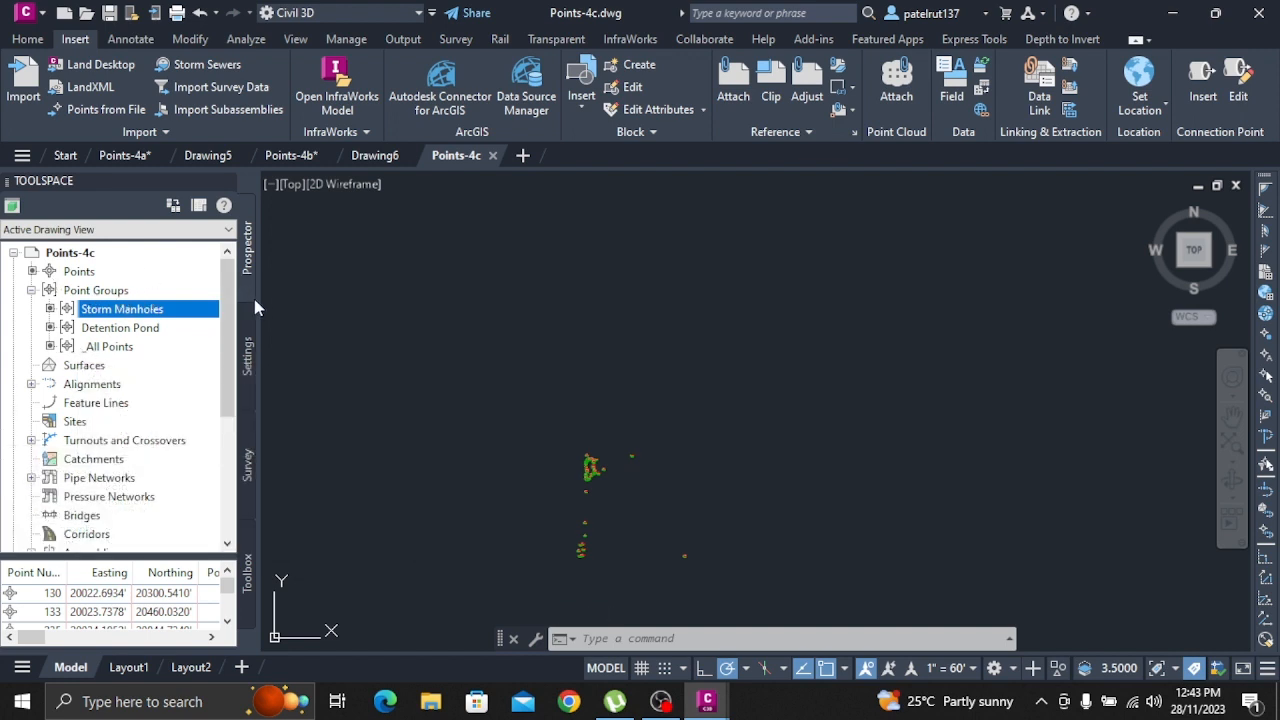
# Look through the Point collection in the drawing settings and return to the Storm Manholes group in Prospector
pyautogui.click(250, 340)
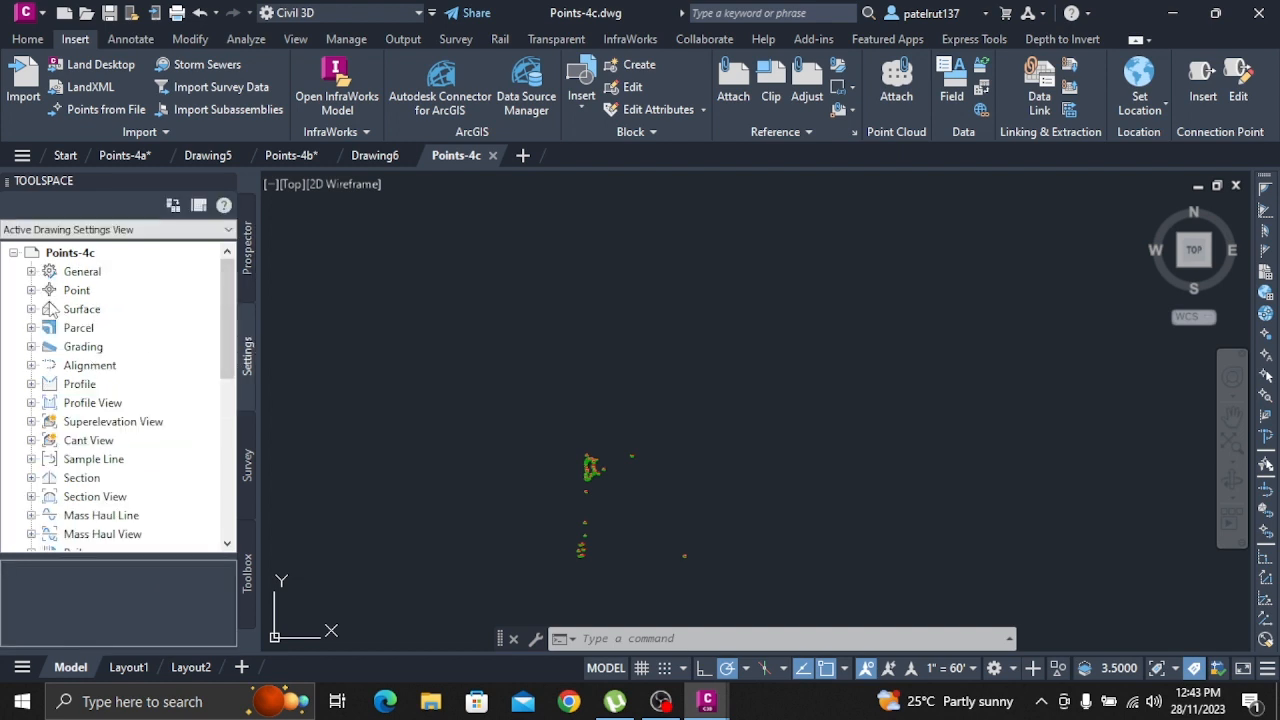
pyautogui.click(31, 290)
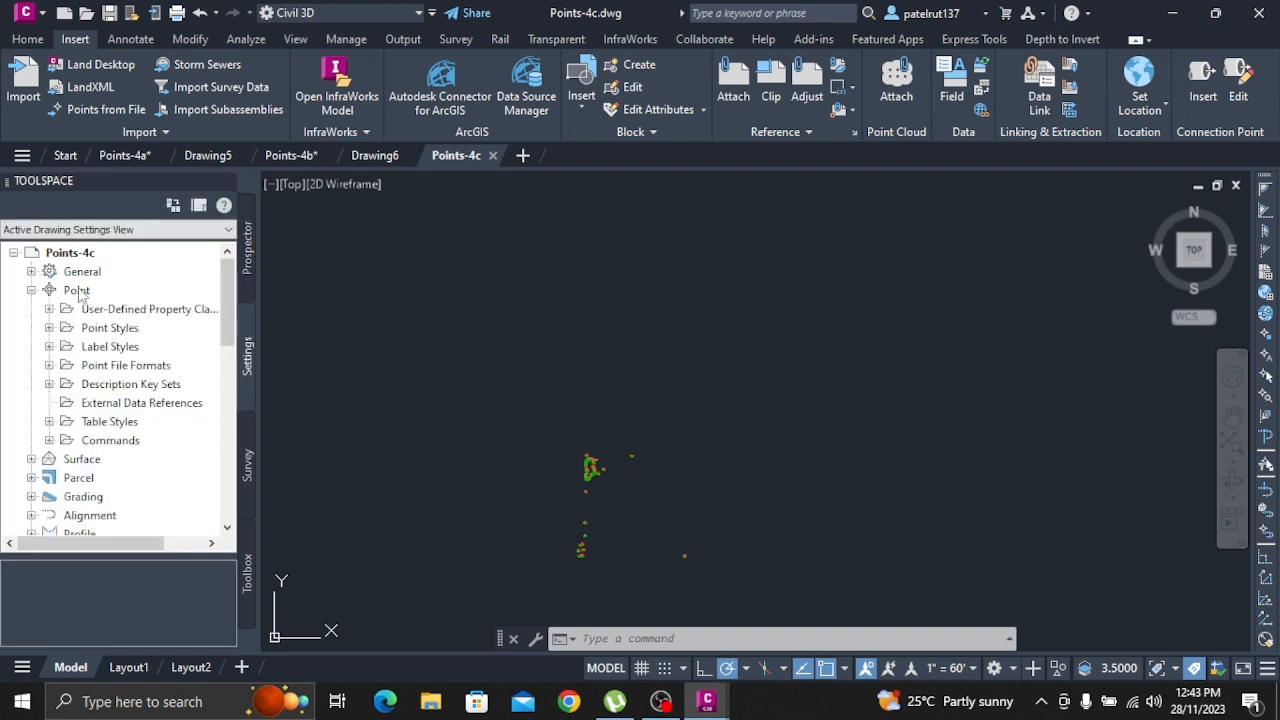
pyautogui.click(249, 262)
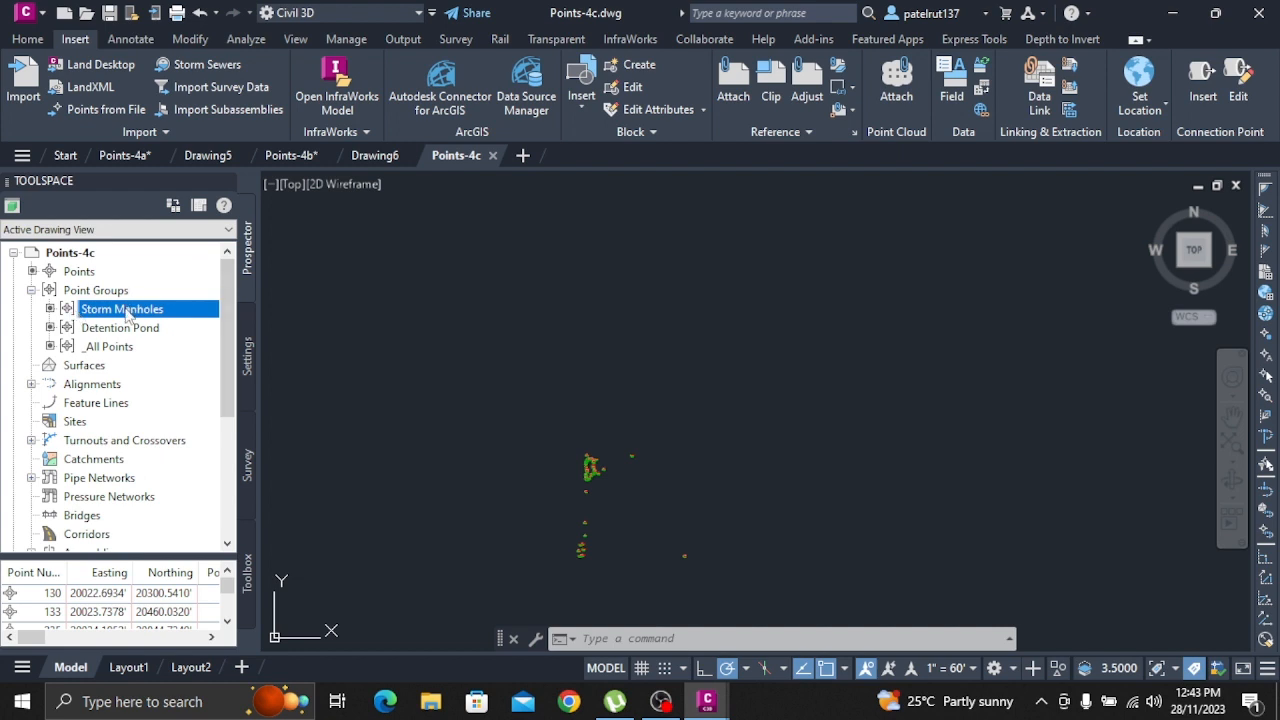
pyautogui.moveTo(127, 316)
pyautogui.scroll(6, 564, 527)
pyautogui.scroll(-4, 740, 420)
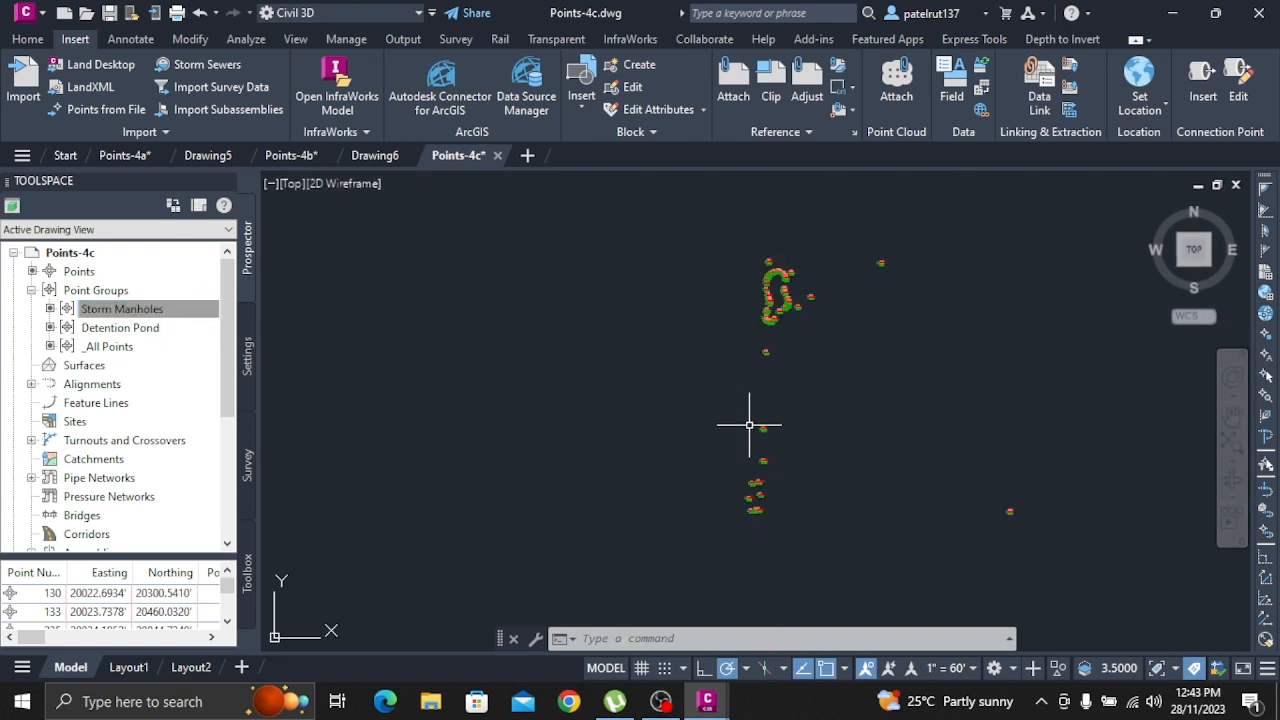
# Review the point group order and the nested point group options of Storm Manholes, and close both property dialogs
pyautogui.rightClick(145, 312)
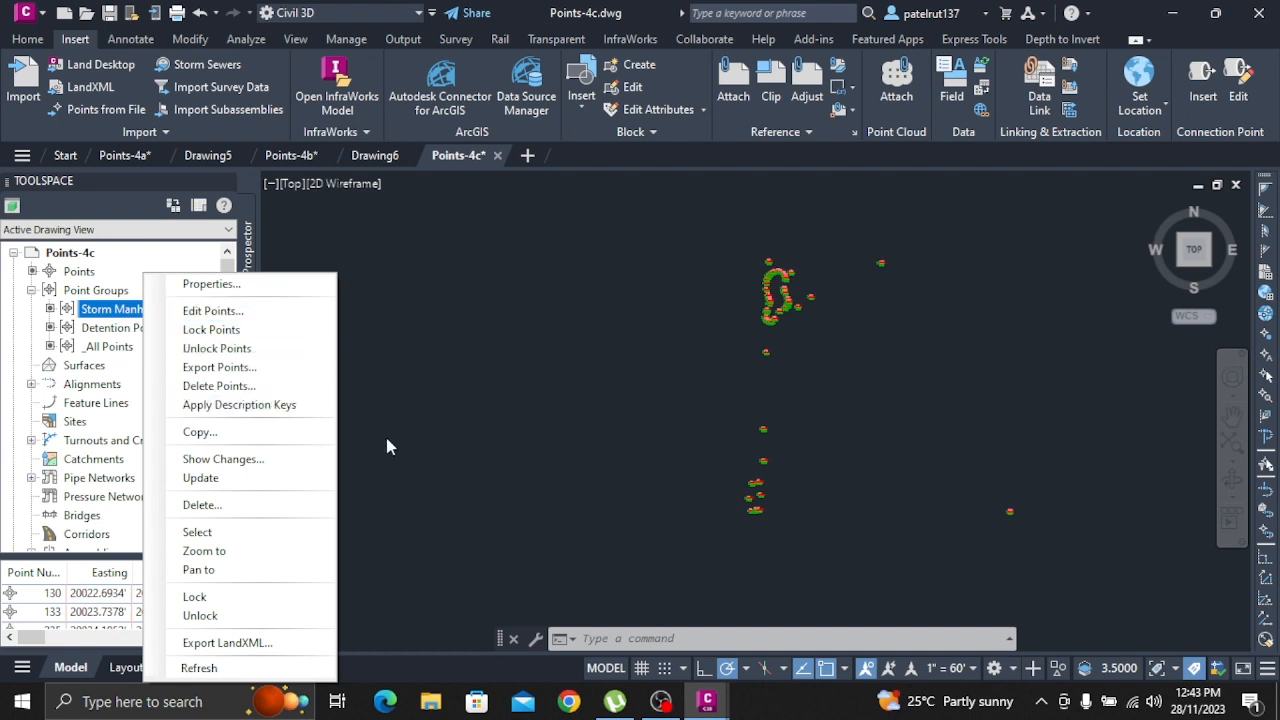
pyautogui.click(82, 291)
pyautogui.rightClick(85, 291)
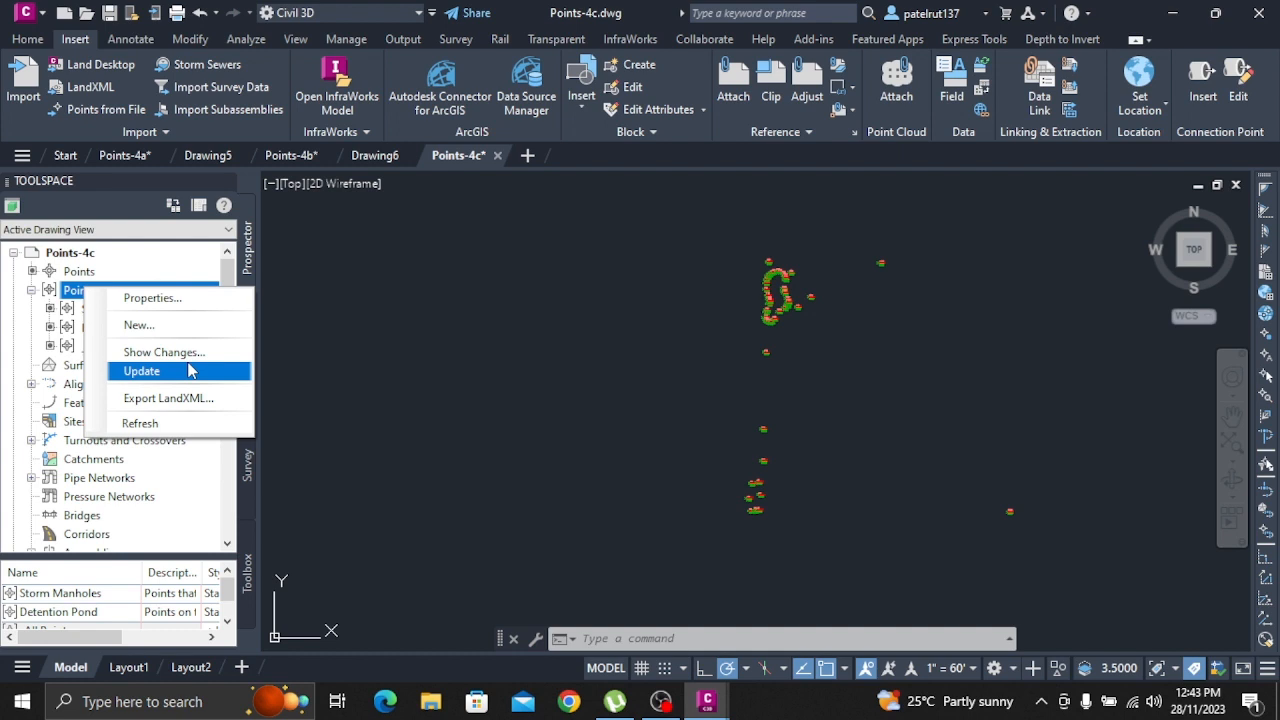
pyautogui.click(207, 296)
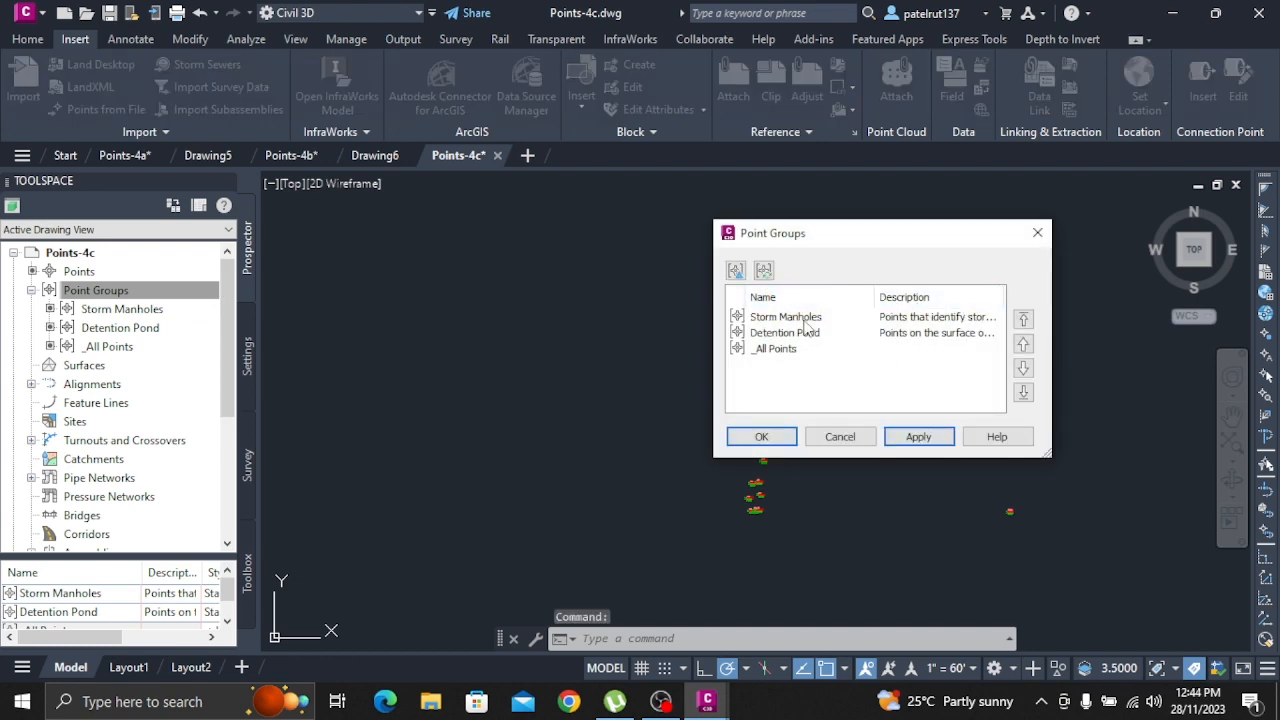
pyautogui.click(812, 318)
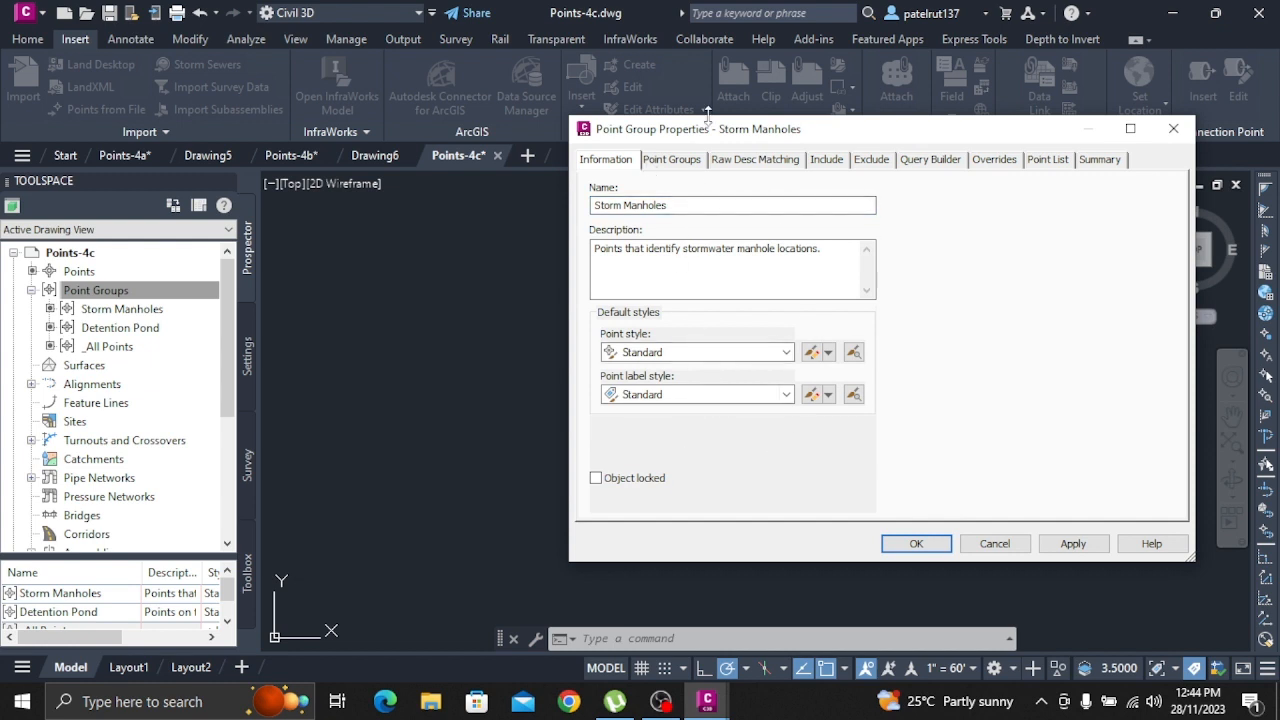
pyautogui.click(672, 160)
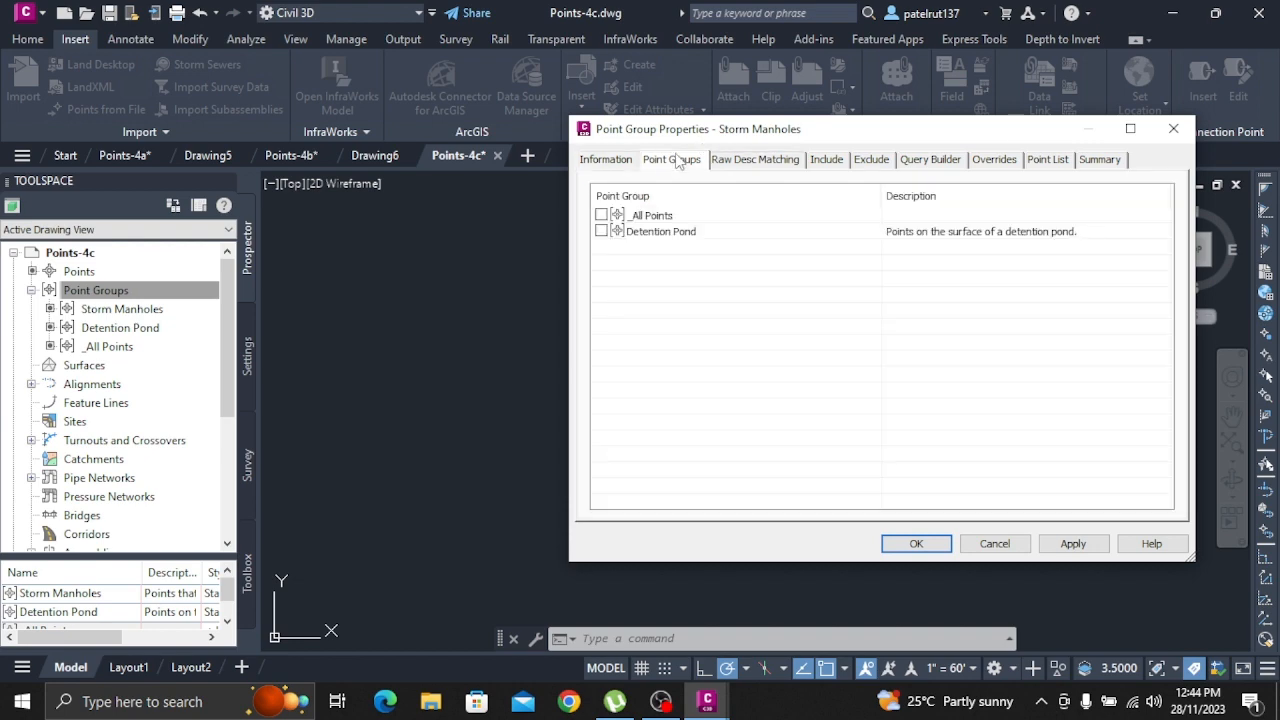
pyautogui.click(1172, 131)
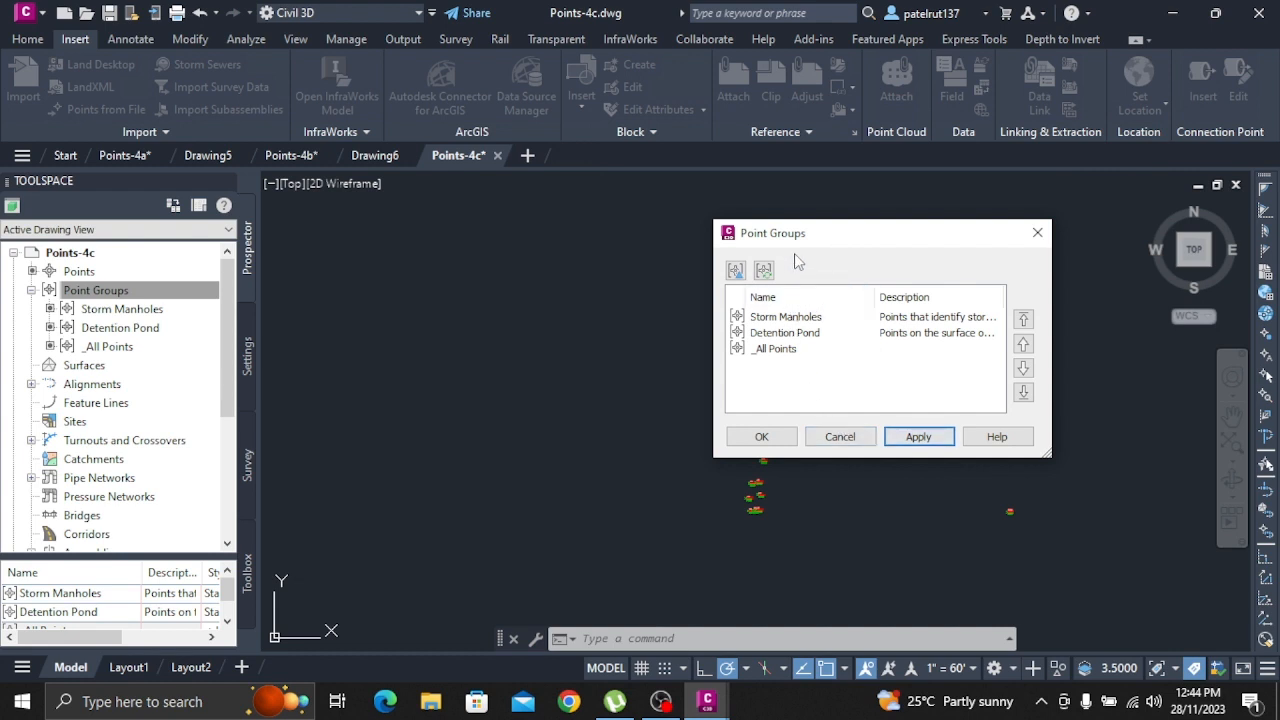
pyautogui.click(1037, 232)
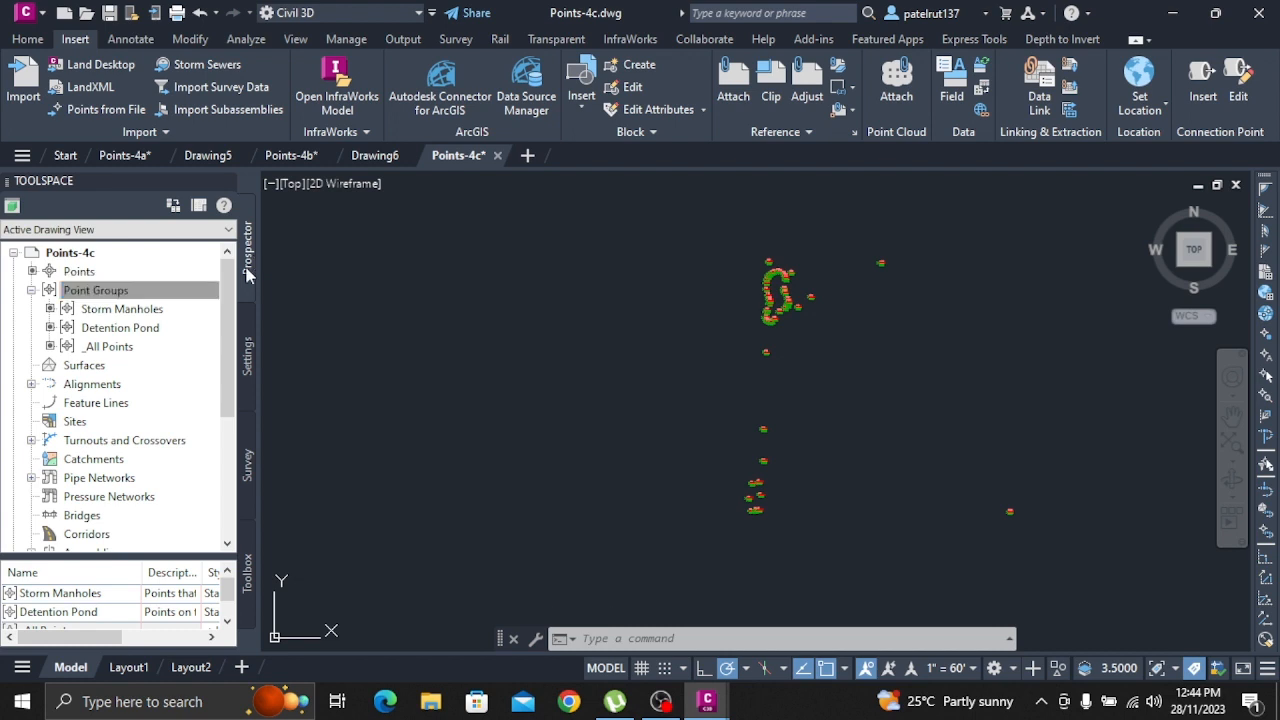
pyautogui.click(31, 290)
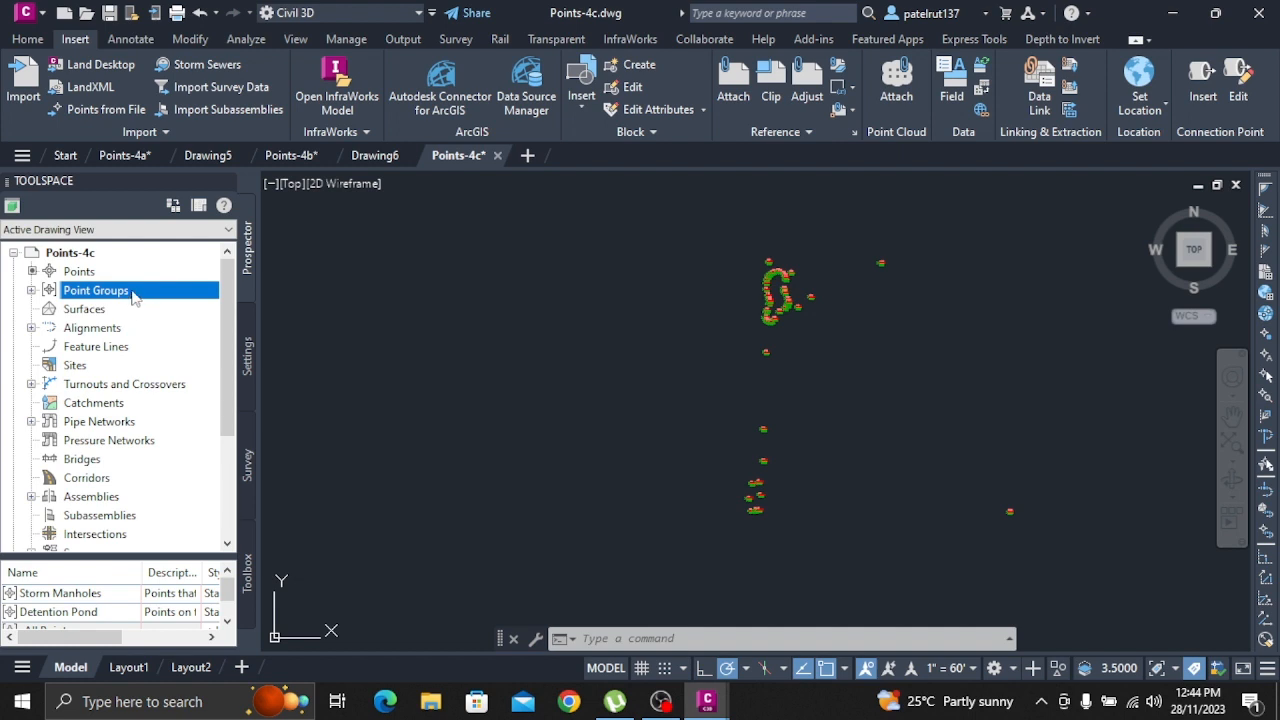
pyautogui.doubleClick(108, 296)
pyautogui.doubleClick(108, 297)
pyautogui.rightClick(109, 299)
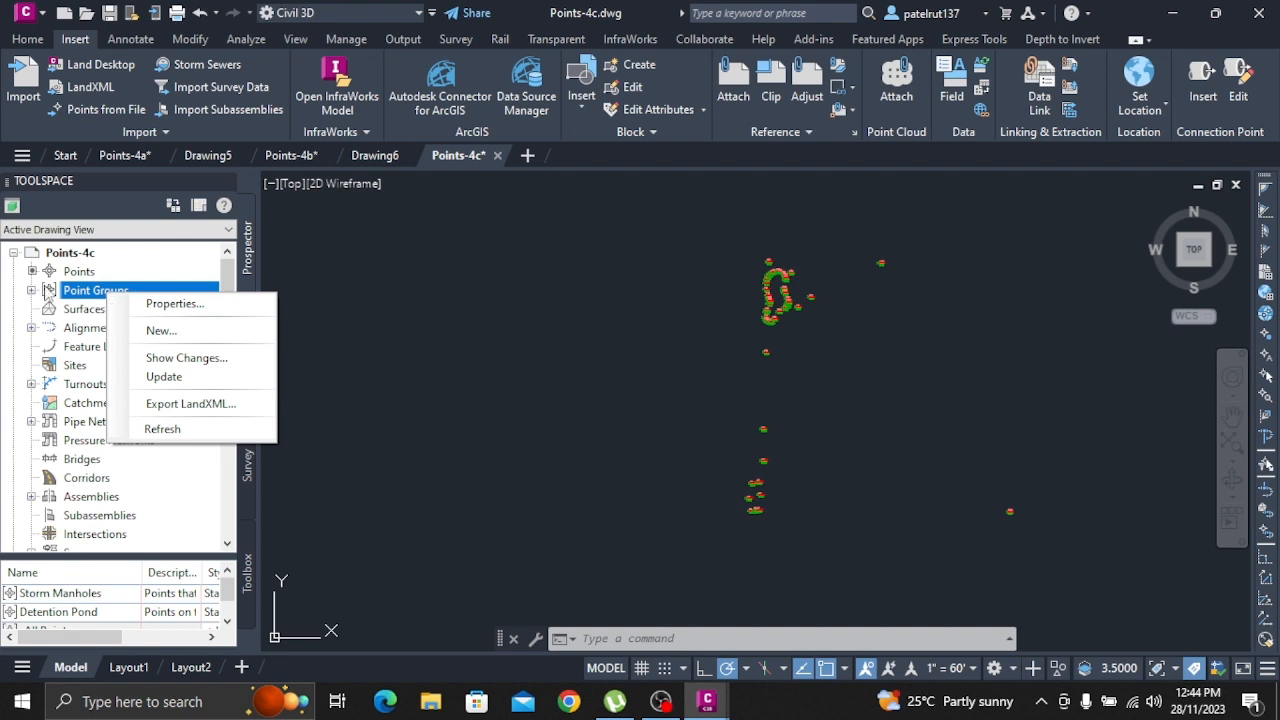
pyautogui.click(32, 291)
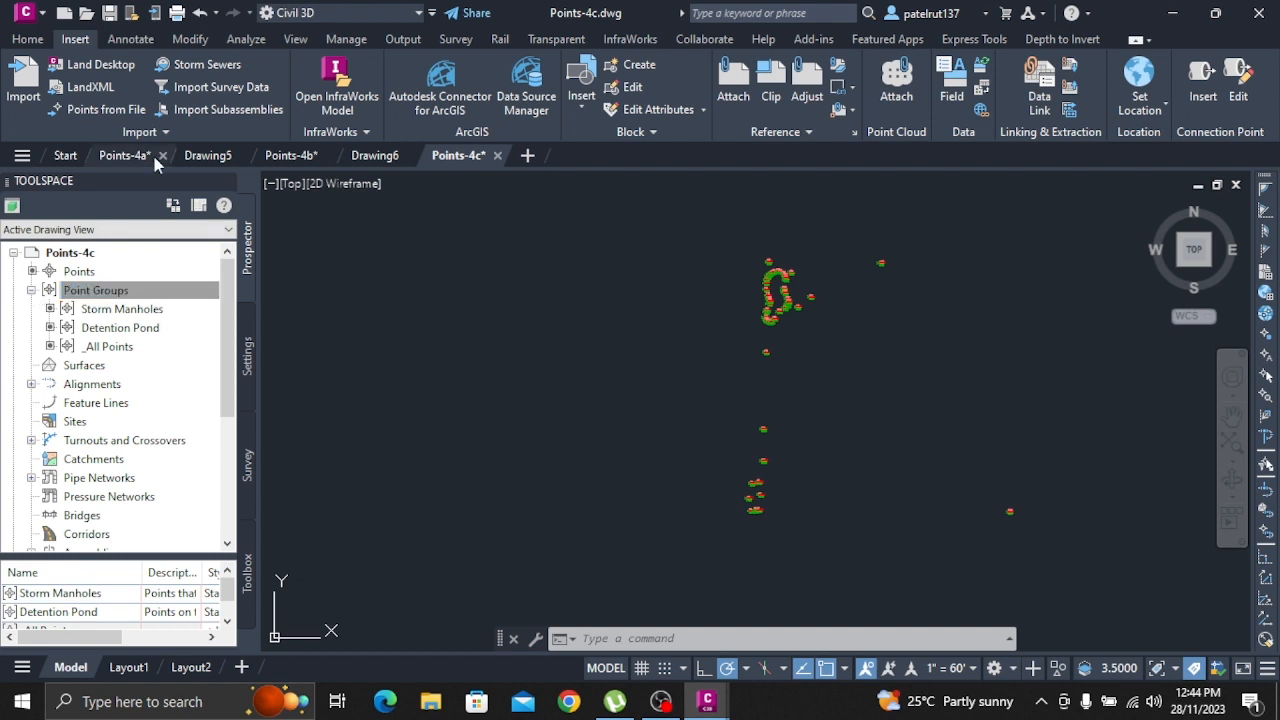
# List the Storm Manholes group's points in the point editor, close it, and select the group's points in the drawing
pyautogui.click(80, 593)
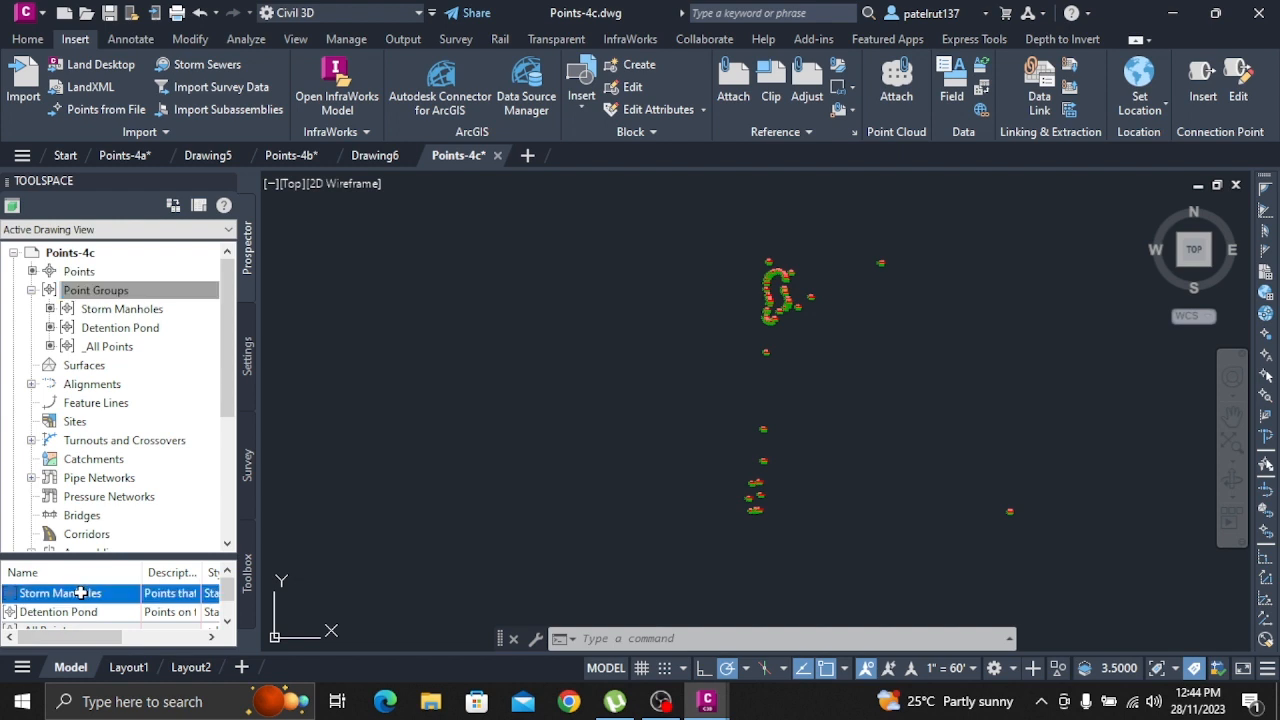
pyautogui.click(80, 593)
pyautogui.click(157, 599)
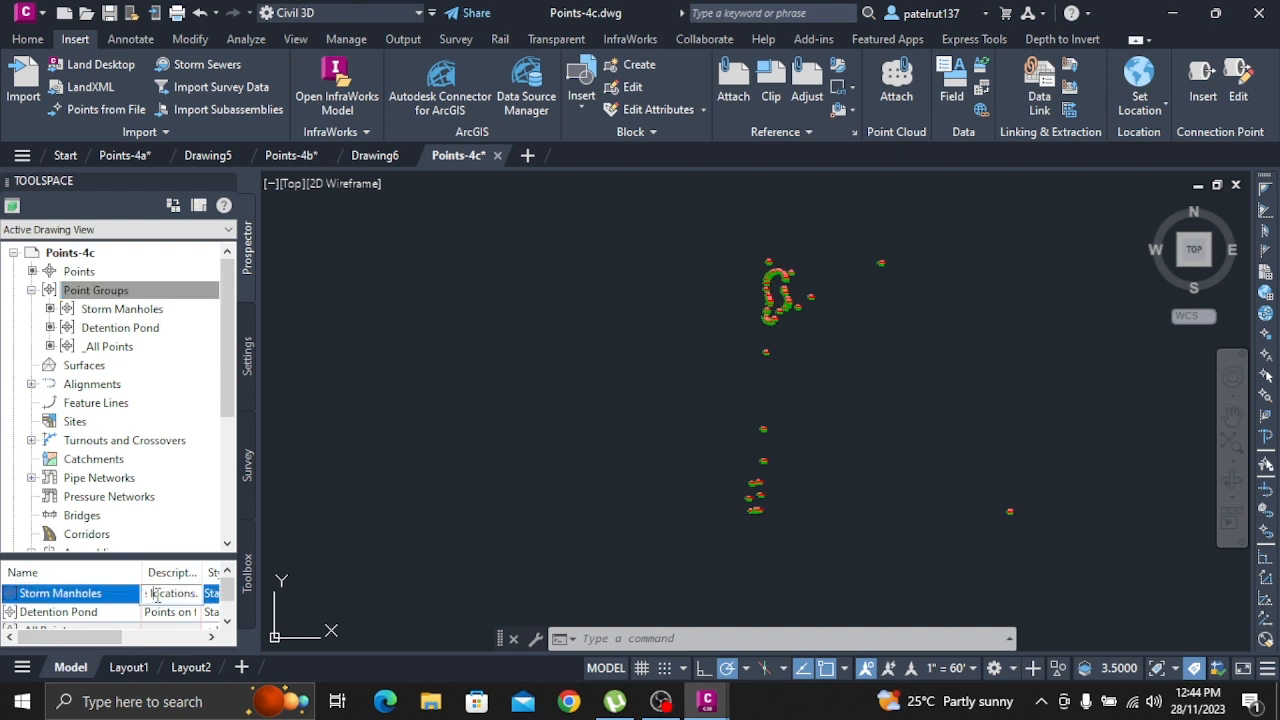
pyautogui.click(117, 595)
pyautogui.rightClick(117, 594)
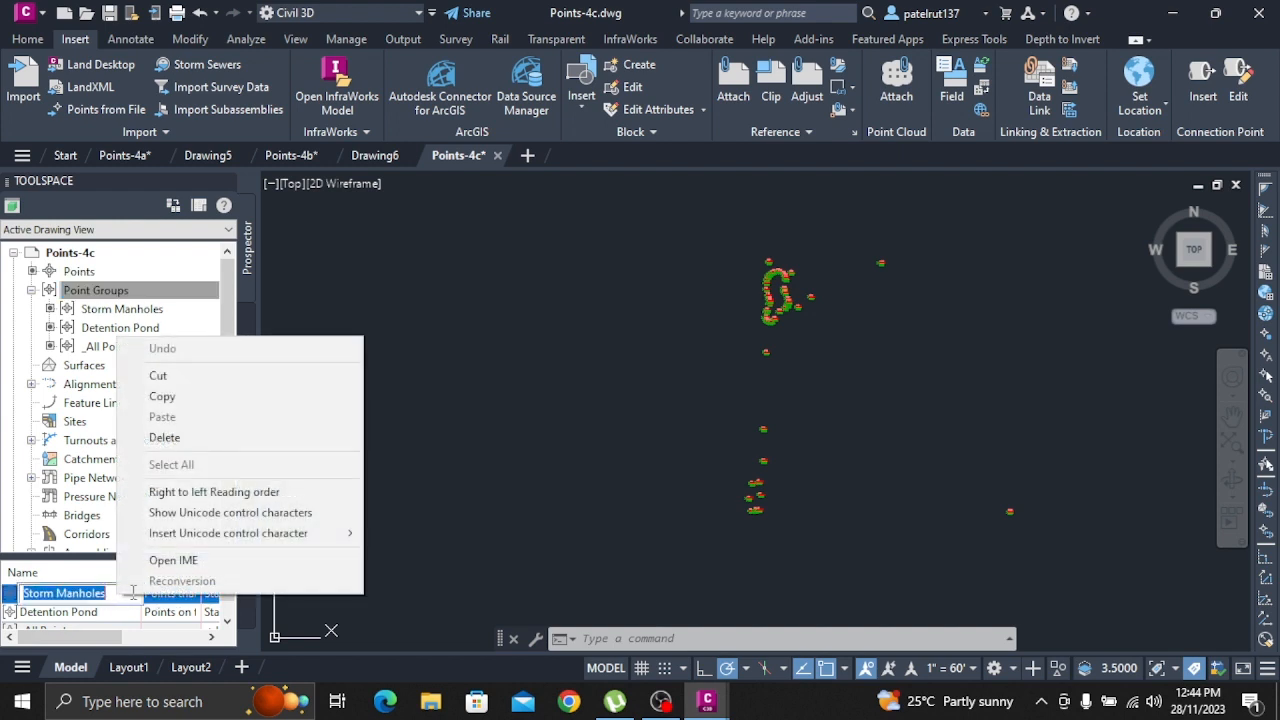
pyautogui.click(88, 614)
pyautogui.click(108, 596)
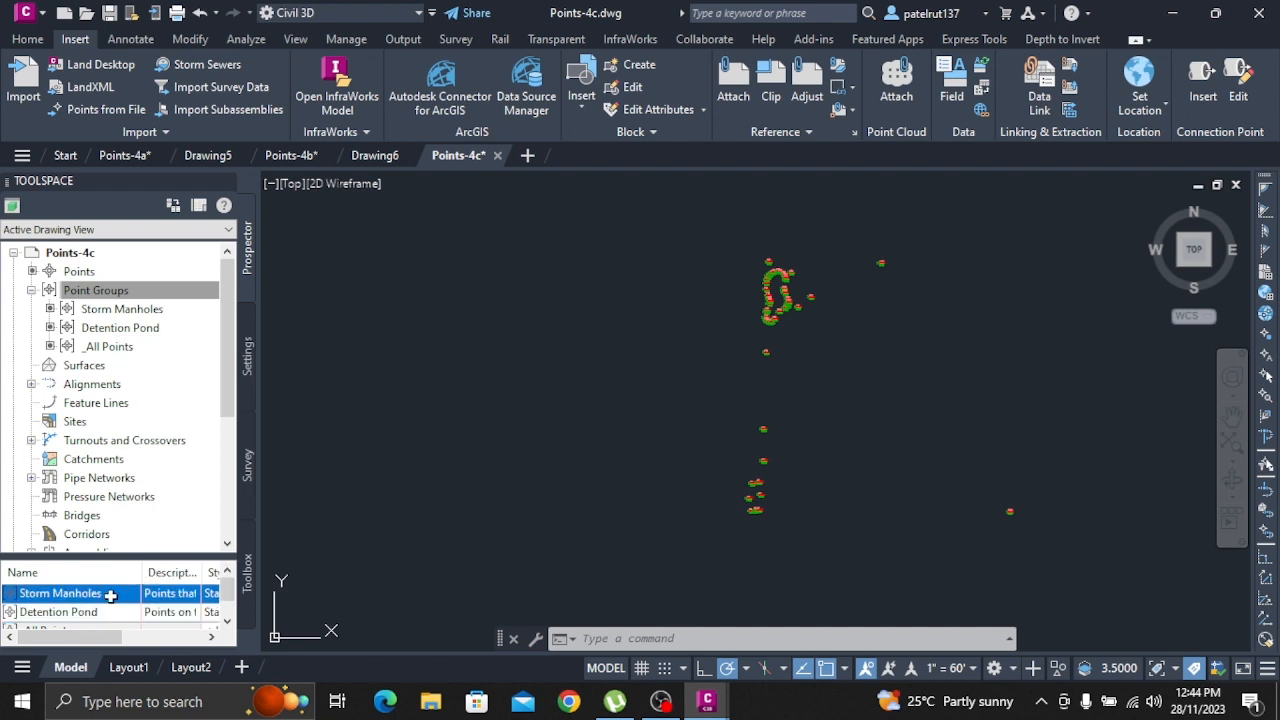
pyautogui.rightClick(111, 596)
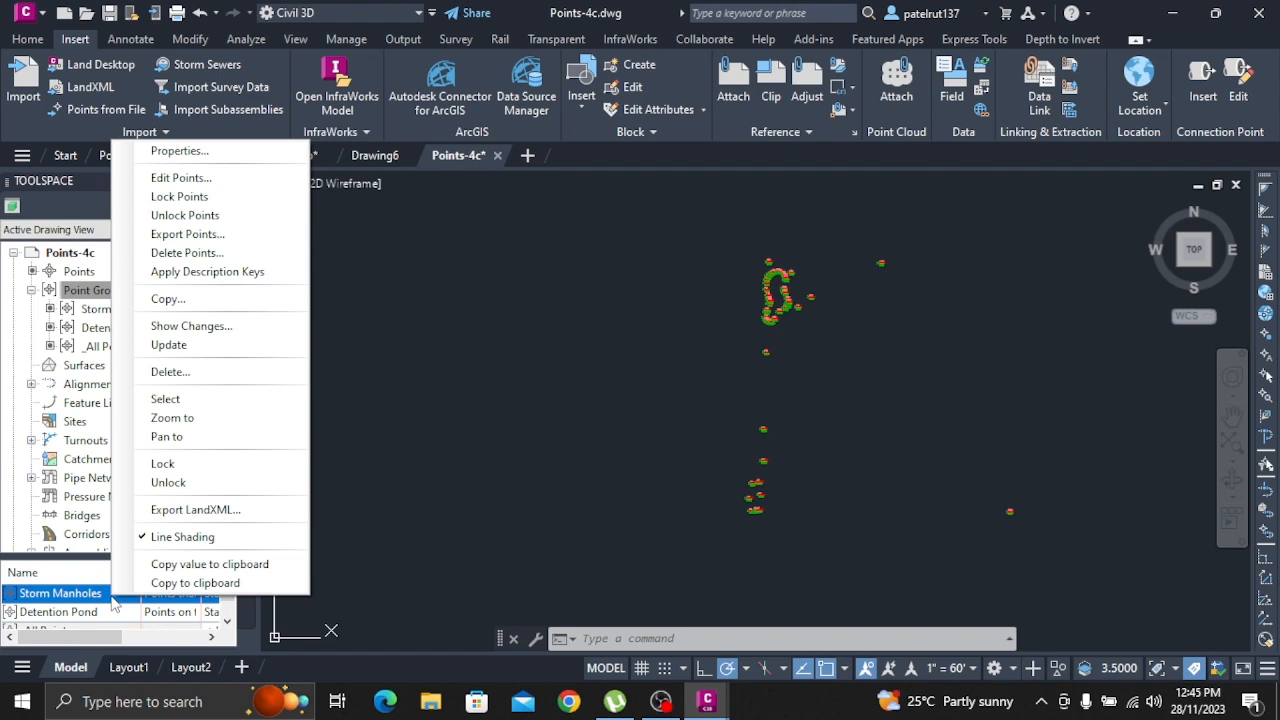
pyautogui.click(213, 180)
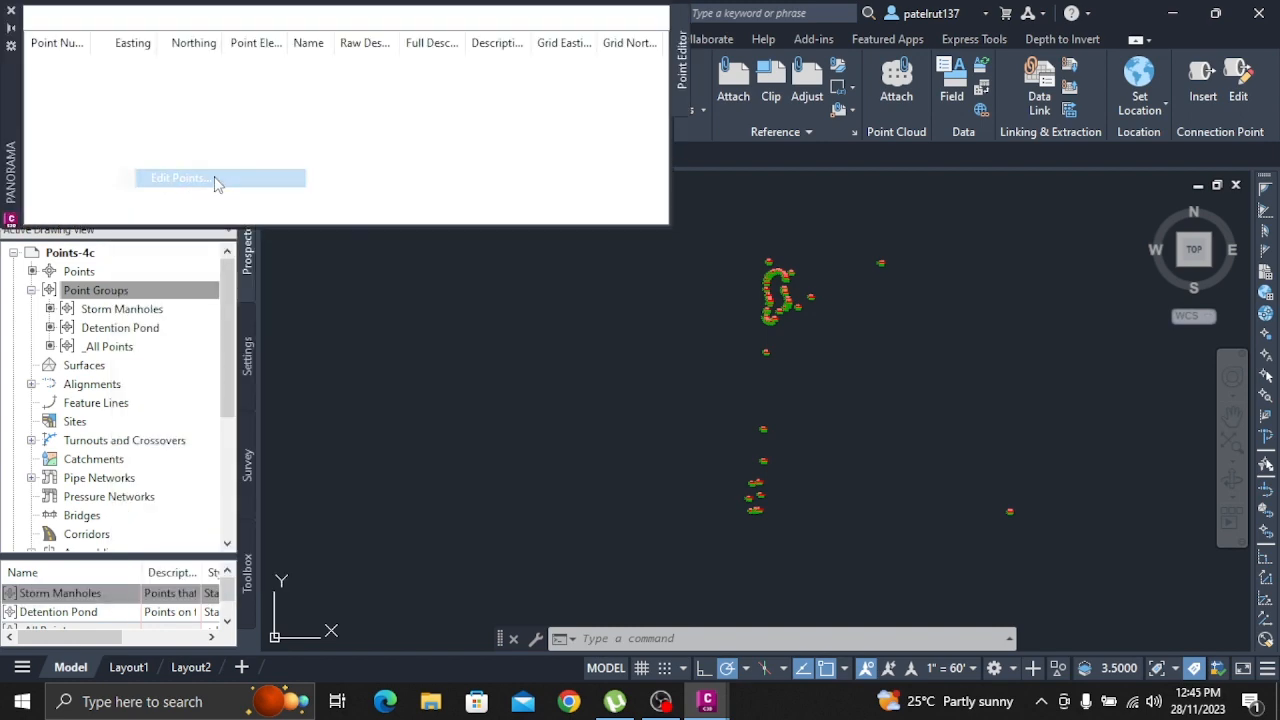
pyautogui.click(12, 15)
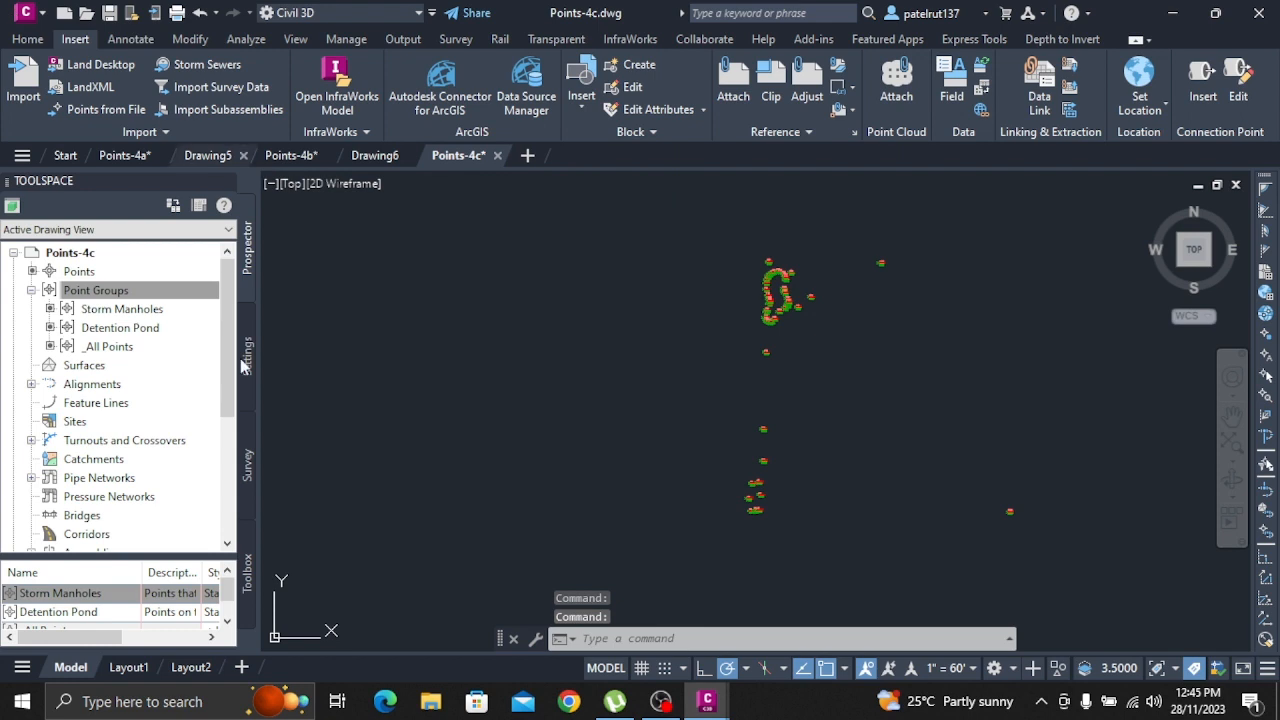
pyautogui.rightClick(160, 598)
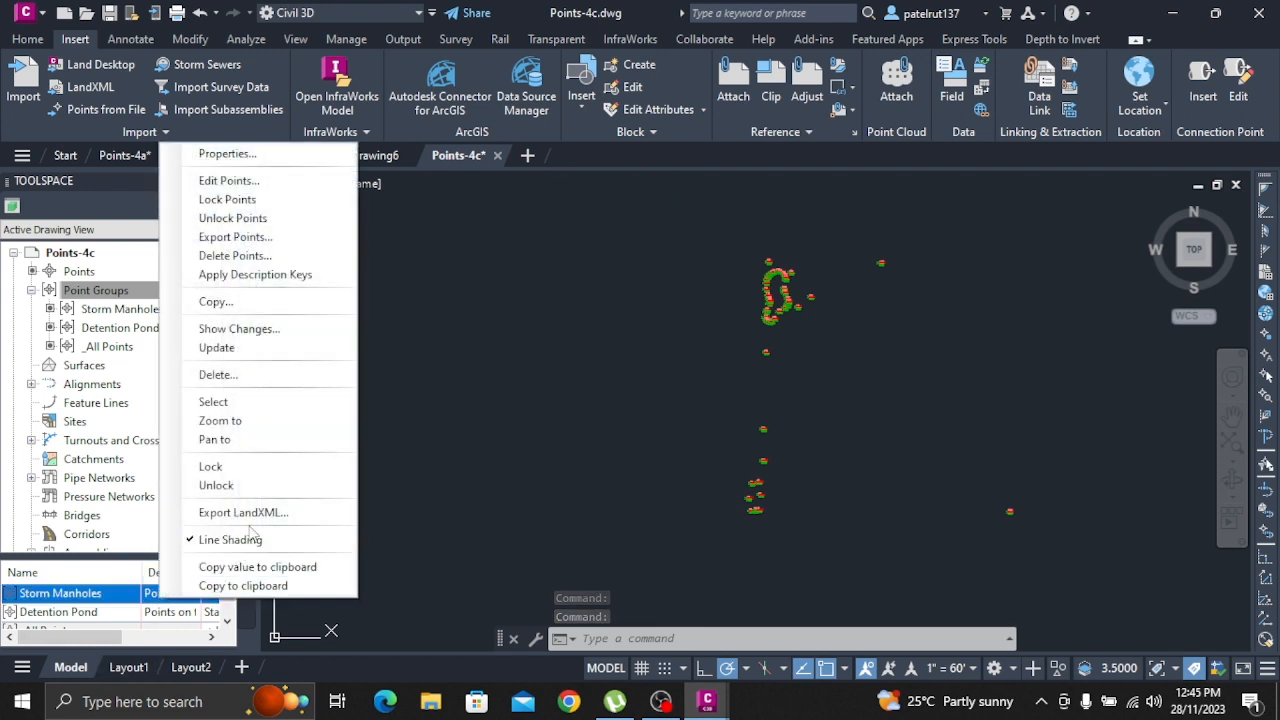
pyautogui.click(236, 404)
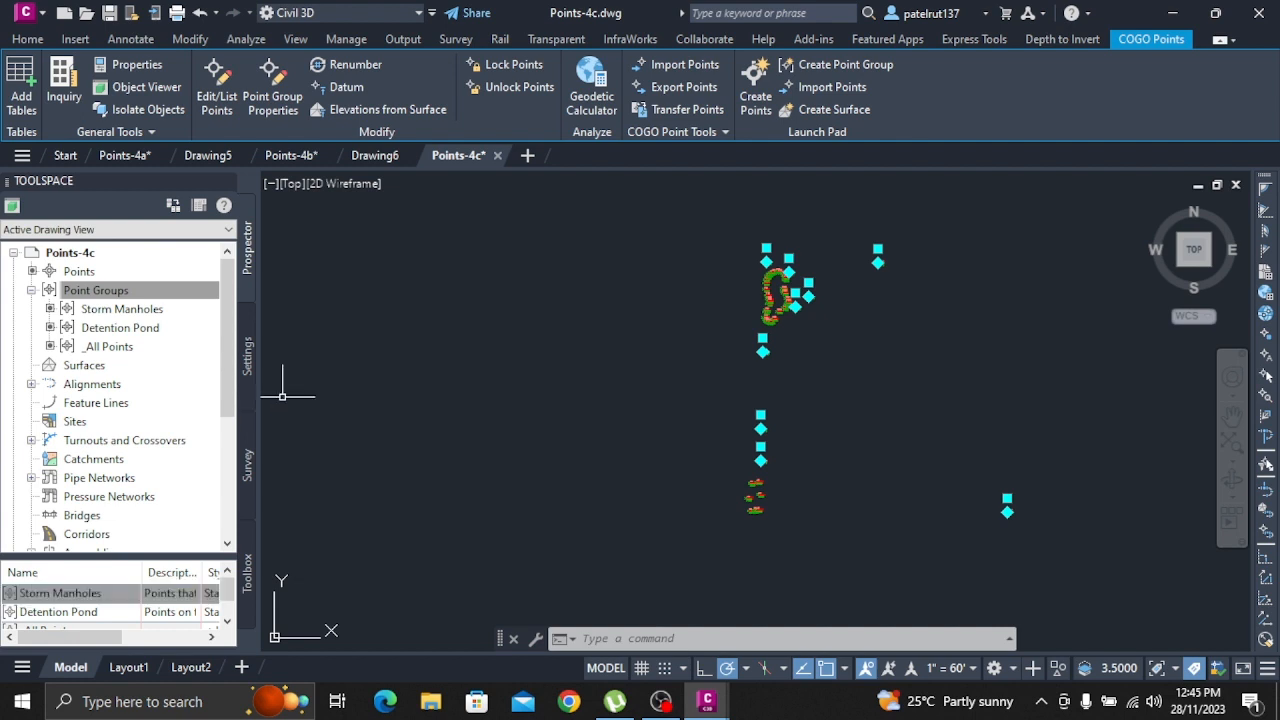
# Start a new blank drawing and open the Points-4d drawing from the Drawings folder
pyautogui.click(528, 155)
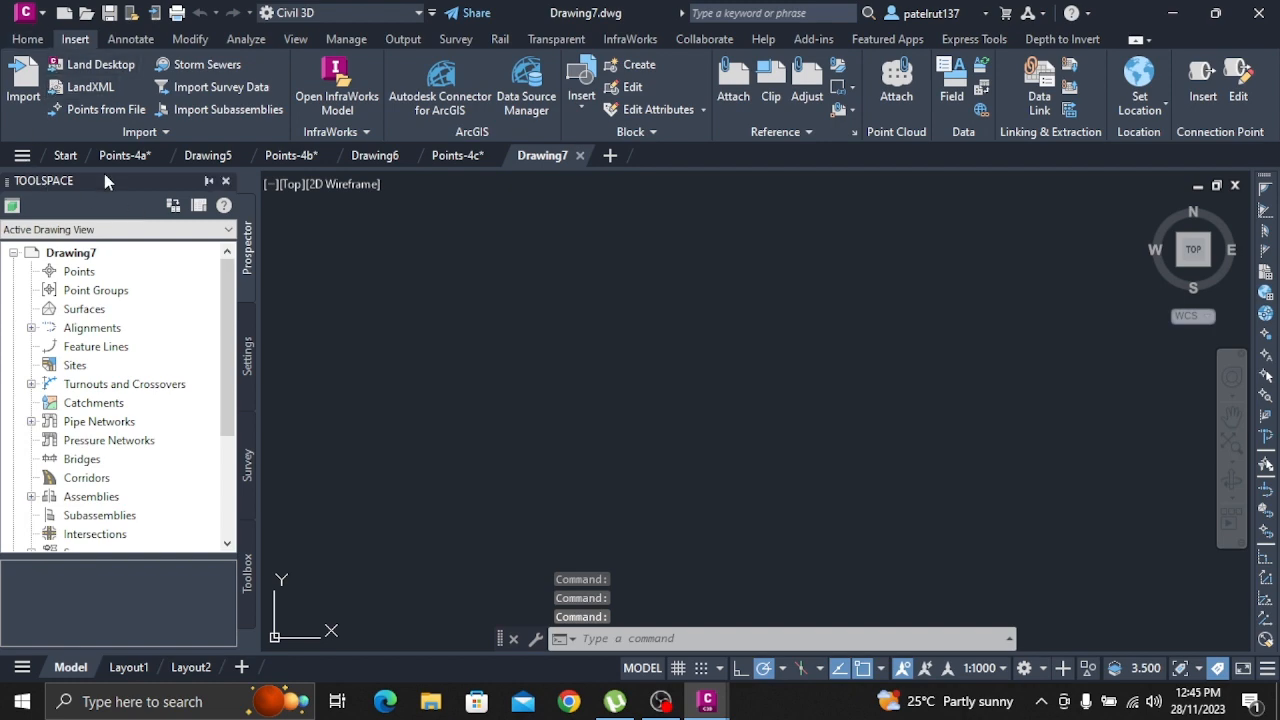
pyautogui.click(40, 12)
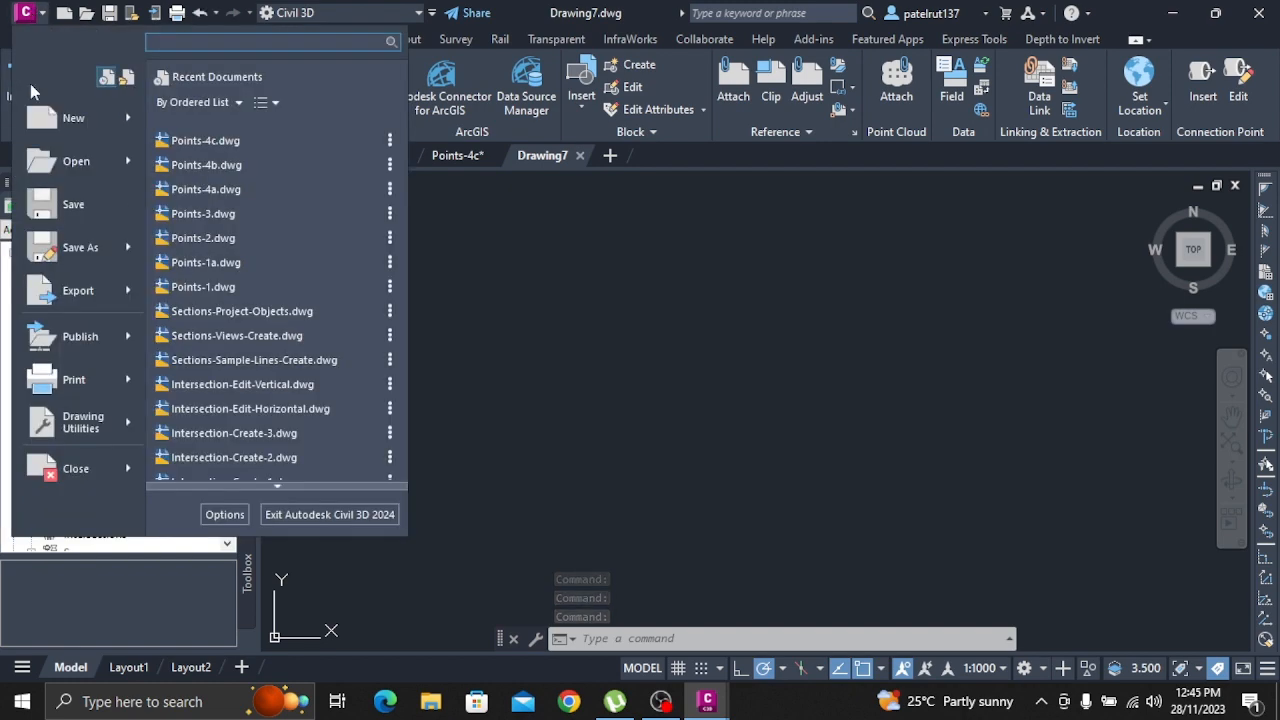
pyautogui.click(50, 176)
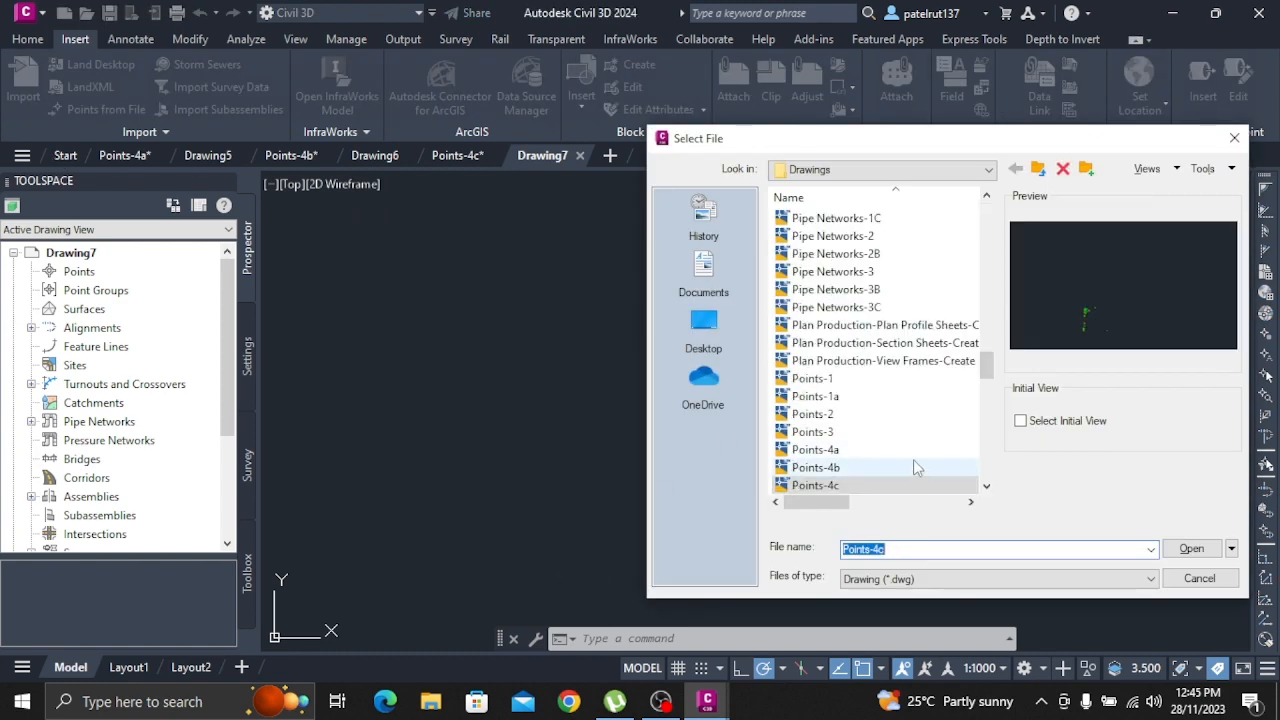
pyautogui.scroll(-1, 866, 474)
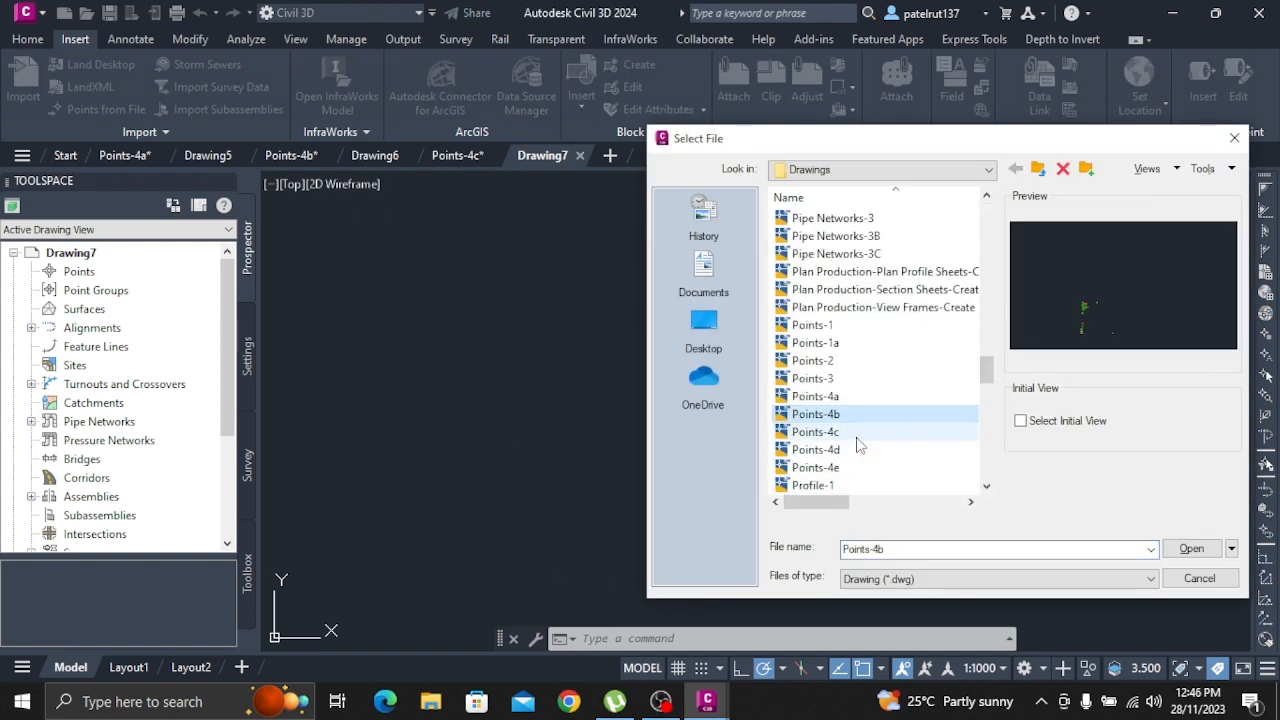
pyautogui.click(836, 451)
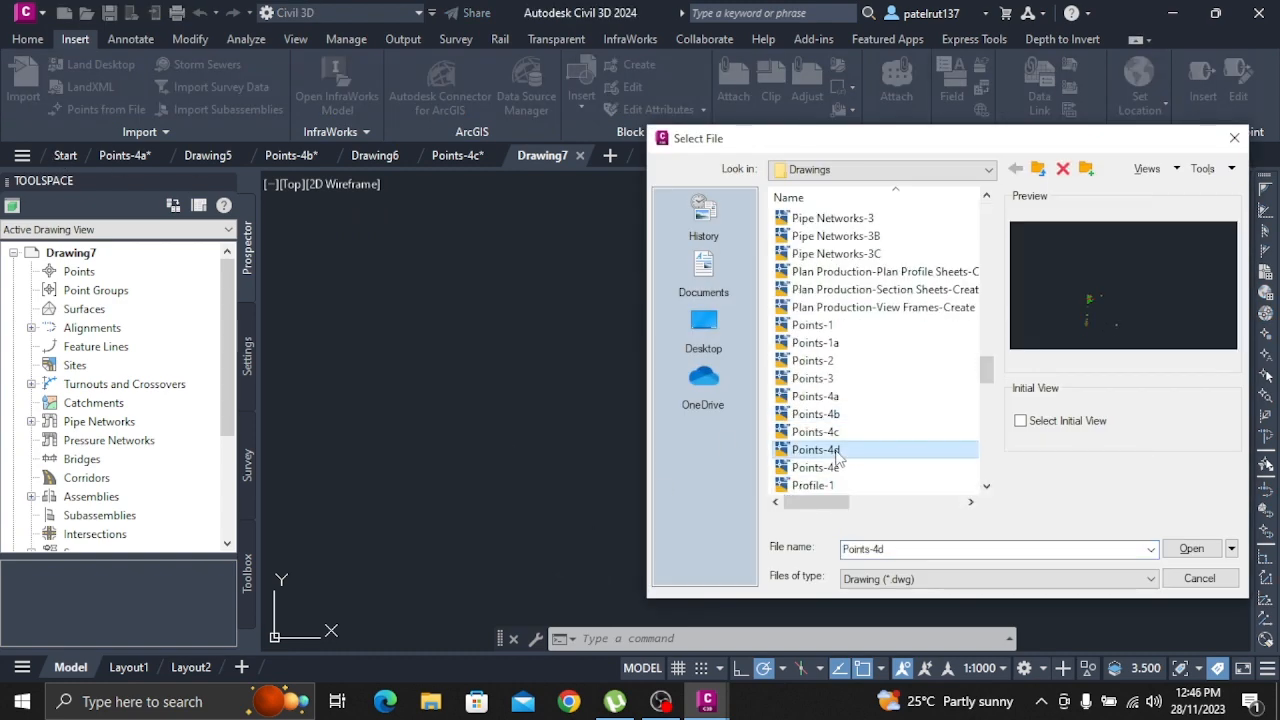
pyautogui.click(1193, 549)
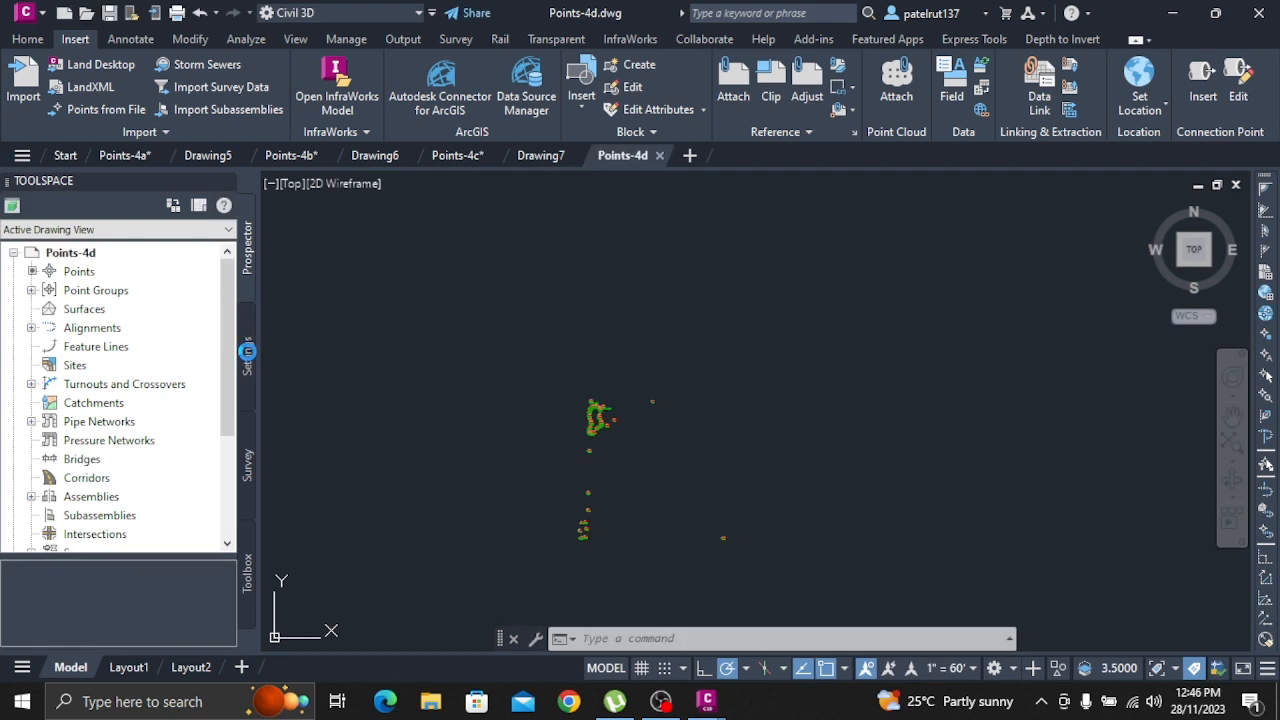
# Expand the Point collection in the Points-4d drawing settings and select Point File Formats
pyautogui.click(247, 353)
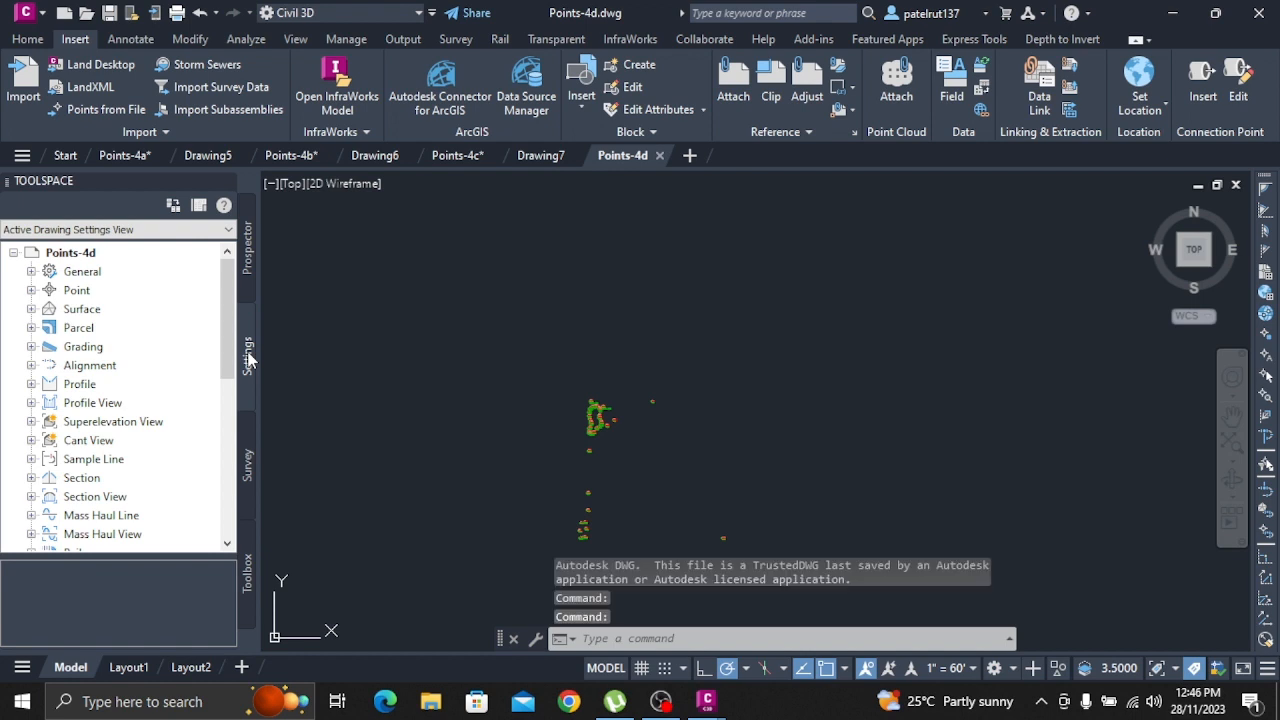
pyautogui.click(32, 290)
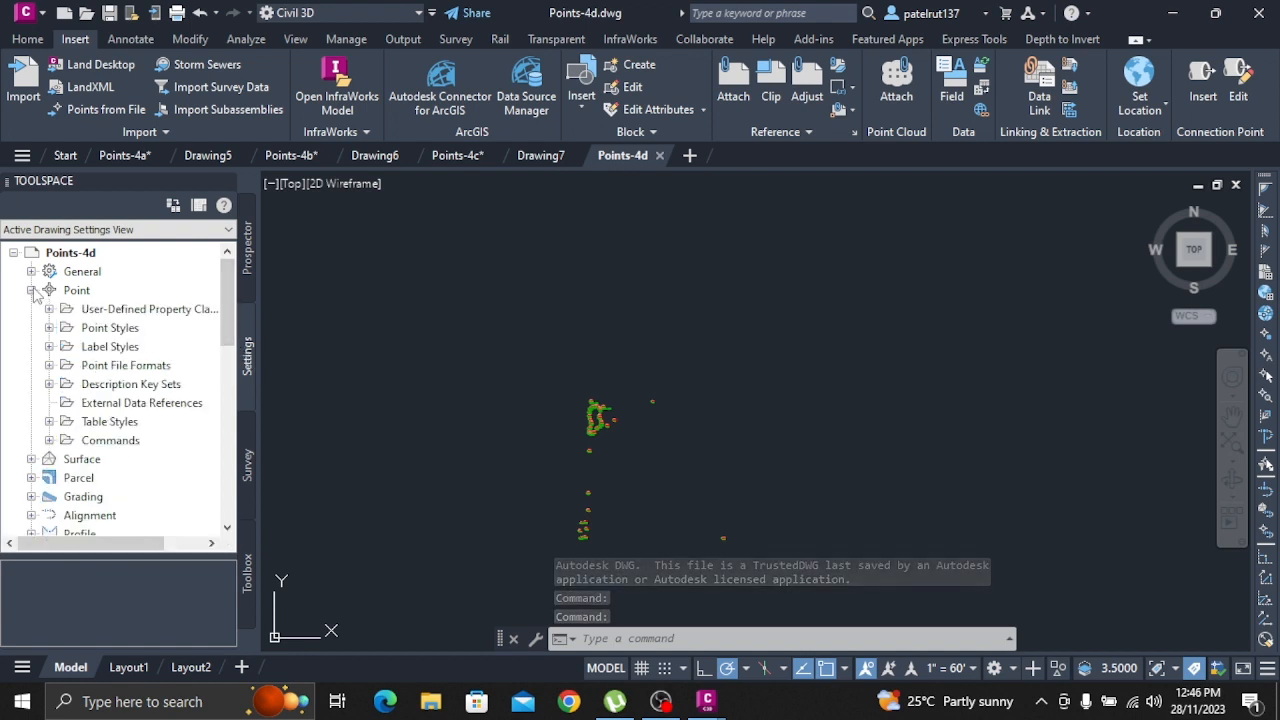
pyautogui.click(122, 368)
pyautogui.rightClick(122, 368)
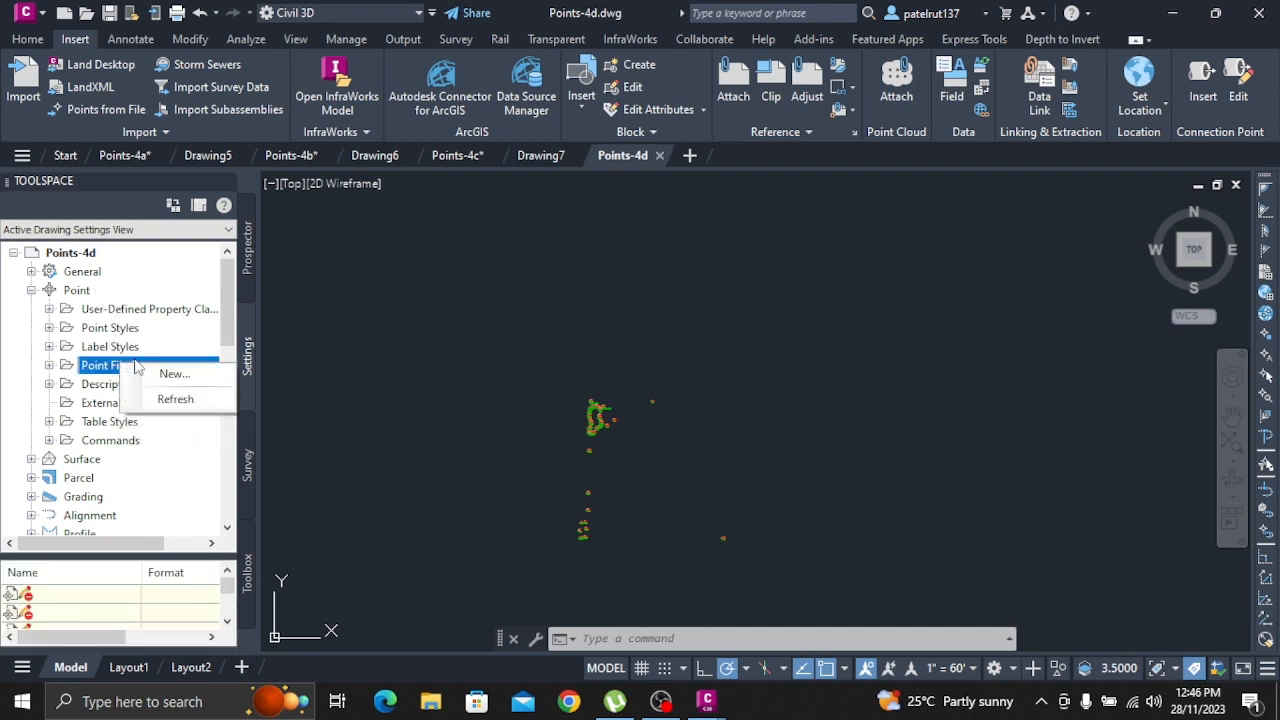
pyautogui.click(168, 373)
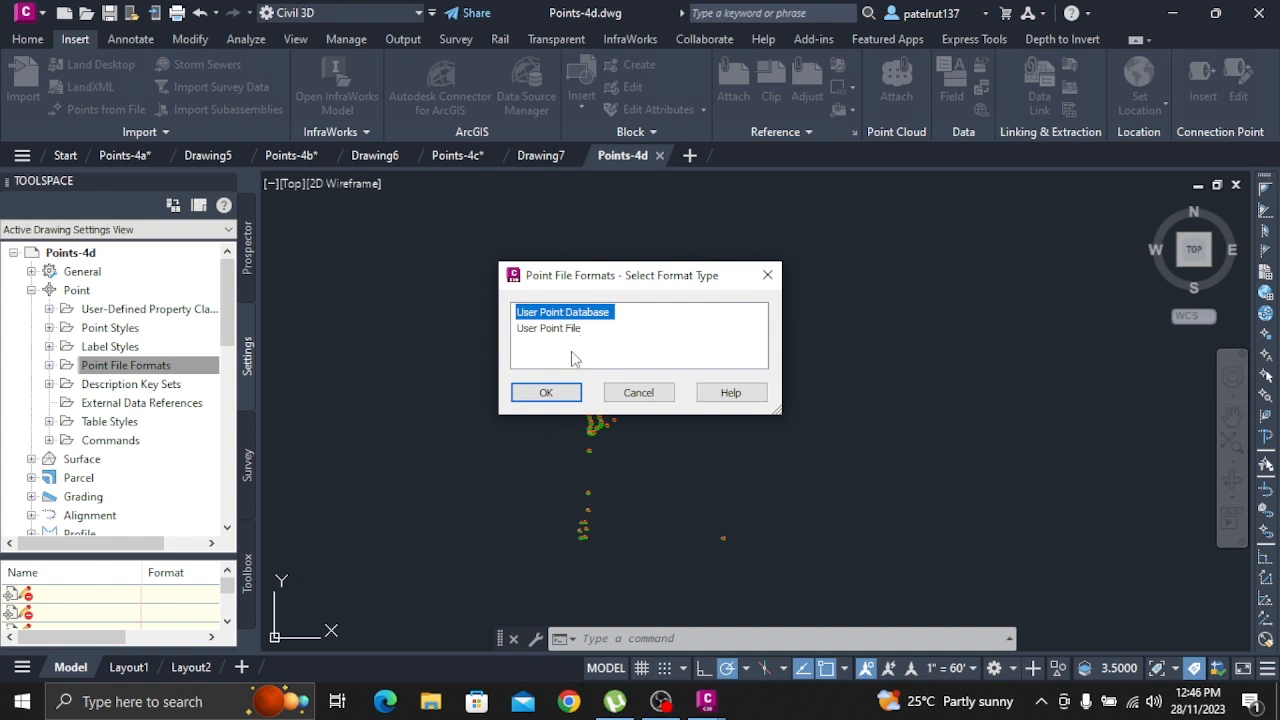
pyautogui.click(639, 392)
# Start a new point file format of the User Point File type
pyautogui.click(130, 368)
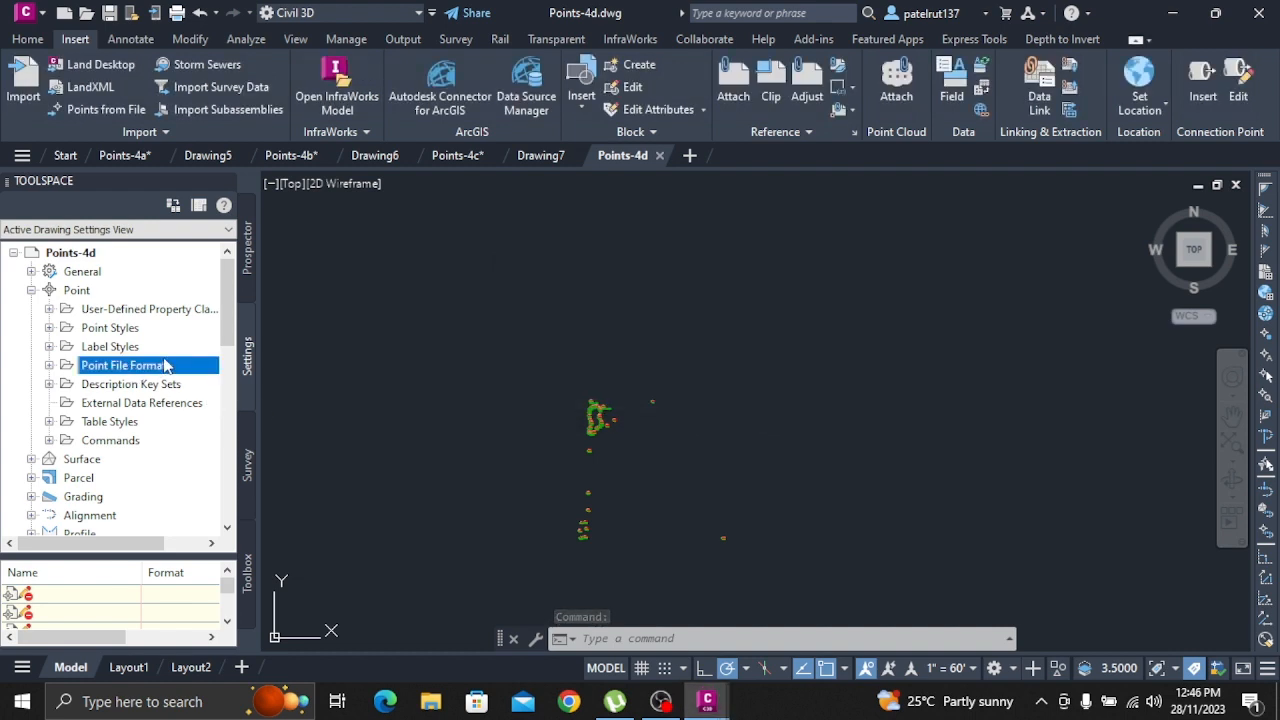
pyautogui.rightClick(165, 366)
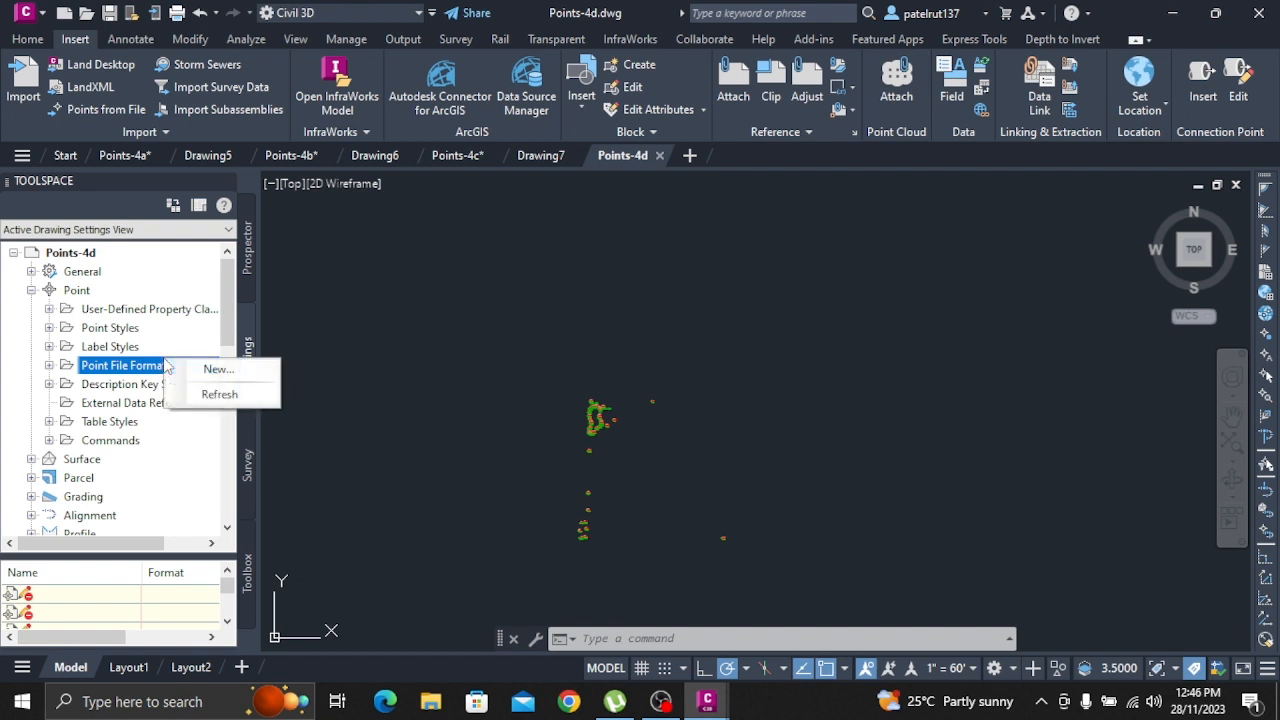
pyautogui.click(254, 368)
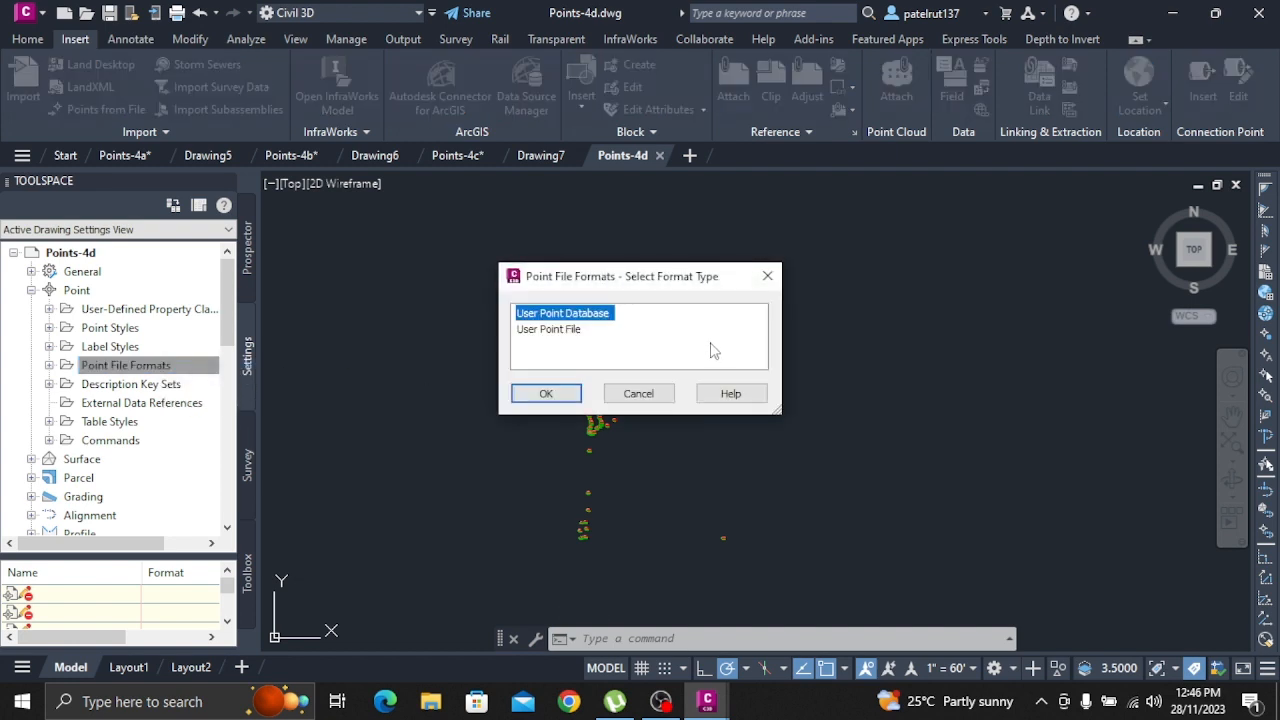
pyautogui.click(547, 336)
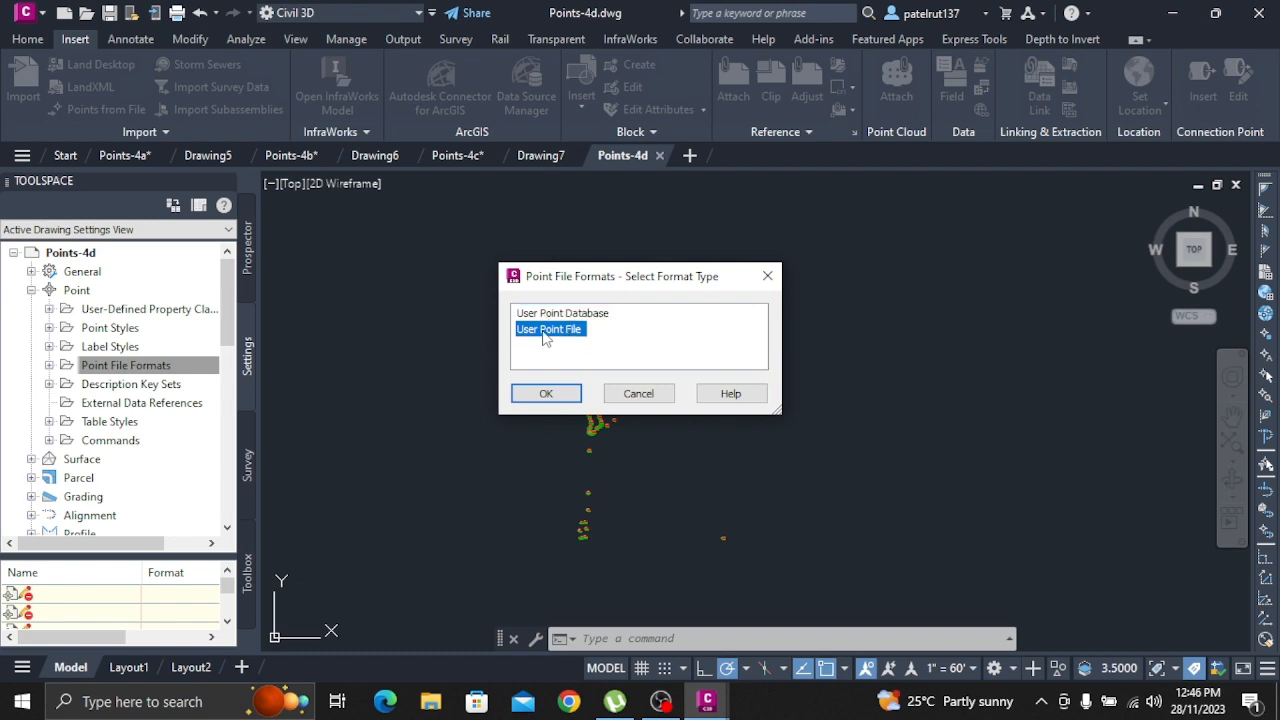
pyautogui.click(551, 394)
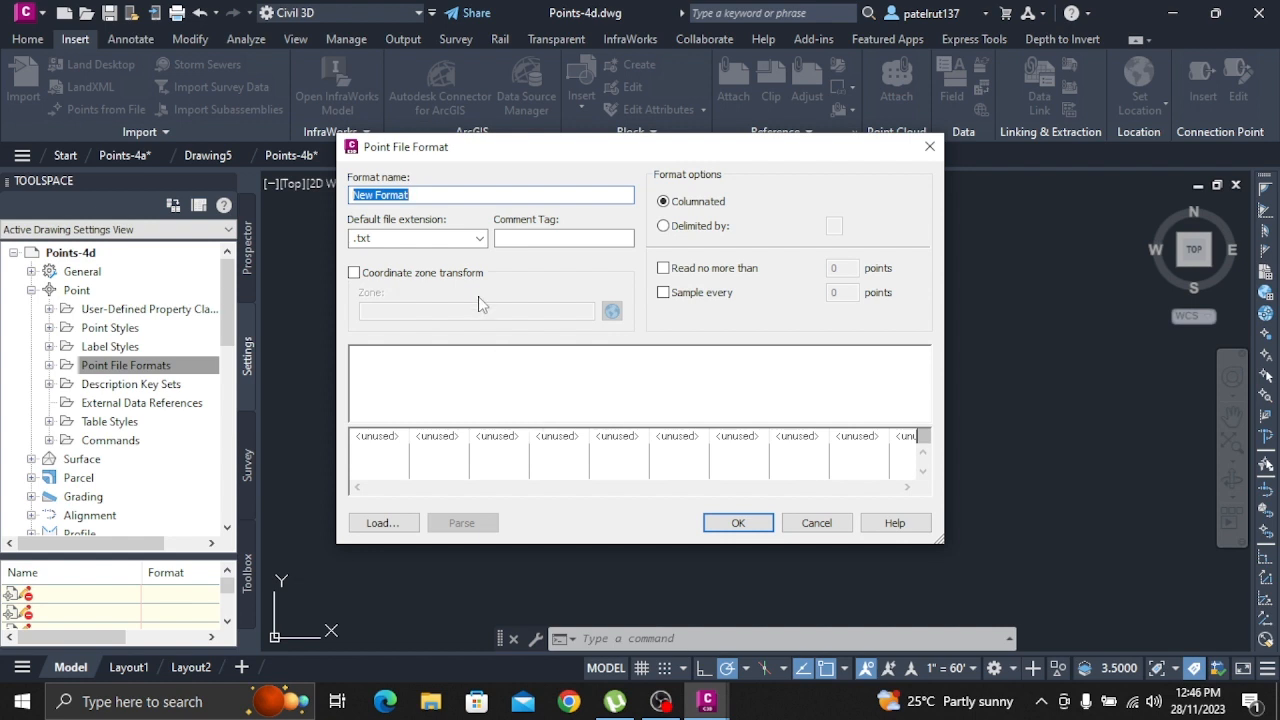
# Name the format Manhole Data, set its comment tag to #, and make it delimited by a comma
pyautogui.write('Manhole Data')
pyautogui.click(510, 240)
pyautogui.write('#')
pyautogui.click(664, 226)
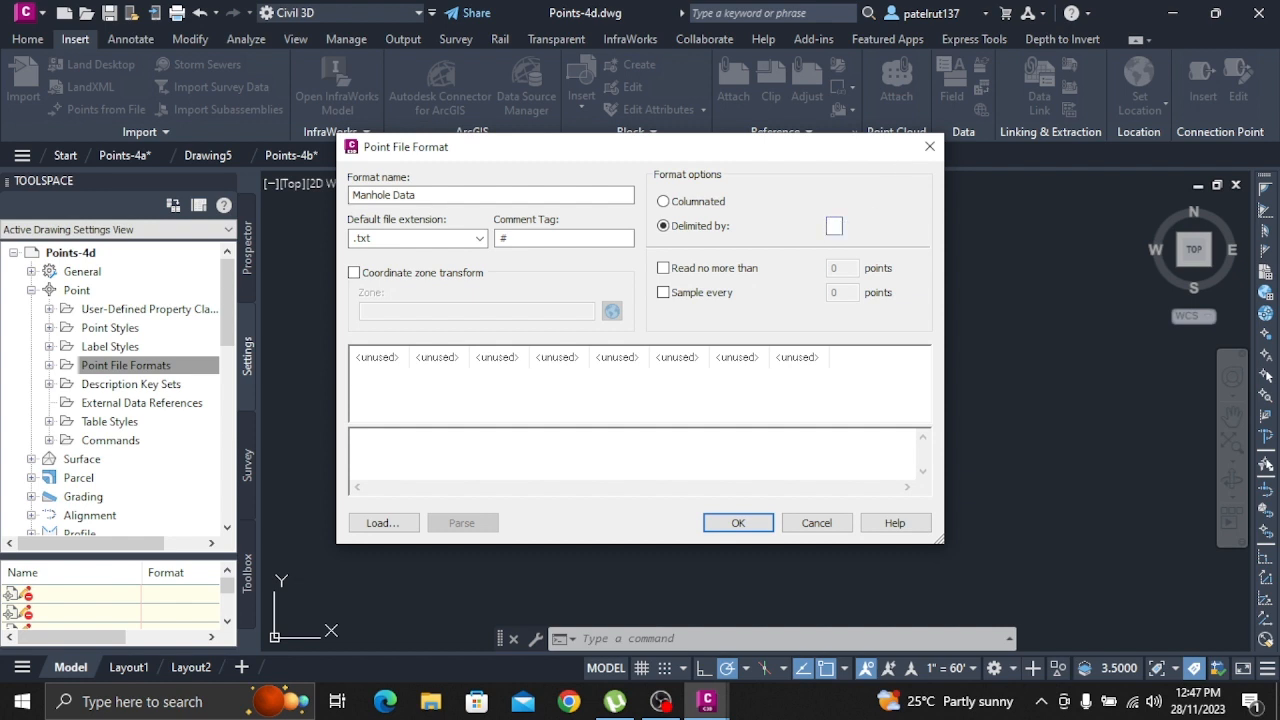
pyautogui.write("'")
pyautogui.write(',')
# Assign Point Number to the first column of the Manhole Data format
pyautogui.click(378, 362)
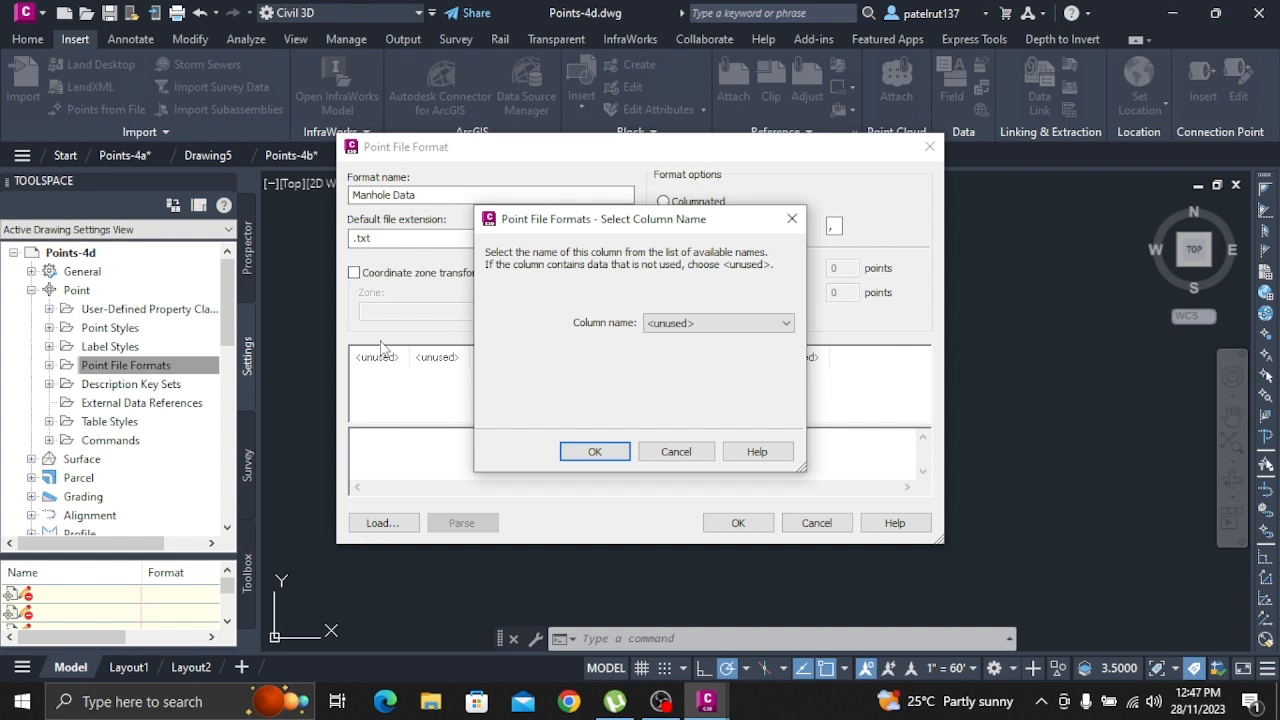
pyautogui.click(716, 325)
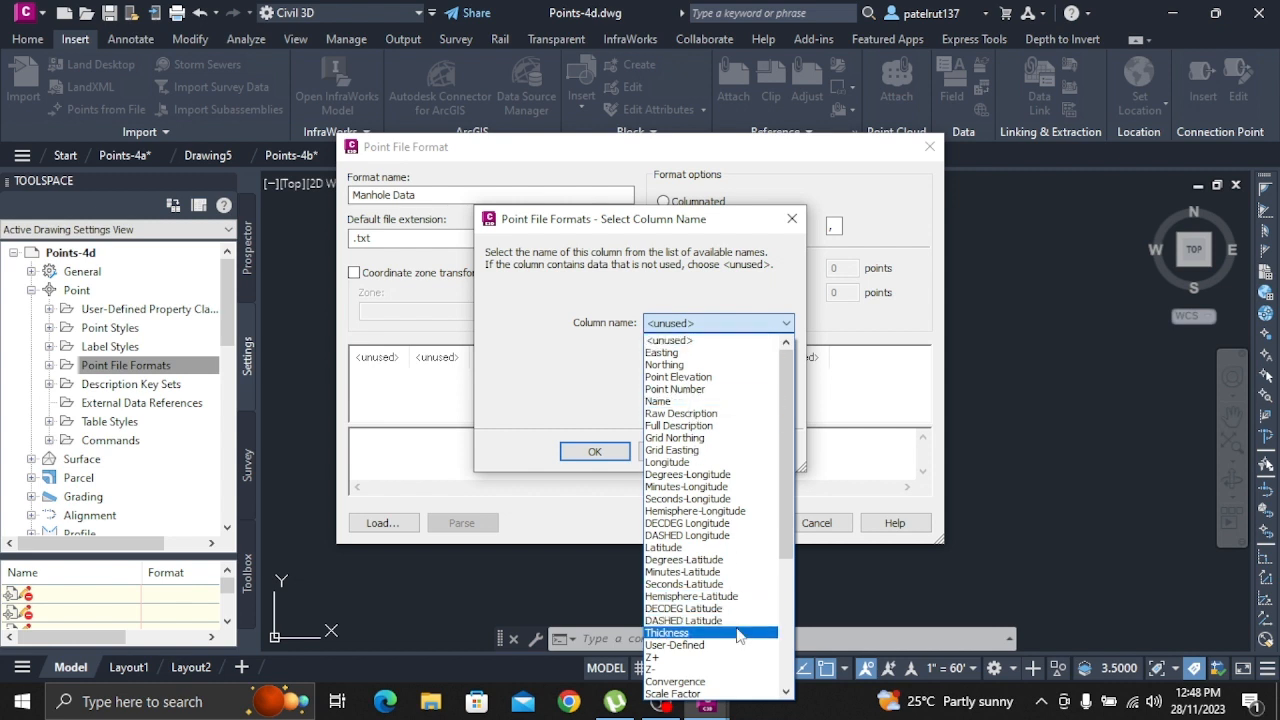
pyautogui.click(679, 391)
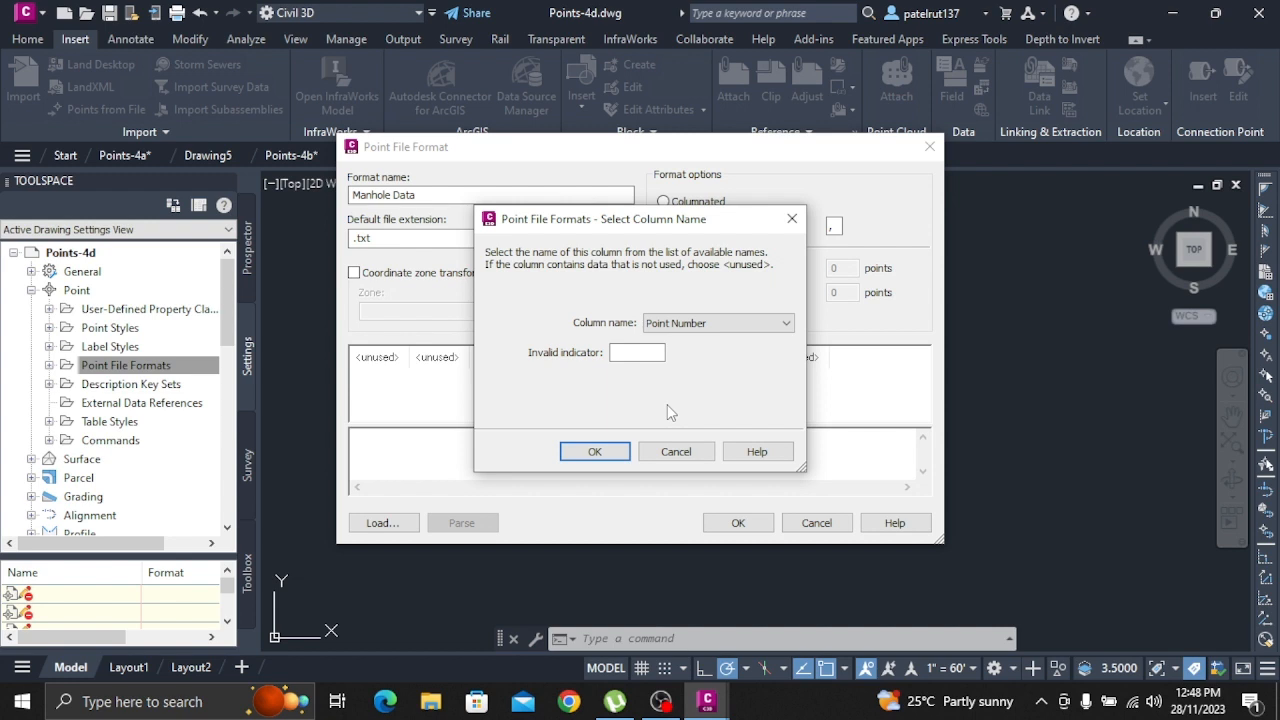
pyautogui.click(590, 451)
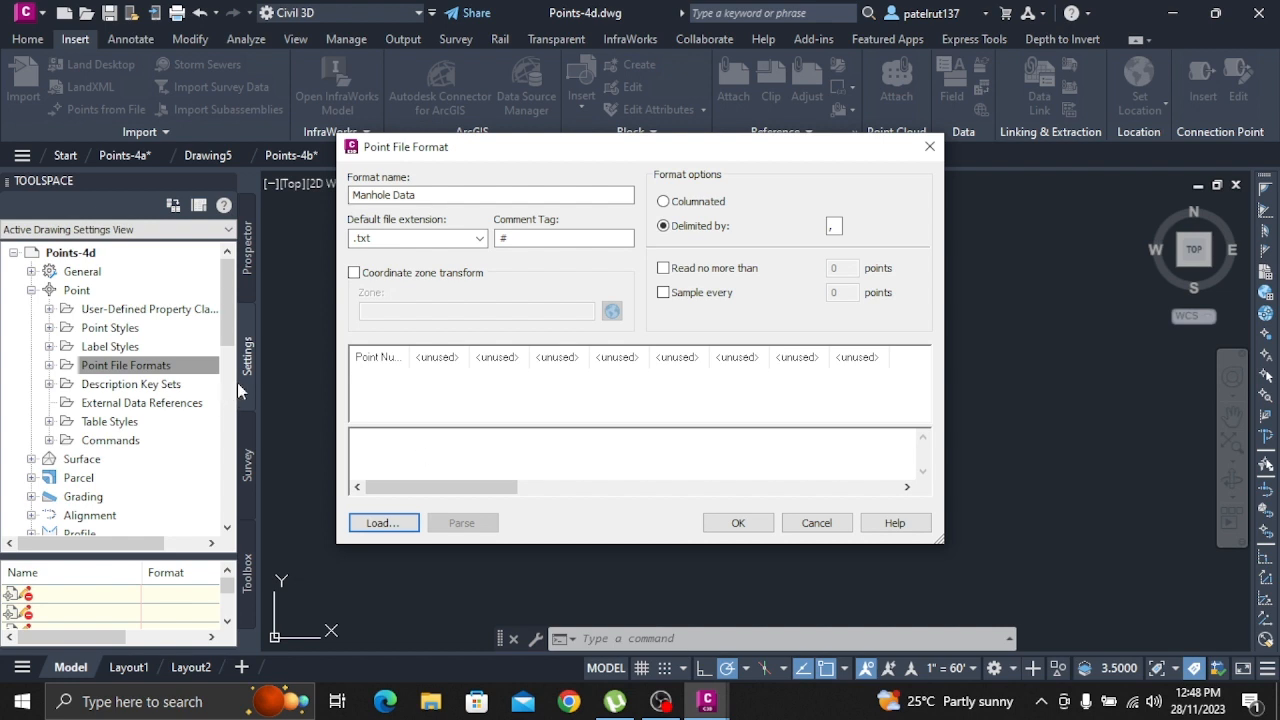
# Assign the MH_Material property to the second column of the Manhole Data format
pyautogui.click(439, 357)
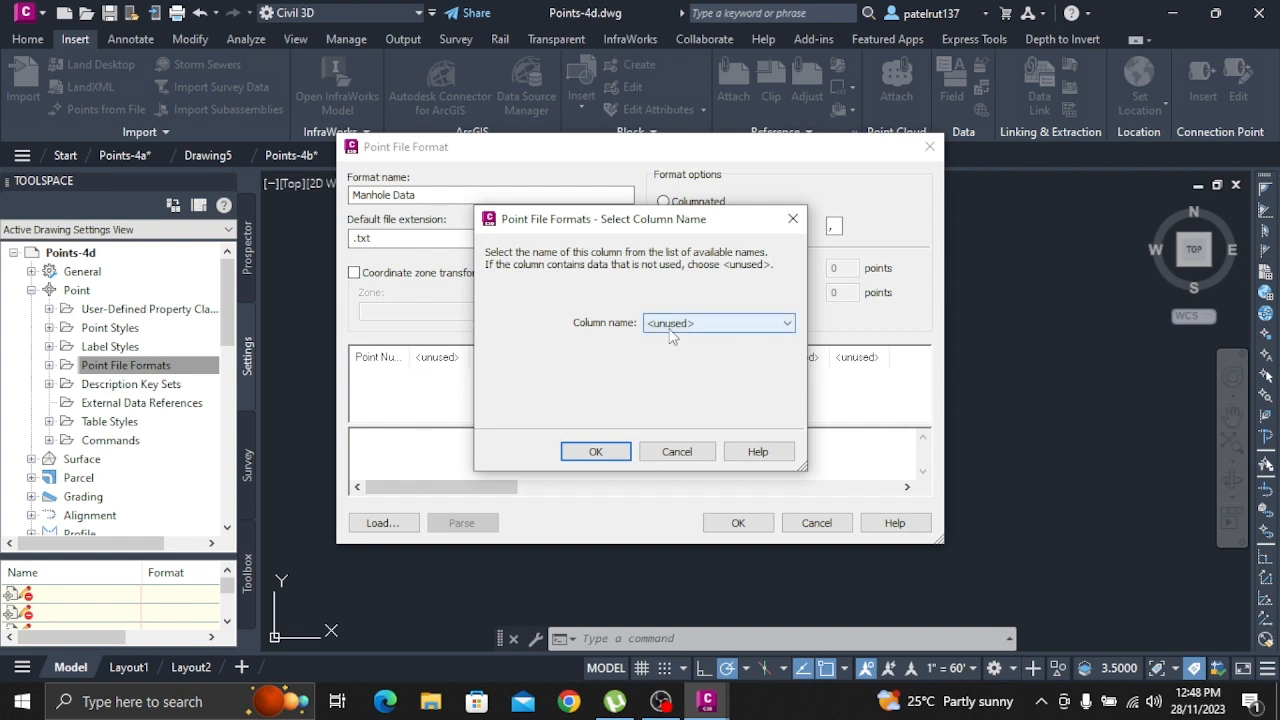
pyautogui.click(670, 330)
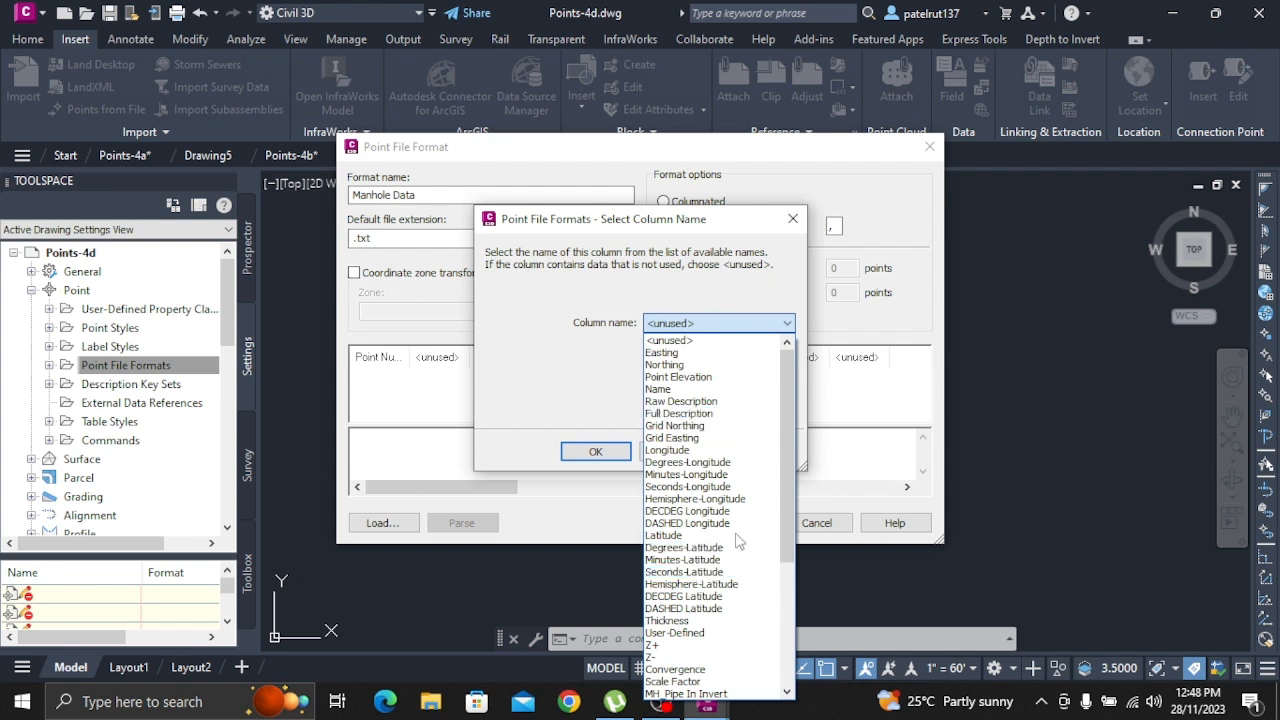
pyautogui.scroll(-2, 728, 590)
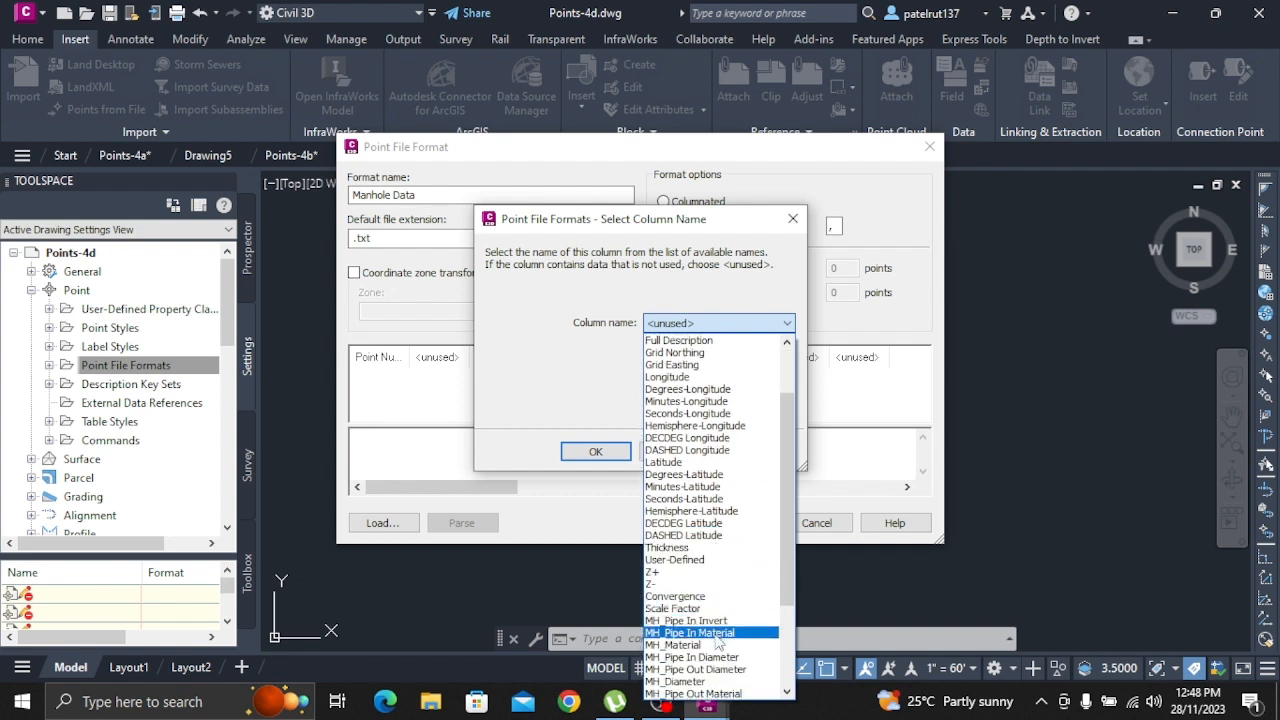
pyautogui.click(716, 645)
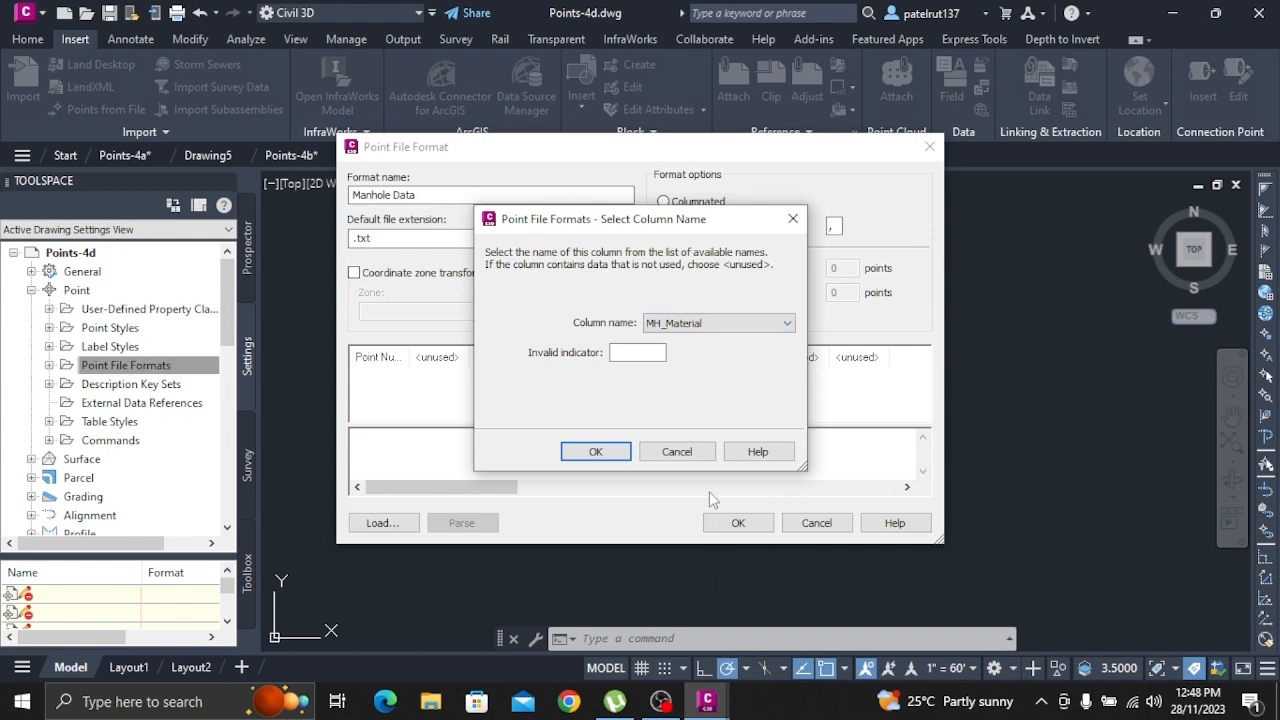
pyautogui.click(593, 451)
# Assign the MH_Diameter property to the third column of the Manhole Data format
pyautogui.click(530, 369)
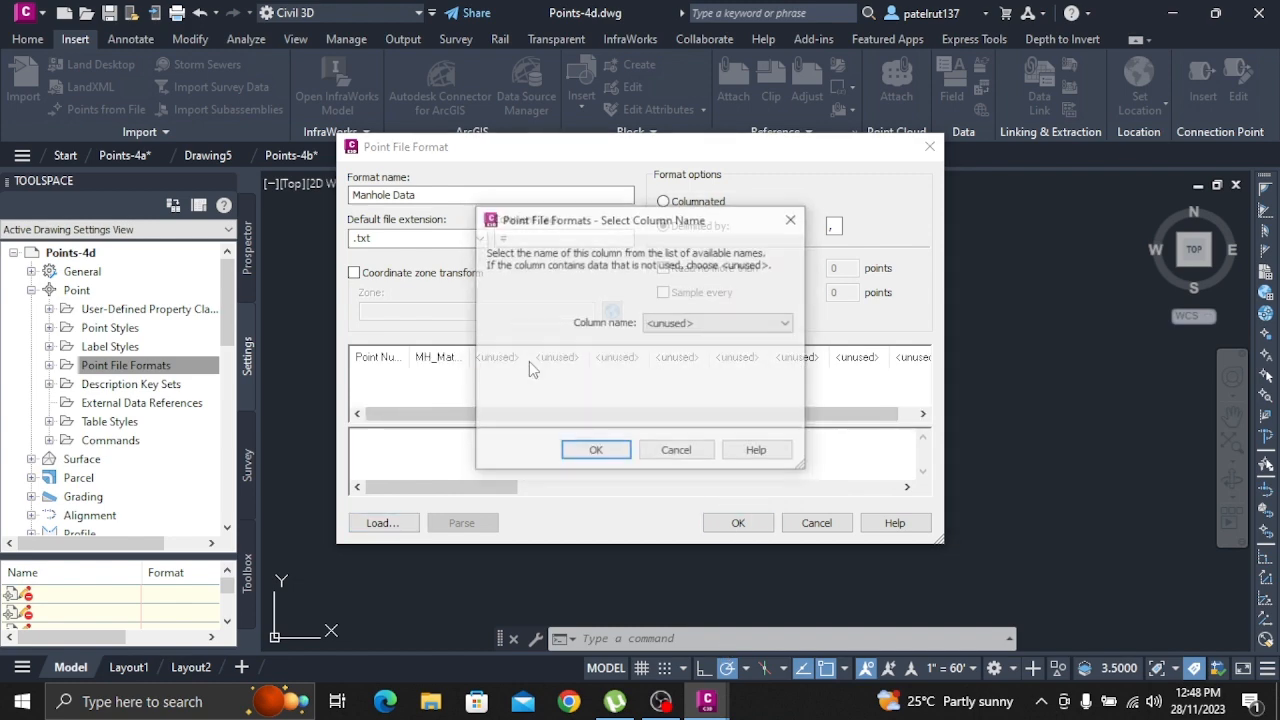
pyautogui.click(741, 322)
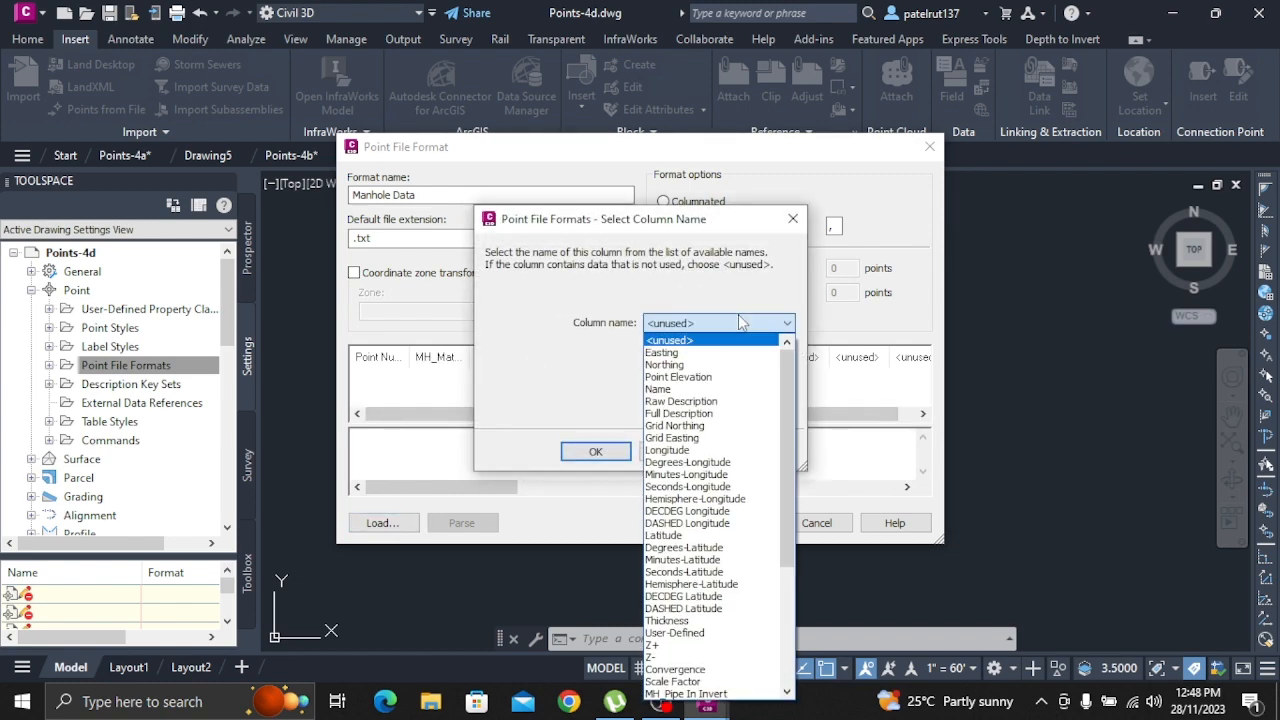
pyautogui.scroll(-4, 716, 590)
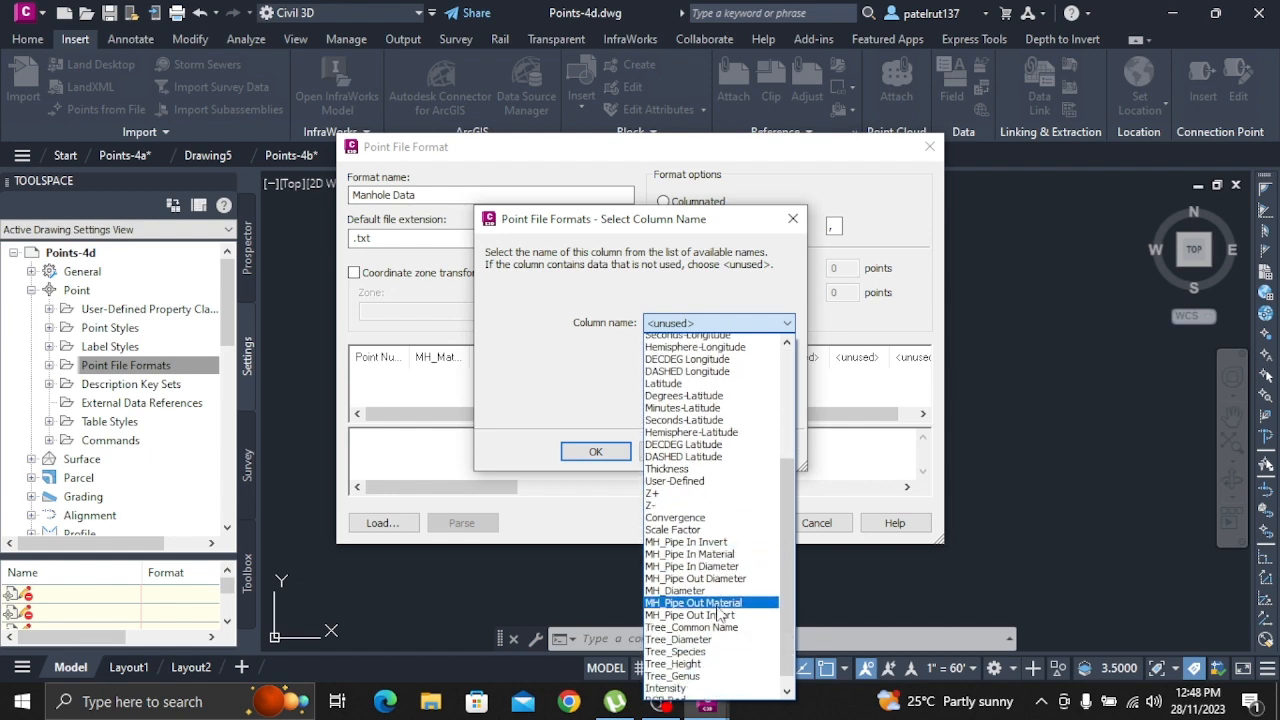
pyautogui.scroll(-2, 720, 612)
pyautogui.click(705, 556)
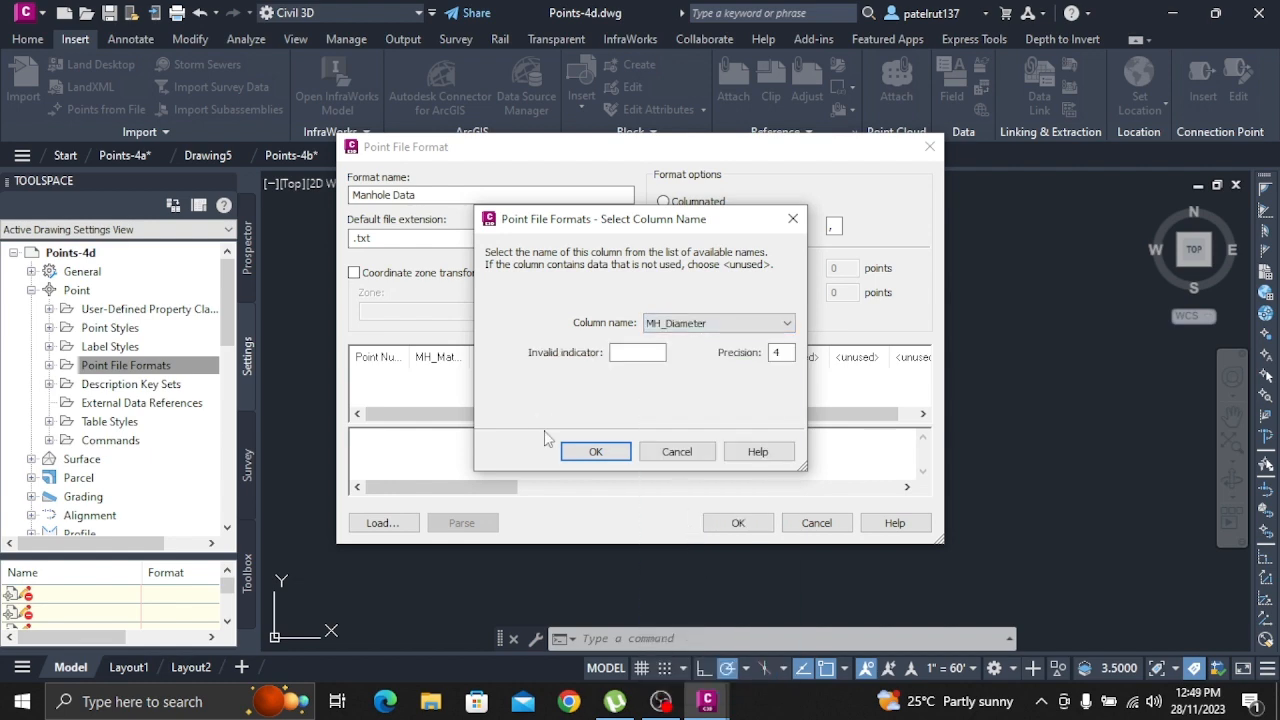
pyautogui.click(595, 451)
# Assign the MH_Pipe In Diameter property to the fourth column of the Manhole Data format
pyautogui.click(558, 357)
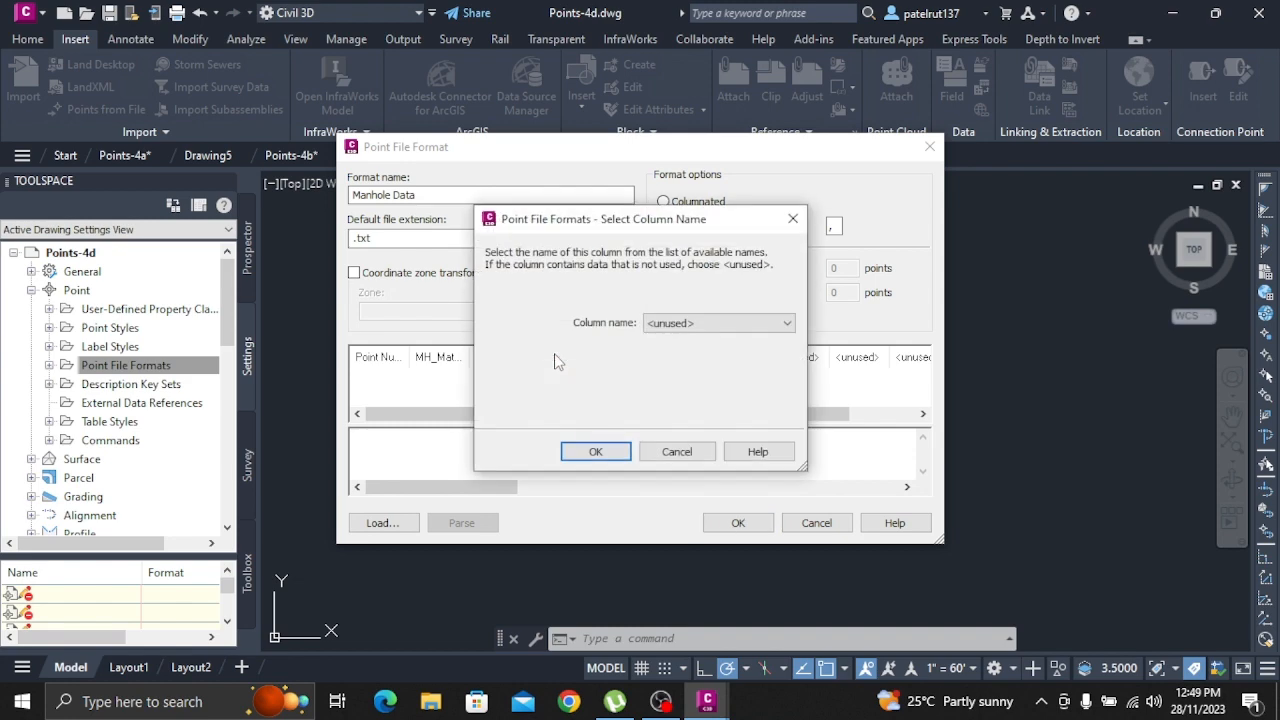
pyautogui.click(718, 323)
pyautogui.scroll(-5, 740, 500)
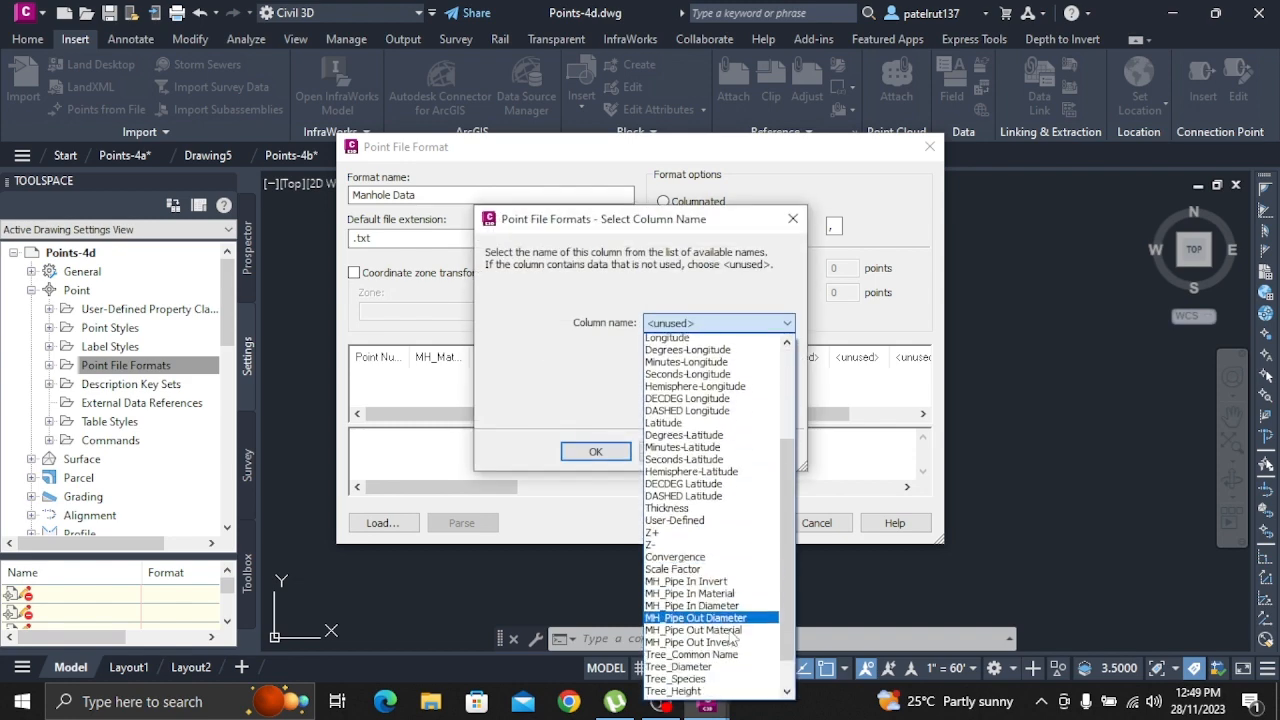
pyautogui.scroll(-2, 732, 640)
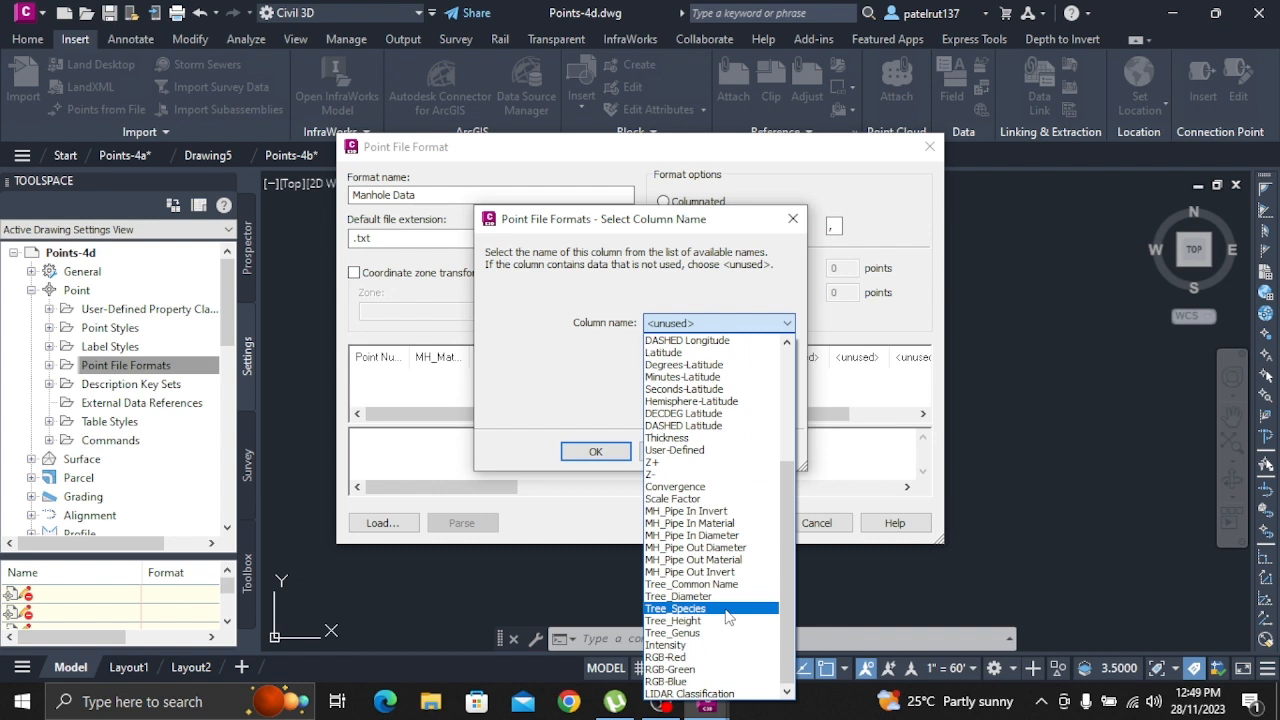
pyautogui.click(712, 535)
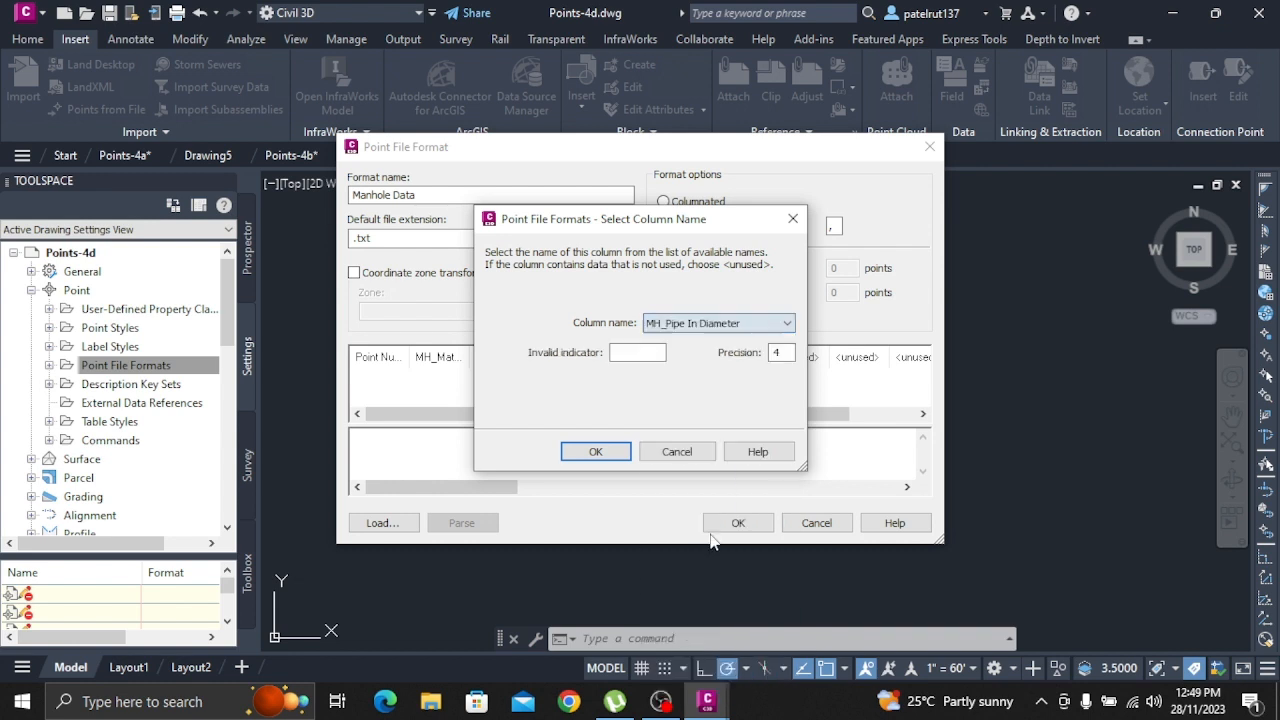
pyautogui.click(595, 451)
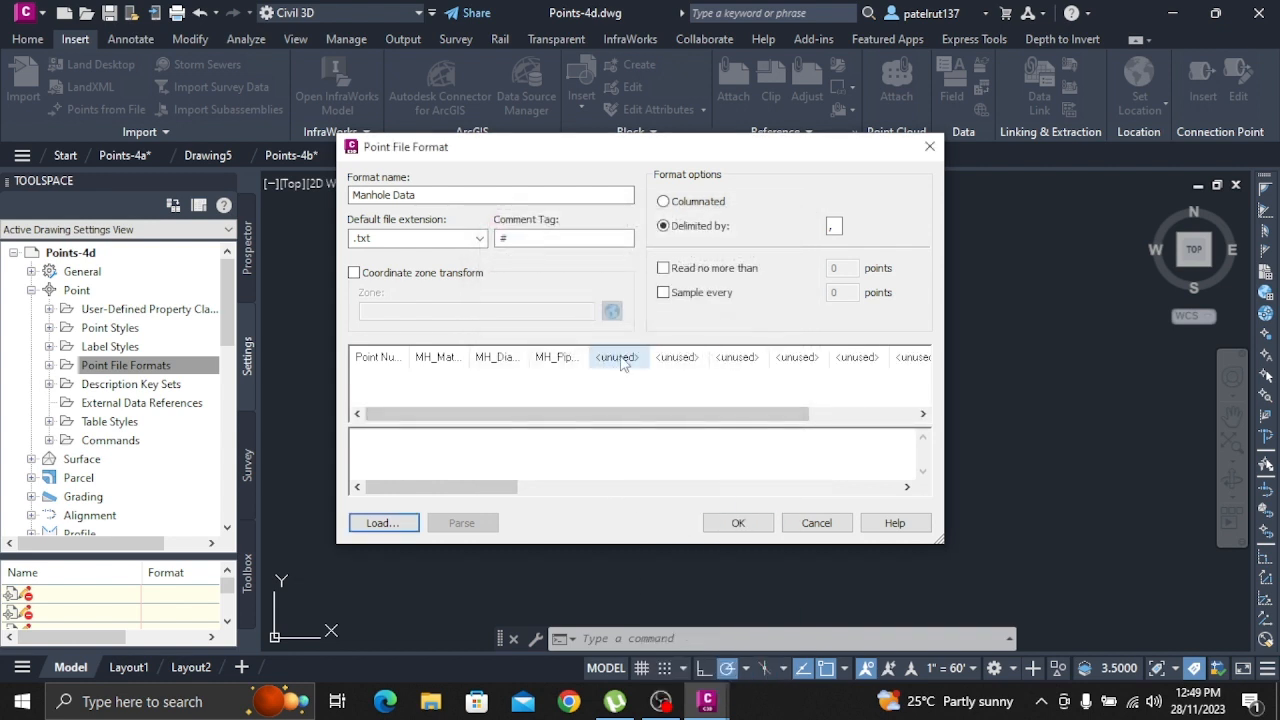
# Assign the MH_Pipe In Material property to the fifth column of the Manhole Data format
pyautogui.click(620, 360)
pyautogui.click(666, 332)
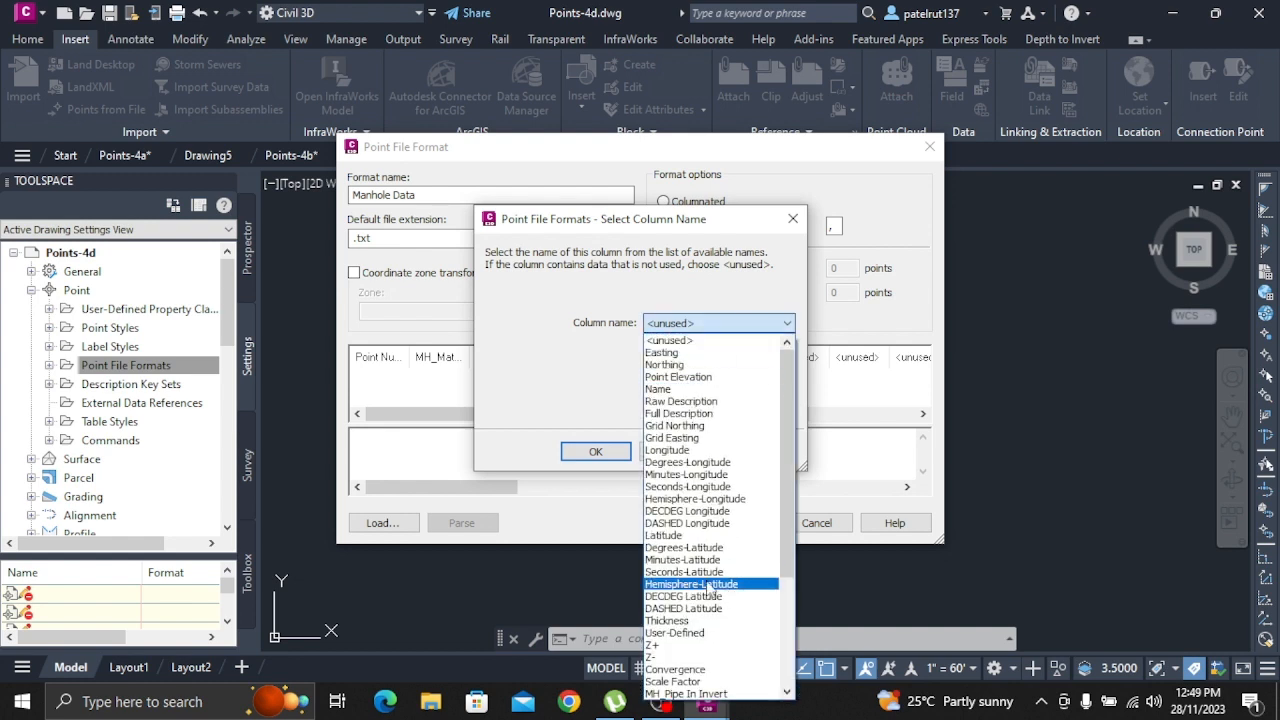
pyautogui.scroll(-2, 720, 610)
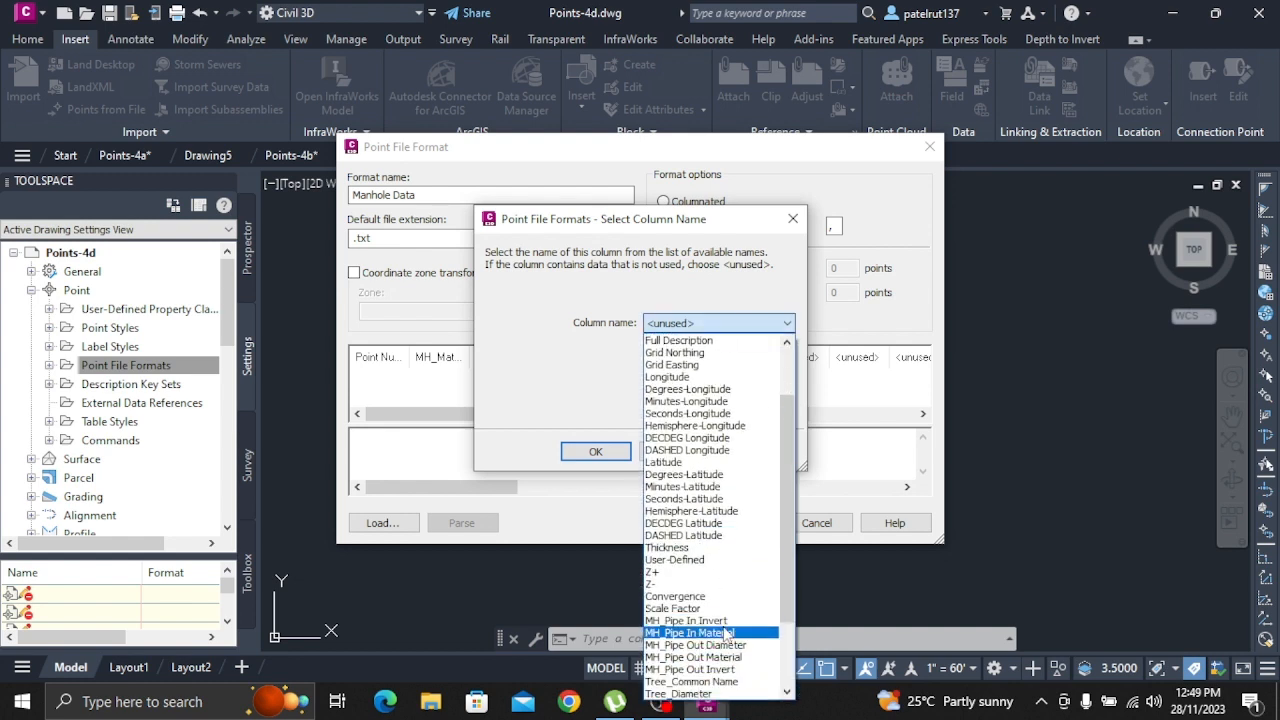
pyautogui.click(727, 633)
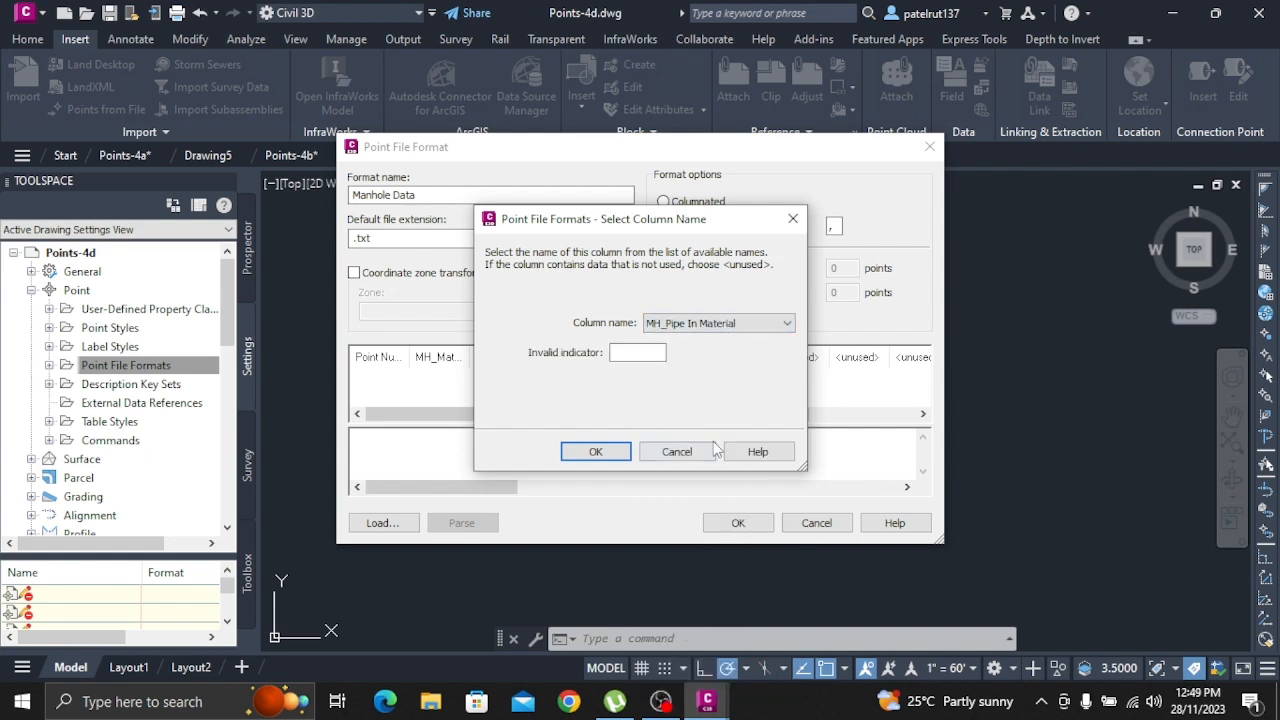
pyautogui.click(595, 451)
# Assign the MH_Pipe Out Invert property to the sixth column of the Manhole Data format
pyautogui.click(694, 360)
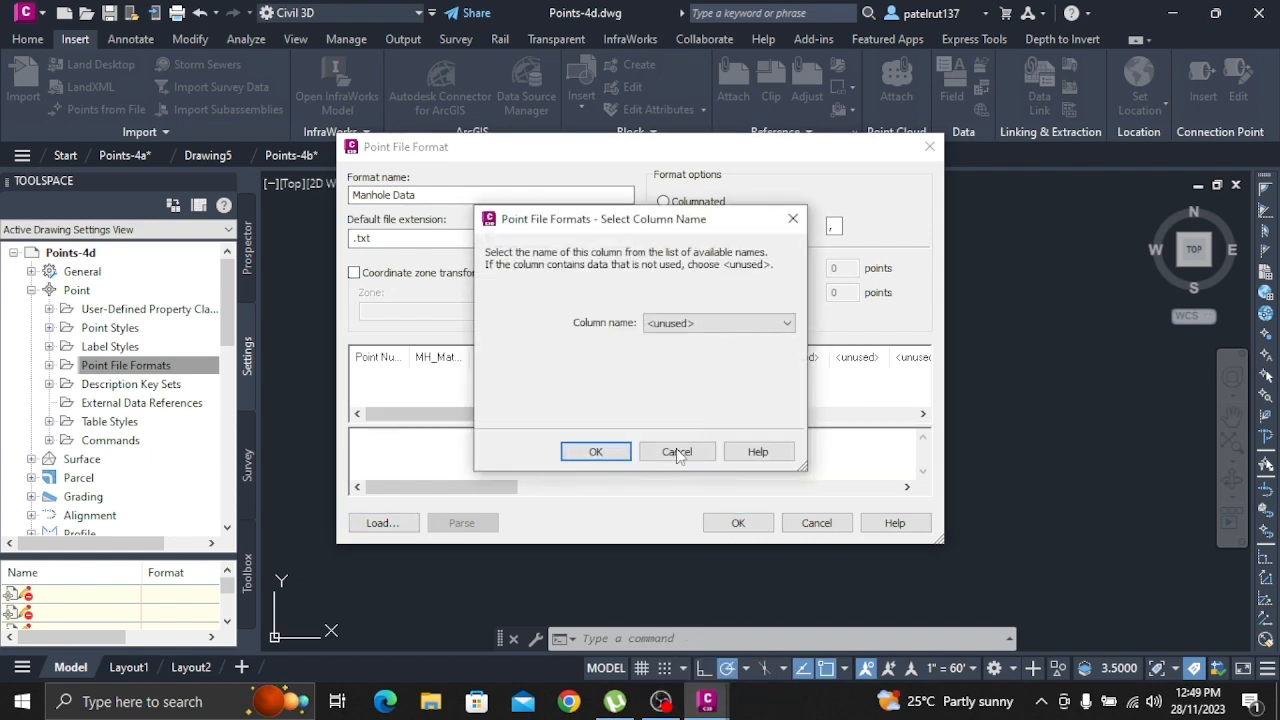
pyautogui.click(720, 323)
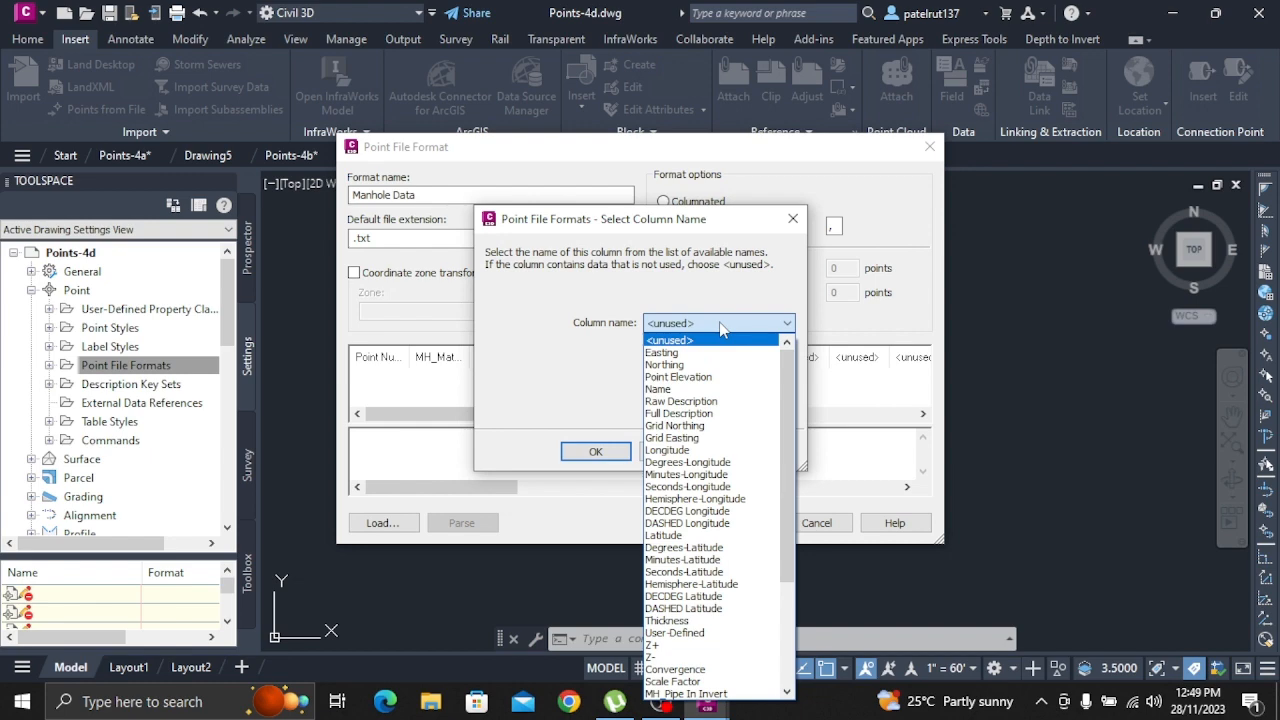
pyautogui.scroll(-4, 730, 600)
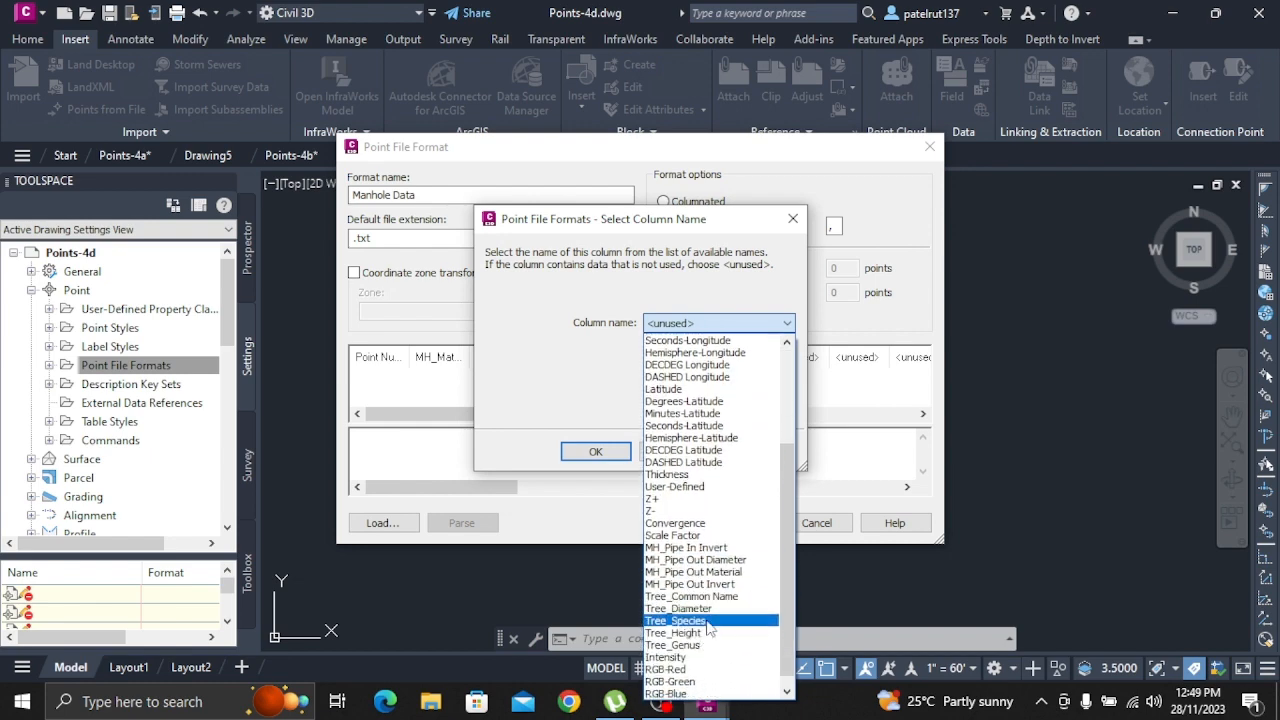
pyautogui.click(720, 584)
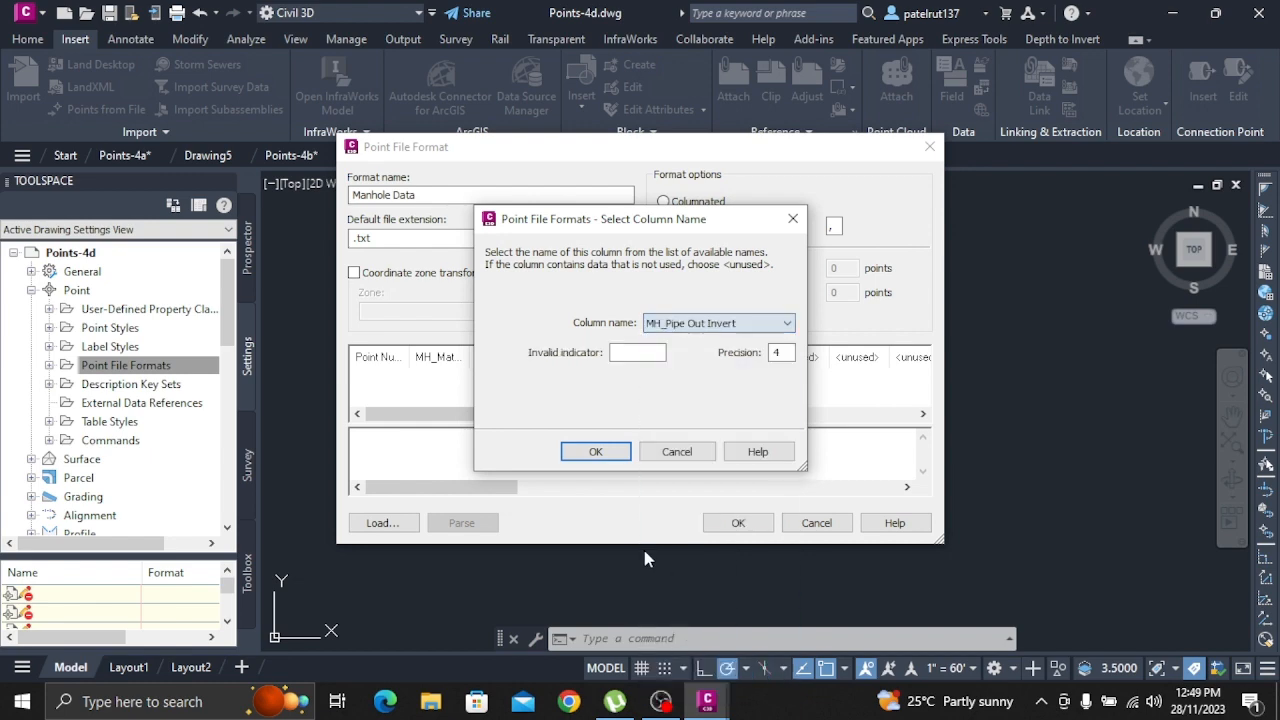
pyautogui.click(595, 452)
# Assign the MH_Pipe Out Diameter property to the seventh column of the Manhole Data format
pyautogui.click(737, 357)
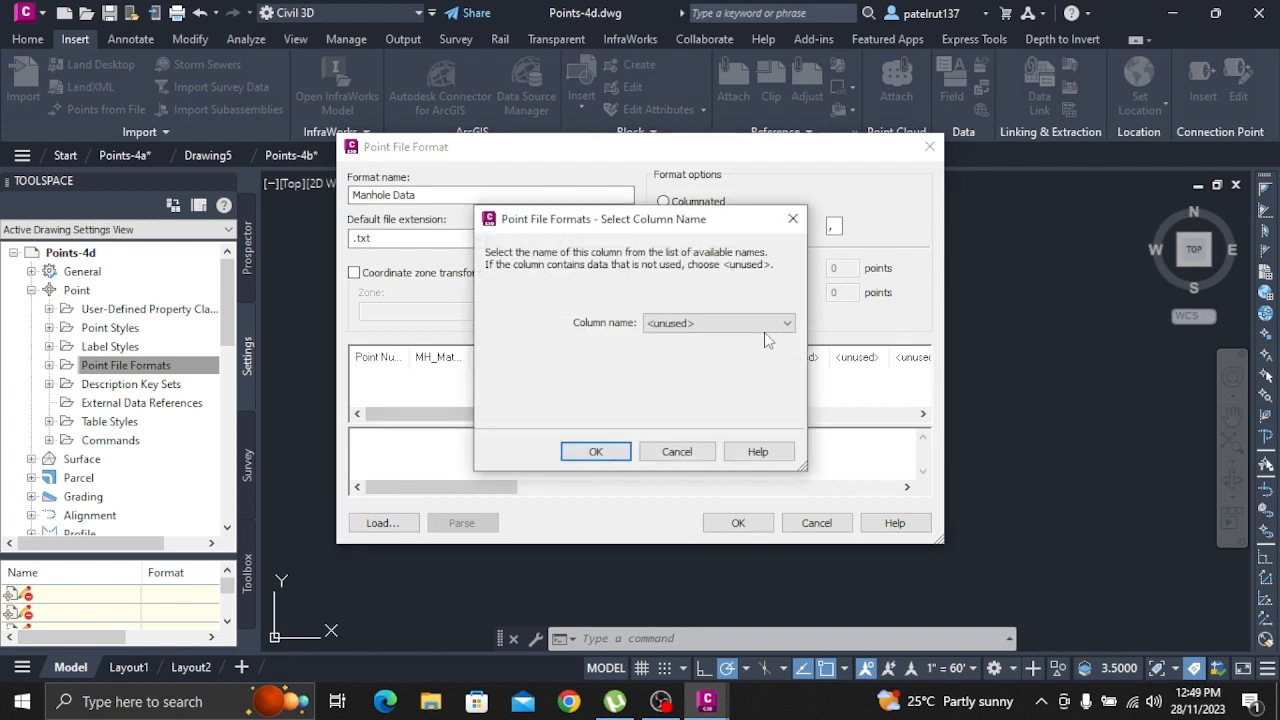
pyautogui.click(768, 323)
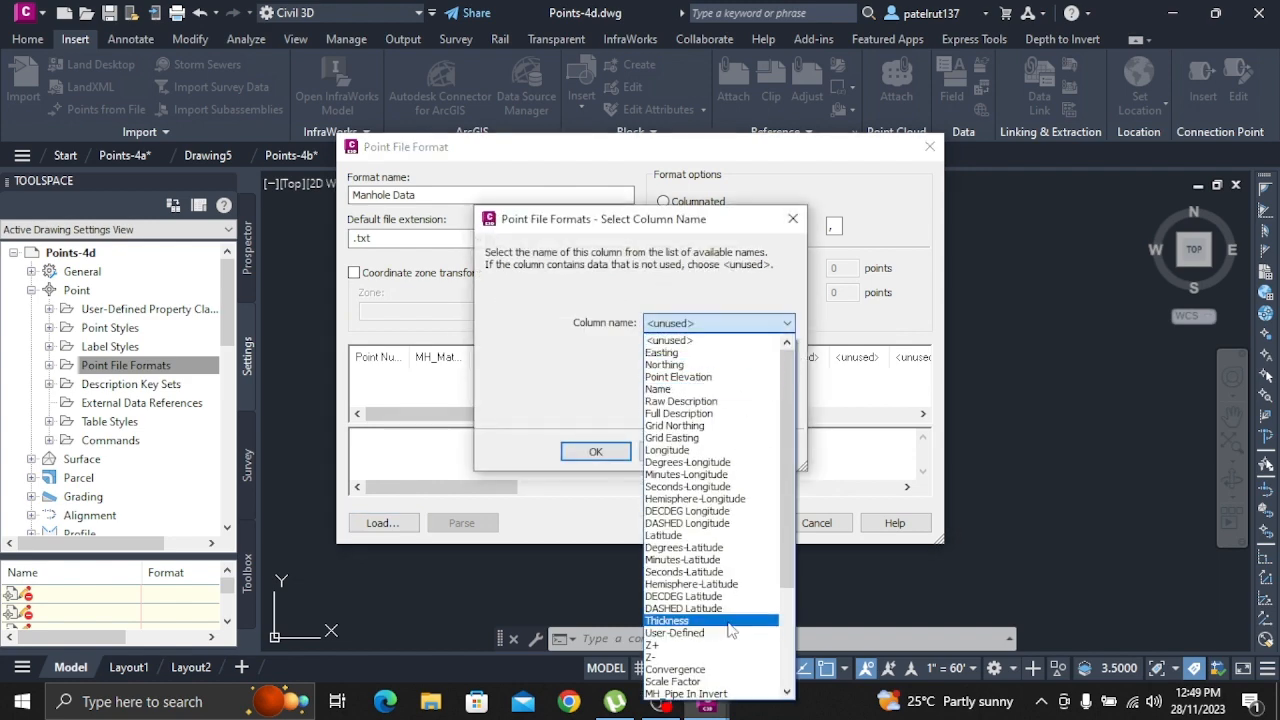
pyautogui.scroll(-4, 730, 630)
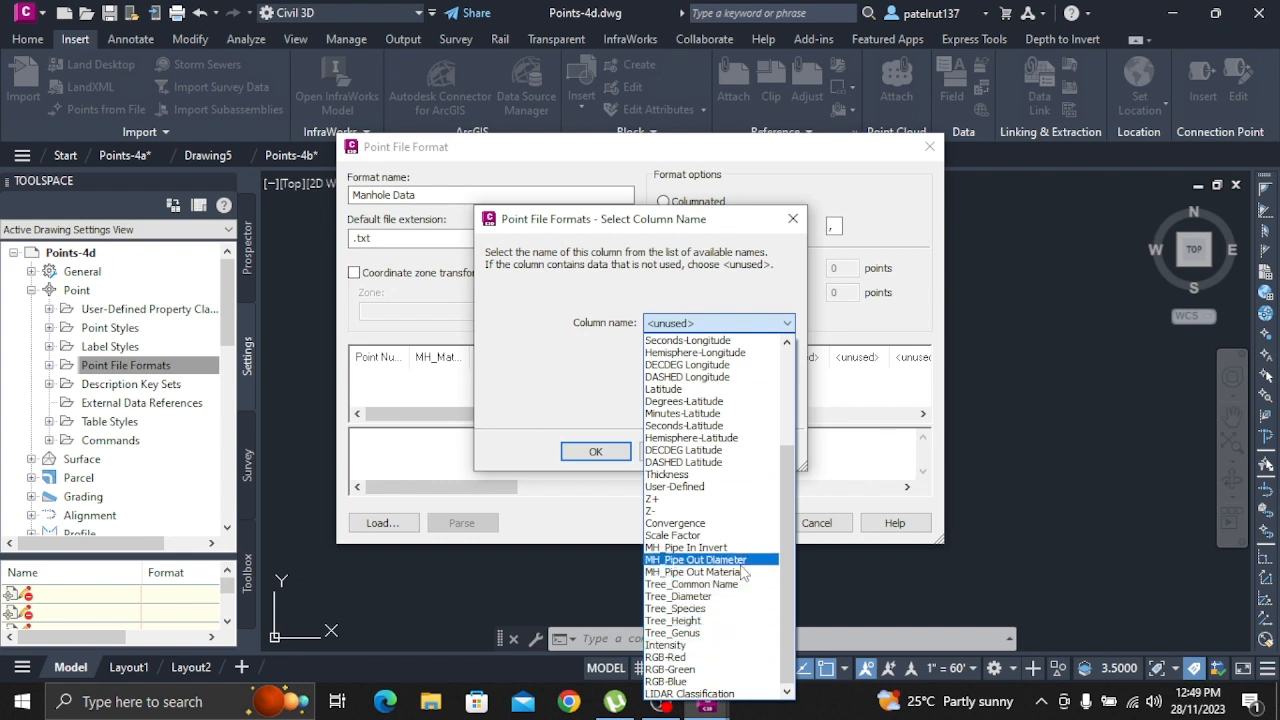
pyautogui.click(745, 560)
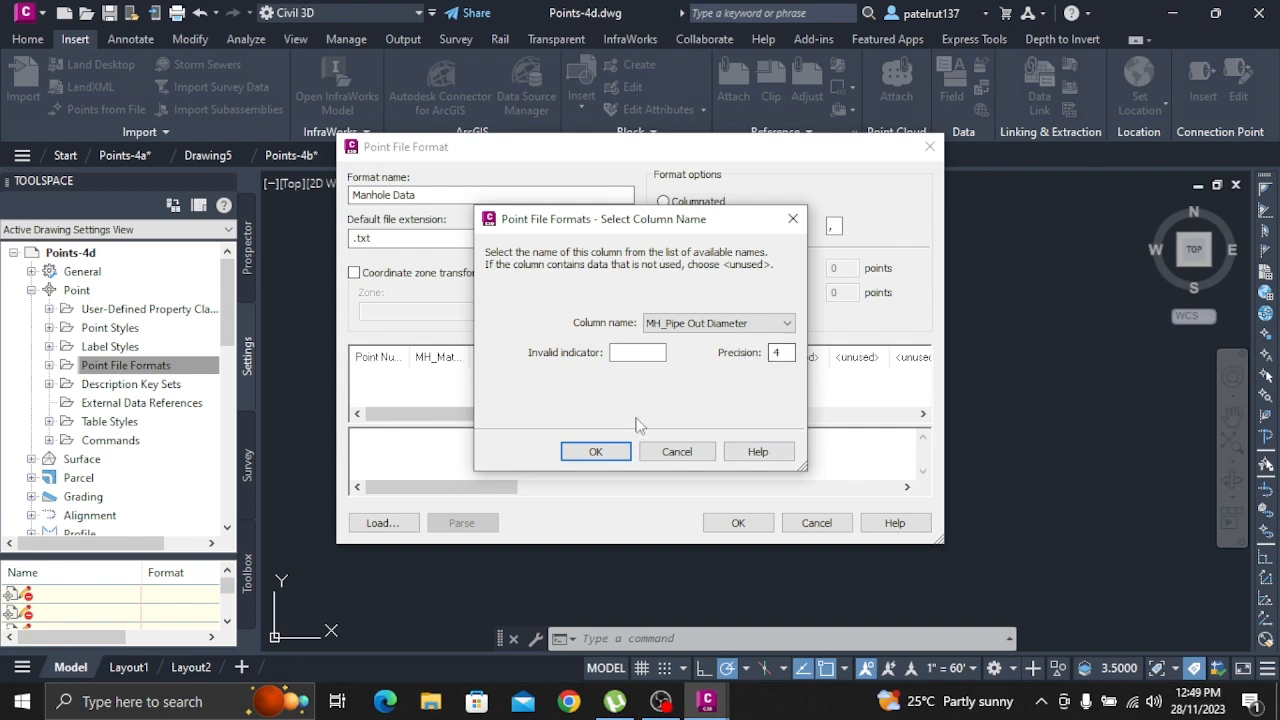
pyautogui.click(595, 451)
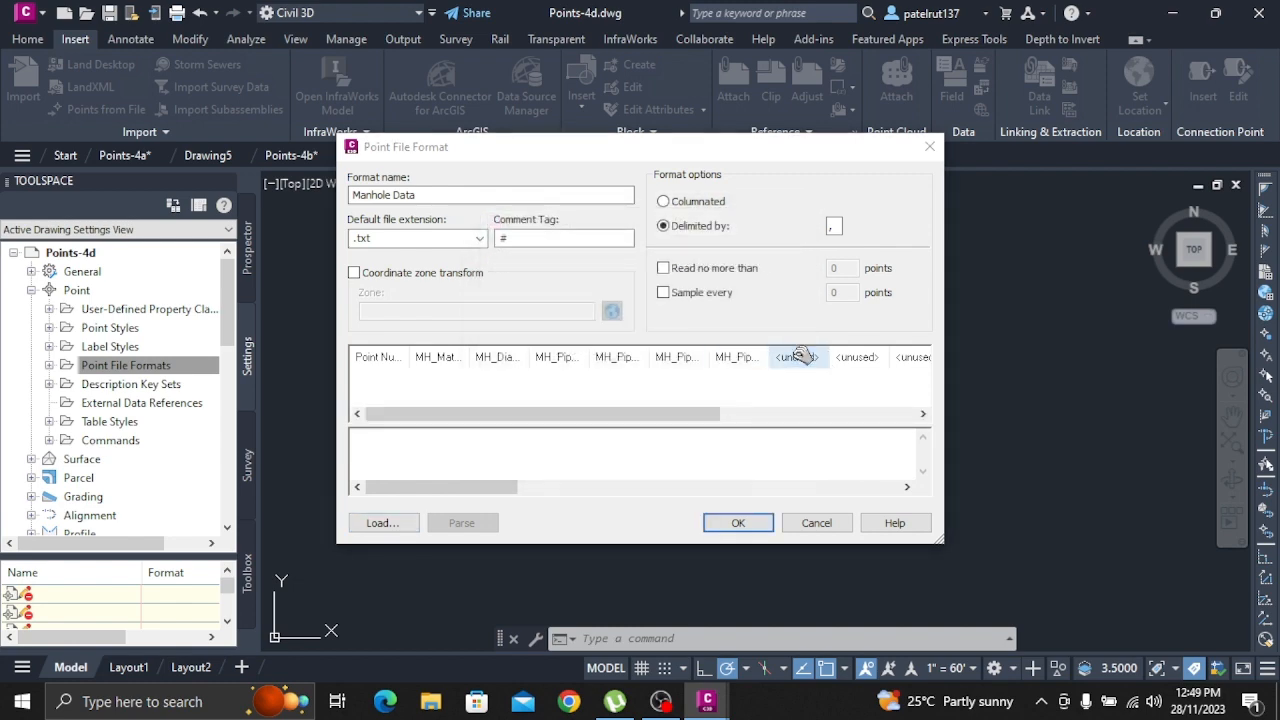
# Assign the MH_Pipe Out Material property to the eighth column of the Manhole Data format
pyautogui.click(797, 358)
pyautogui.click(735, 324)
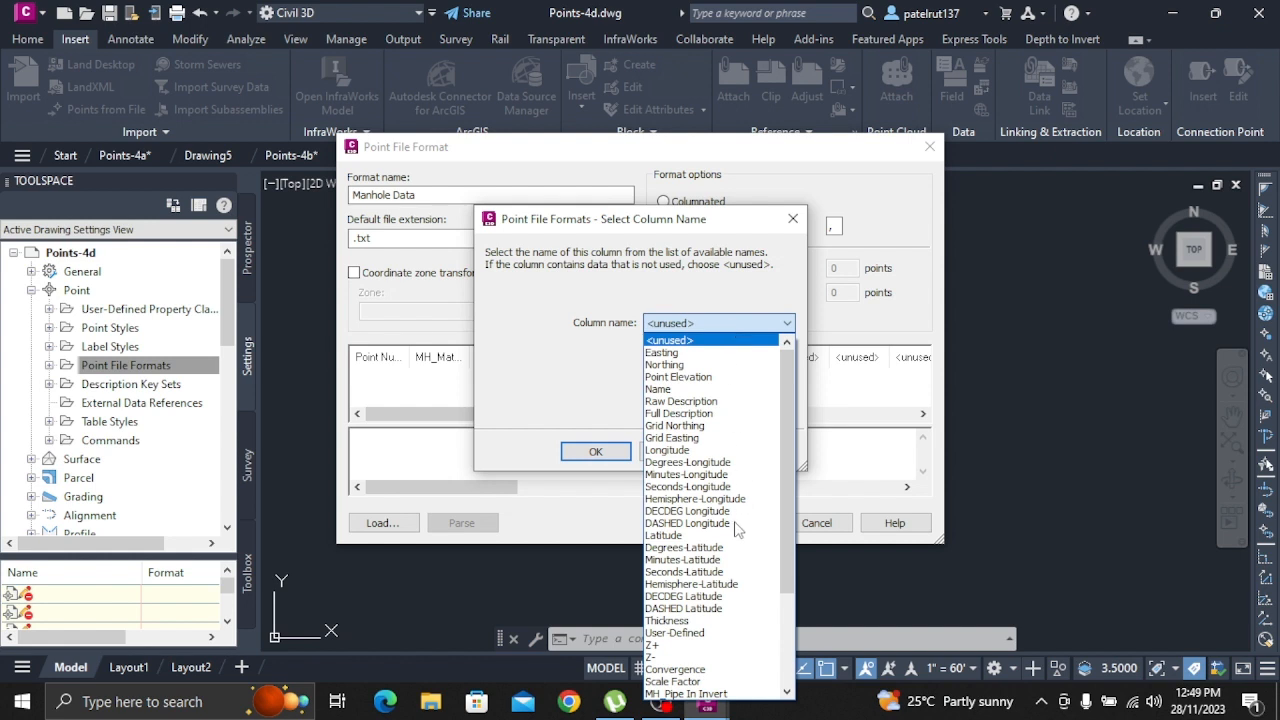
pyautogui.scroll(-5, 740, 526)
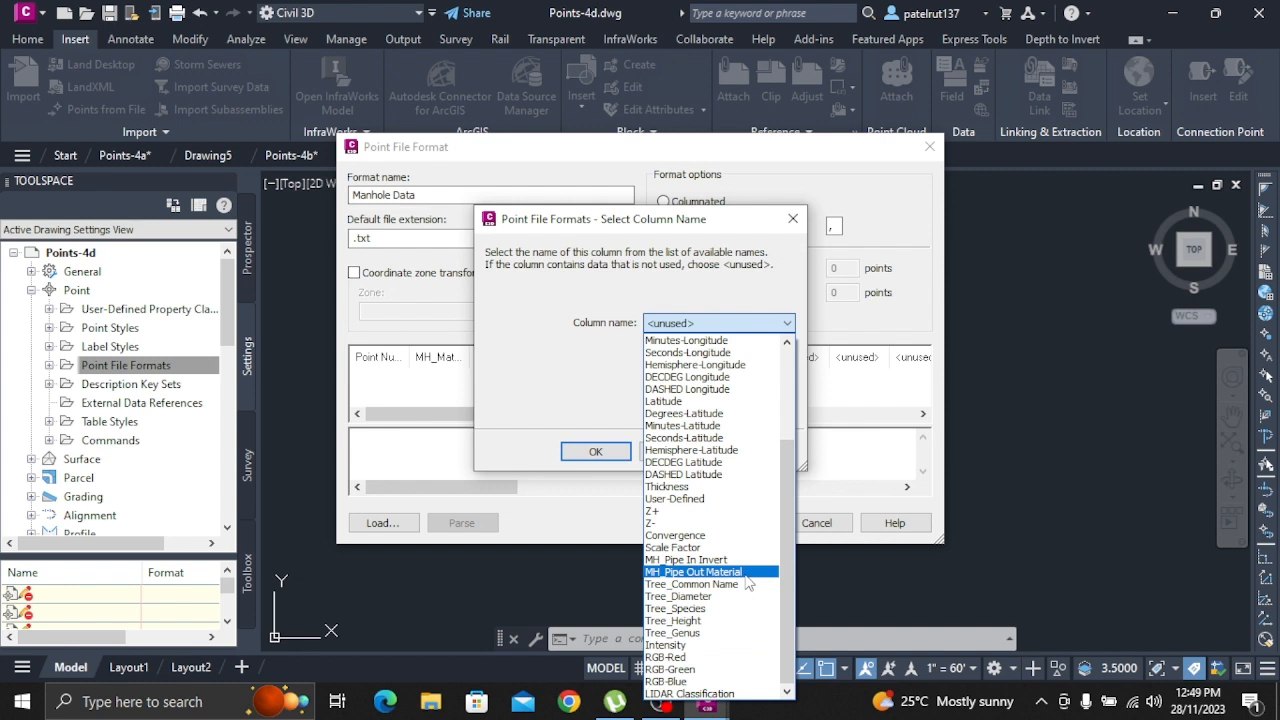
pyautogui.click(745, 574)
pyautogui.click(608, 453)
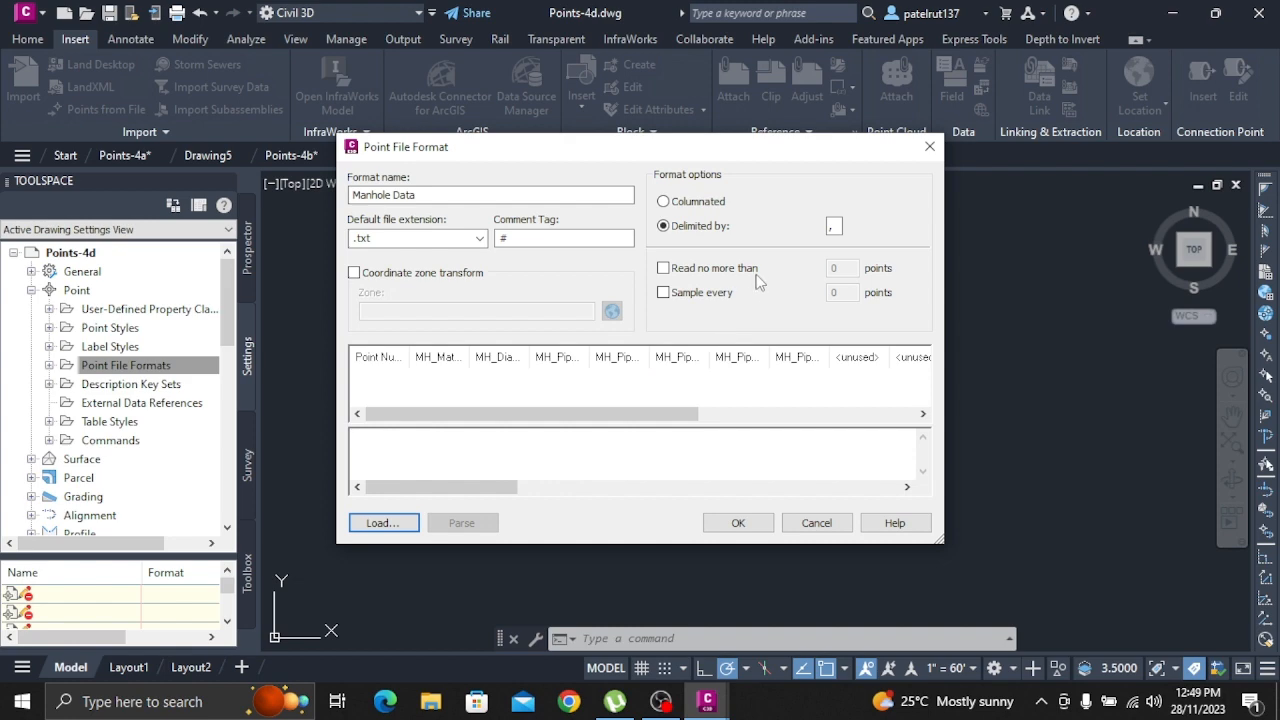
# Assign the MH_Pipe In Invert property to the tenth column, leaving the ninth unused, and save the Manhole Data format
pyautogui.click(912, 357)
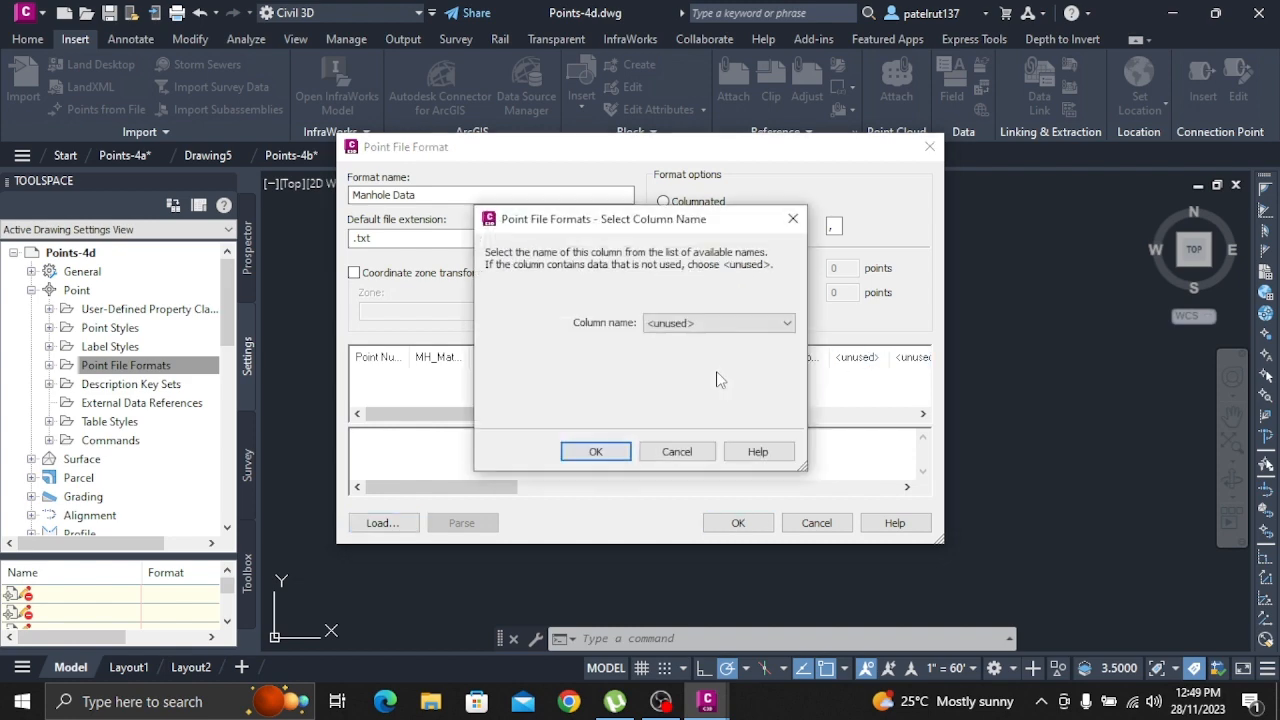
pyautogui.click(725, 324)
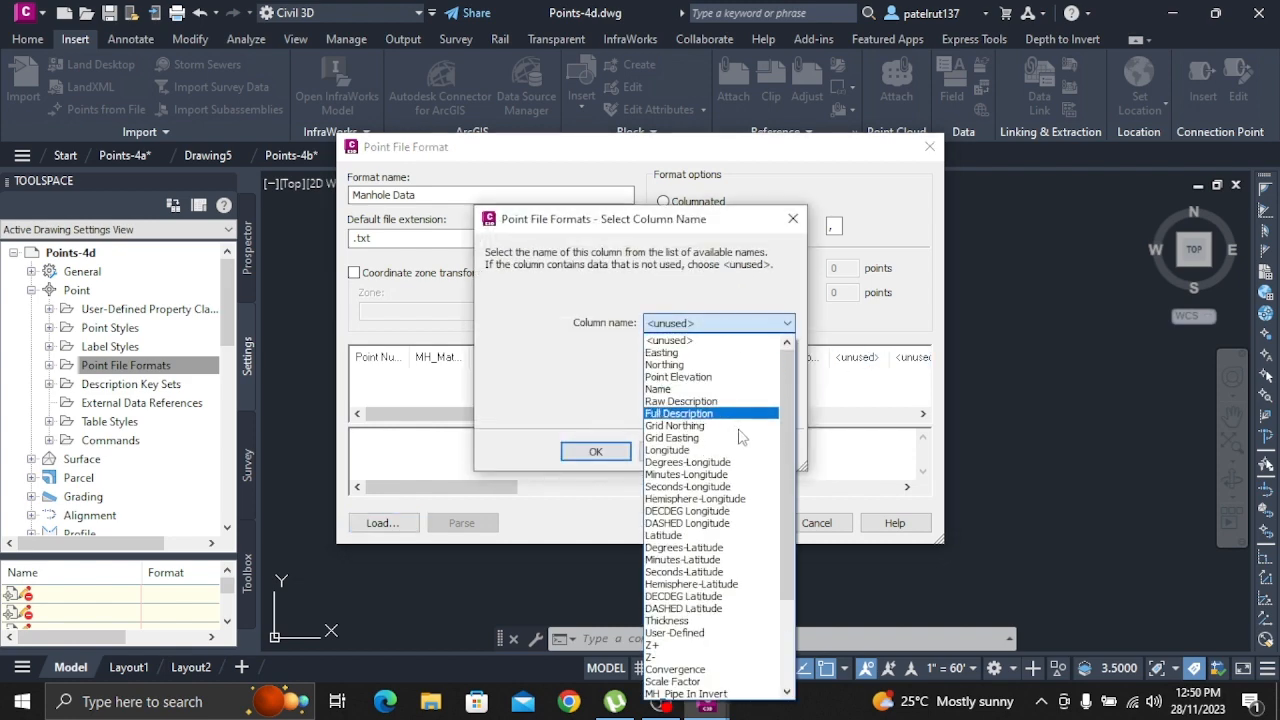
pyautogui.scroll(-3, 728, 480)
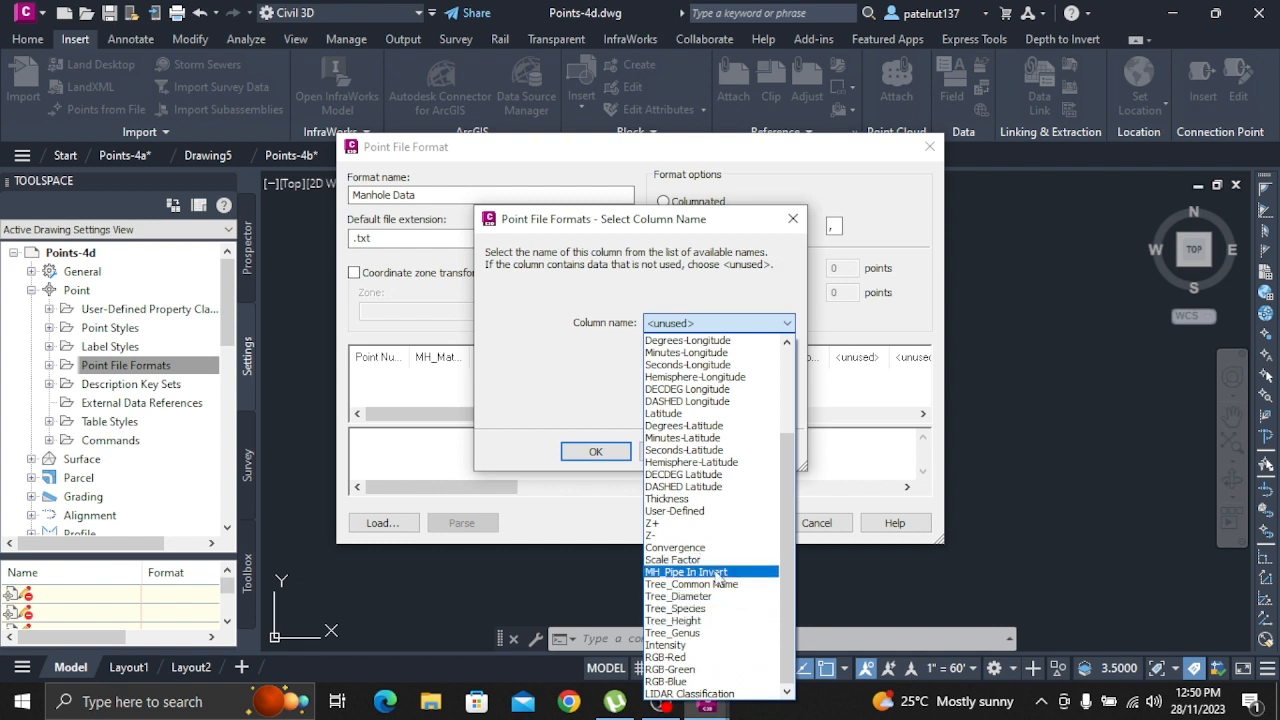
pyautogui.click(717, 574)
pyautogui.click(595, 451)
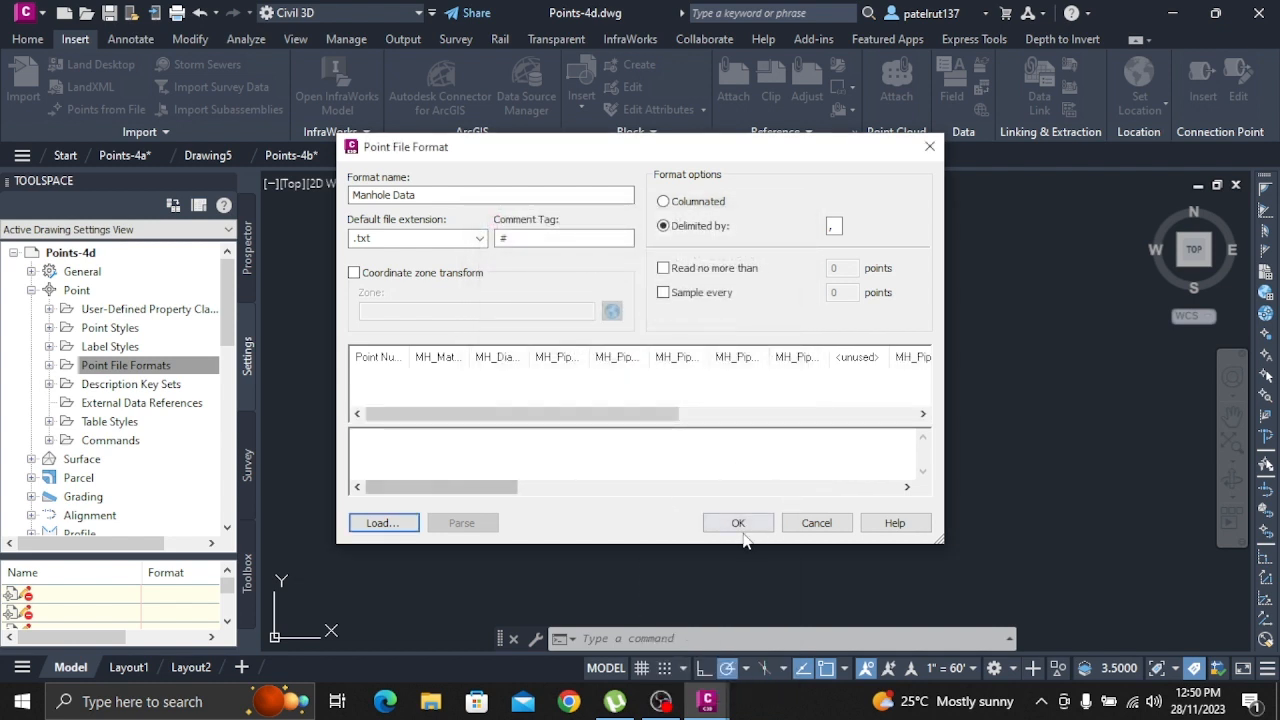
pyautogui.click(740, 524)
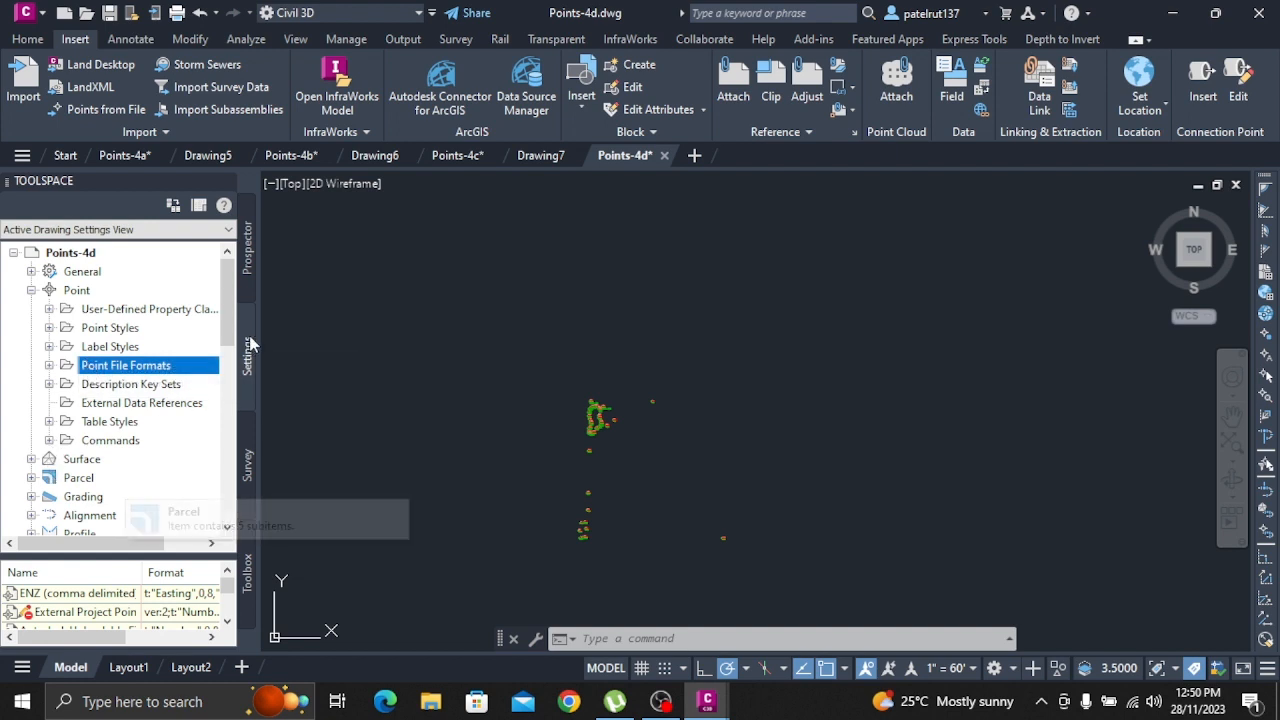
# List the points of the Storm Manholes point group and look through their numbers and coordinates
pyautogui.click(250, 275)
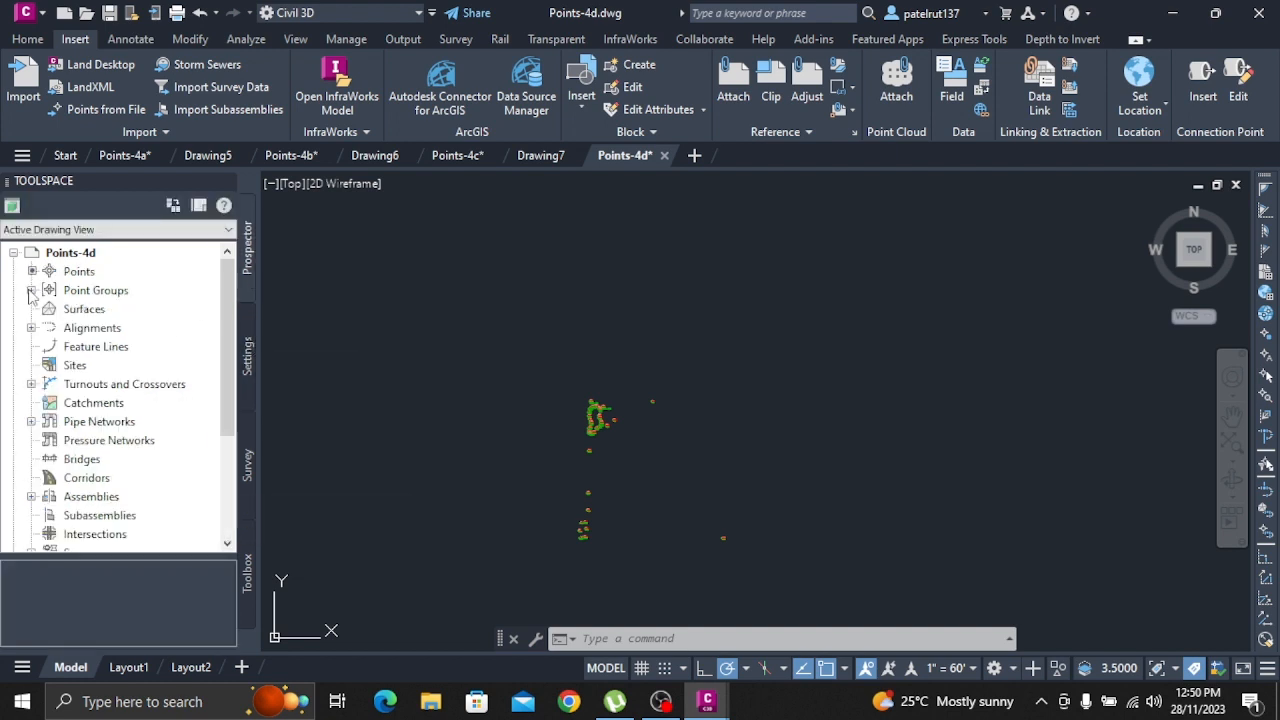
pyautogui.click(31, 290)
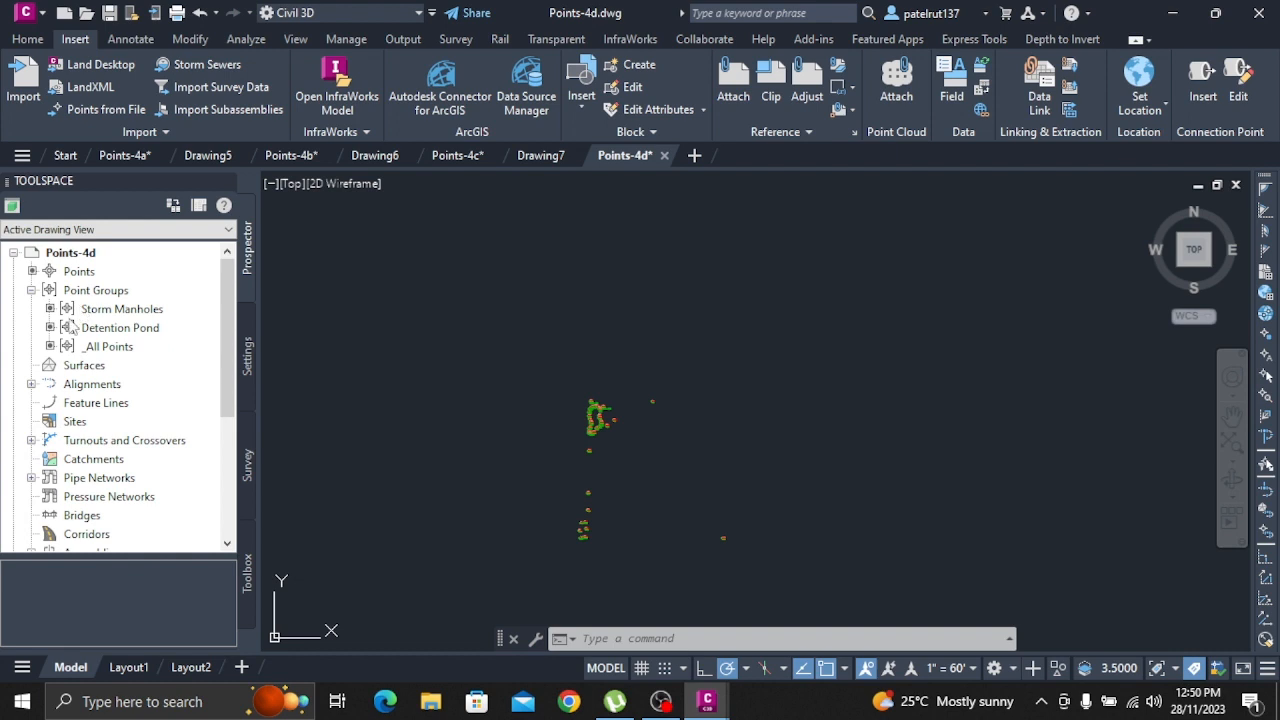
pyautogui.moveTo(100, 317)
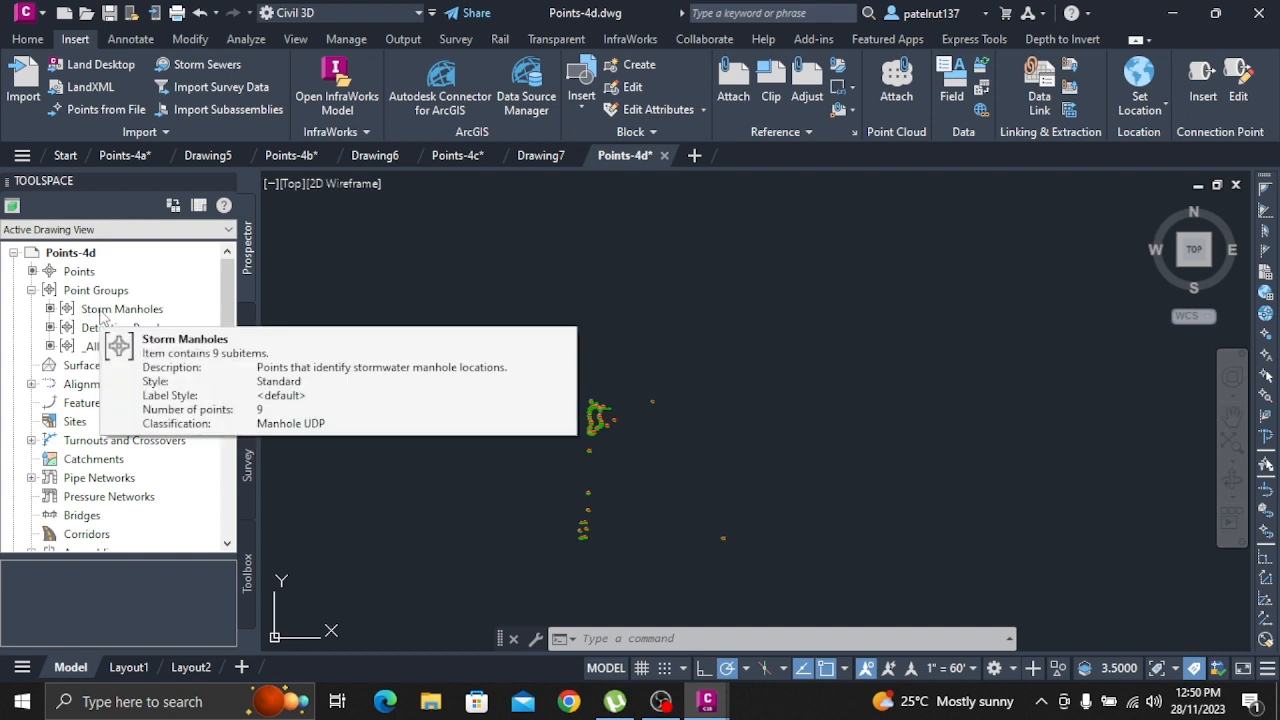
pyautogui.click(108, 310)
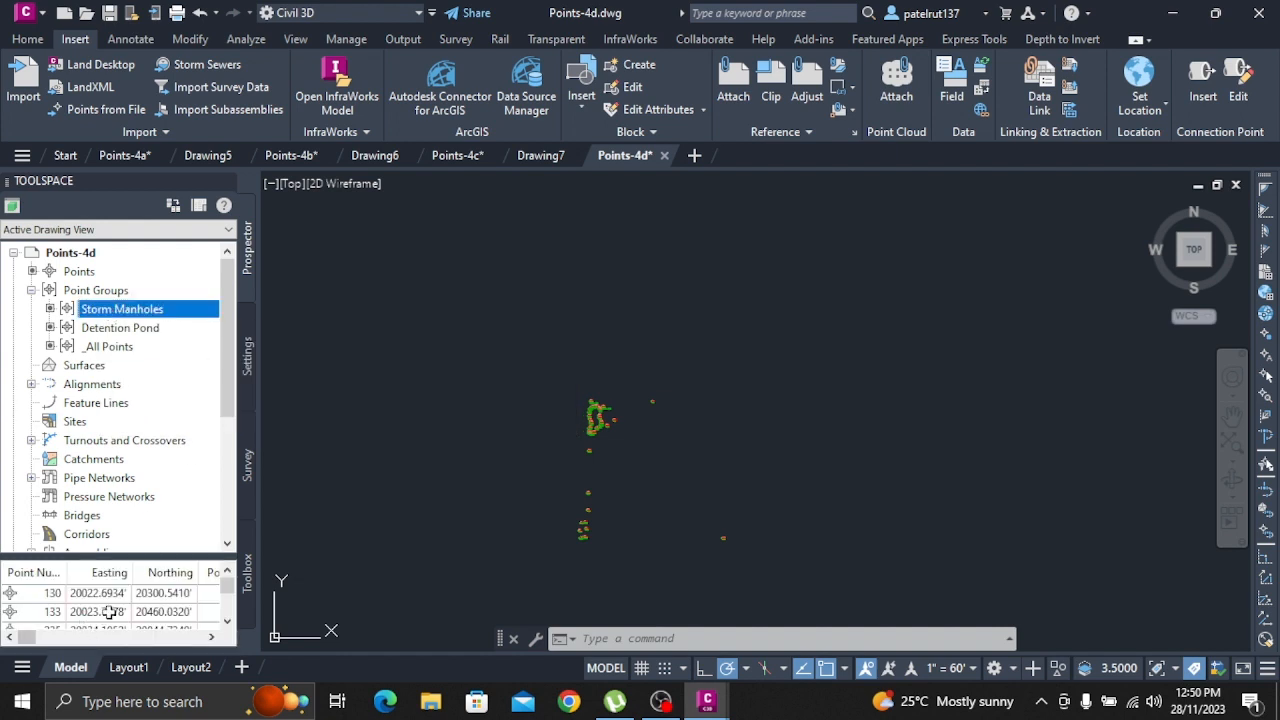
pyautogui.scroll(-1, 116, 607)
pyautogui.scroll(-2, 116, 607)
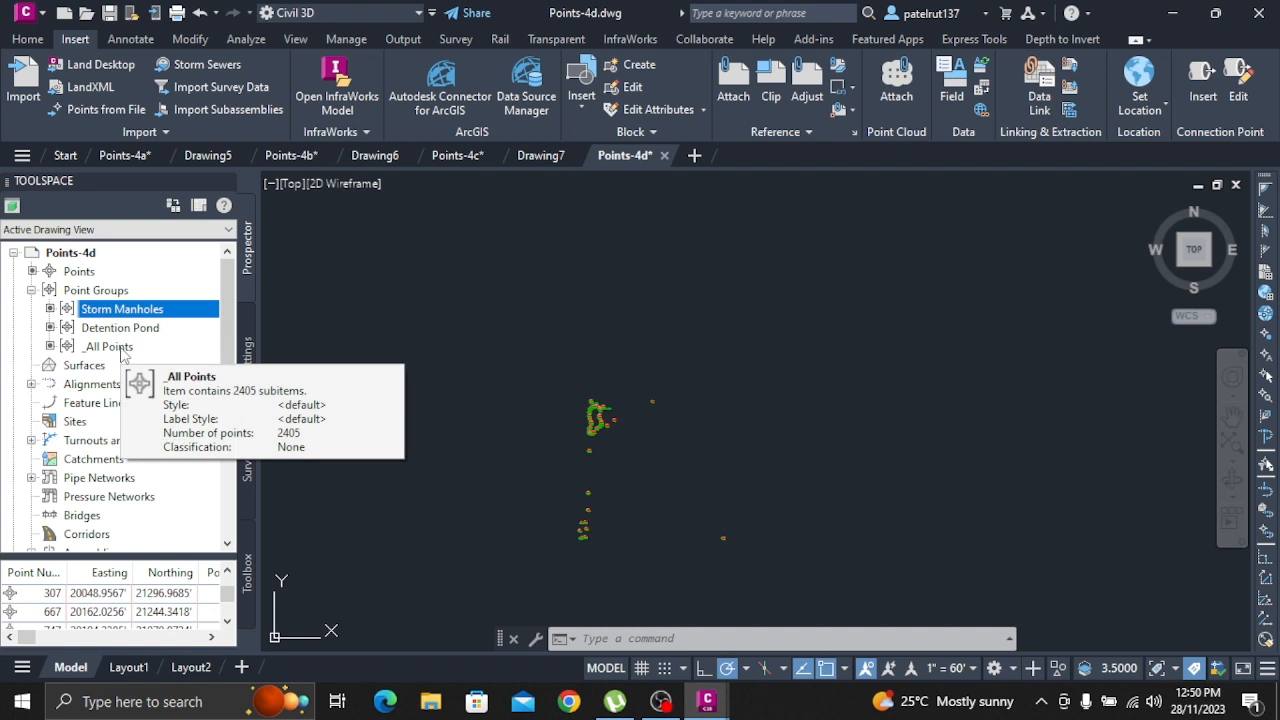
# Start importing points with the point creation tools and look through the available point file formats
pyautogui.rightClick(77, 274)
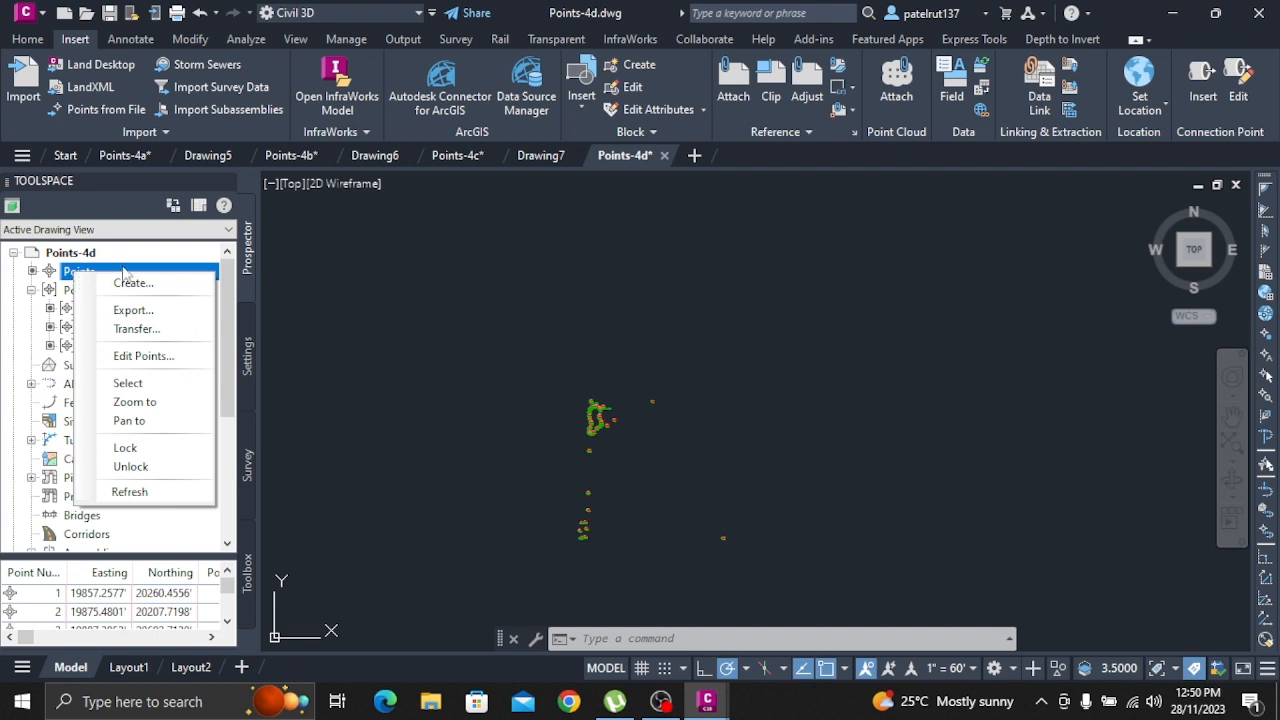
pyautogui.click(133, 283)
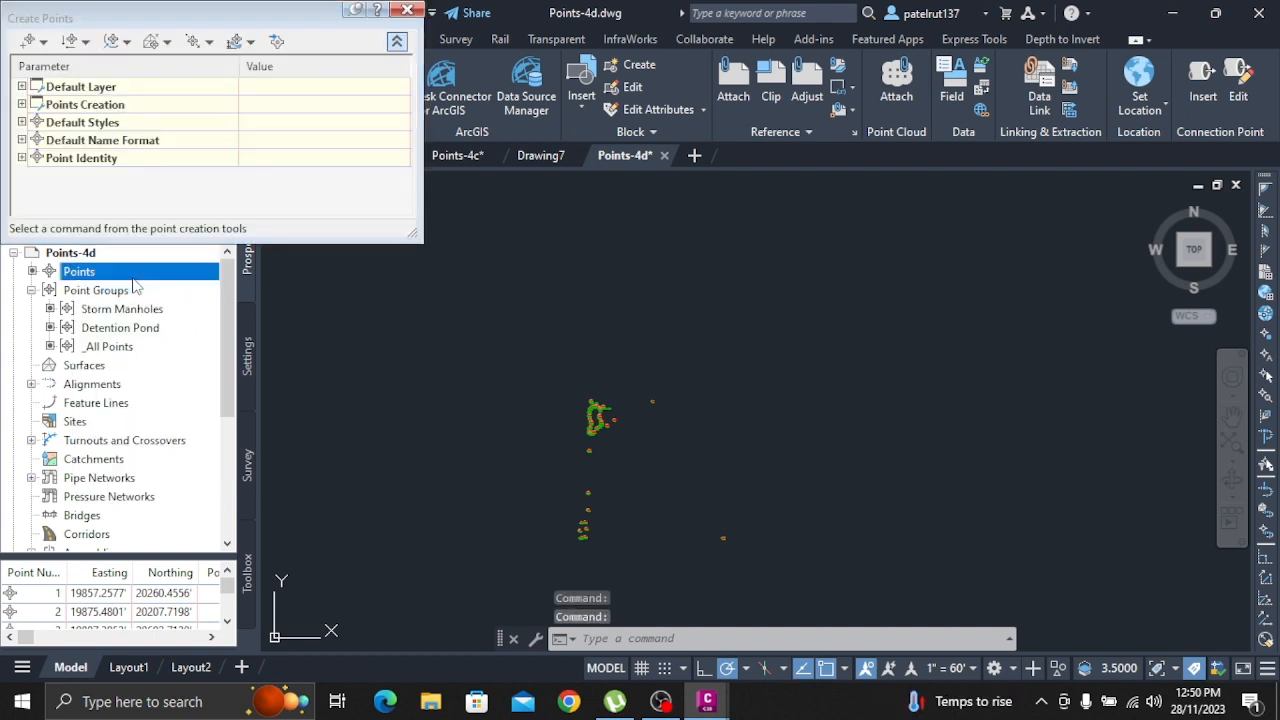
pyautogui.click(381, 200)
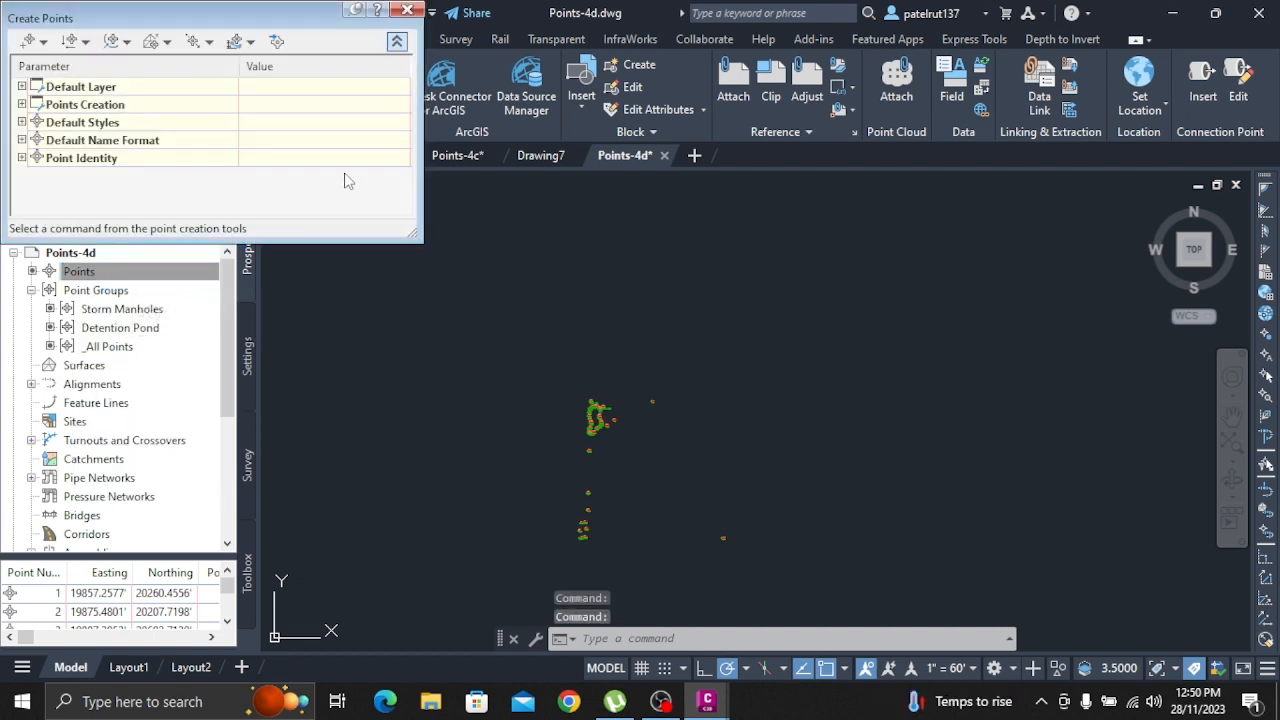
pyautogui.click(278, 41)
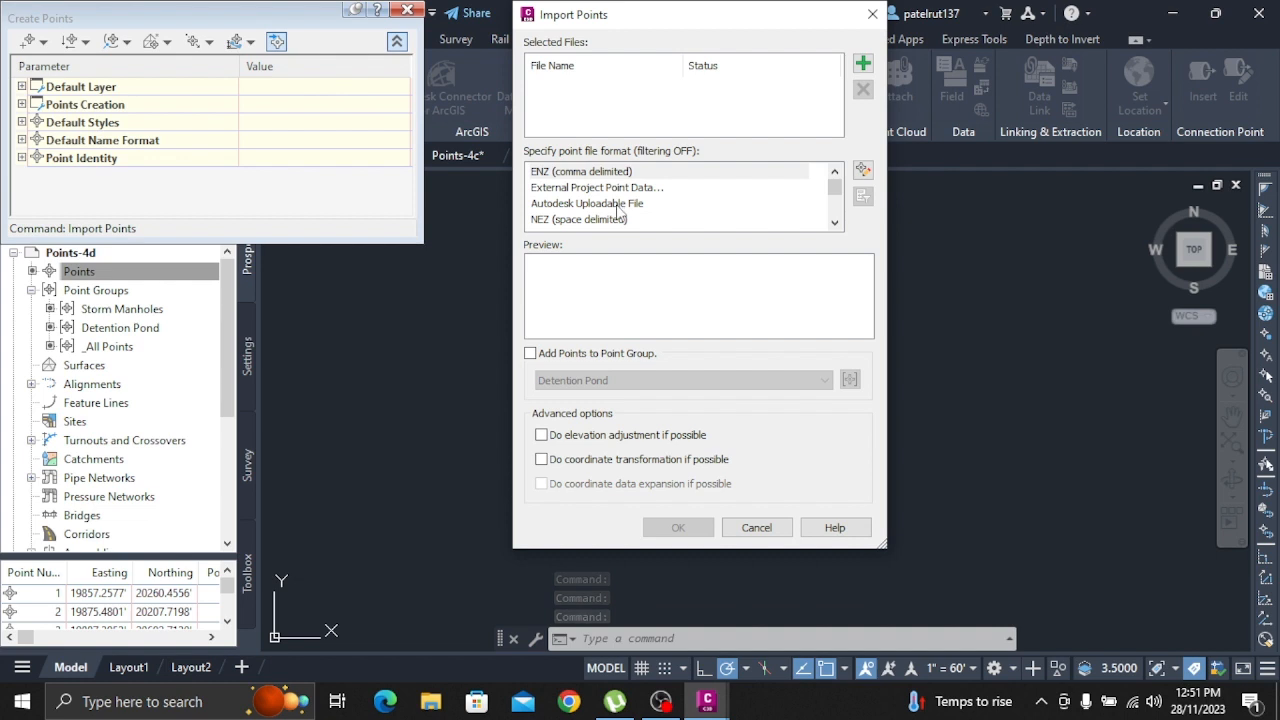
pyautogui.scroll(-3, 655, 207)
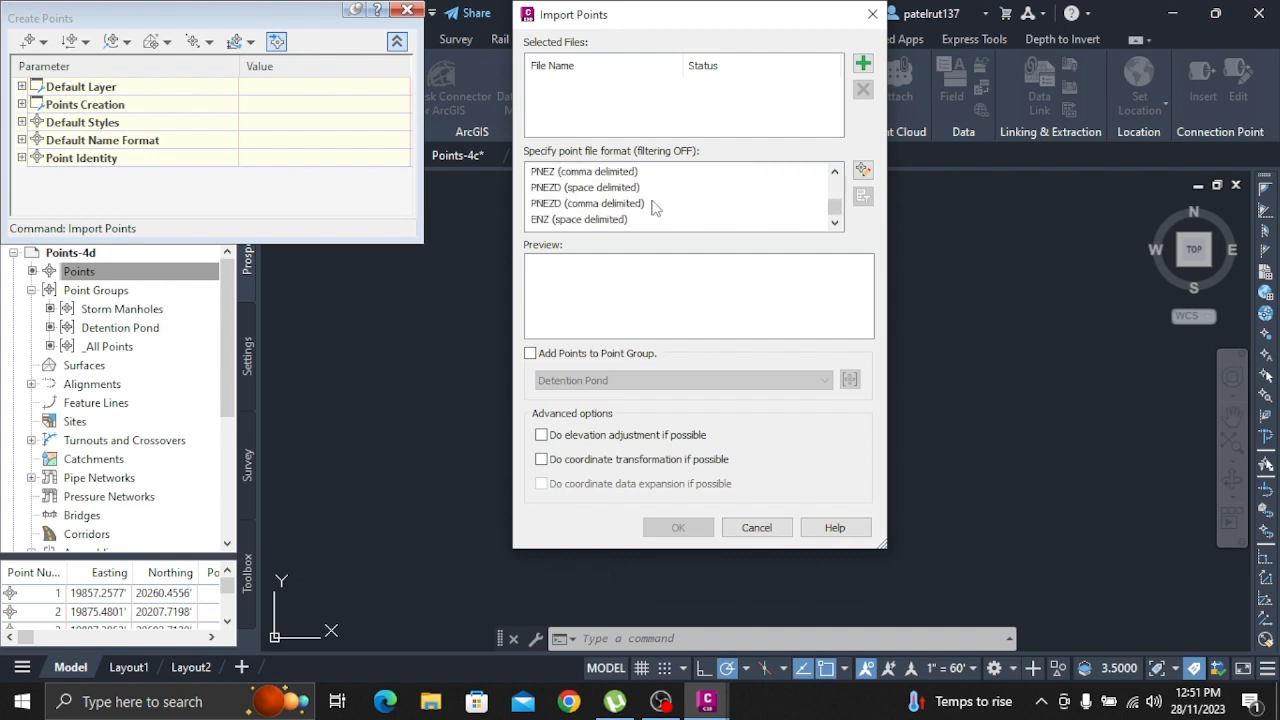
pyautogui.scroll(3, 655, 207)
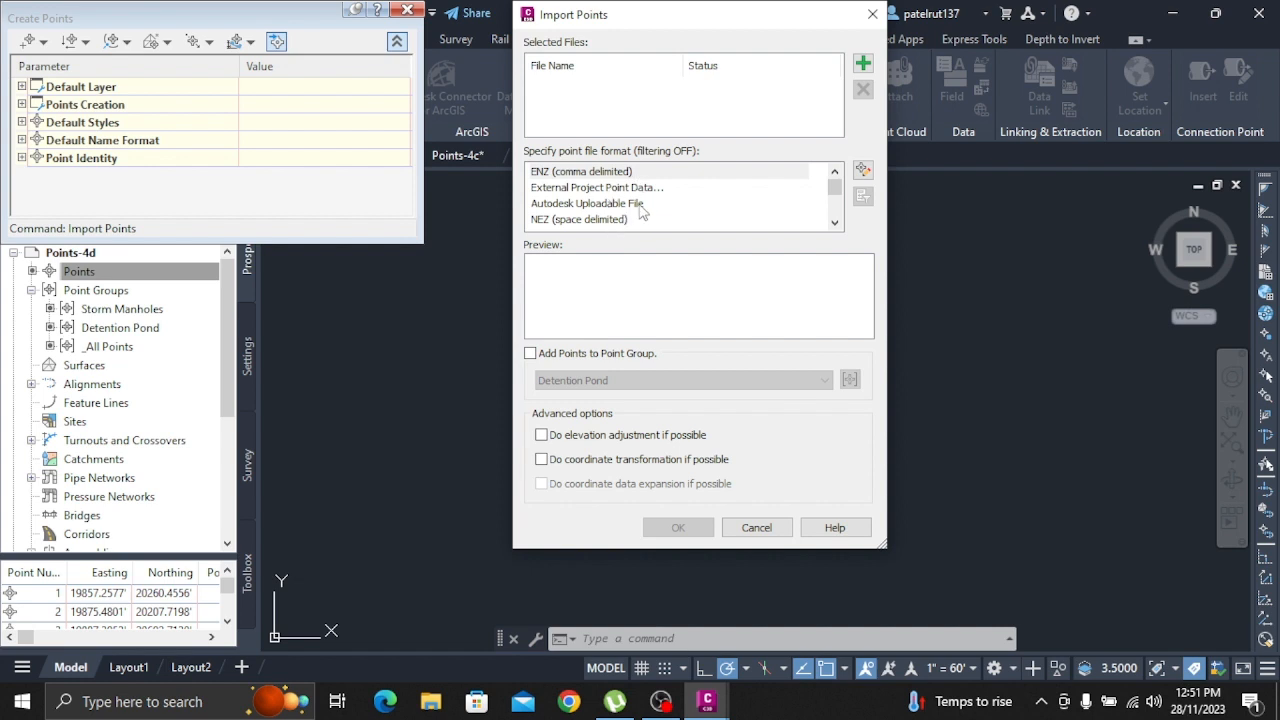
# Choose the Manhole Data point file format and add the manhole_data text file as the import source
pyautogui.scroll(-1, 641, 210)
pyautogui.scroll(-2, 641, 210)
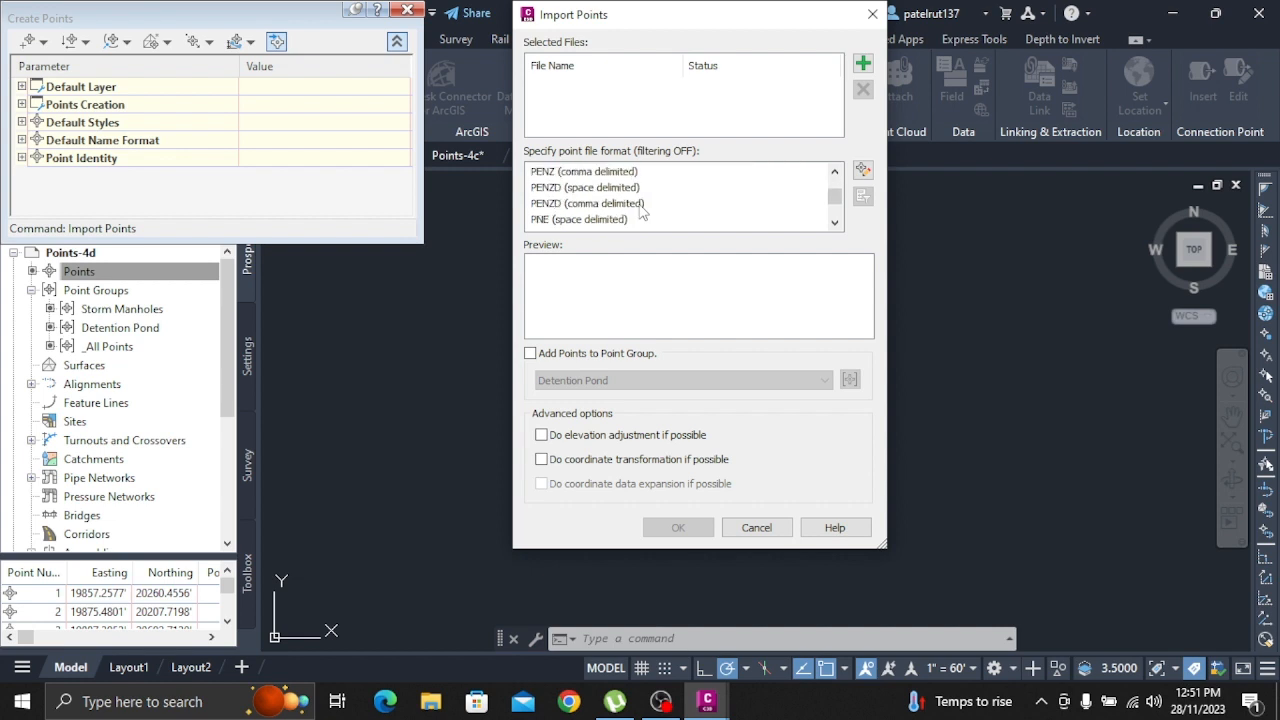
pyautogui.click(587, 222)
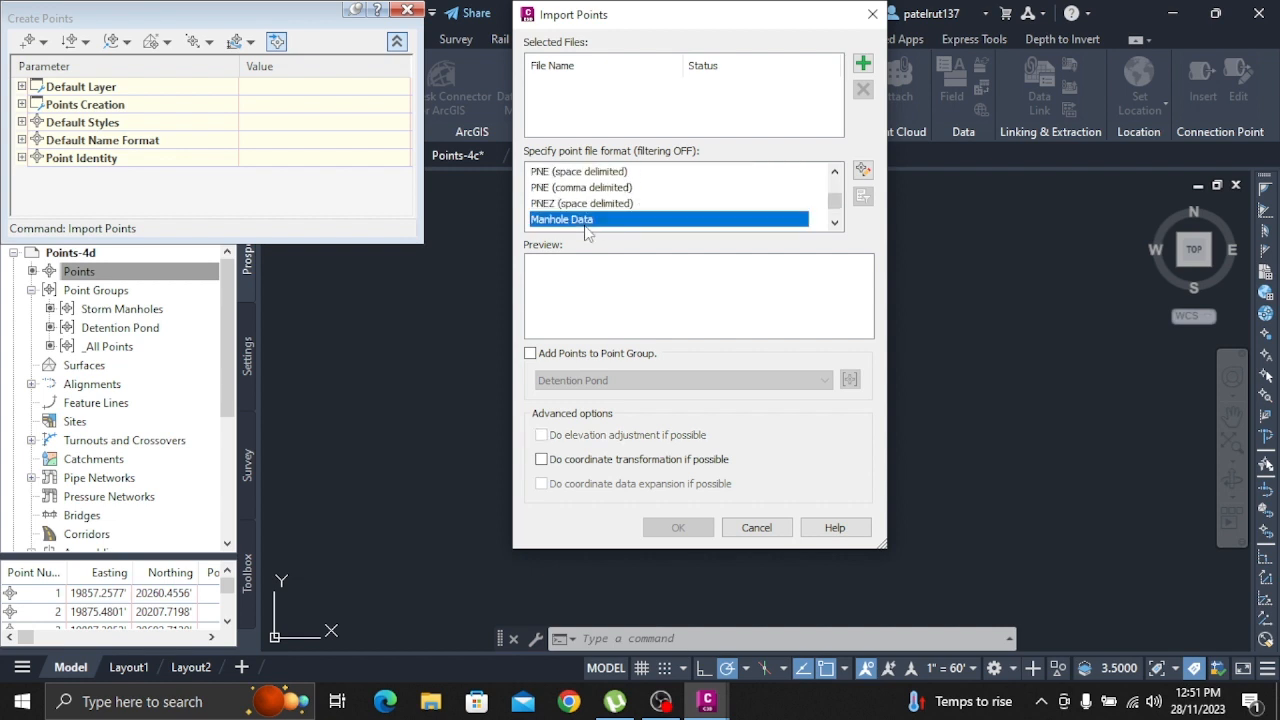
pyautogui.click(862, 63)
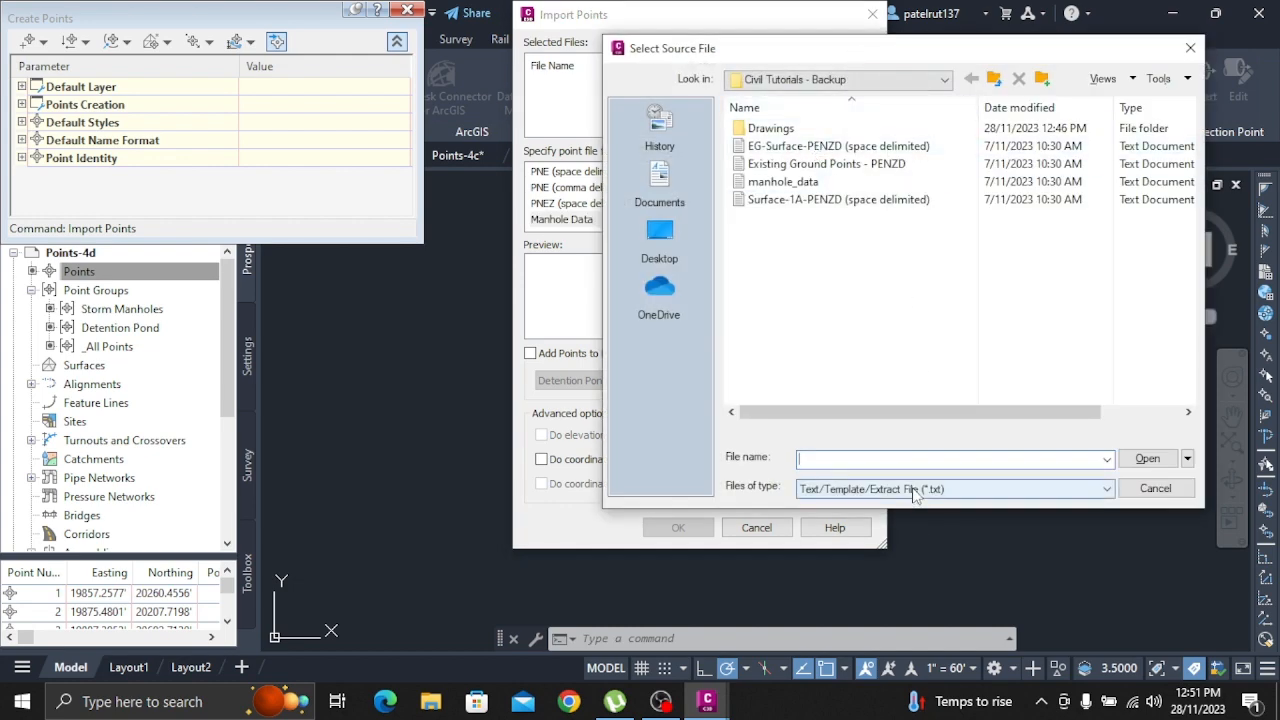
pyautogui.click(871, 487)
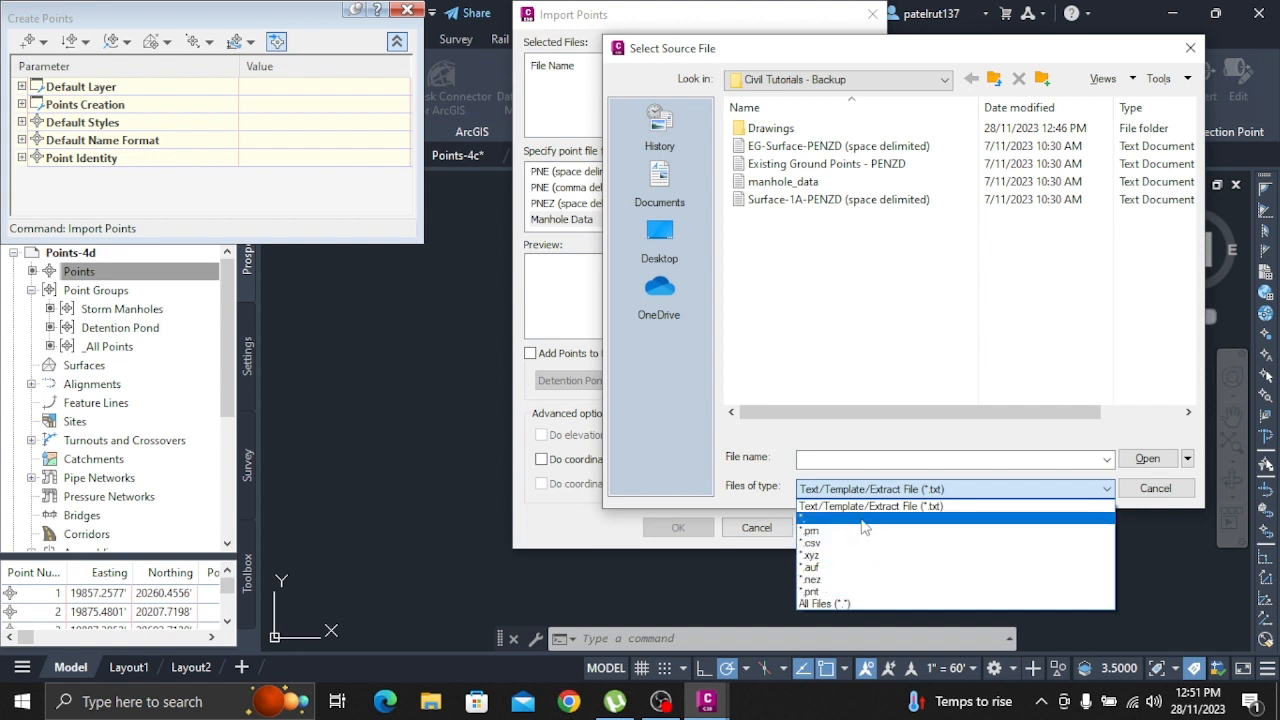
pyautogui.click(826, 190)
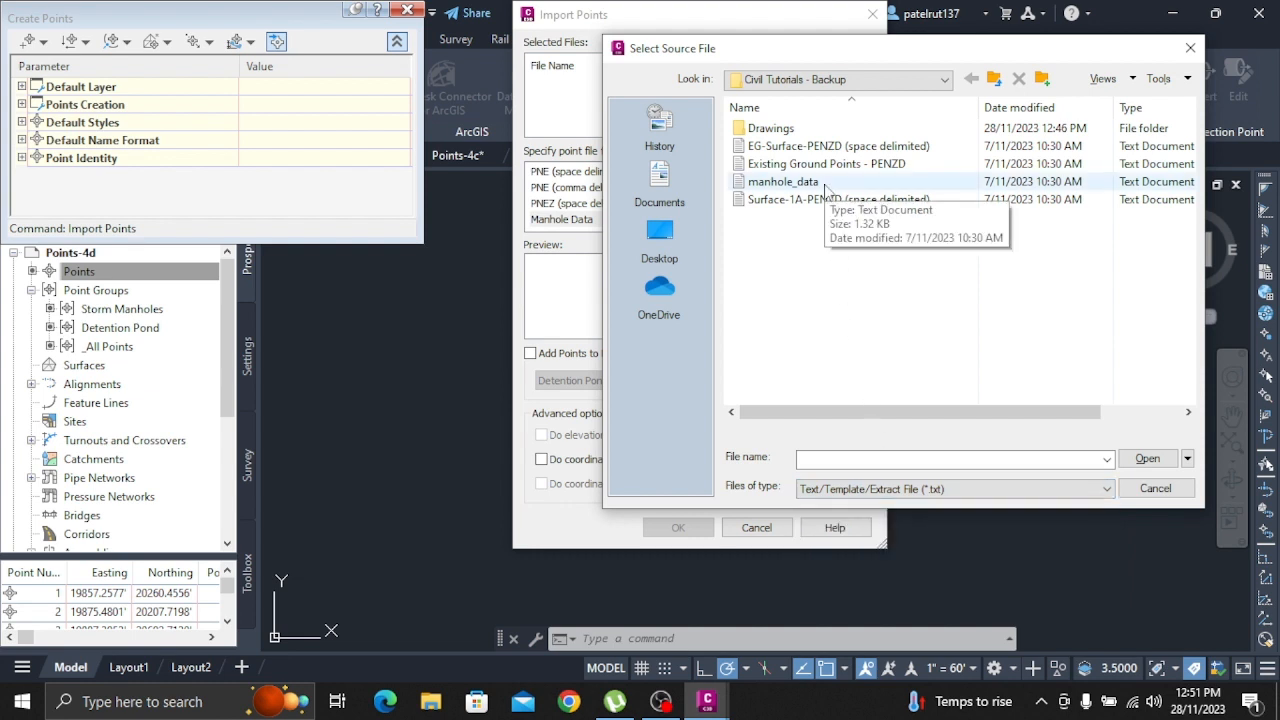
pyautogui.click(816, 184)
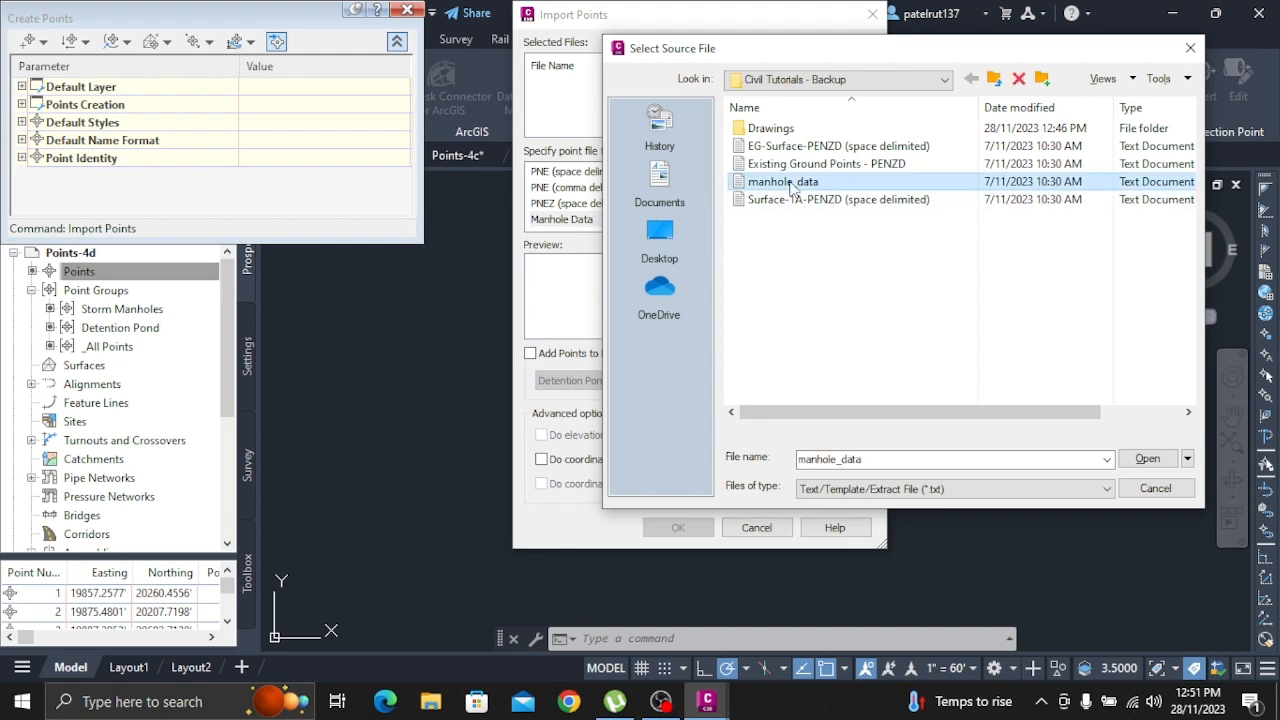
pyautogui.click(1160, 463)
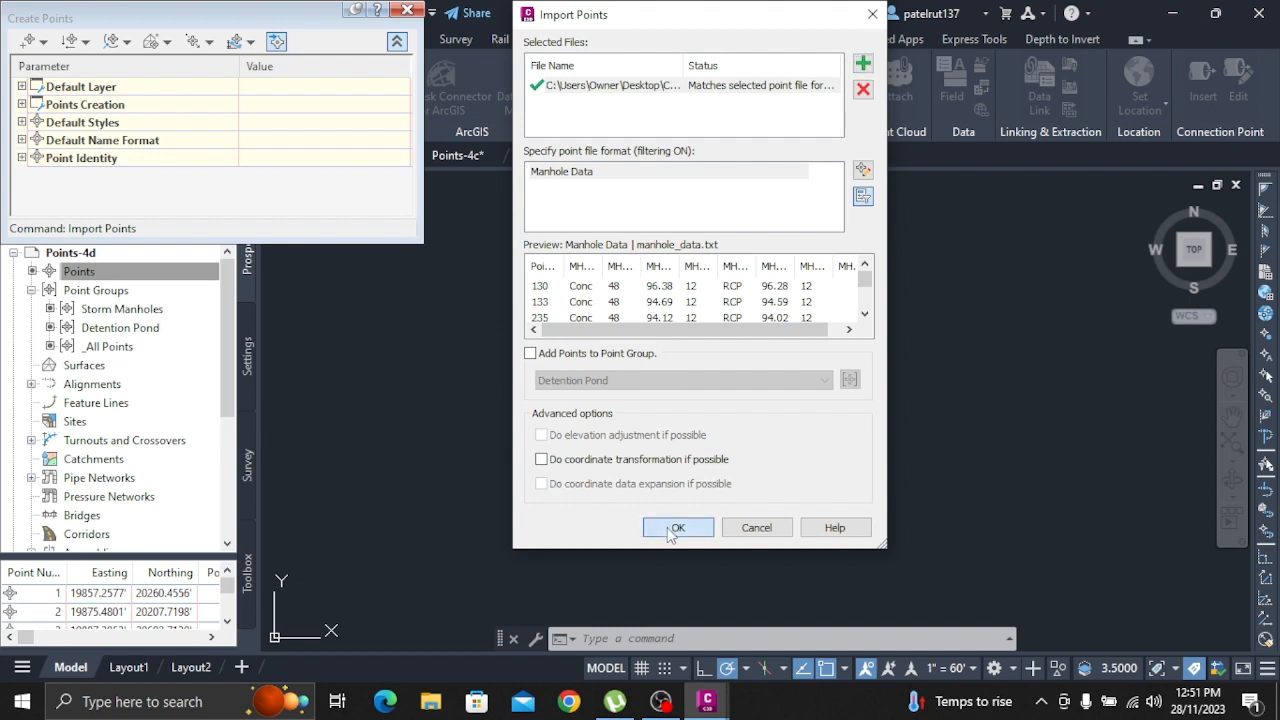
# Run the import with Merge as the resolution for all duplicate point numbers, and list the points of the Storm Manholes group
pyautogui.click(676, 530)
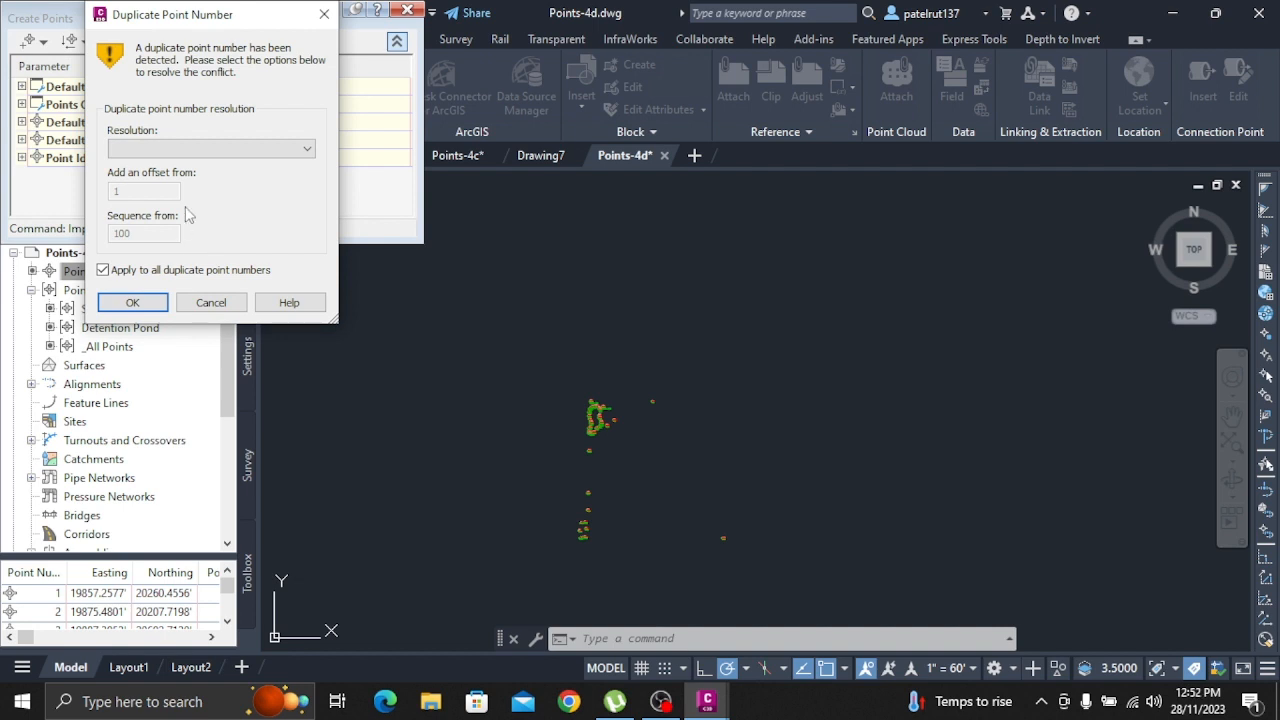
pyautogui.click(264, 148)
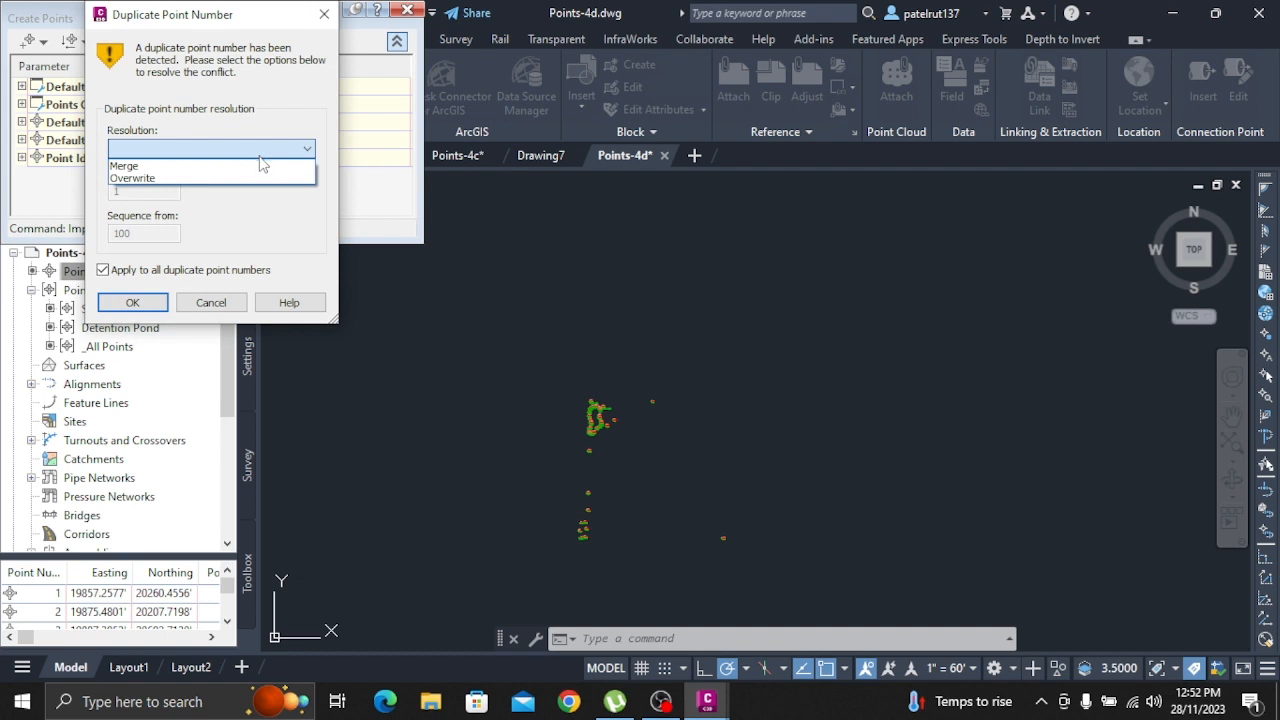
pyautogui.click(250, 166)
pyautogui.click(118, 303)
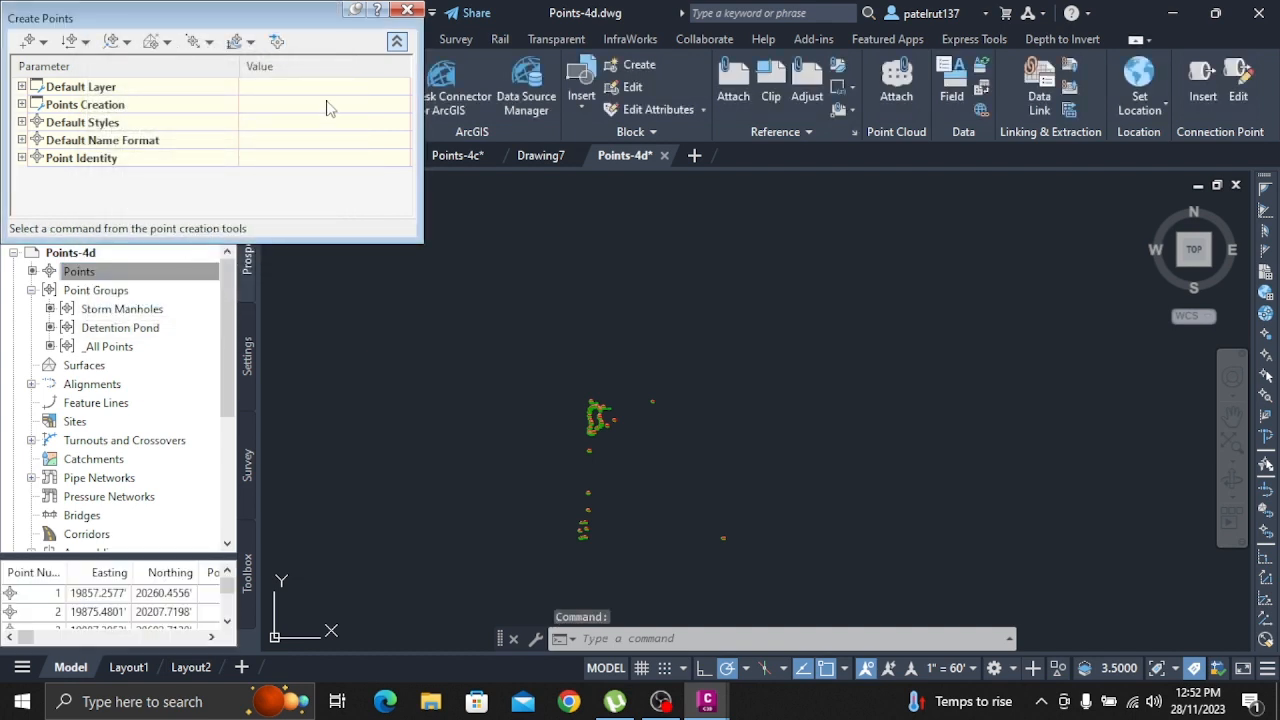
pyautogui.click(406, 12)
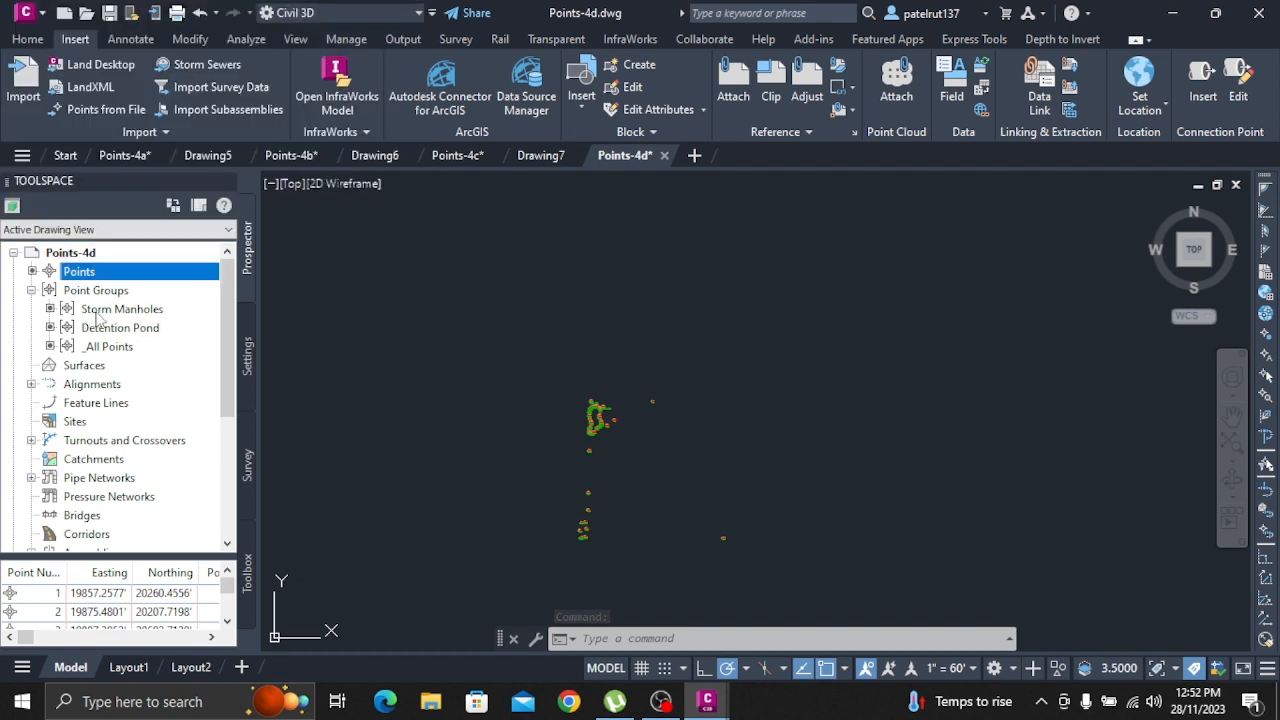
pyautogui.moveTo(100, 316)
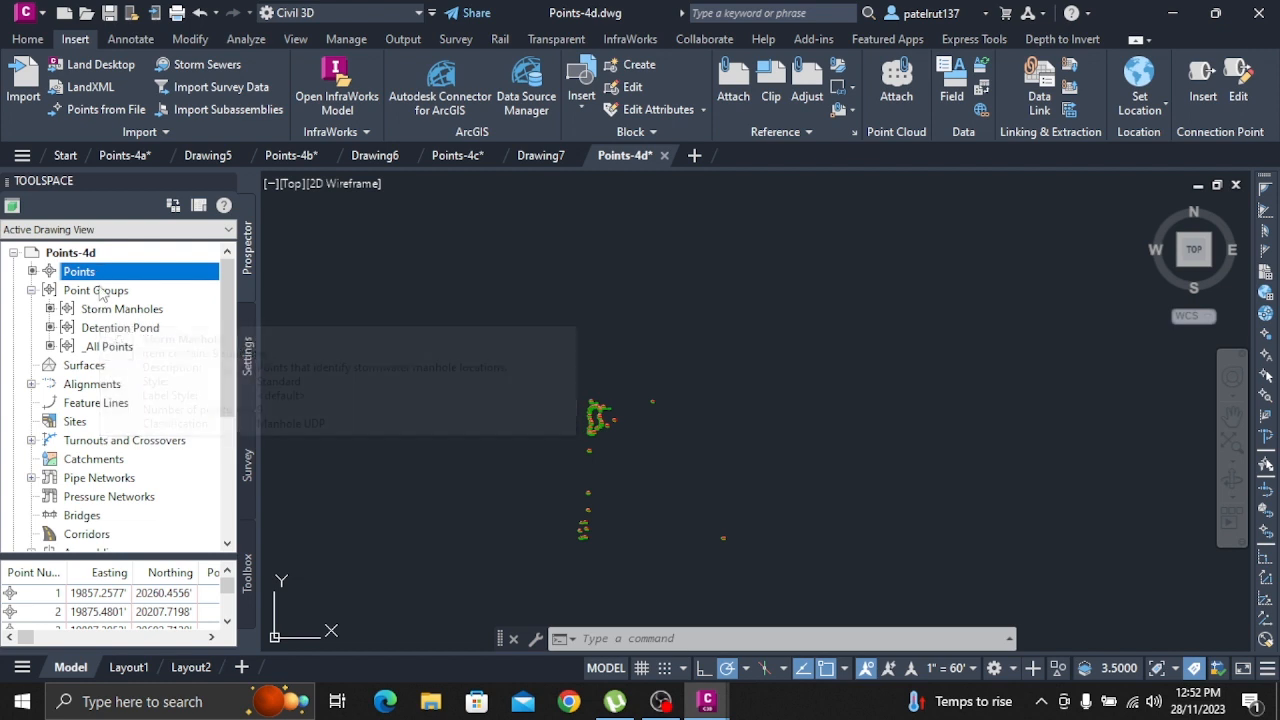
pyautogui.click(107, 311)
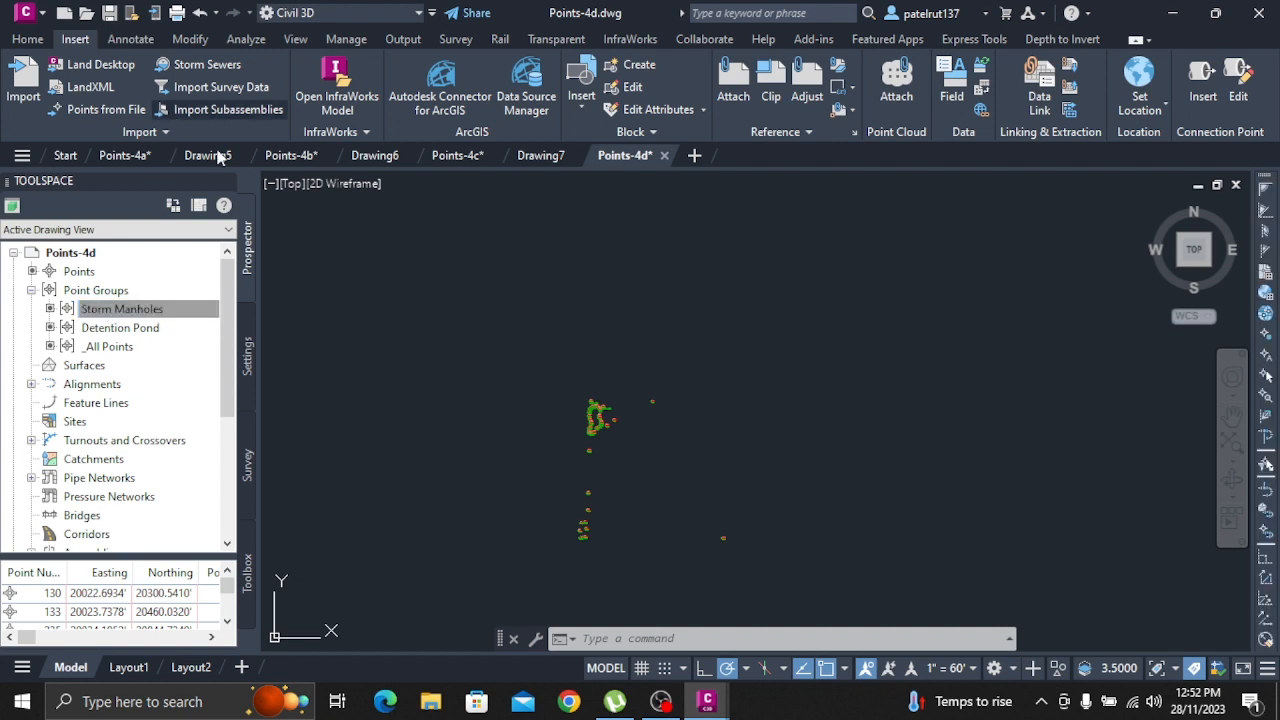
# Start a new drawing and open the Points-4e drawing from the Drawings folder
pyautogui.click(695, 157)
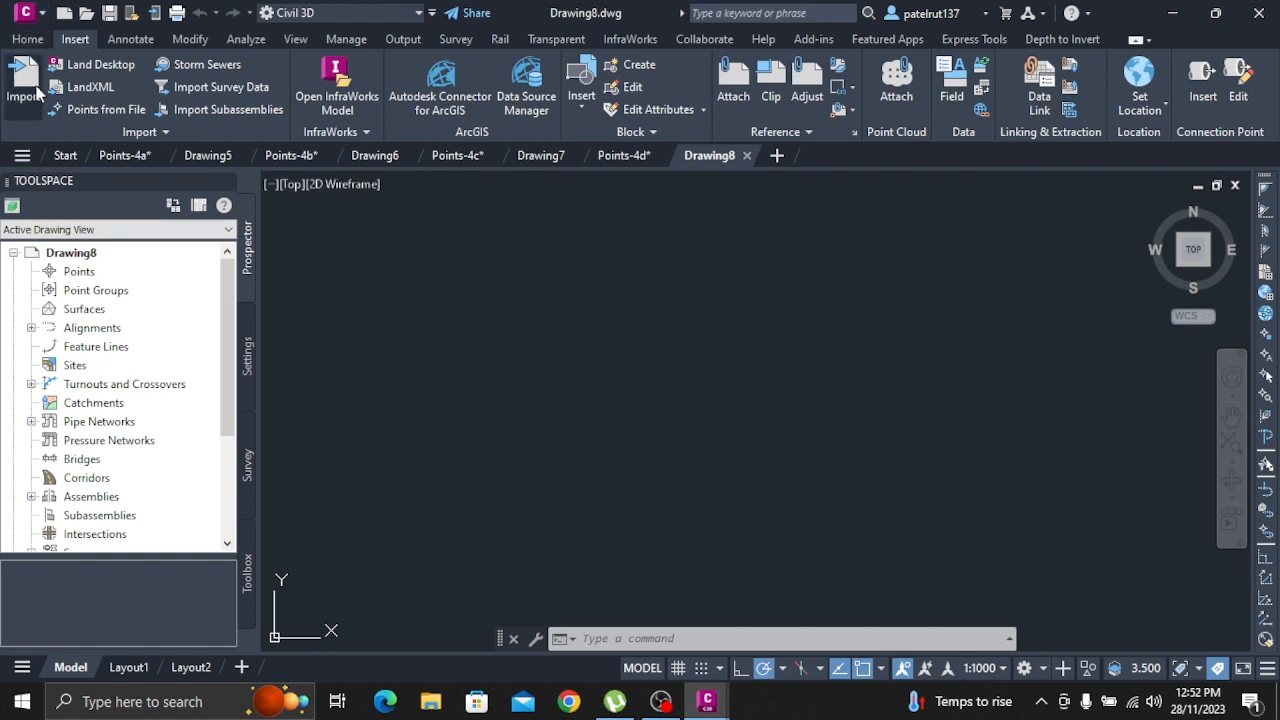
pyautogui.click(24, 12)
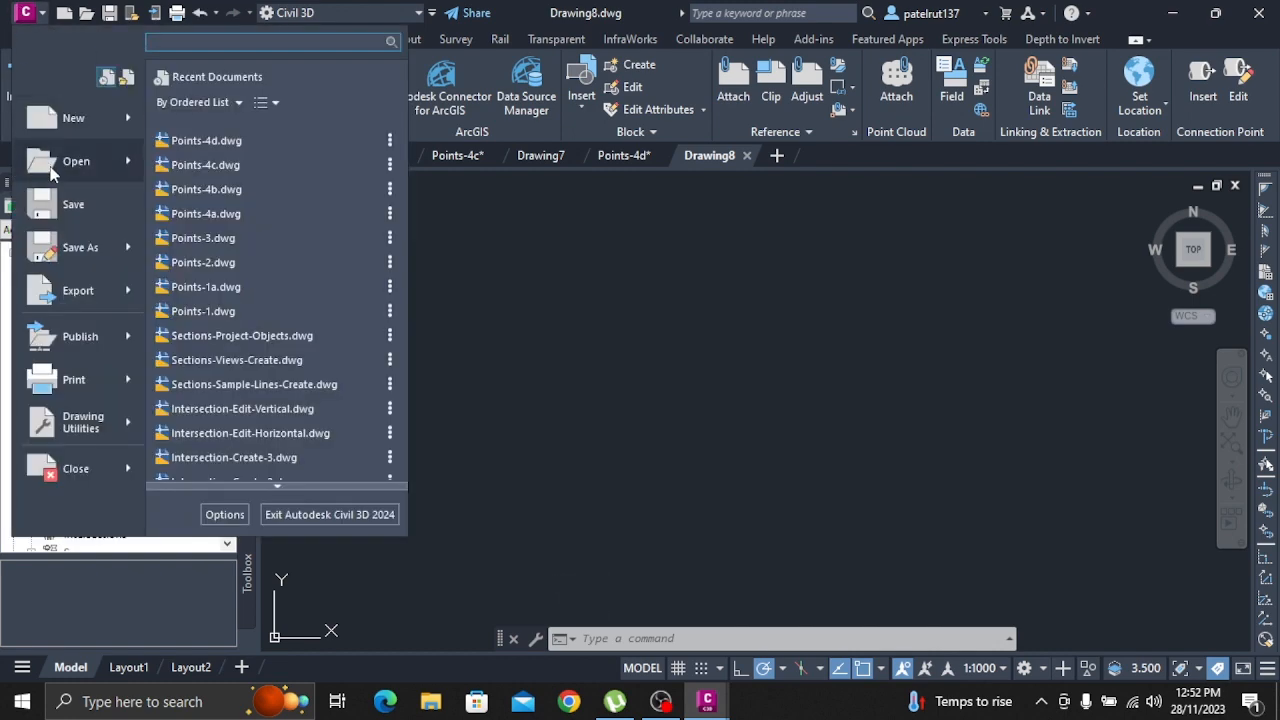
pyautogui.click(54, 176)
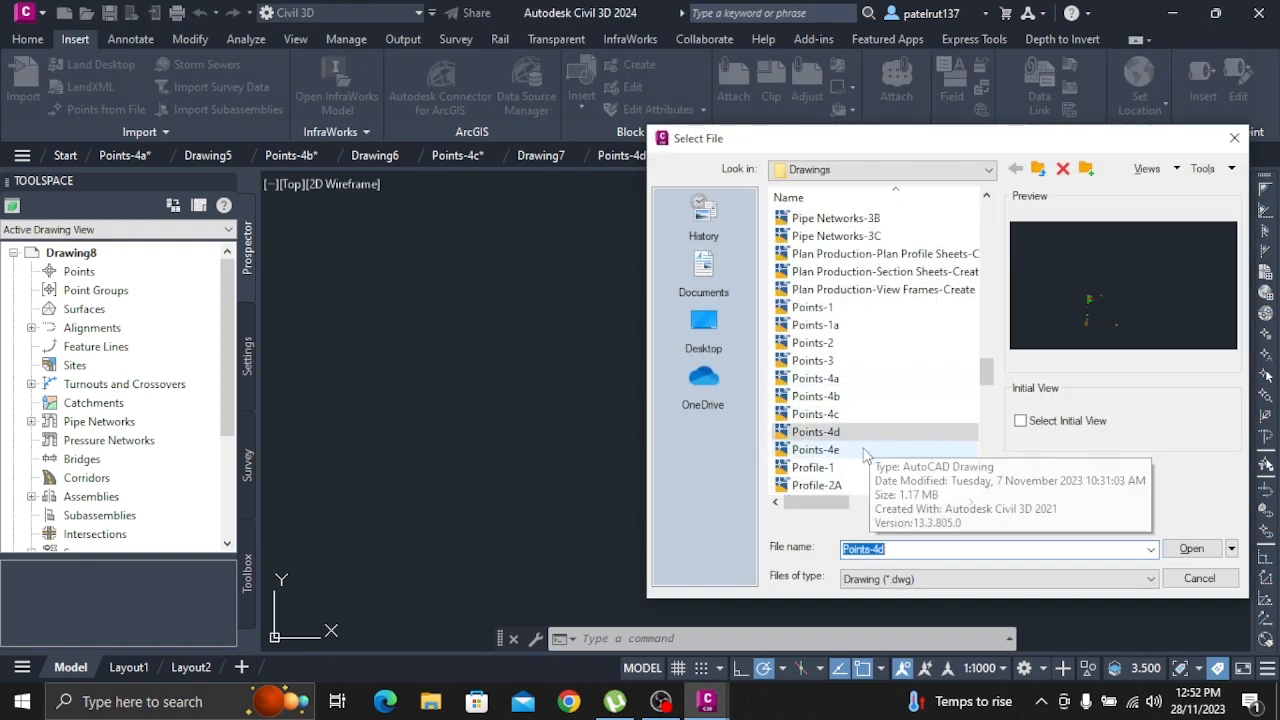
pyautogui.click(850, 449)
pyautogui.click(1190, 552)
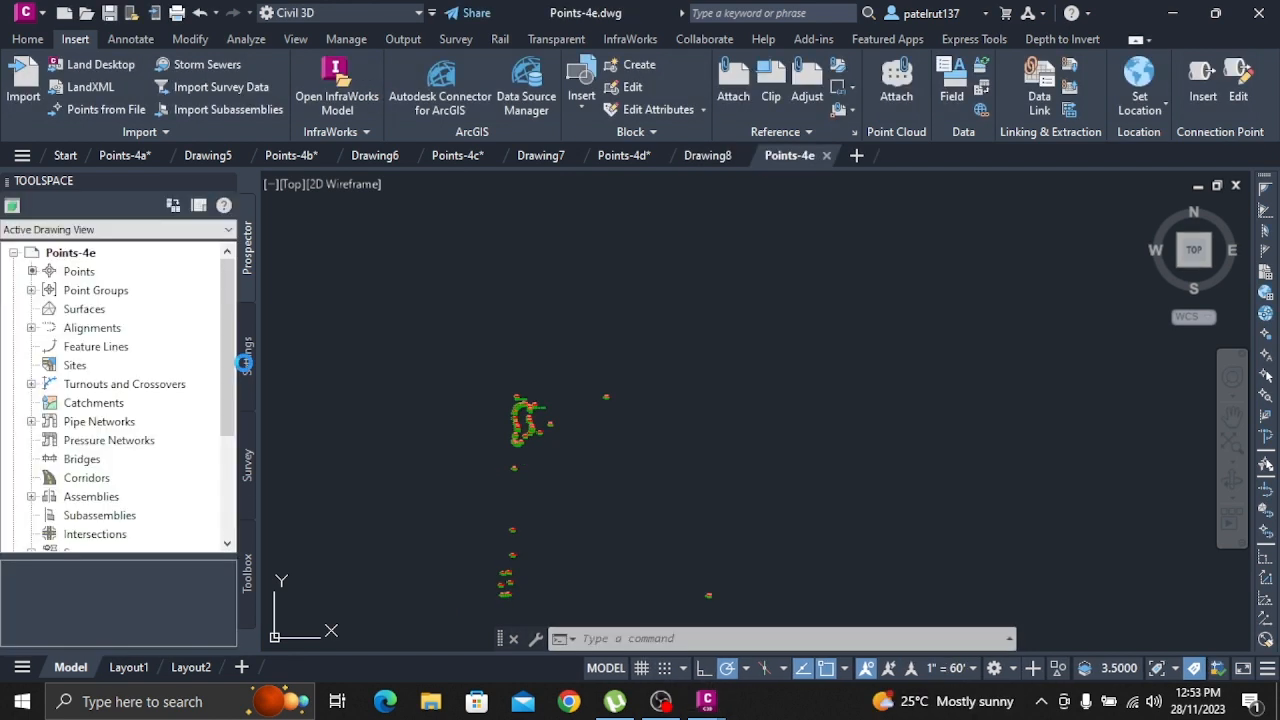
# Start a new point group in Points-4e and name it Storm Manholes-Invert In
pyautogui.rightClick(108, 296)
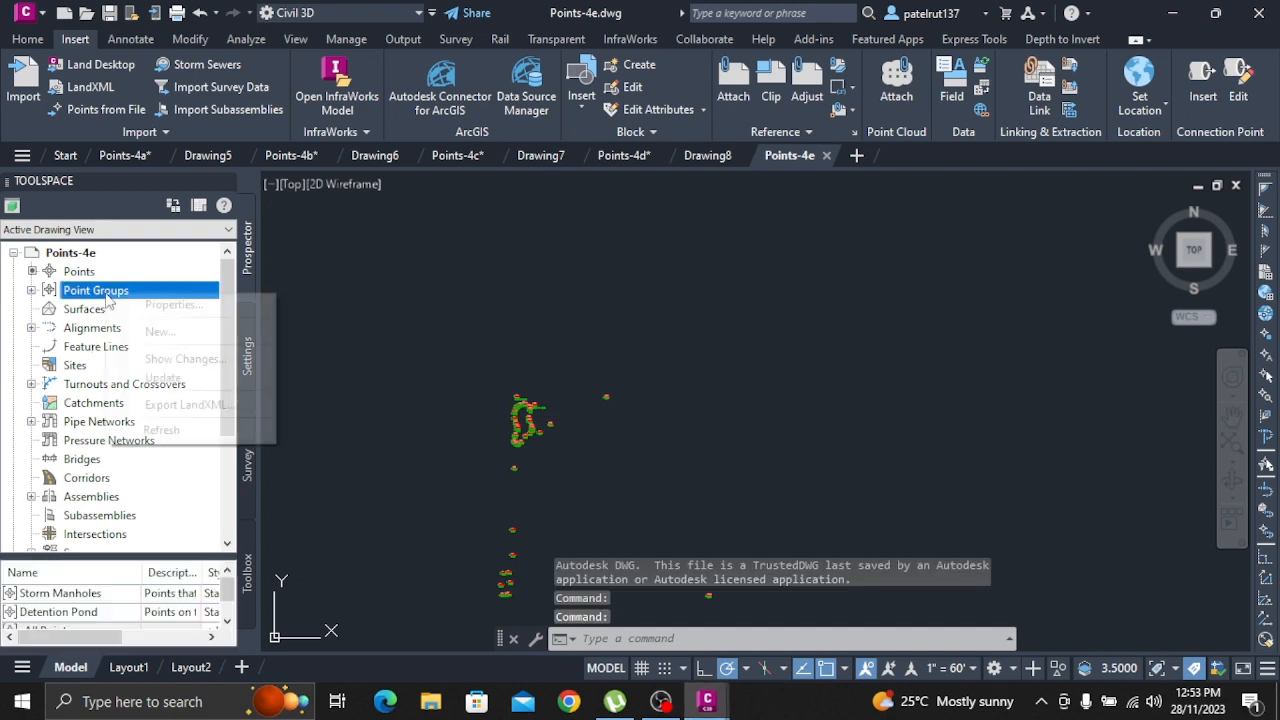
pyautogui.click(155, 332)
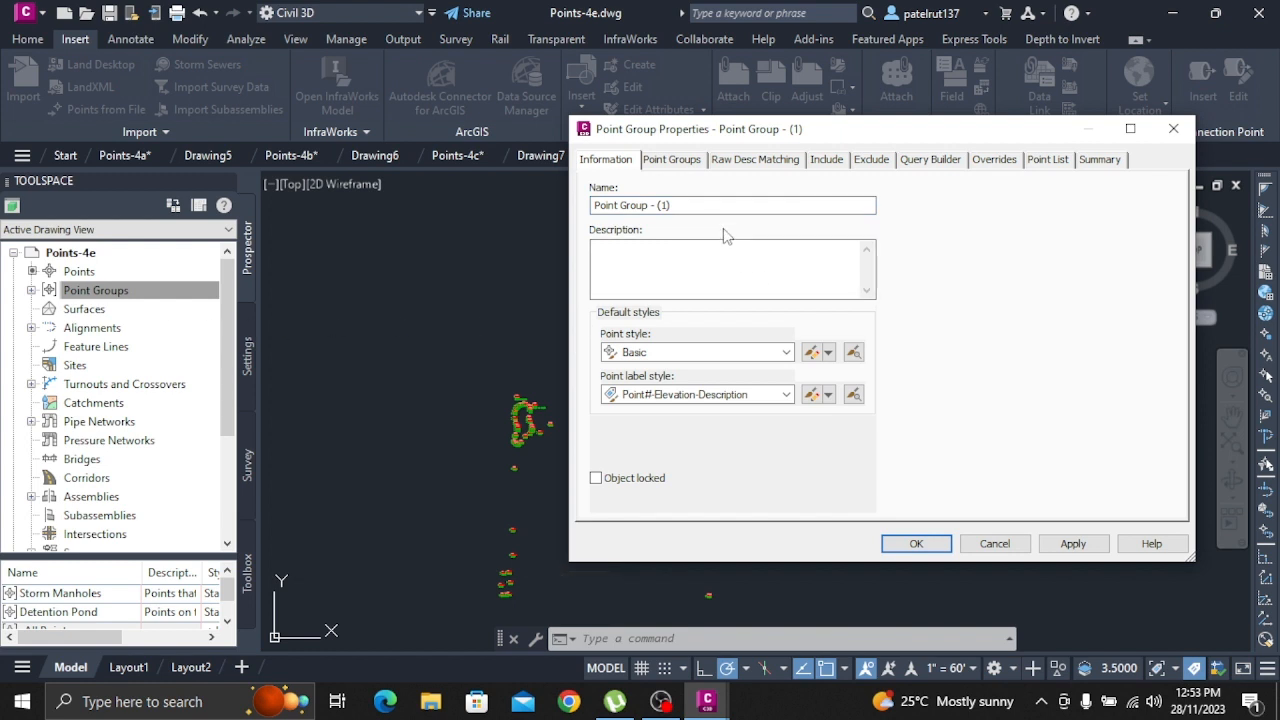
pyautogui.moveTo(711, 206); pyautogui.dragTo(357, 166)
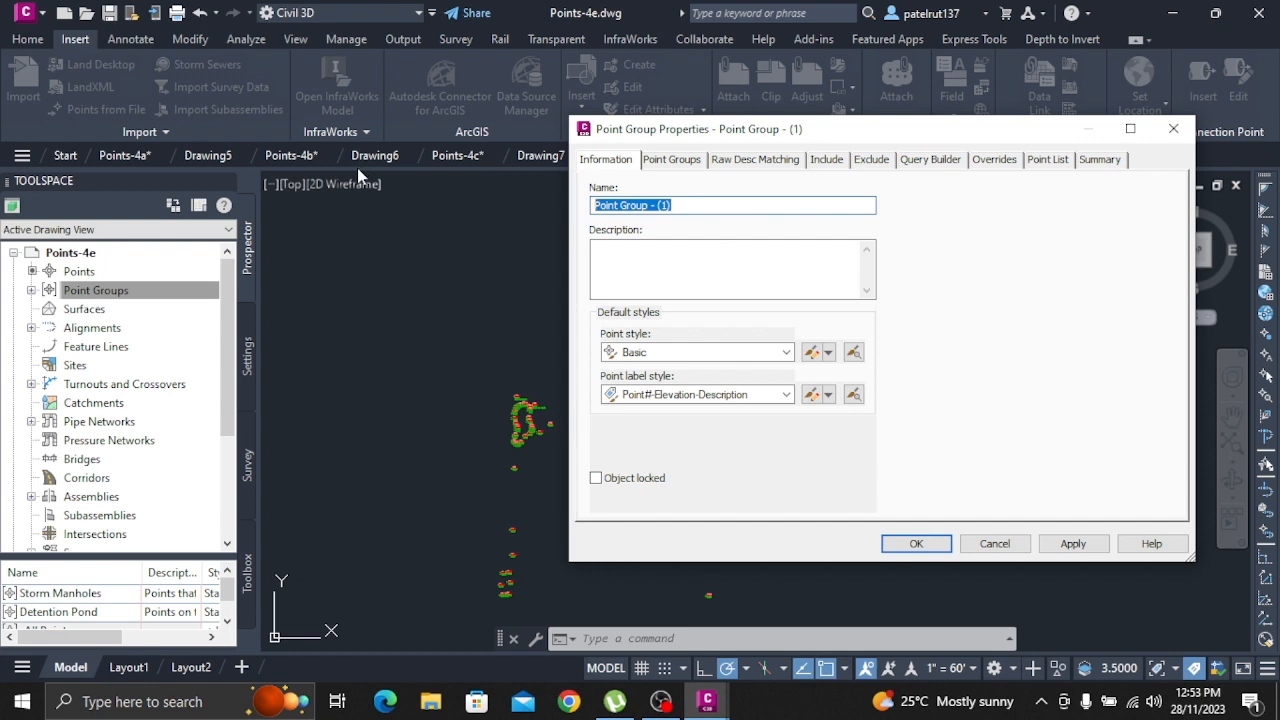
pyautogui.write('Storm')
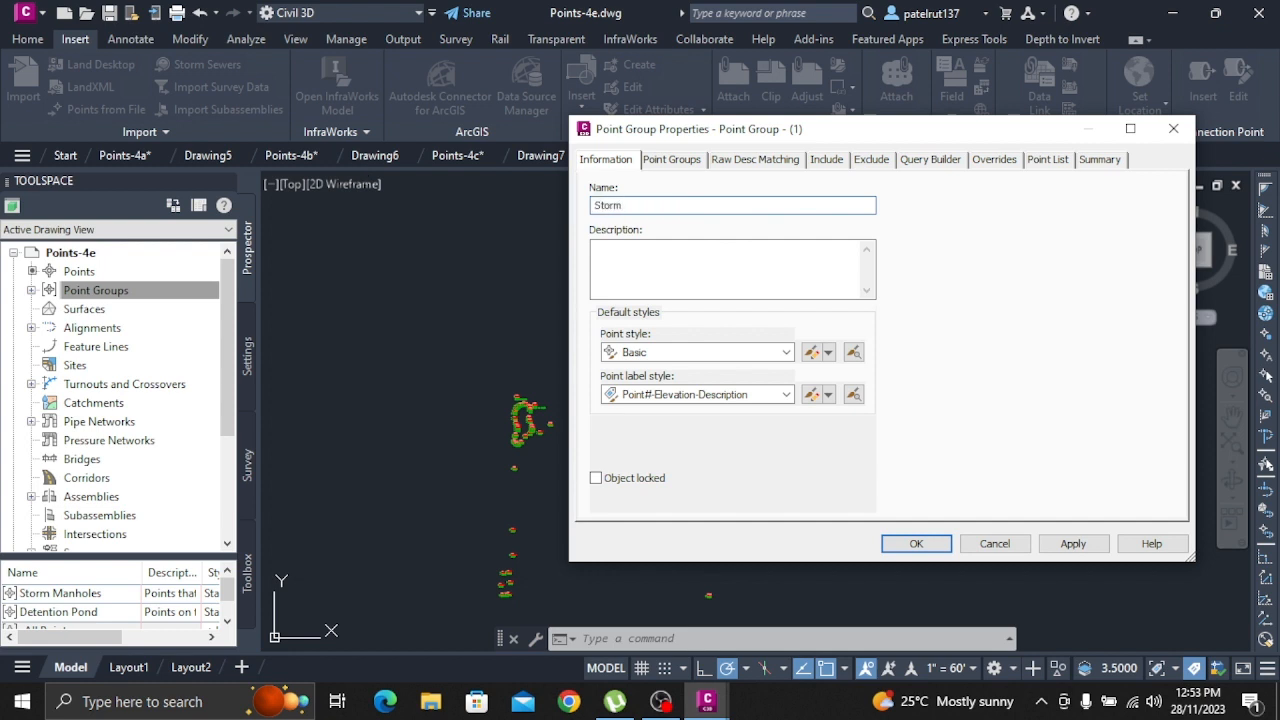
pyautogui.write(' Manholrs')
pyautogui.press('BackSpace')
pyautogui.press('BackSpace')
pyautogui.write('es-Invert In')
# Enable query modification for the point group and add a query condition on the MH_Pipe In Invert property
pyautogui.click(940, 160)
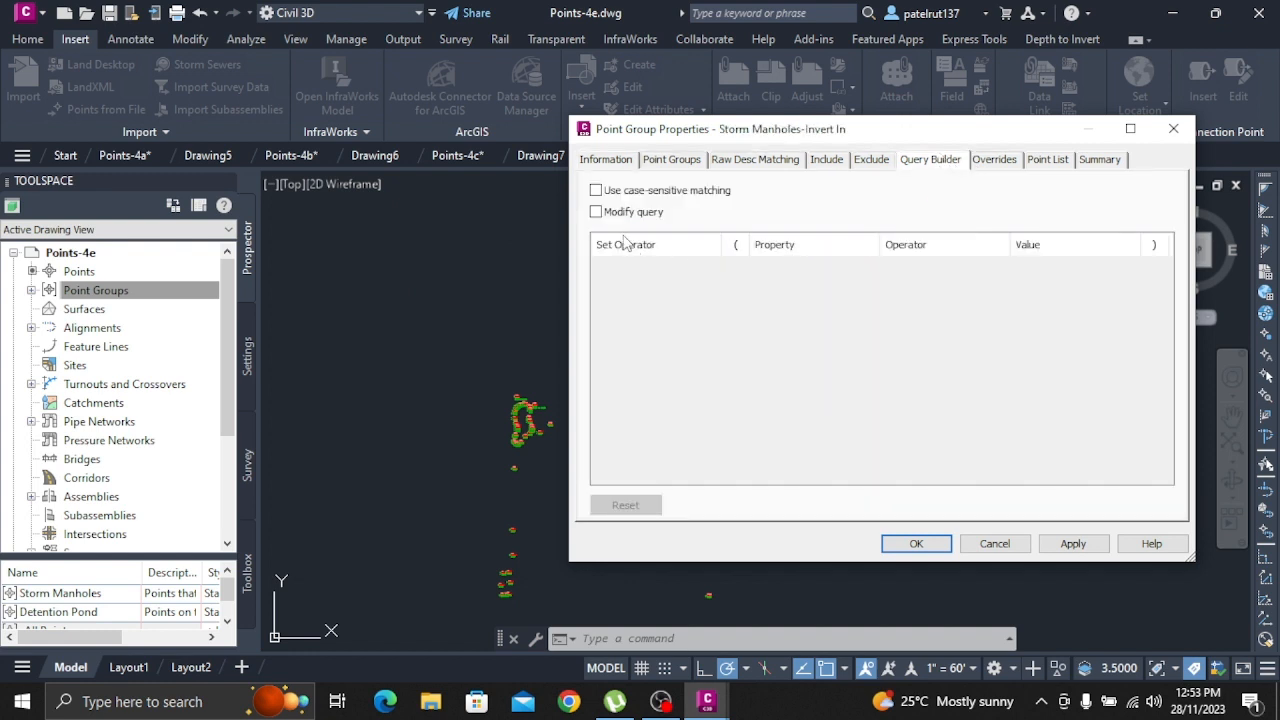
pyautogui.click(596, 213)
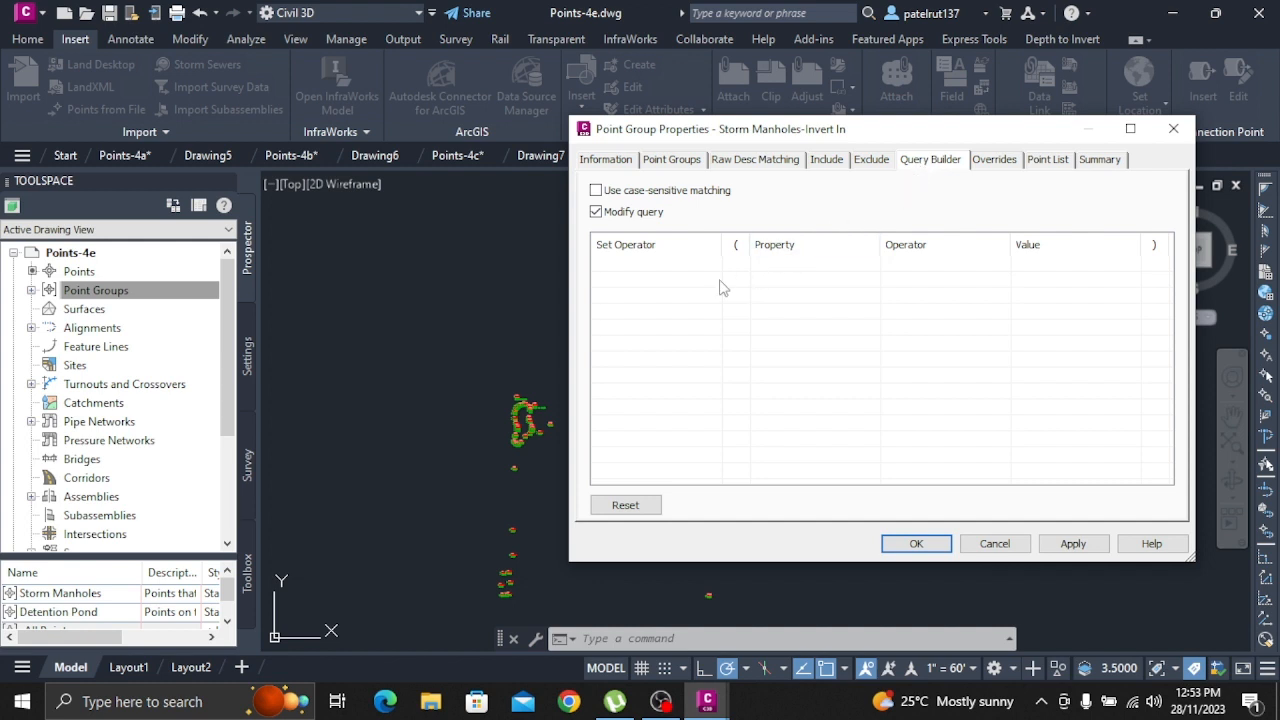
pyautogui.rightClick(629, 291)
pyautogui.click(650, 279)
pyautogui.click(781, 265)
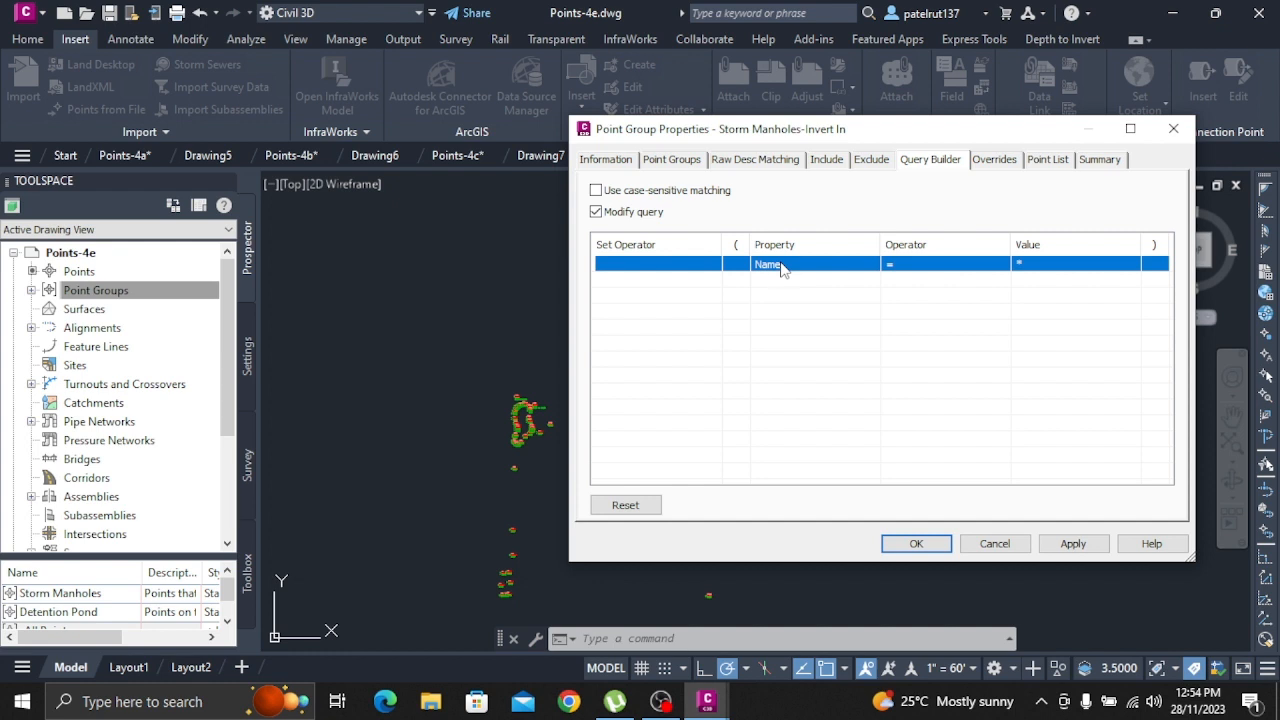
pyautogui.click(781, 265)
pyautogui.click(781, 265)
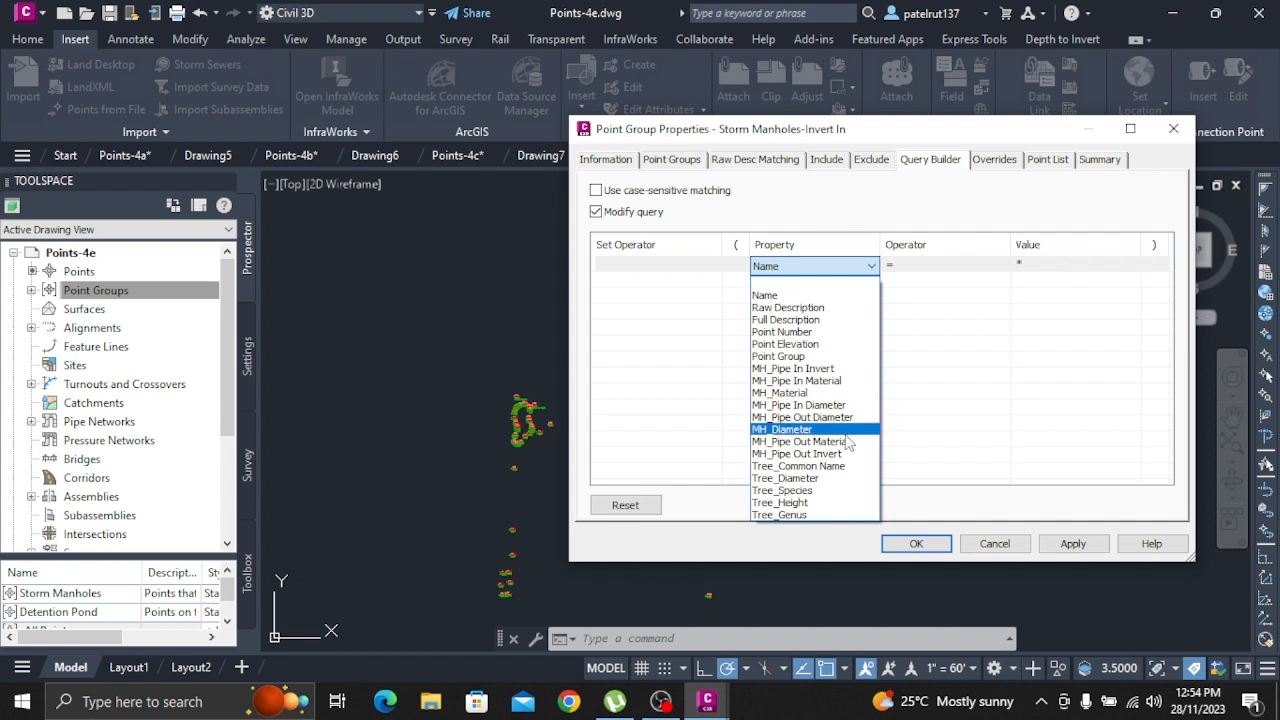
pyautogui.click(855, 369)
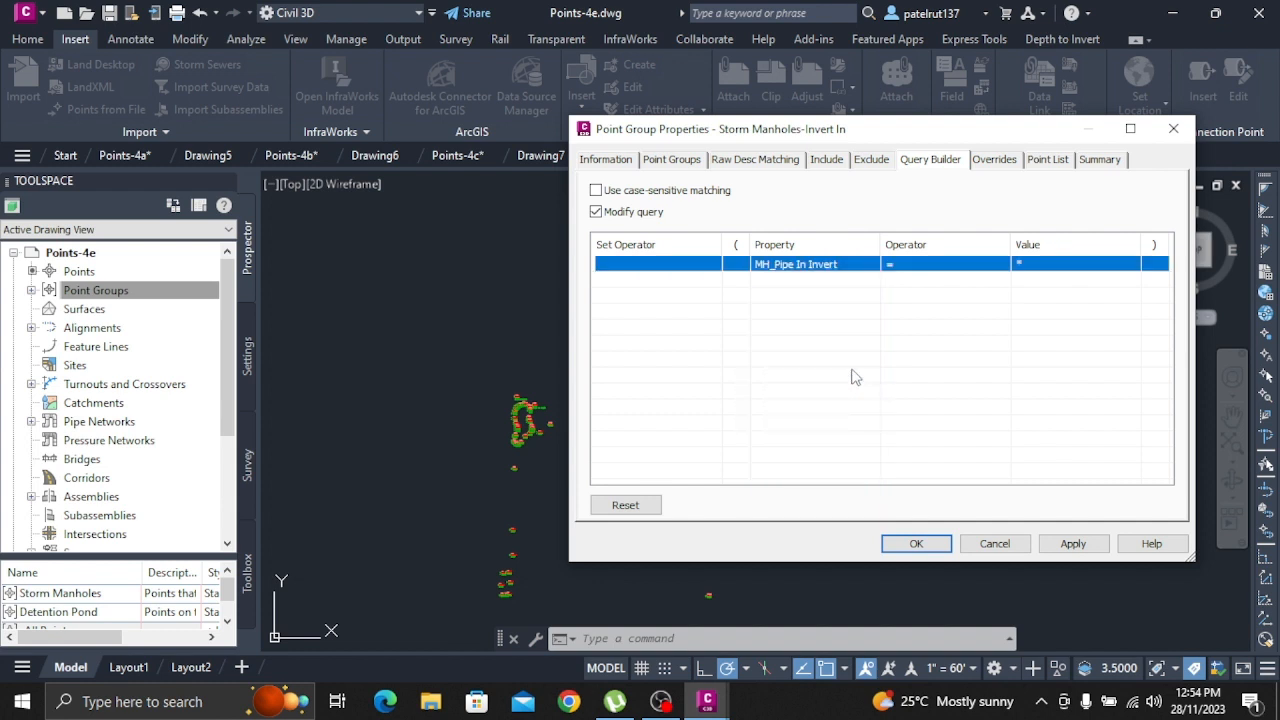
# Set the MH_Pipe In Invert condition to less than (<) 93 and create the point group
pyautogui.click(922, 264)
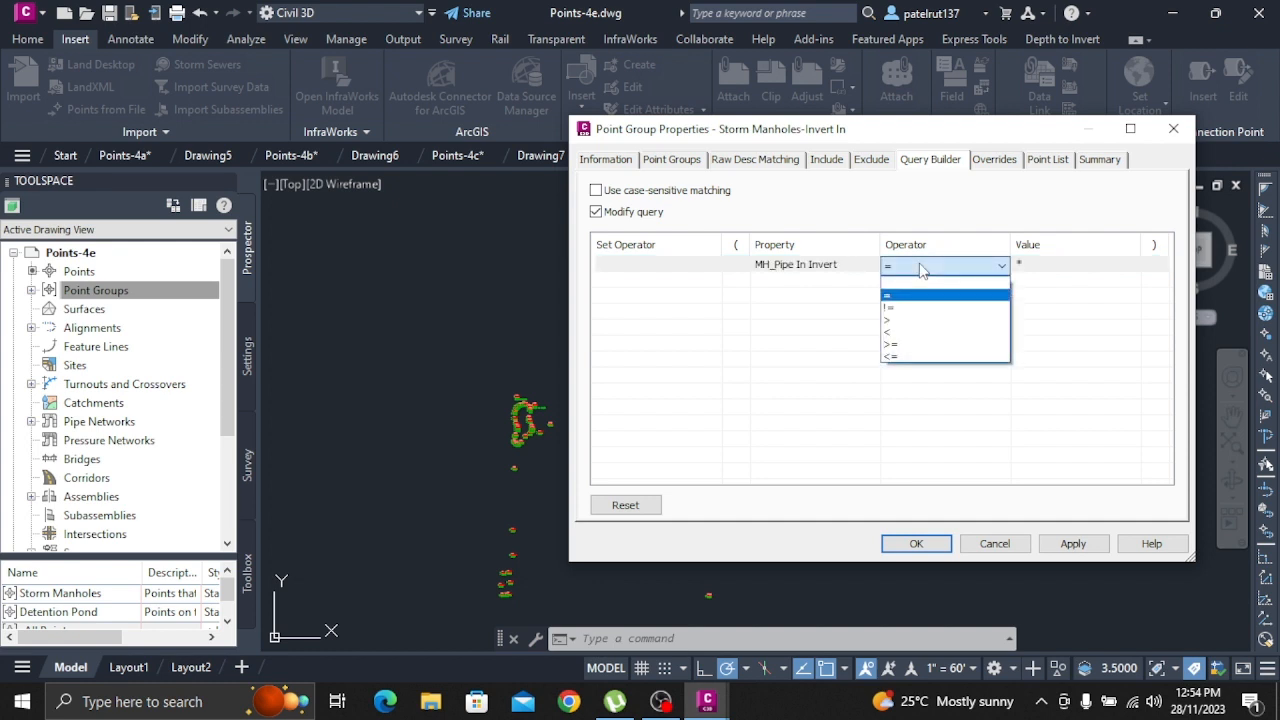
pyautogui.click(914, 336)
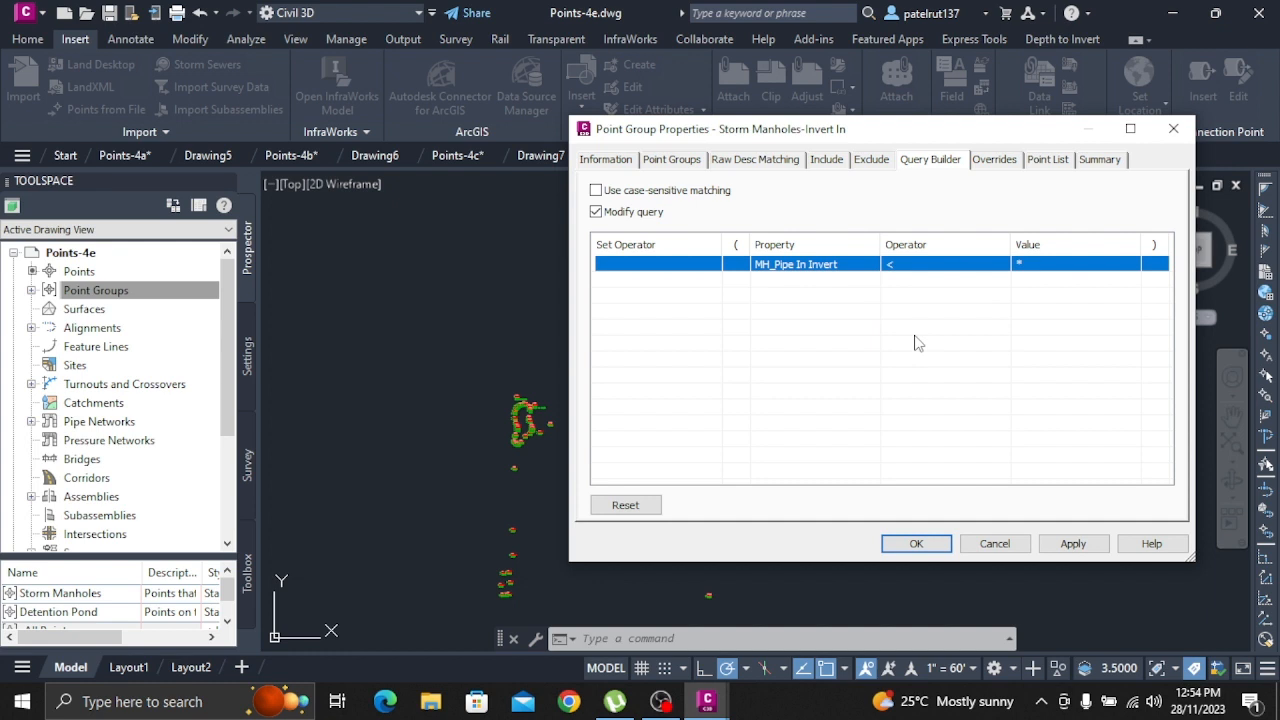
pyautogui.click(1050, 264)
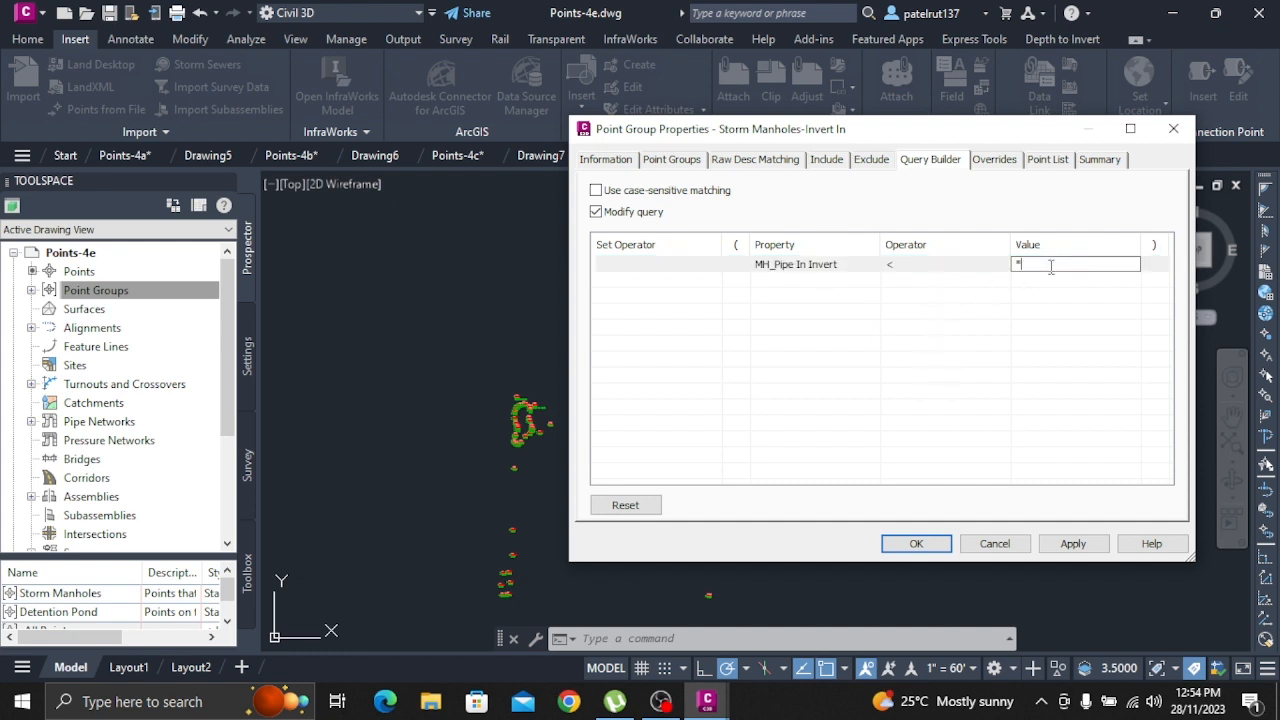
pyautogui.press('BackSpace')
pyautogui.write('93')
pyautogui.click(980, 347)
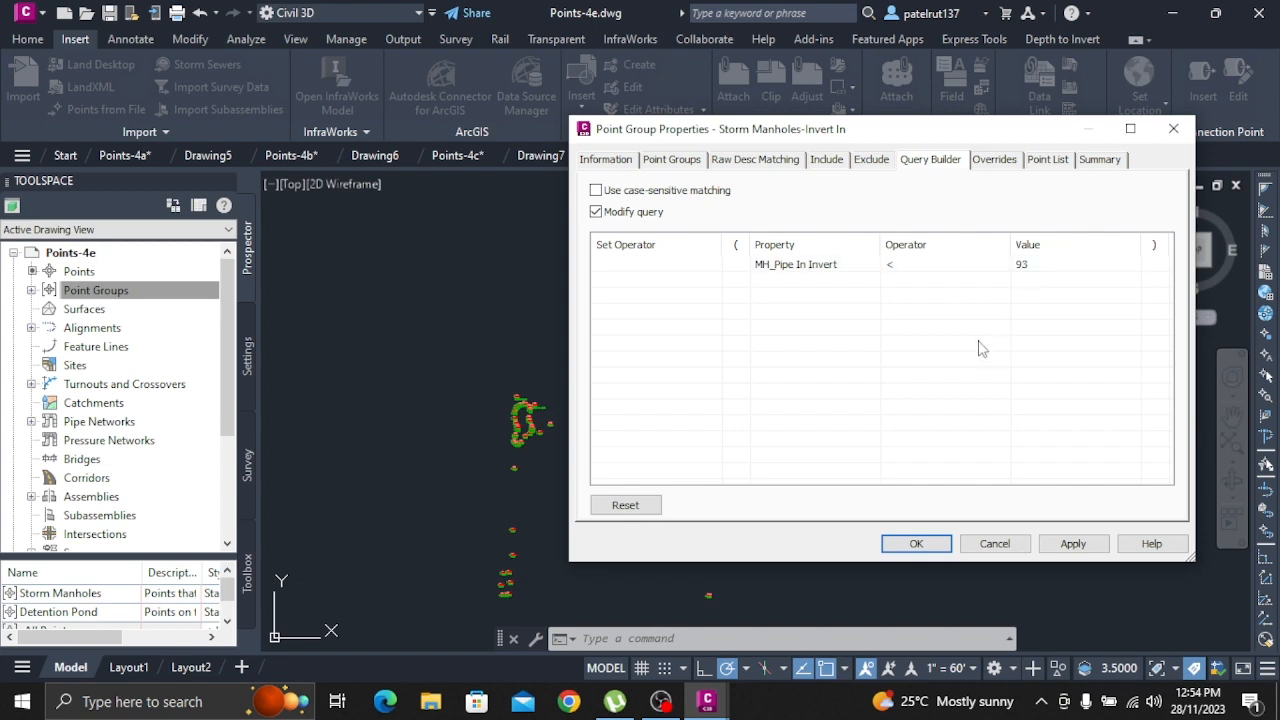
pyautogui.click(916, 543)
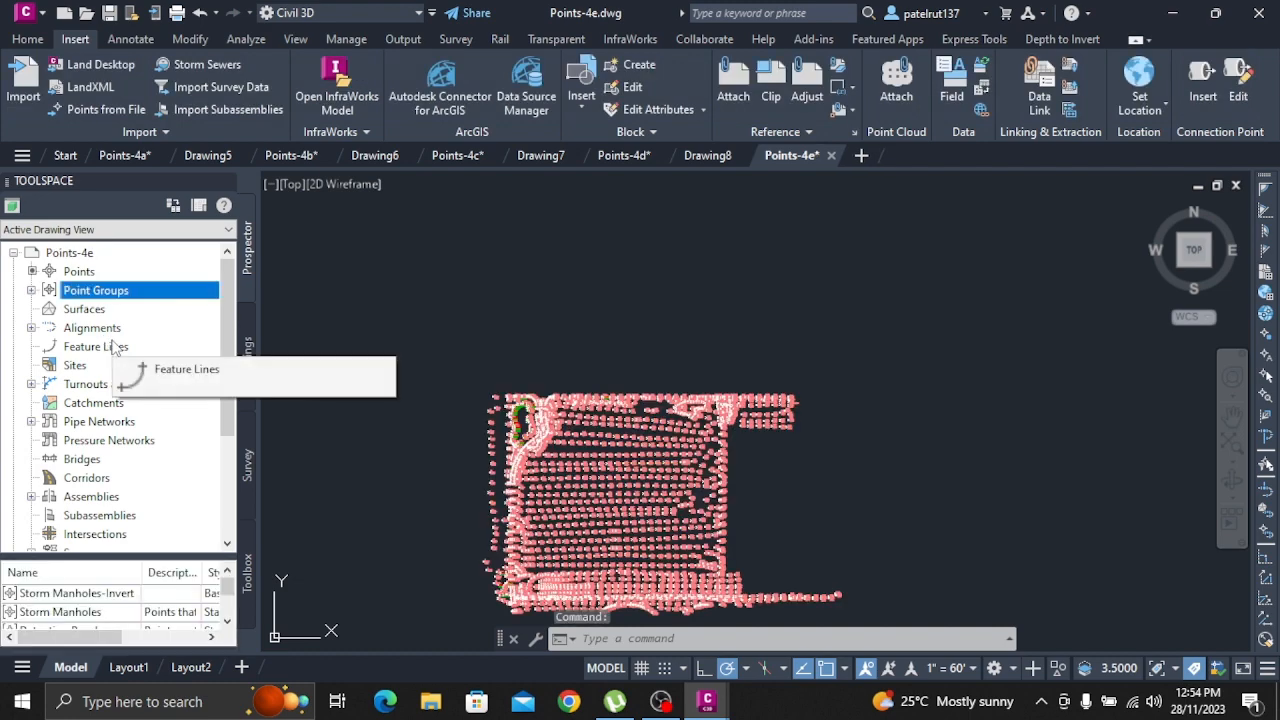
# List the points of the Storm Manholes-Invert In group and examine how the points are displayed in the drawing
pyautogui.click(31, 290)
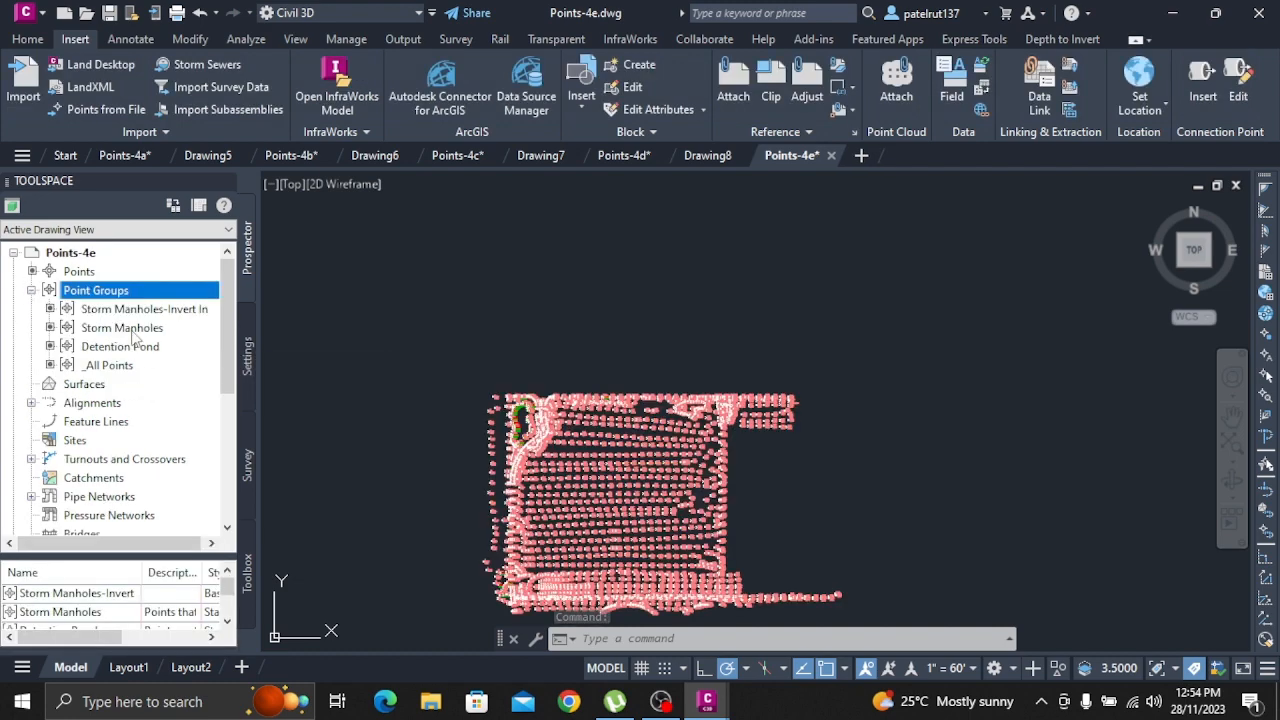
pyautogui.click(157, 311)
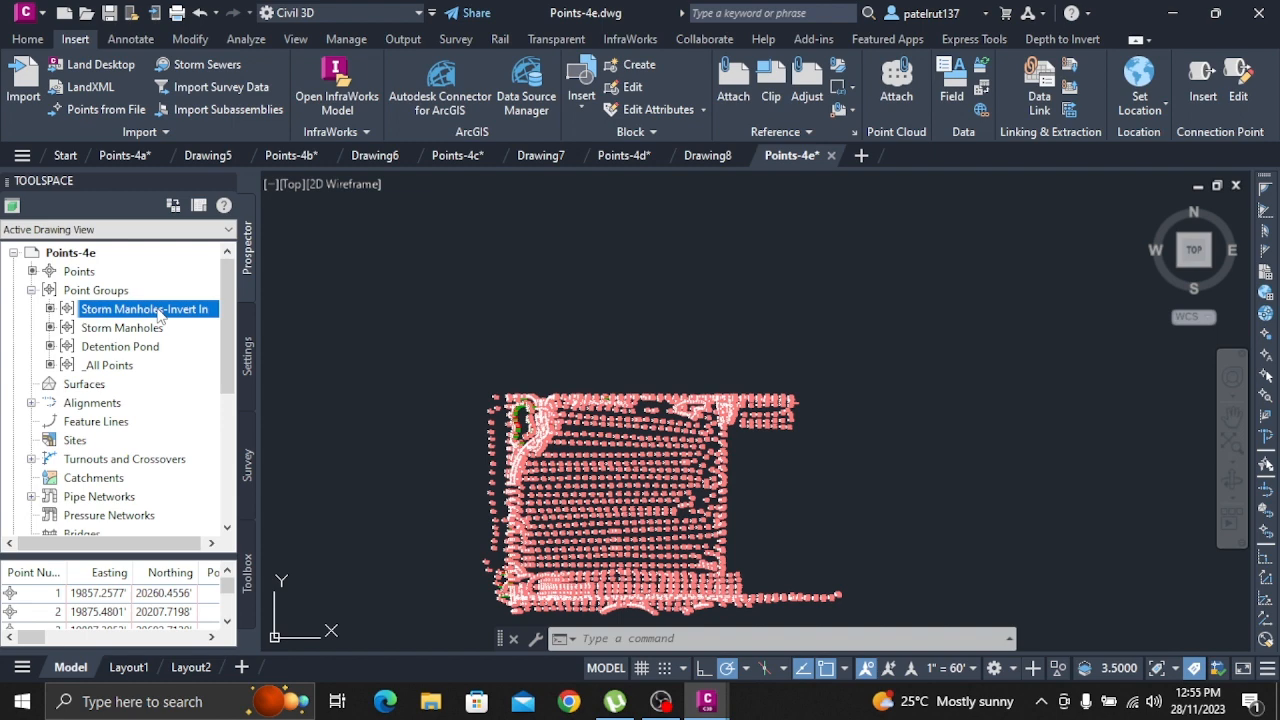
pyautogui.scroll(8, 578, 450)
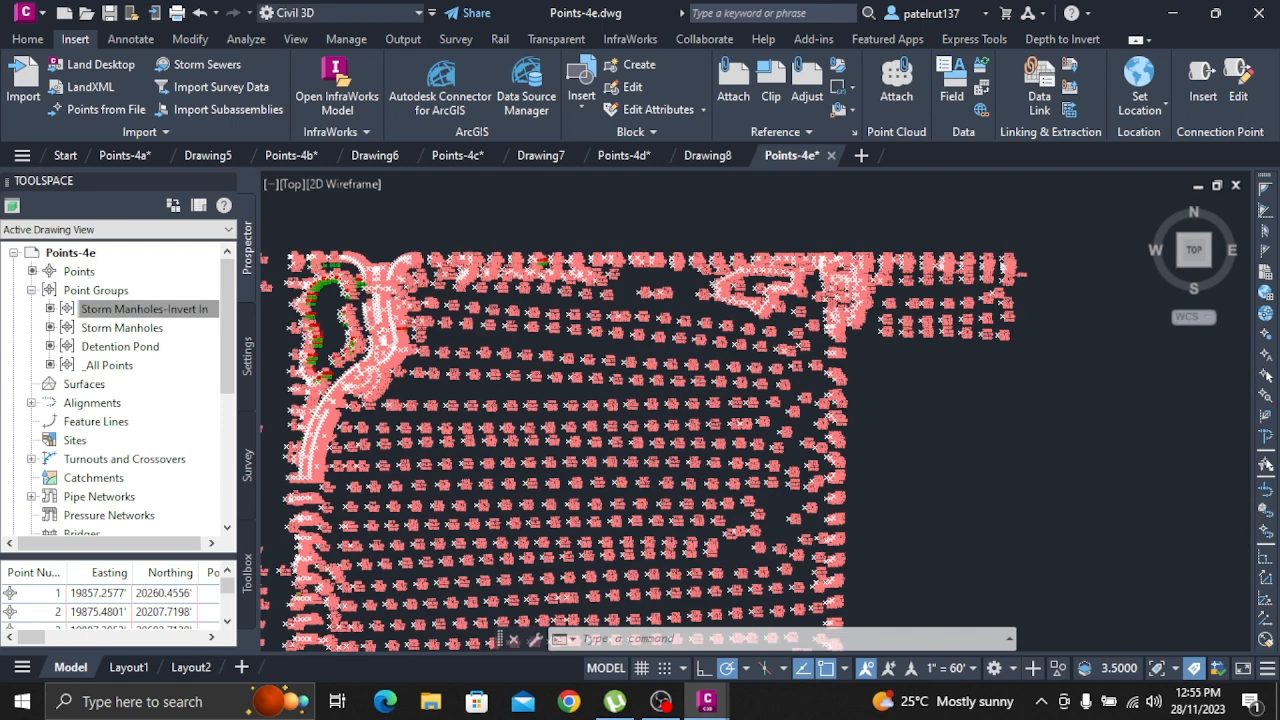
pyautogui.scroll(-8, 497, 420)
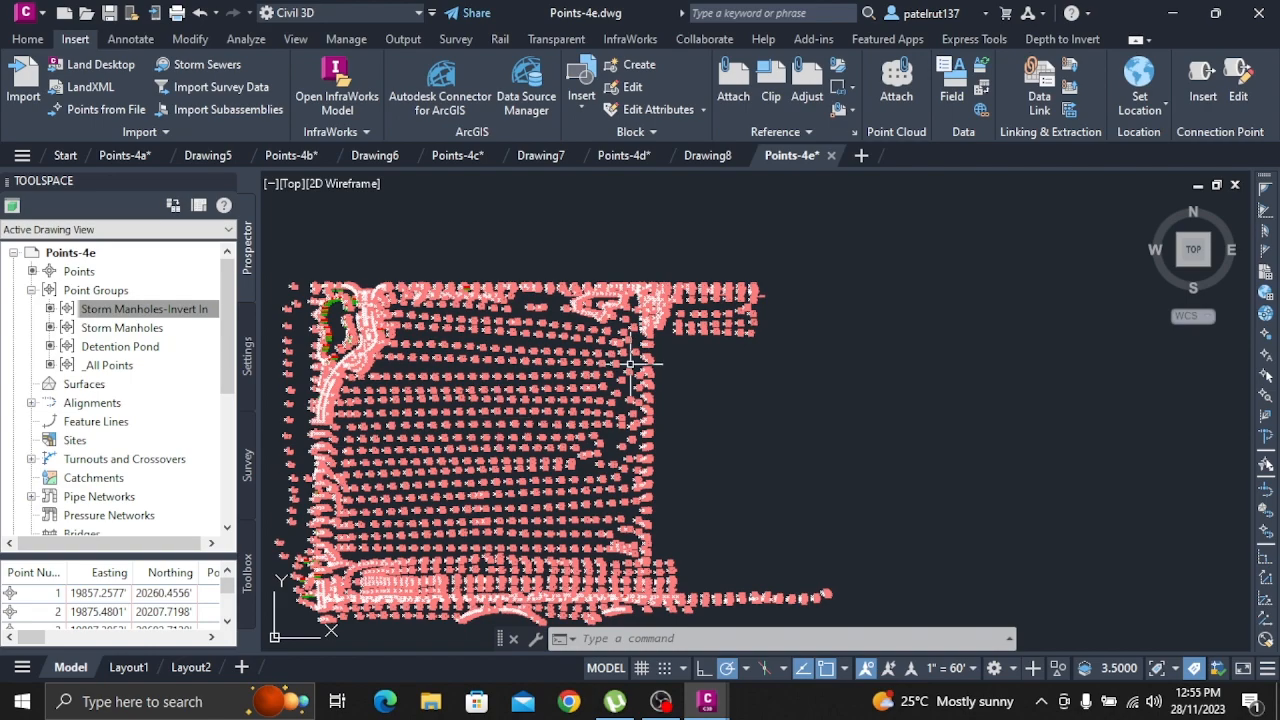
pyautogui.scroll(7, 540, 340)
pyautogui.scroll(-6, 551, 386)
pyautogui.scroll(-5, 680, 540)
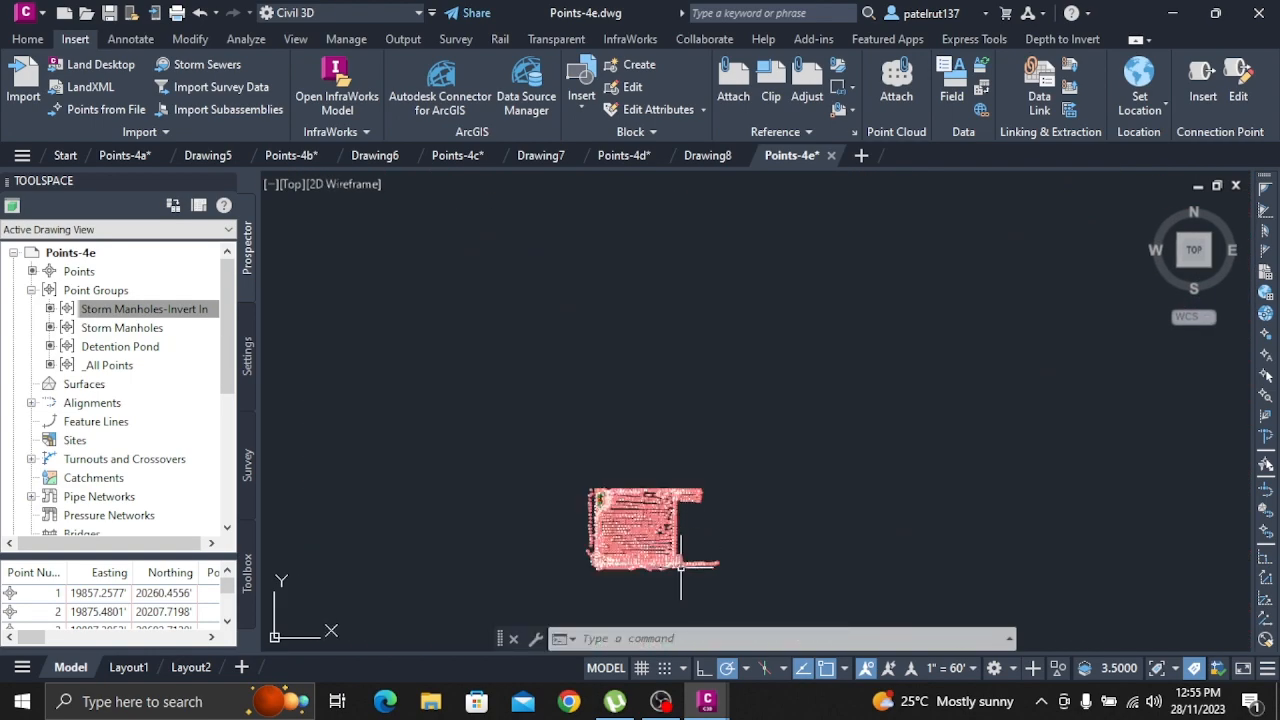